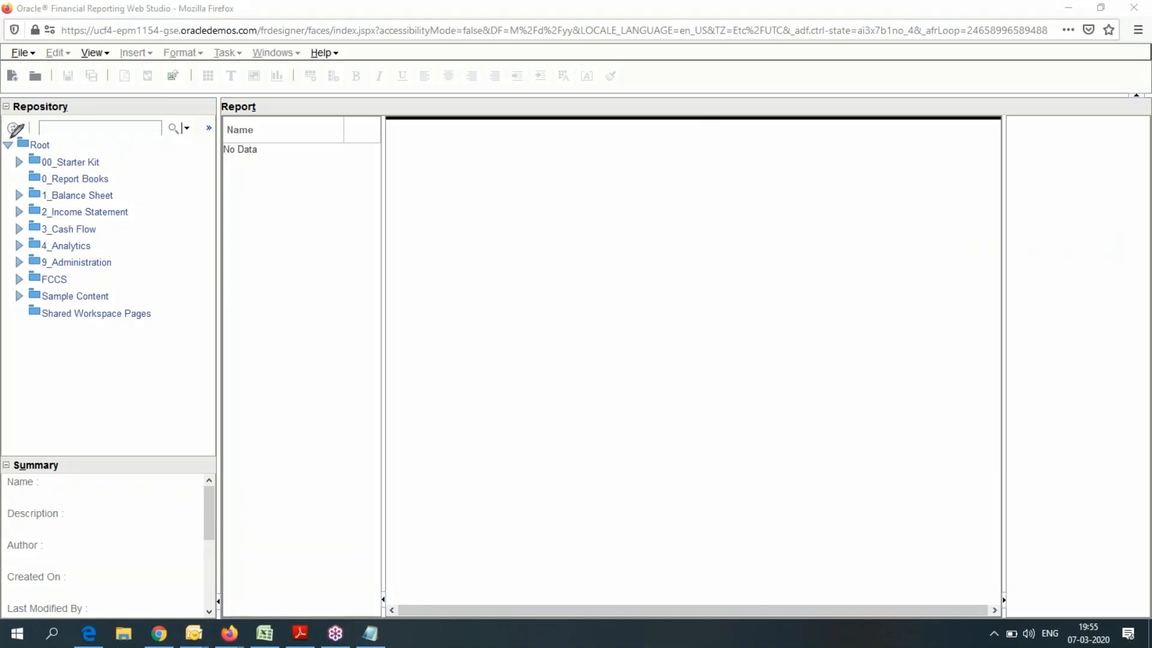
mouse_move(2, 140)
mouse_down()
mouse_move(142, 141)
mouse_move(148, 354)
mouse_up()
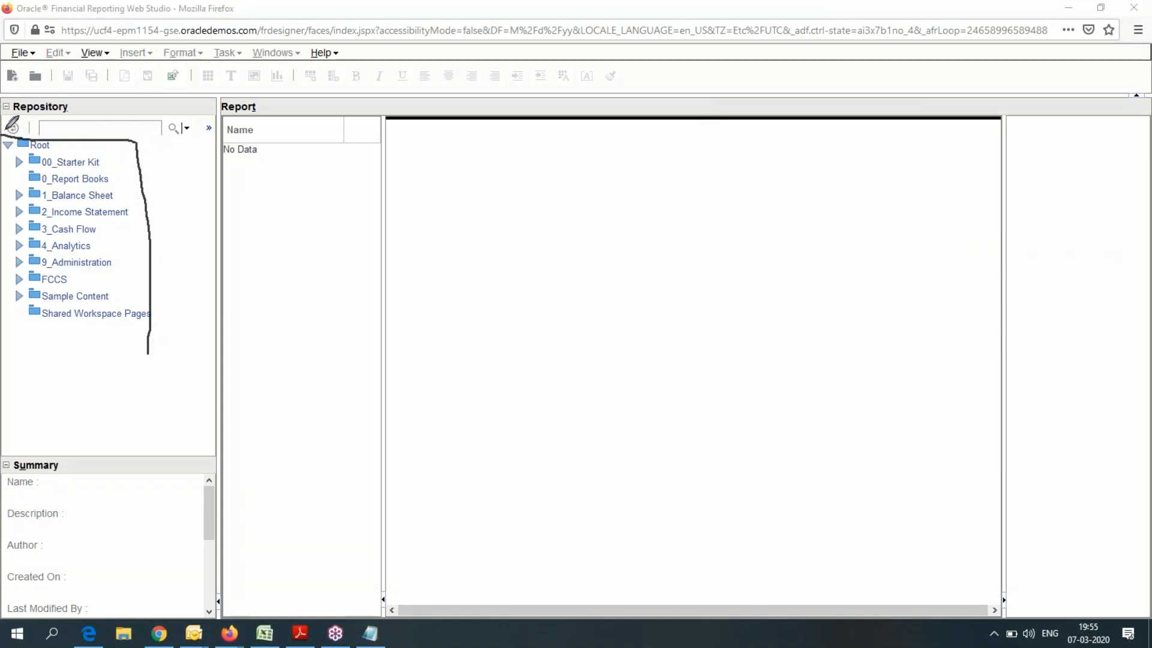
mouse_move(3, 142)
mouse_down()
mouse_move(3, 332)
mouse_move(148, 347)
mouse_up()
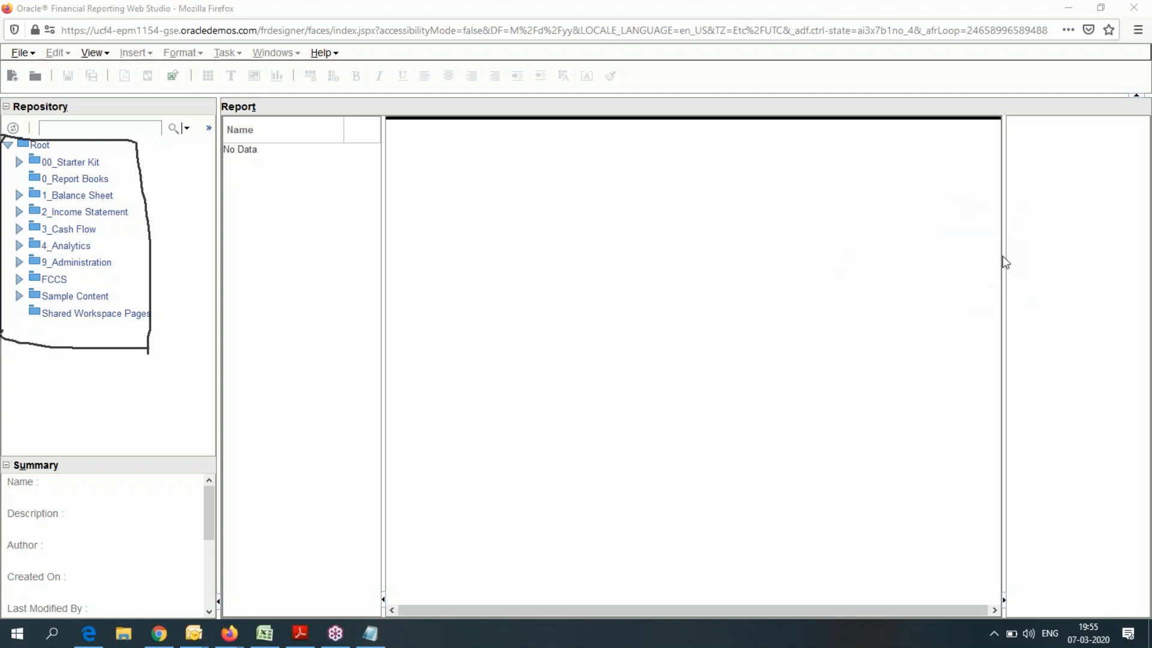
click(985, 307)
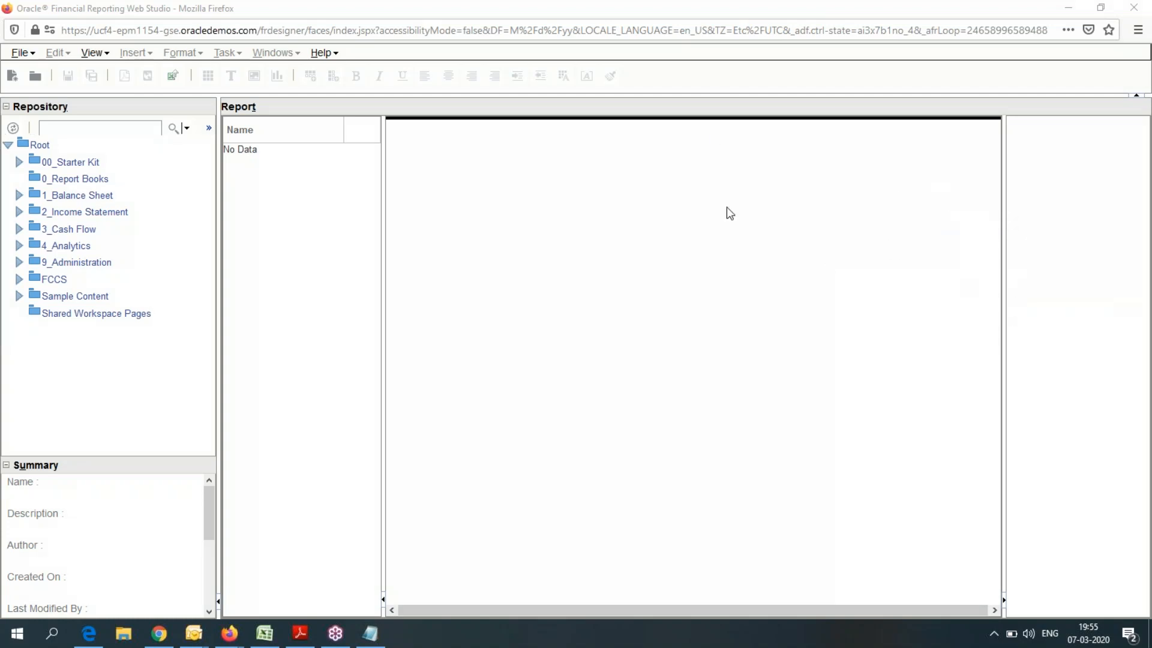
Open the Account Consolidation Details report from the Account Details folder of 00_Starter Kit
click(19, 162)
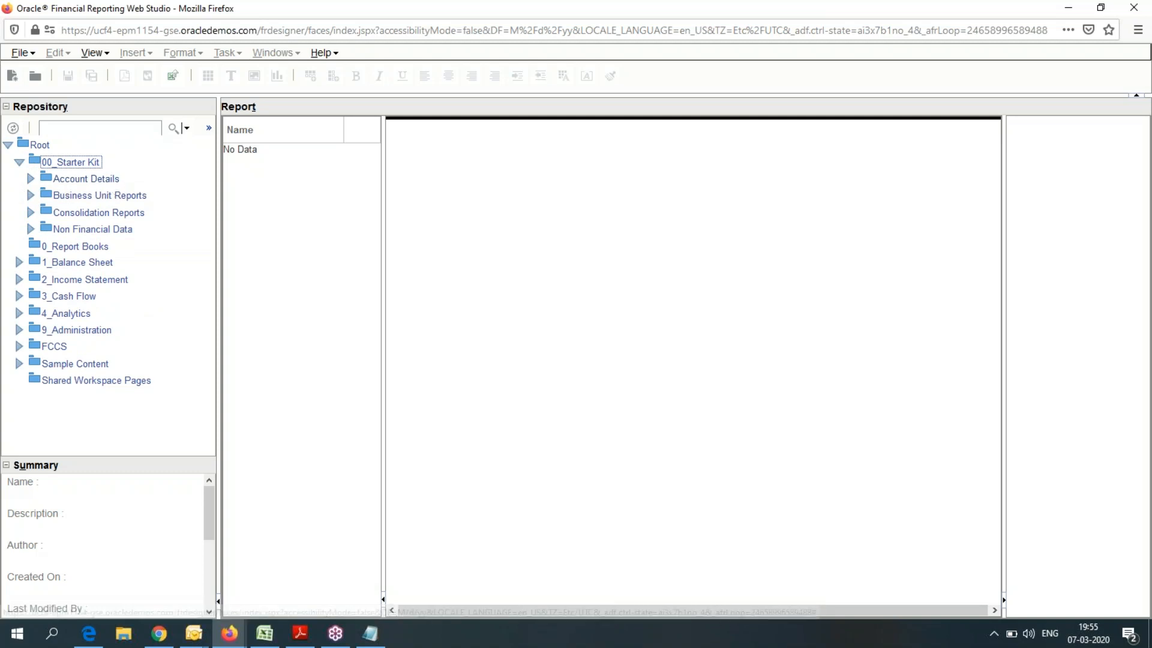
click(30, 180)
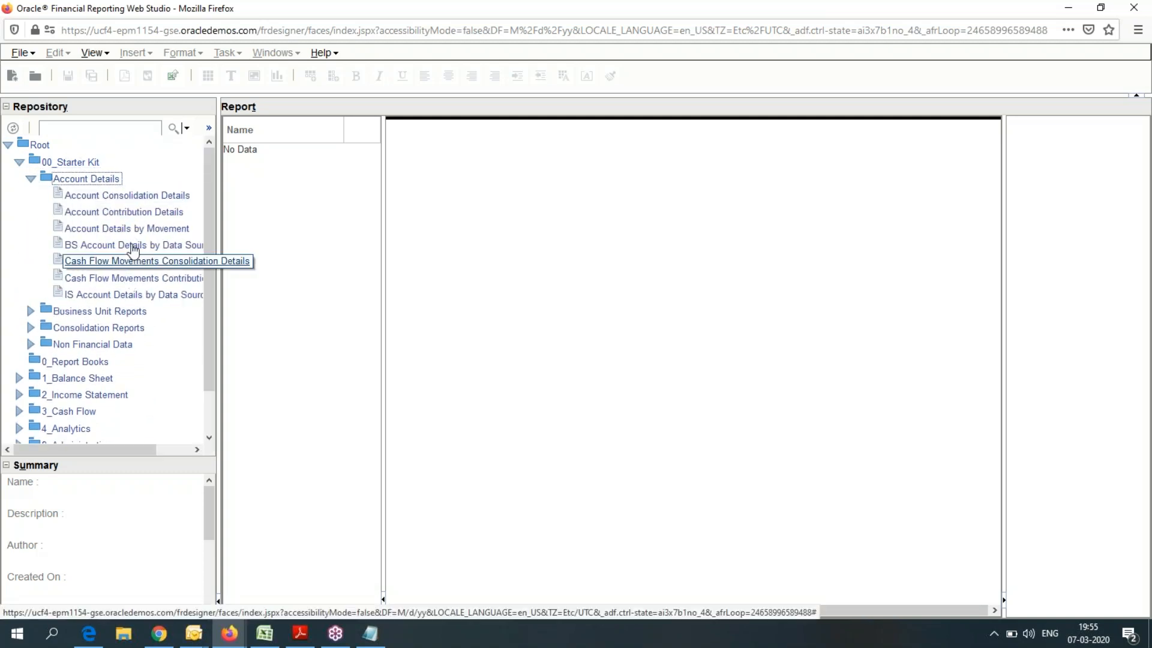
click(121, 198)
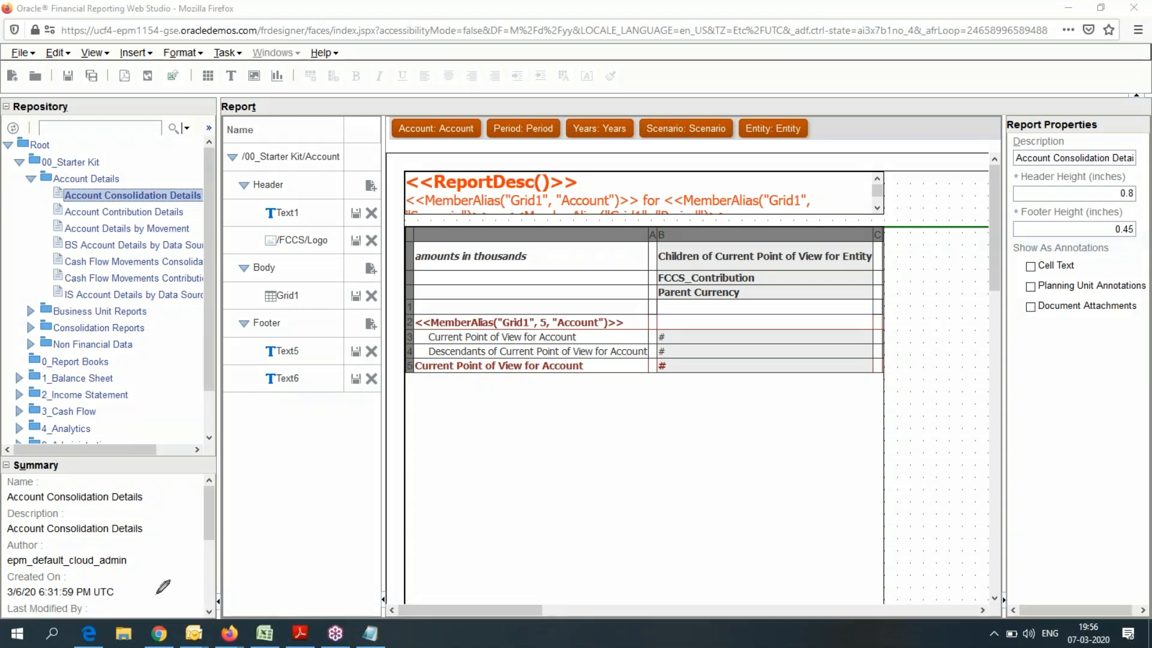
drag(219, 614, 185, 582)
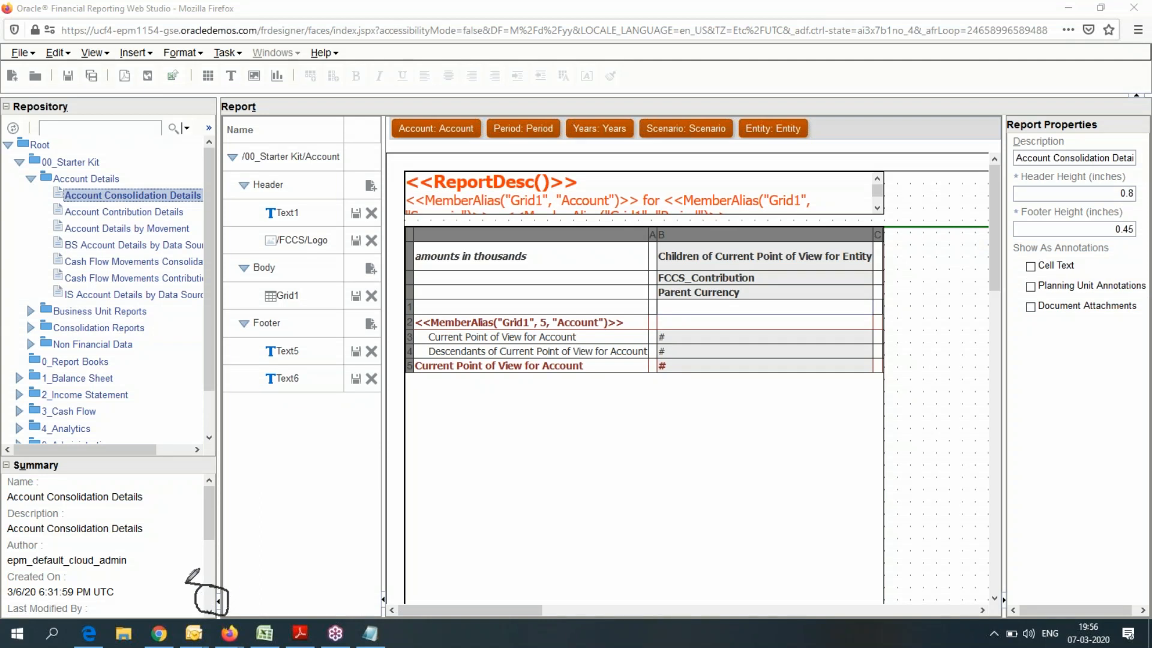
mouse_move(385, 583)
mouse_down()
mouse_move(403, 597)
mouse_move(370, 578)
mouse_up()
mouse_move(1008, 583)
mouse_down()
mouse_move(997, 595)
mouse_move(1022, 588)
mouse_move(988, 583)
mouse_up()
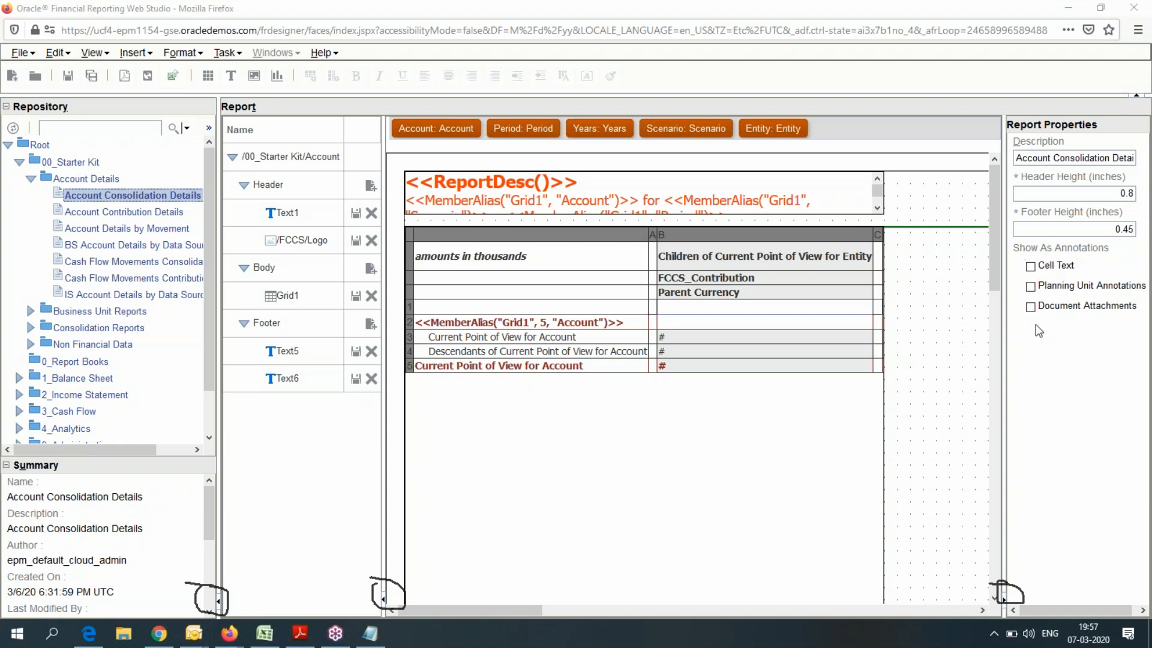
click(1041, 305)
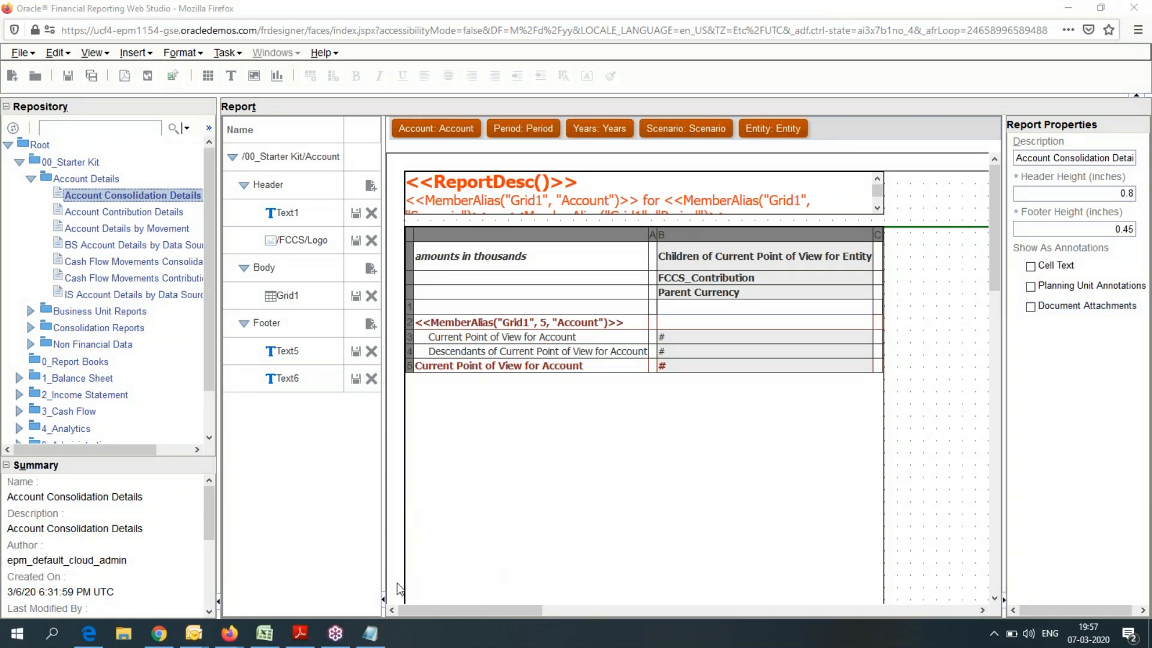
Collapse the repository, report object list, properties area and top command area to enlarge the report canvas
click(218, 602)
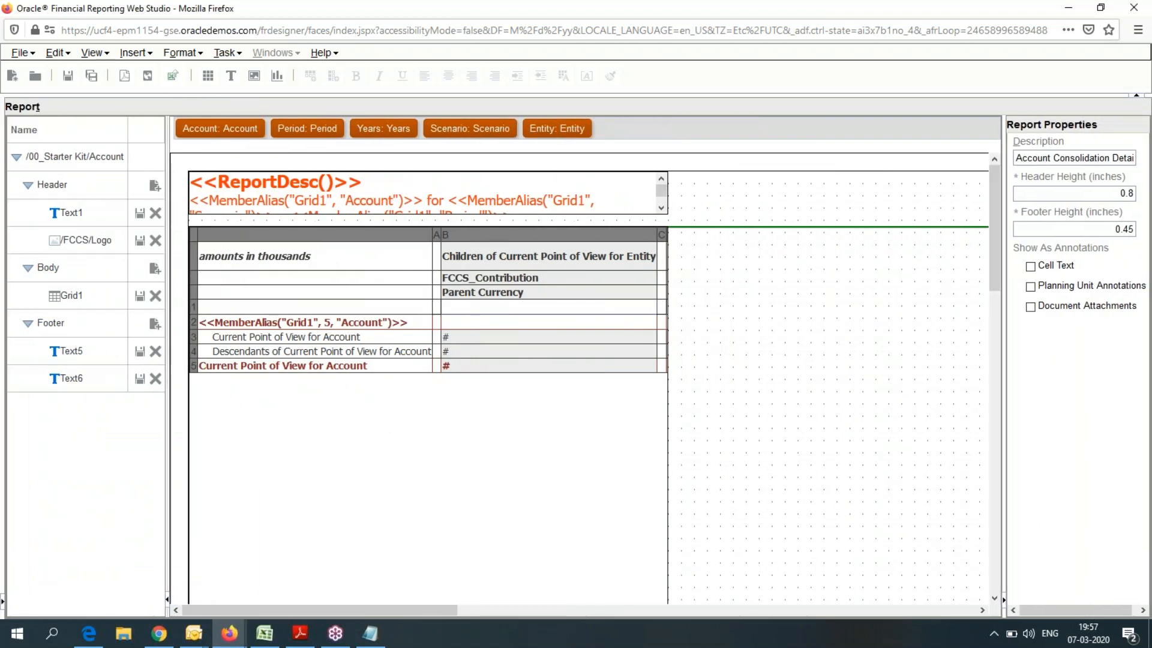
click(168, 600)
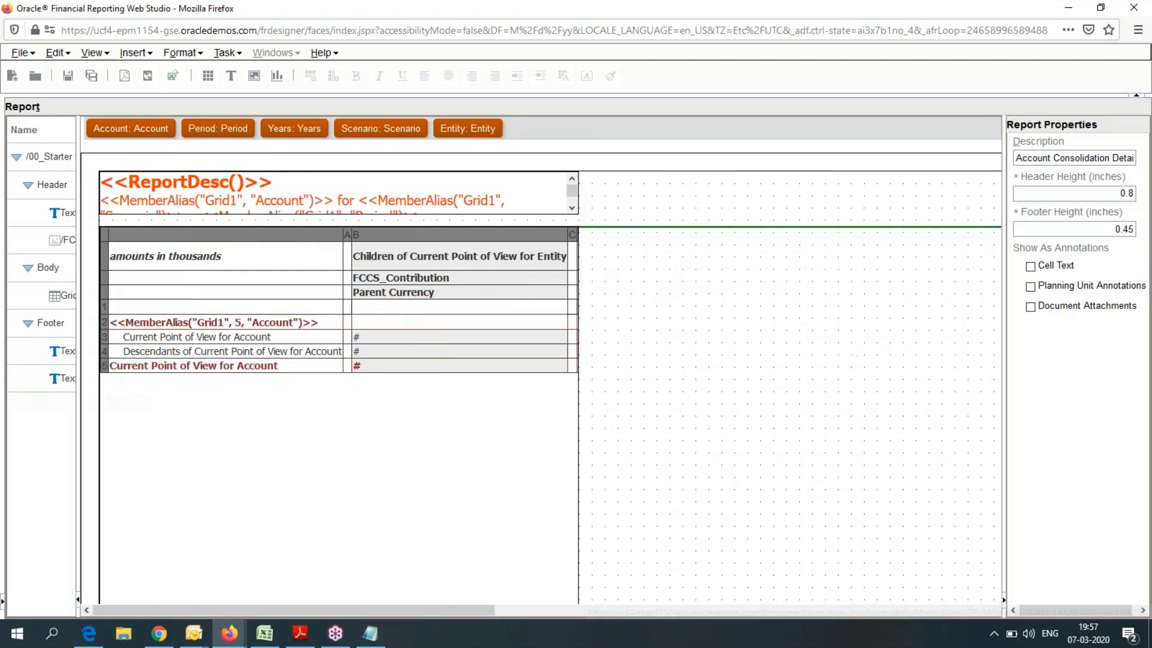
click(1003, 600)
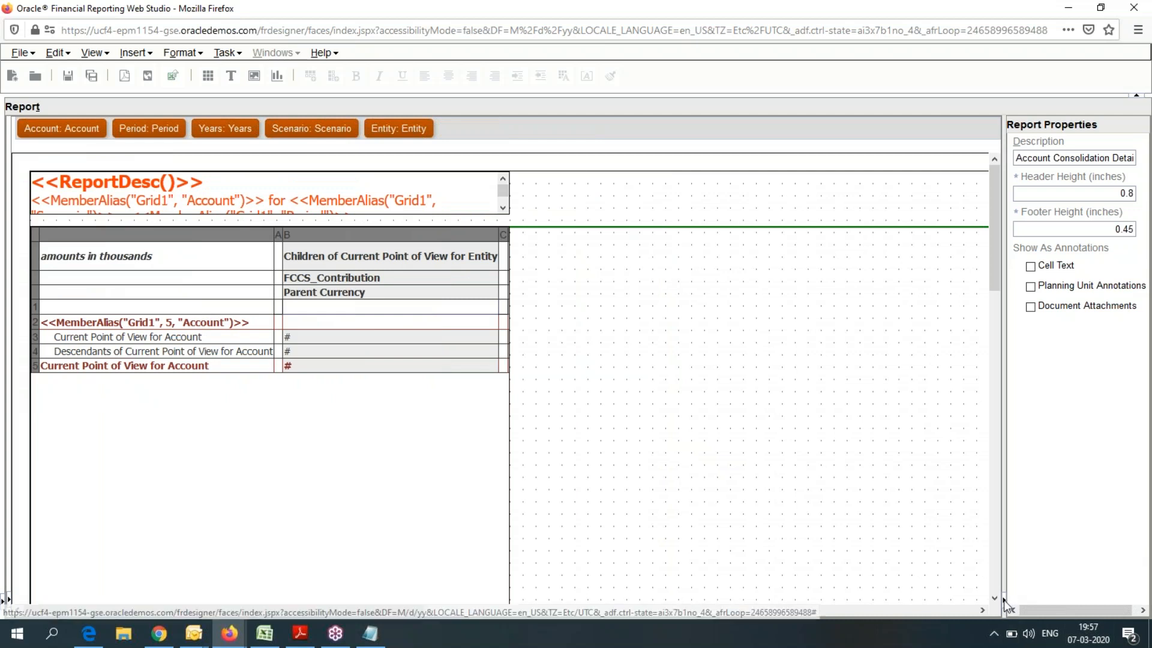
click(1138, 37)
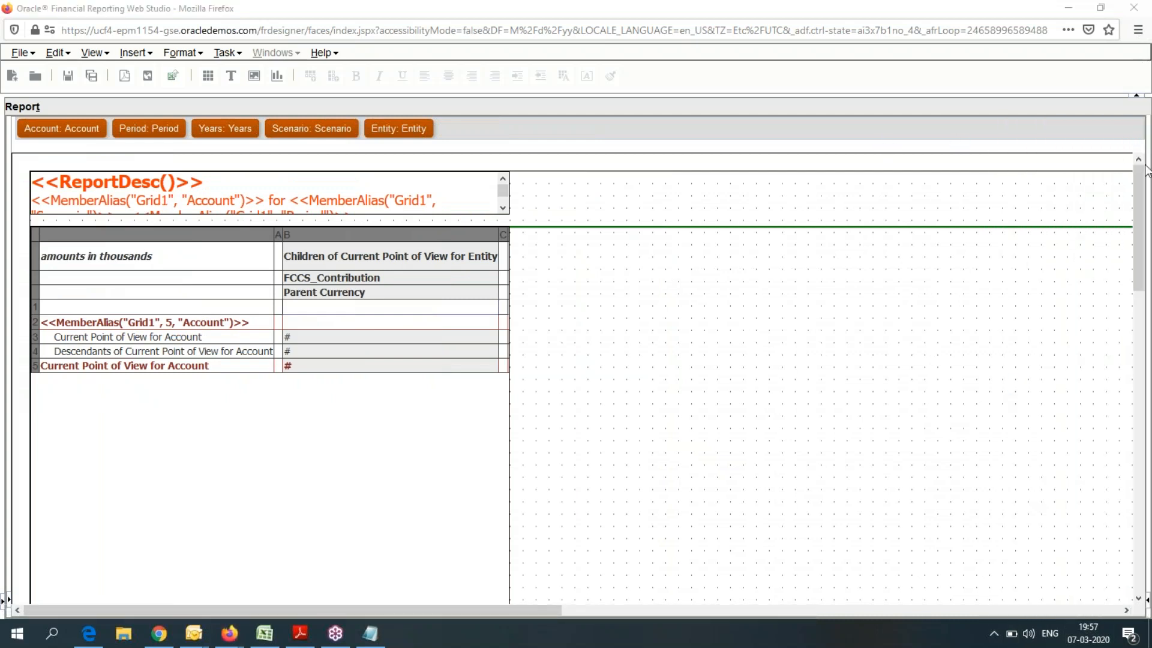
click(1140, 96)
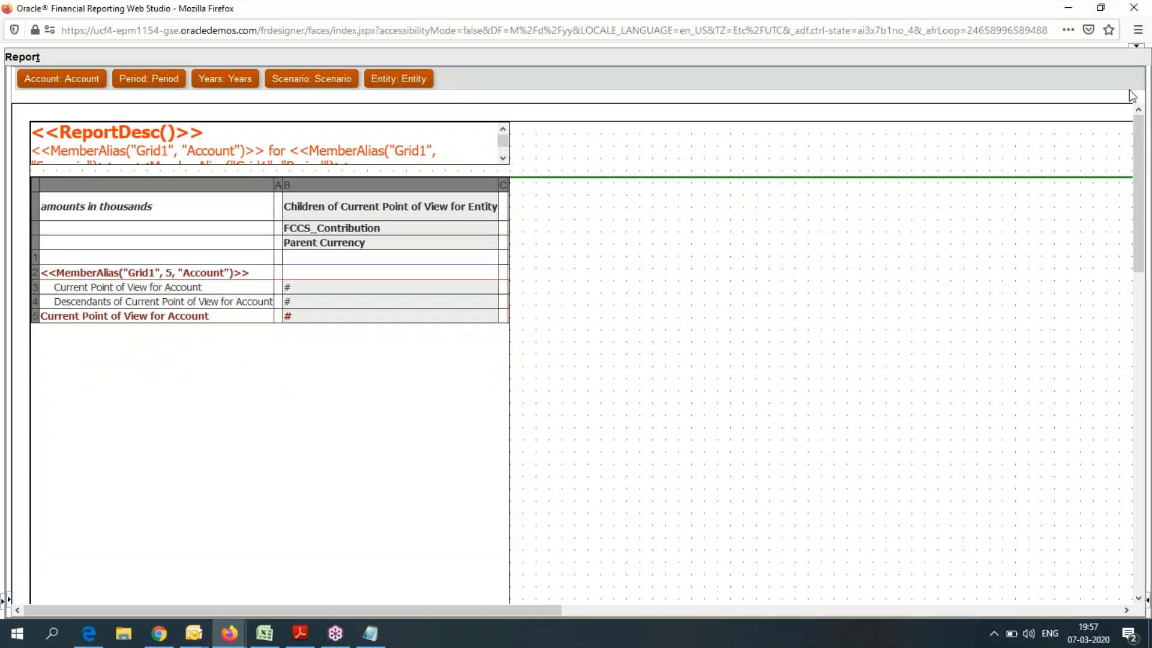
Restore the collapsed command area, report properties, repository and report object list around the canvas
click(1139, 51)
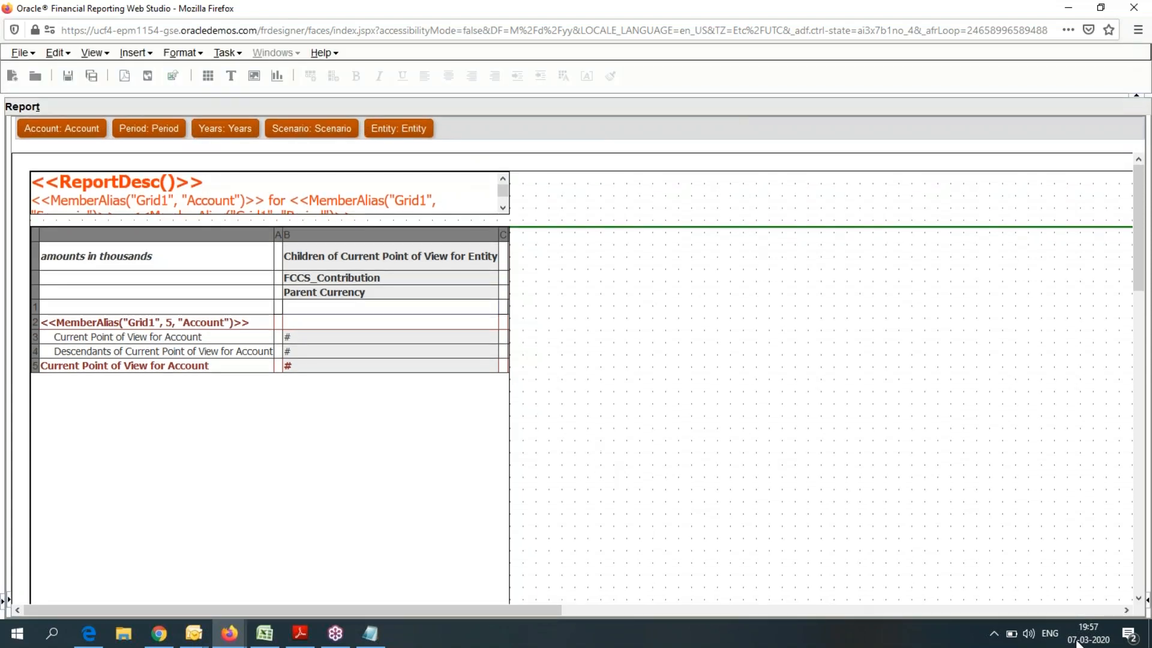
click(291, 471)
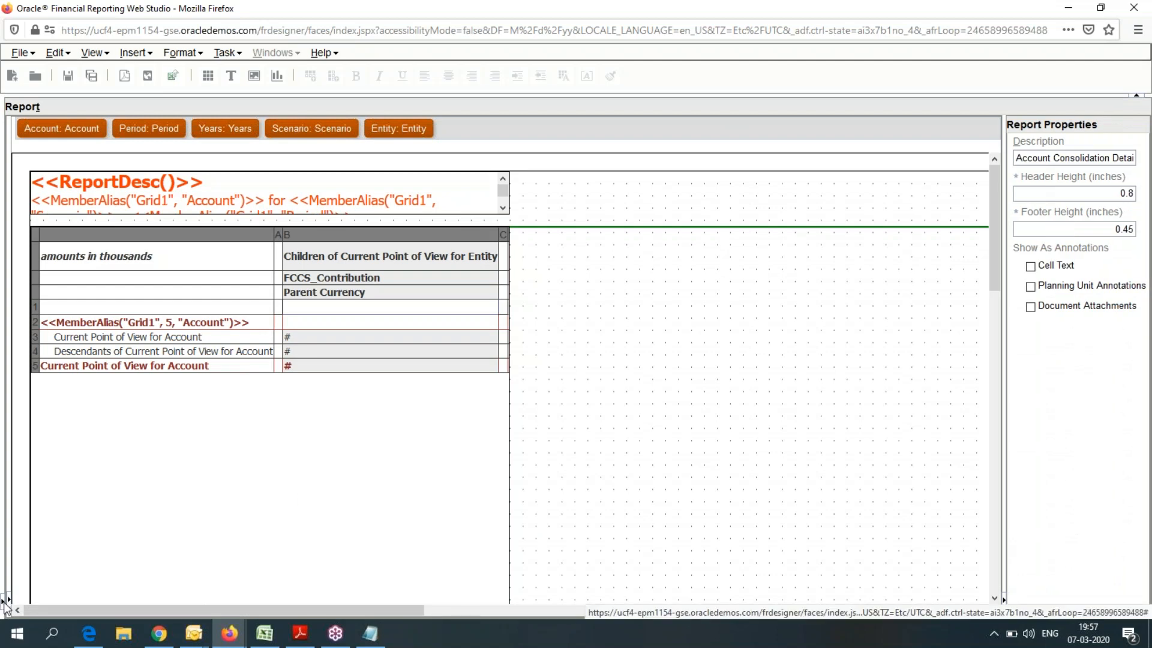
click(8, 599)
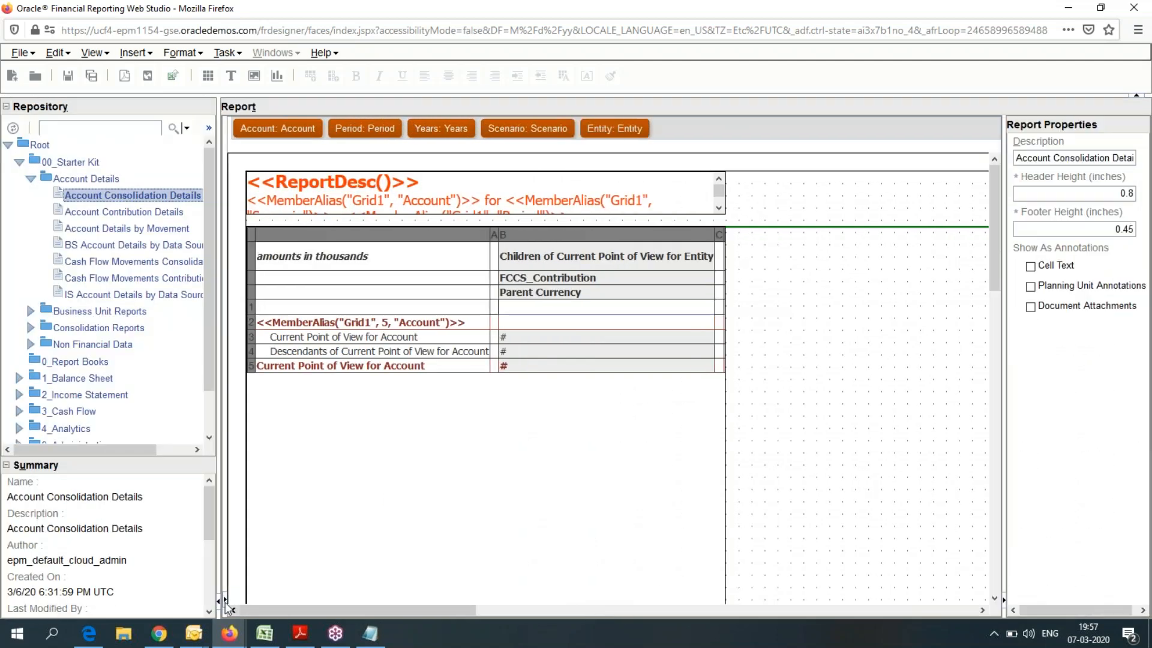
click(225, 600)
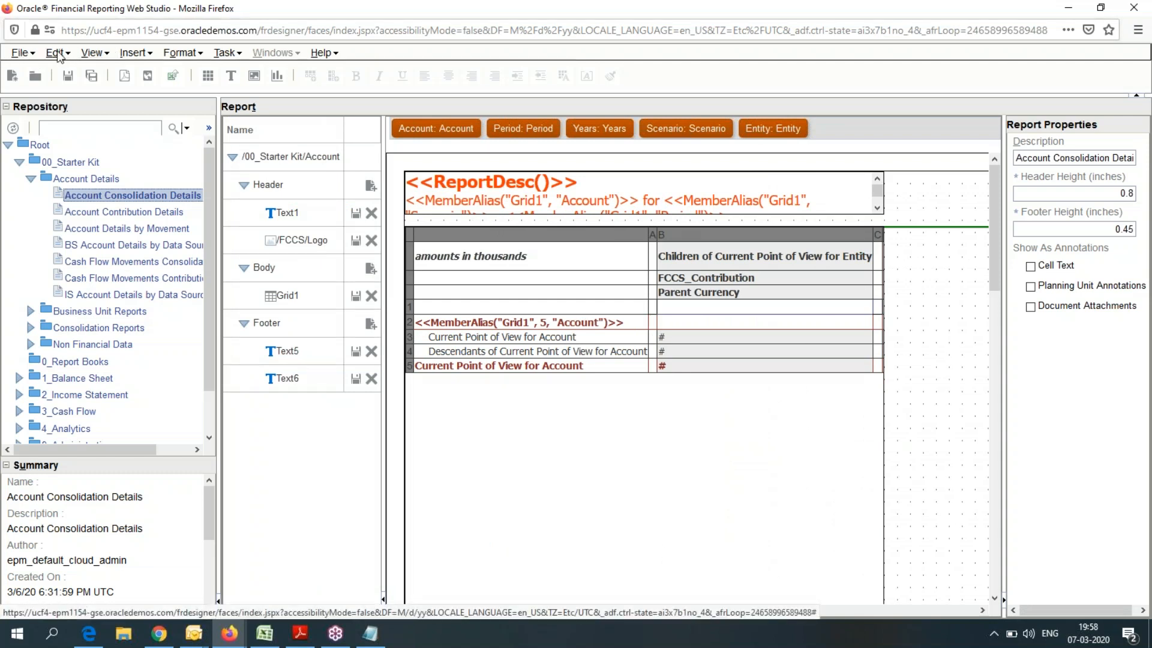
Create a new blank report
click(21, 53)
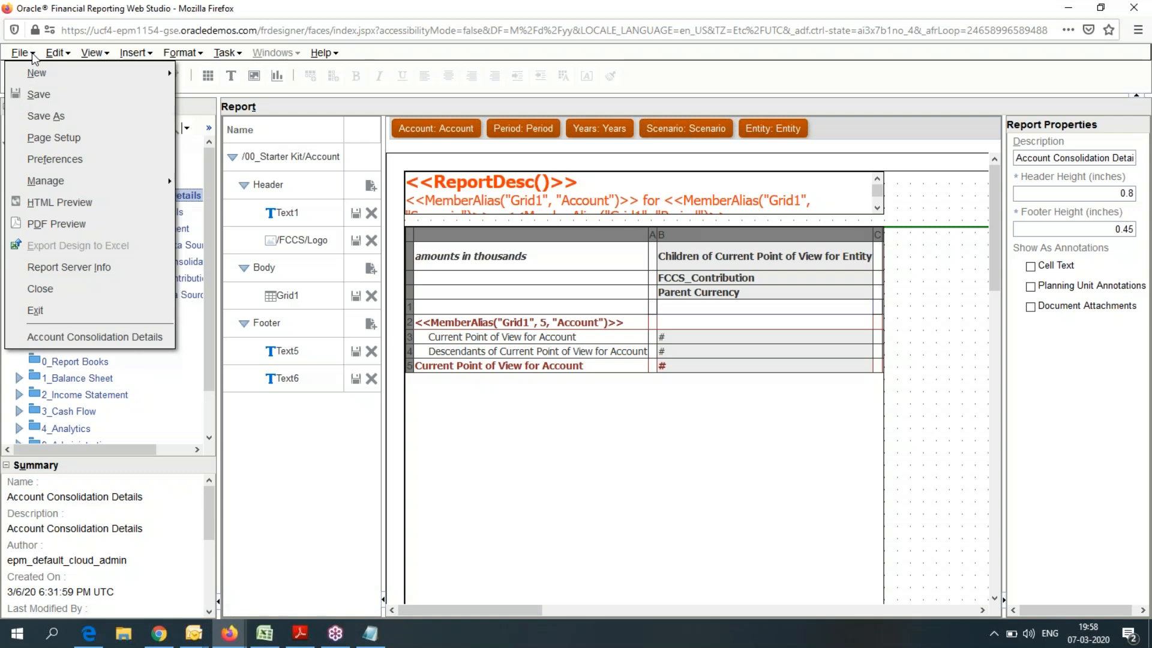
mouse_move(73, 73)
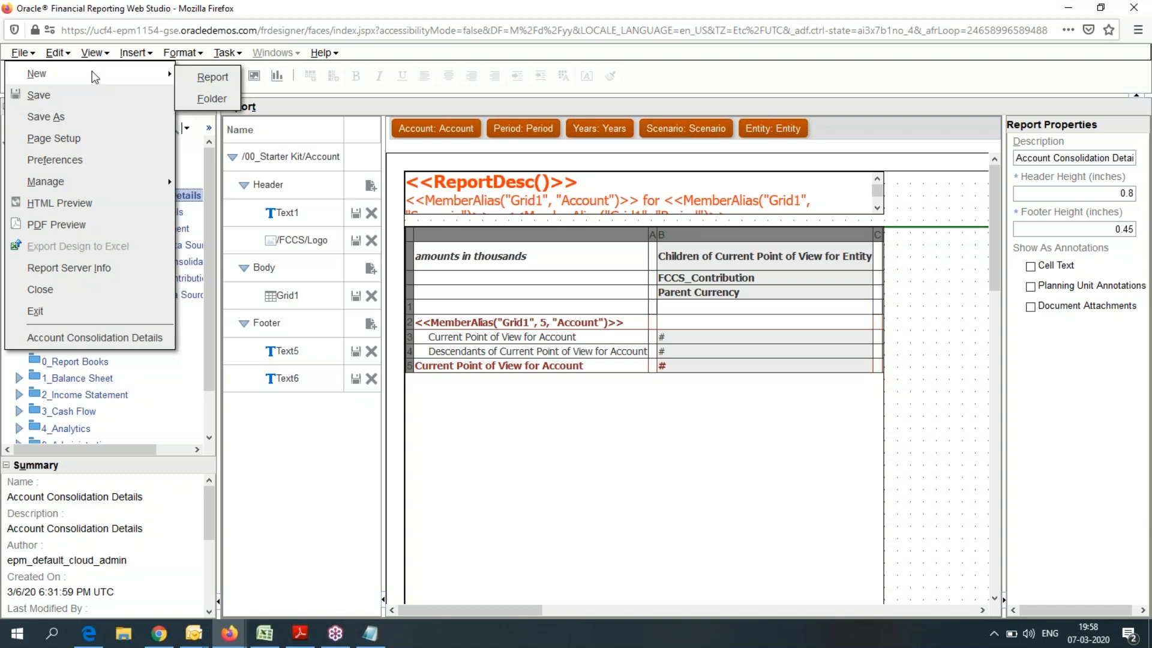
click(214, 78)
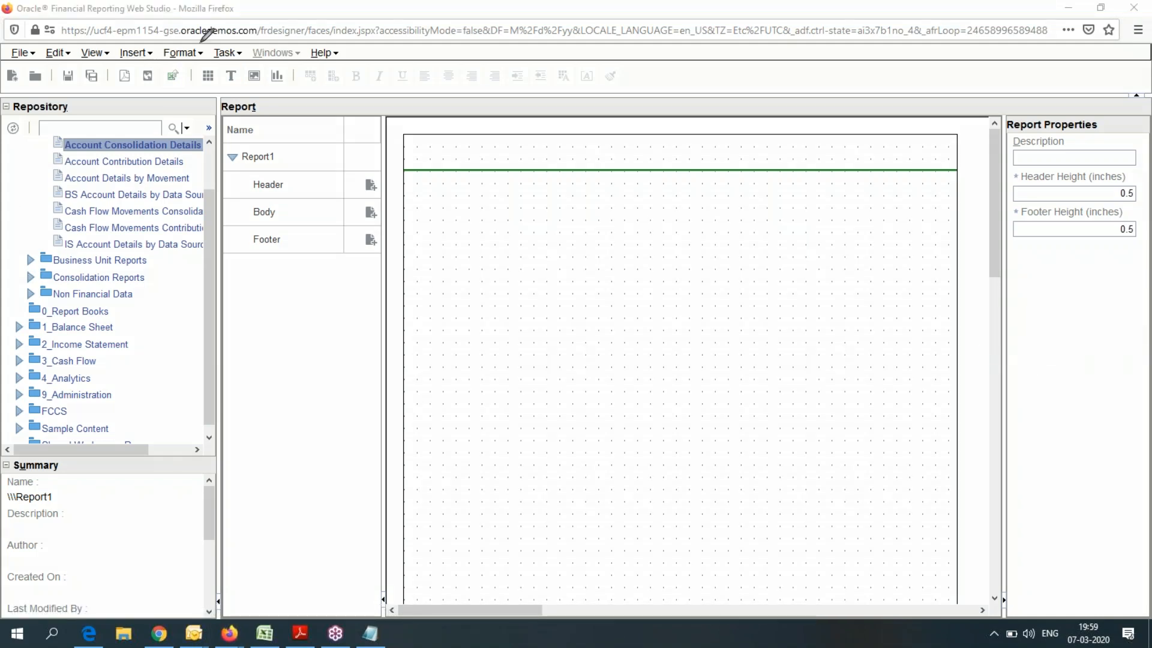
mouse_move(169, 43)
mouse_down()
mouse_move(141, 64)
mouse_move(112, 45)
mouse_up()
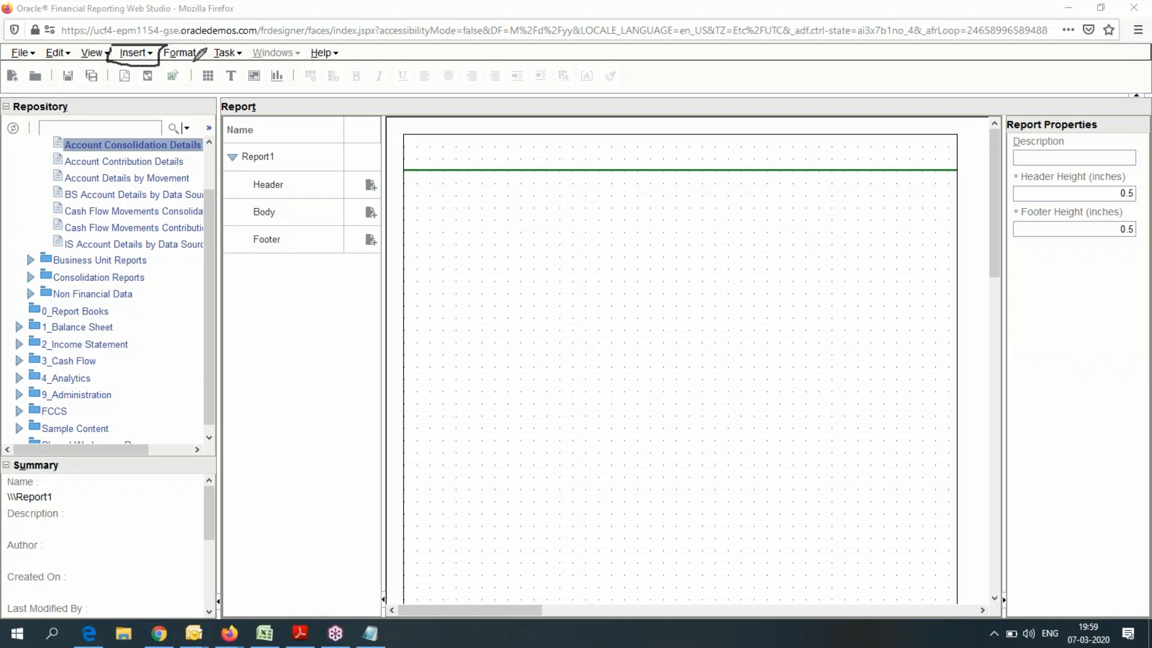
mouse_move(193, 61)
mouse_down()
mouse_move(307, 63)
mouse_move(304, 93)
mouse_up()
mouse_move(195, 62)
mouse_down()
mouse_move(195, 96)
mouse_move(304, 93)
mouse_up()
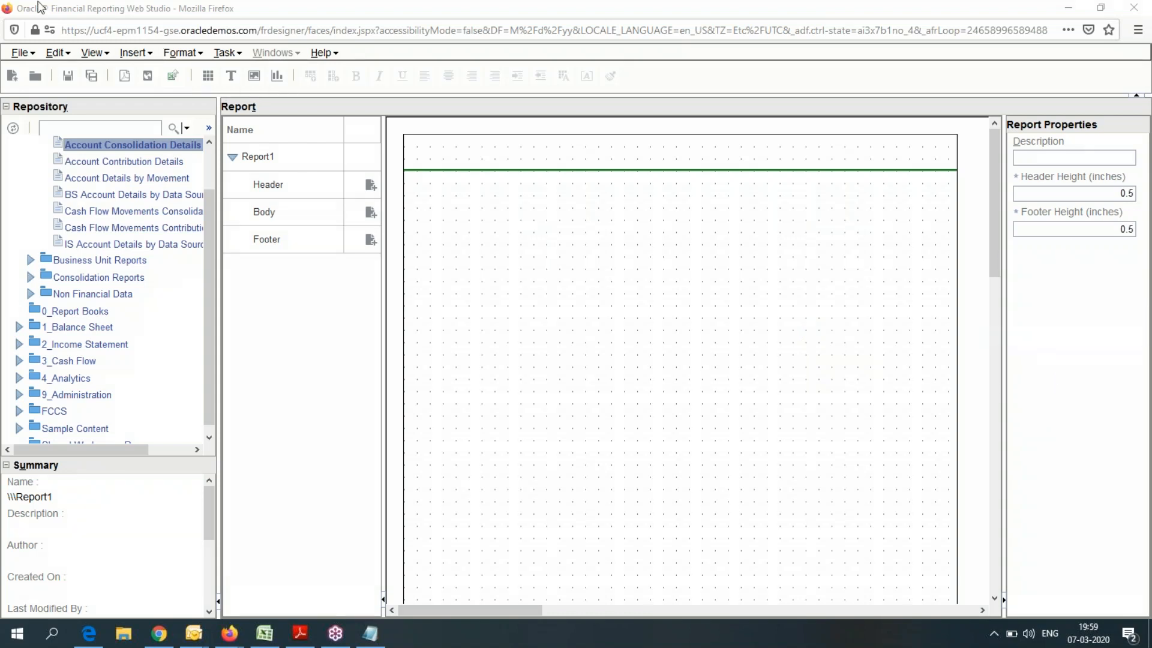
Insert a grid just below the header line, spanning nearly the full width of the report body
click(149, 55)
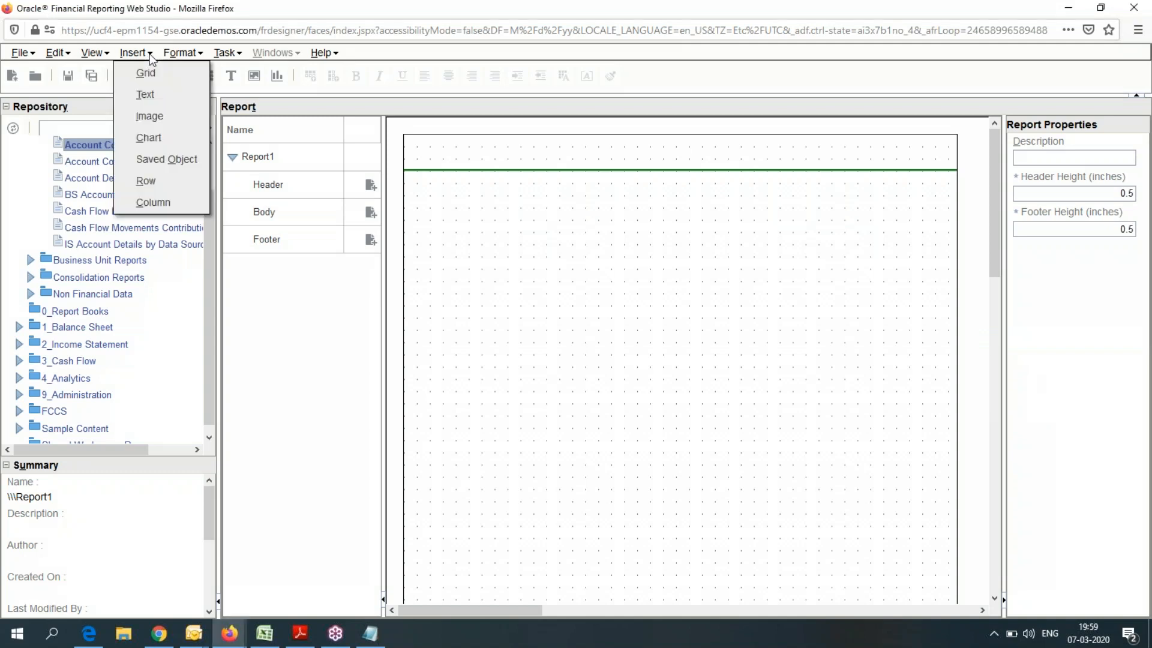
mouse_move(147, 56)
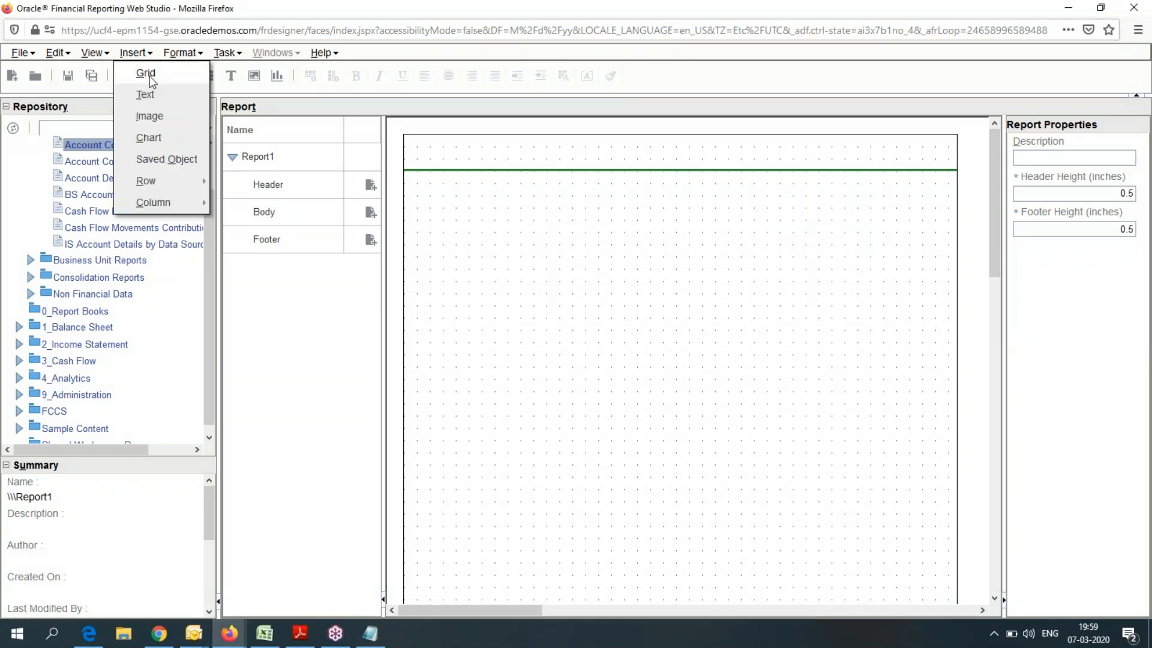
click(208, 75)
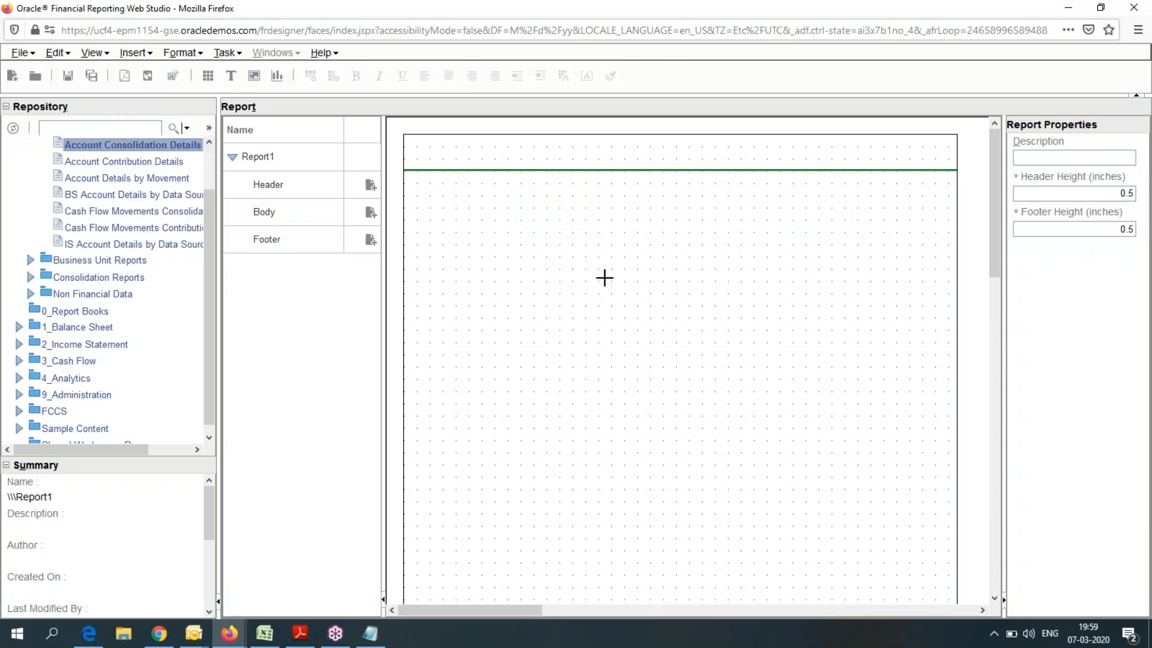
drag(417, 216, 934, 360)
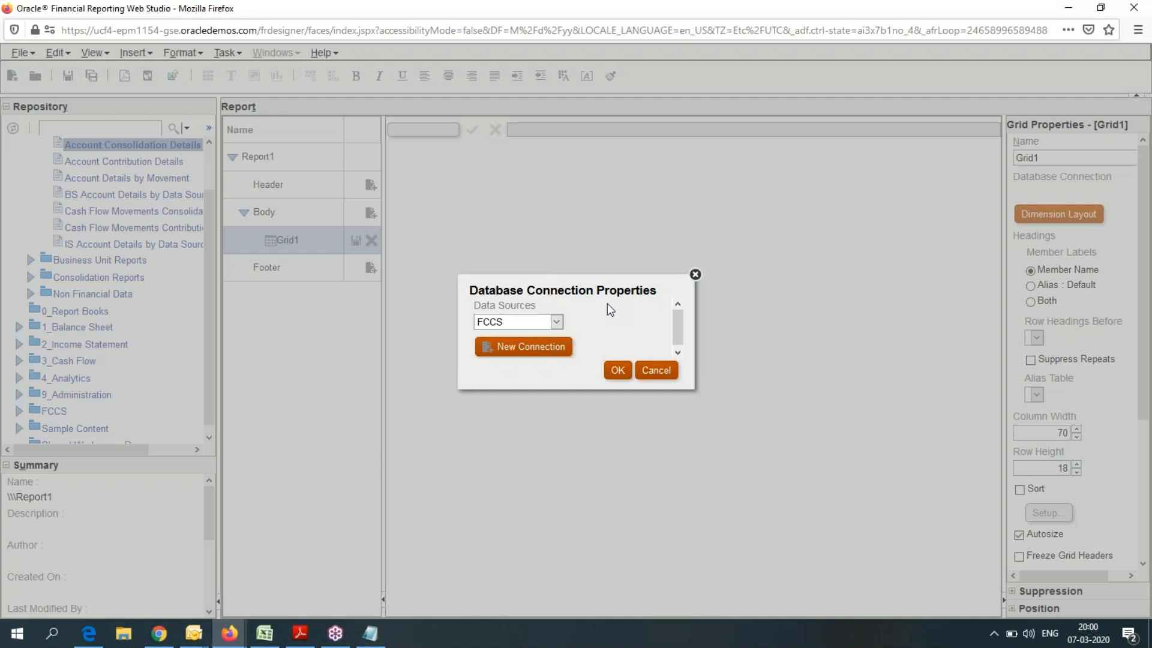
Dismiss both calendar reminders covering the Database Connection Properties dialog
click(556, 322)
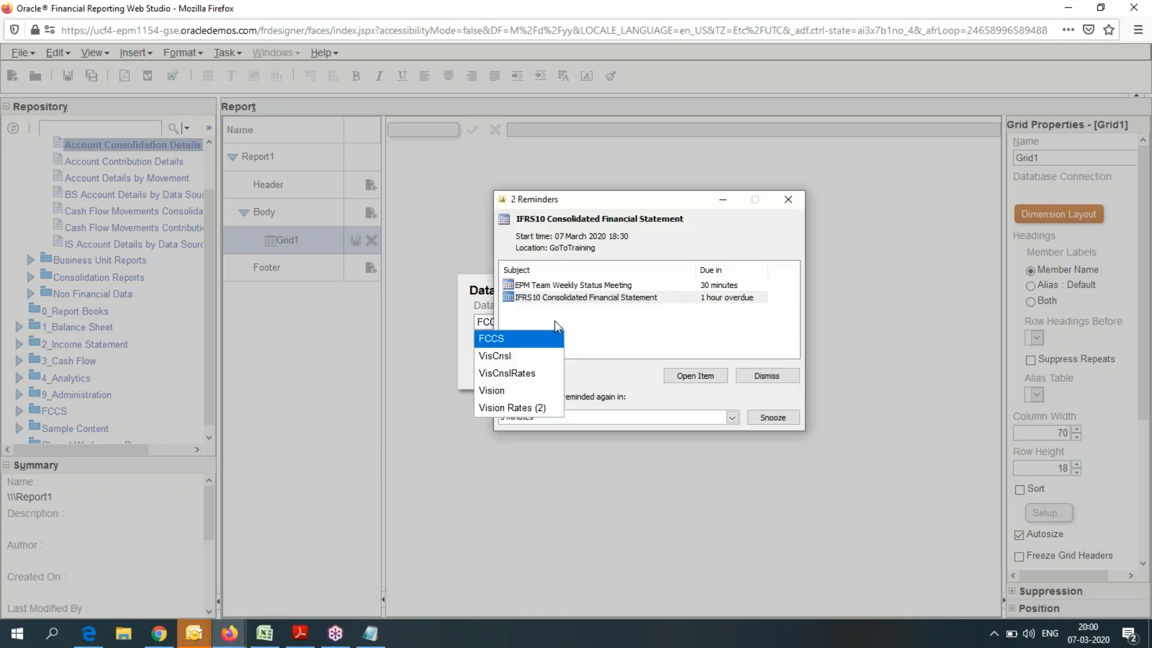
click(770, 377)
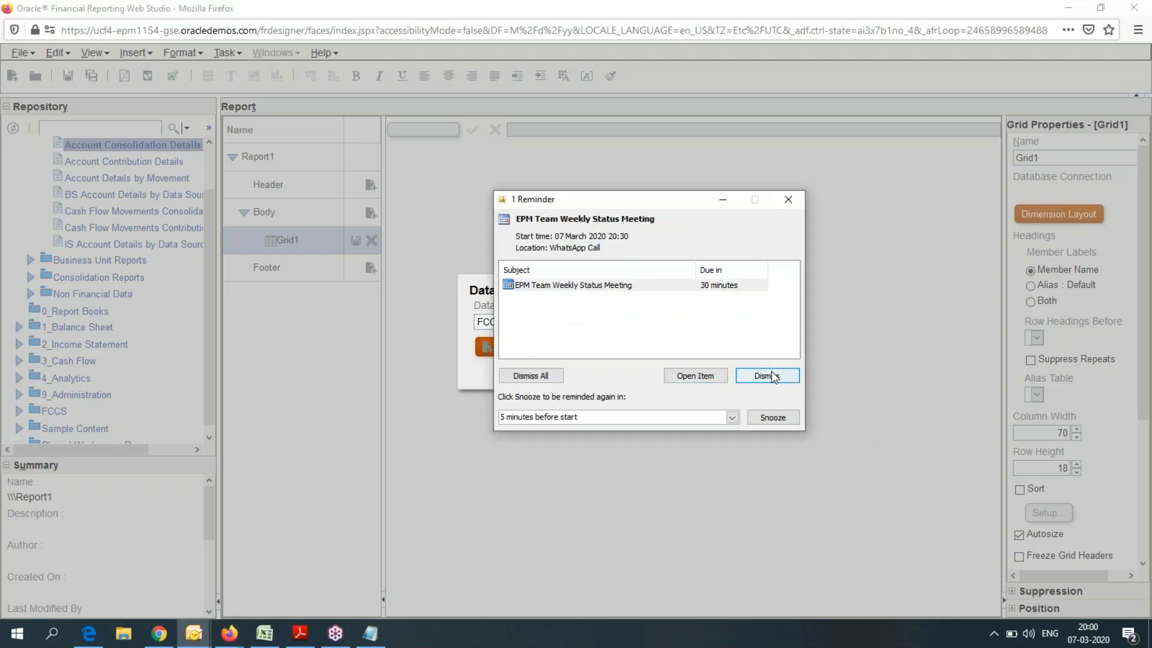
click(770, 377)
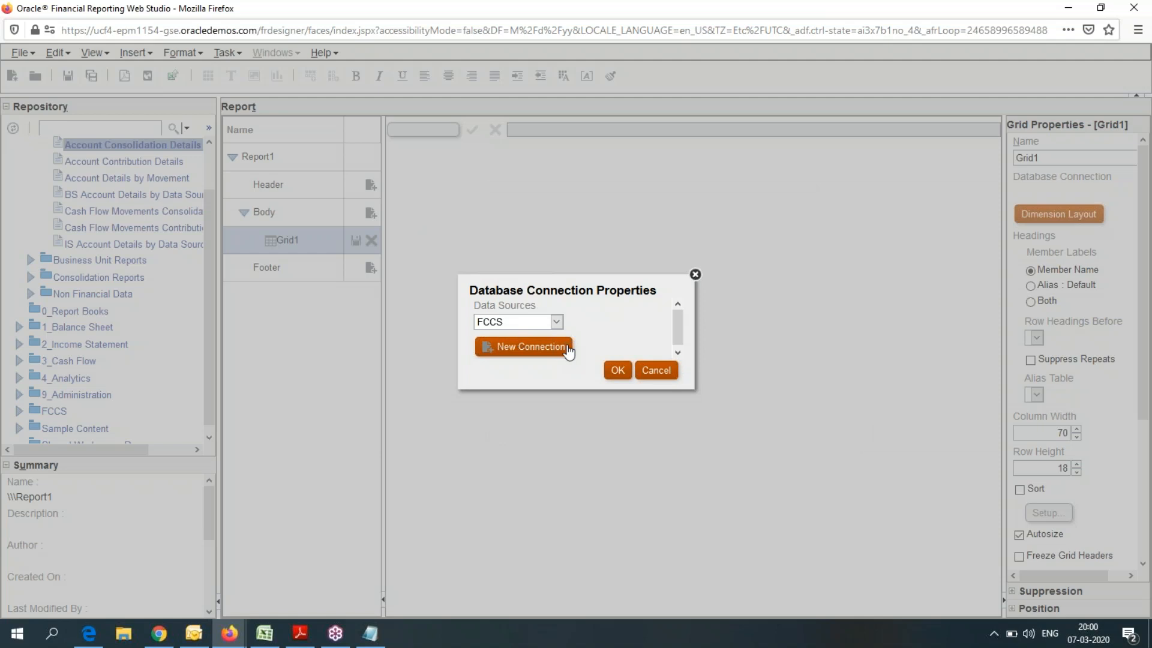
Review the data sources available for the new grid
click(559, 322)
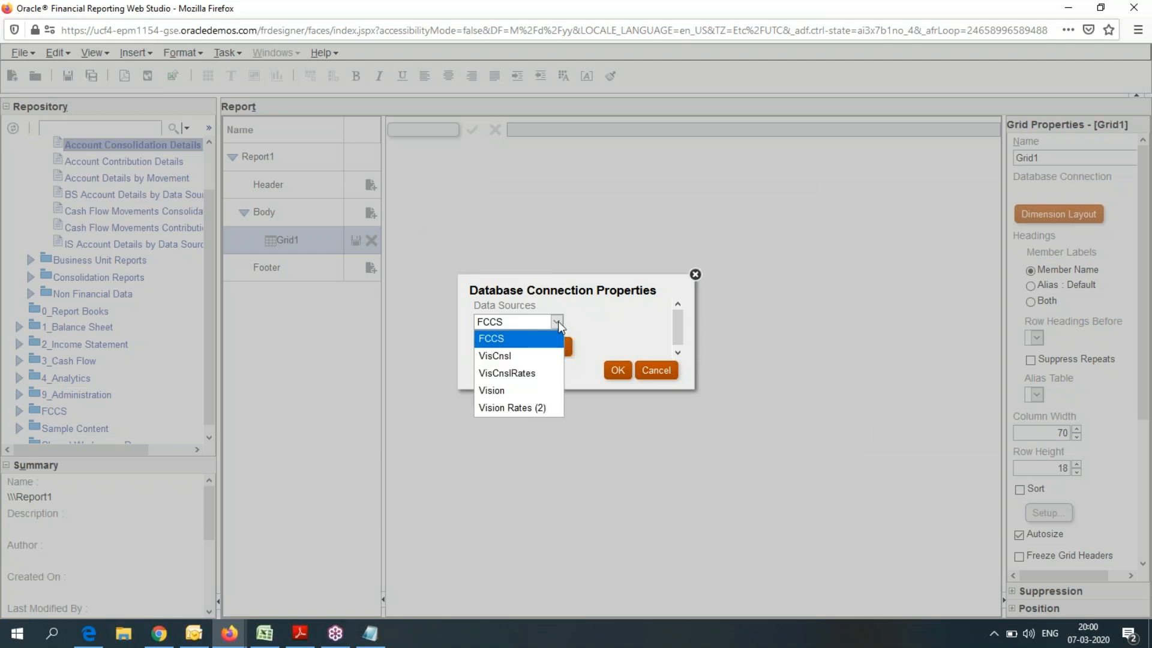
click(580, 291)
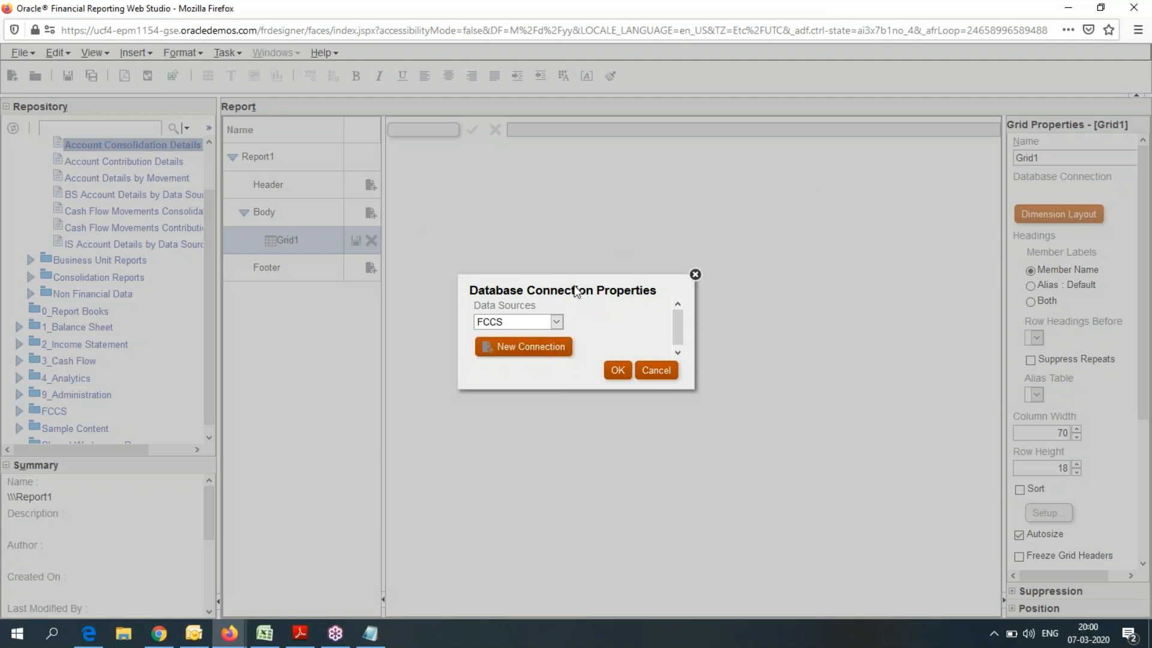
click(557, 323)
click(510, 357)
Examine the connection name, application and database fields of a new database connection, and cancel it
click(526, 354)
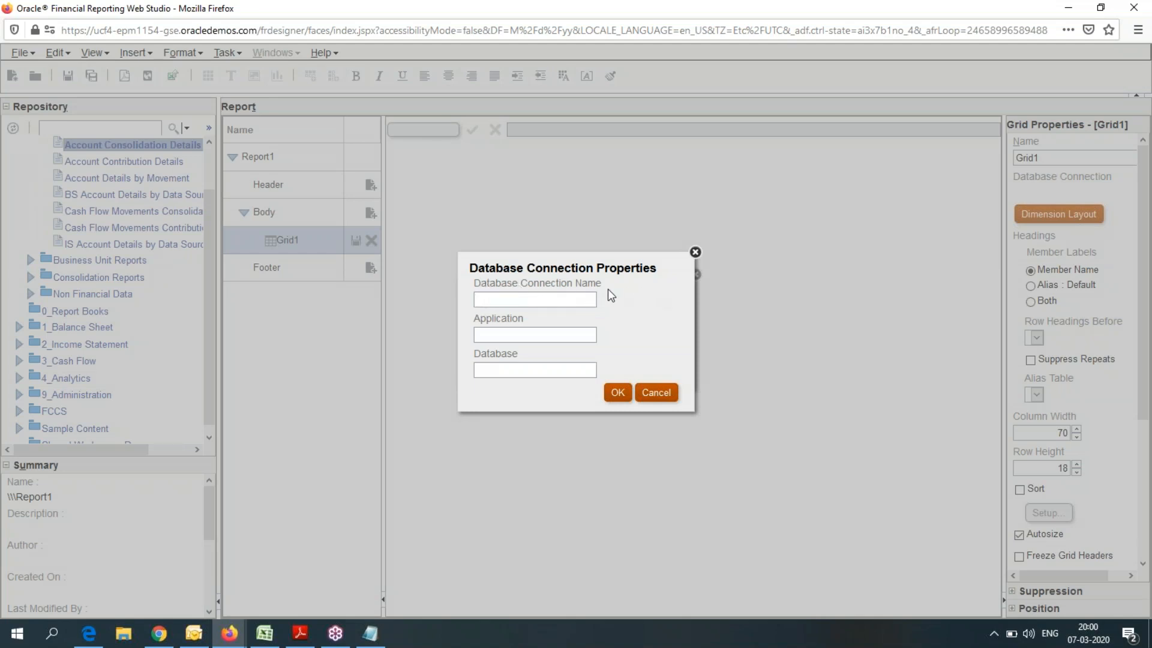
click(517, 334)
click(515, 371)
click(660, 394)
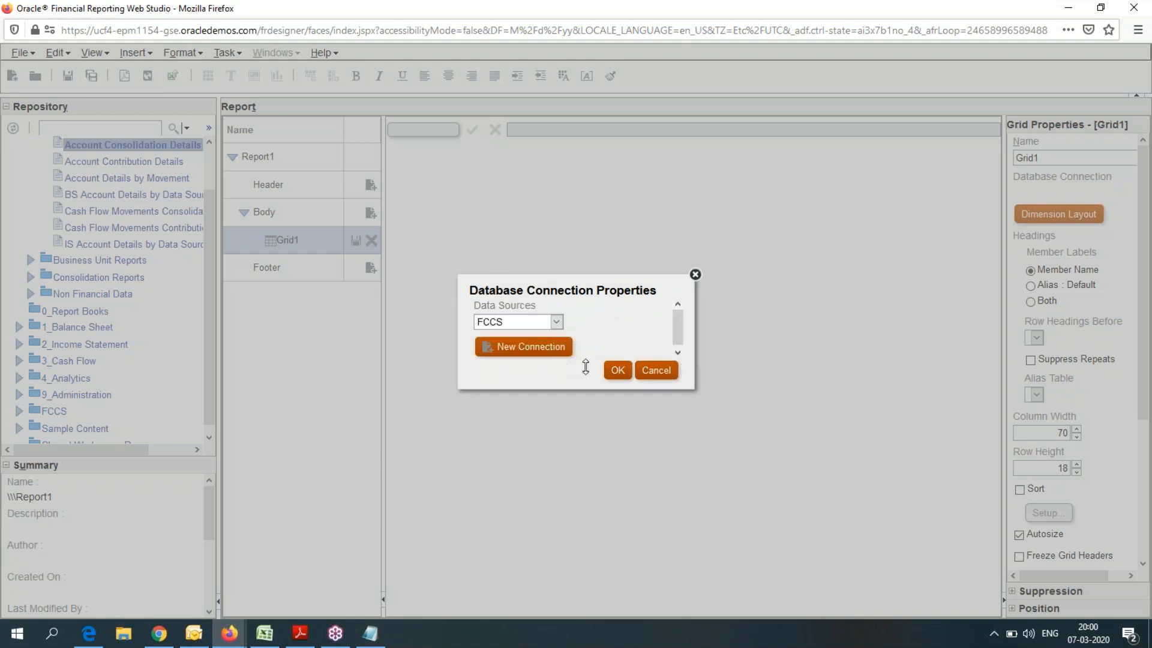
Connect the new grid to the VisCnsl data source
click(558, 322)
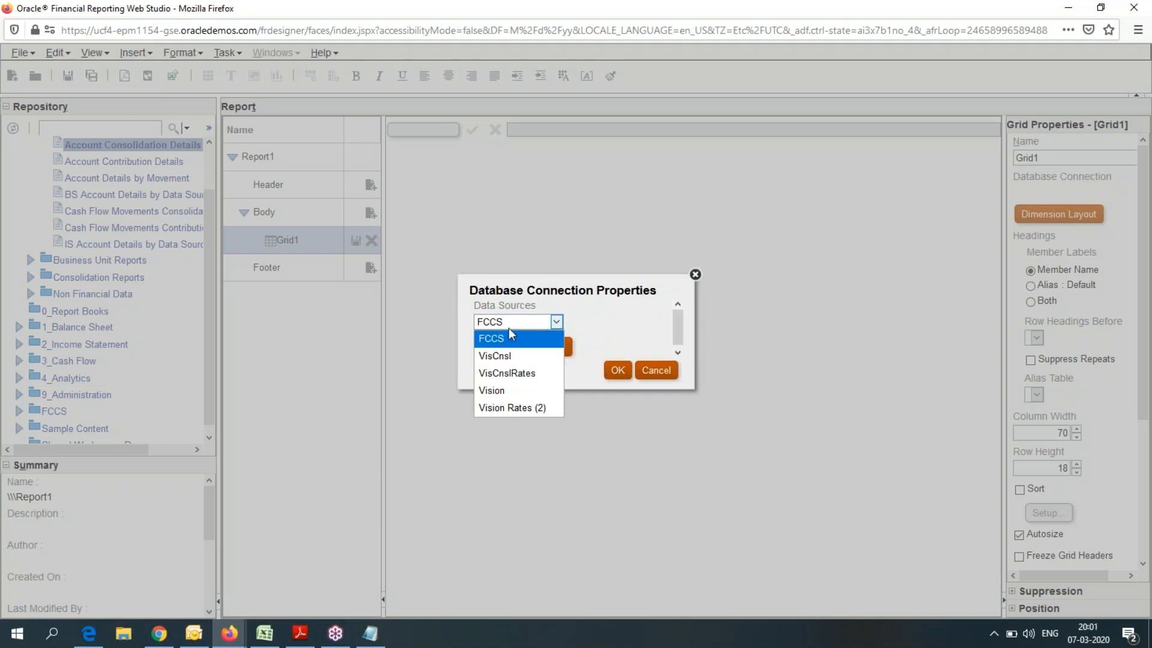
click(507, 356)
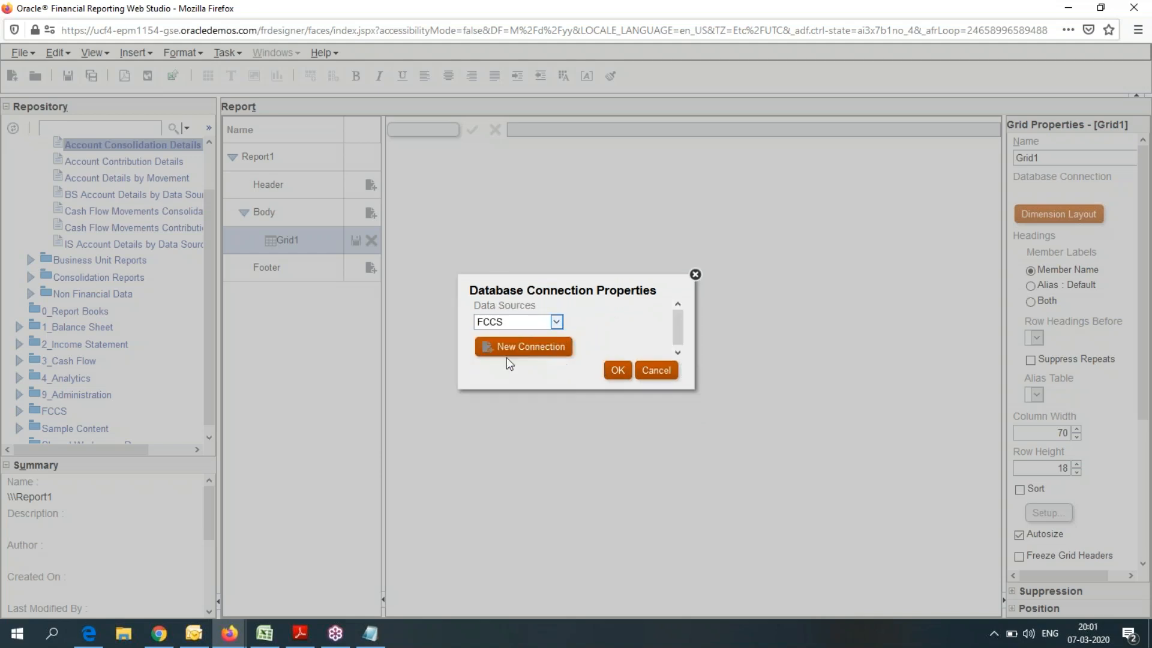
click(618, 370)
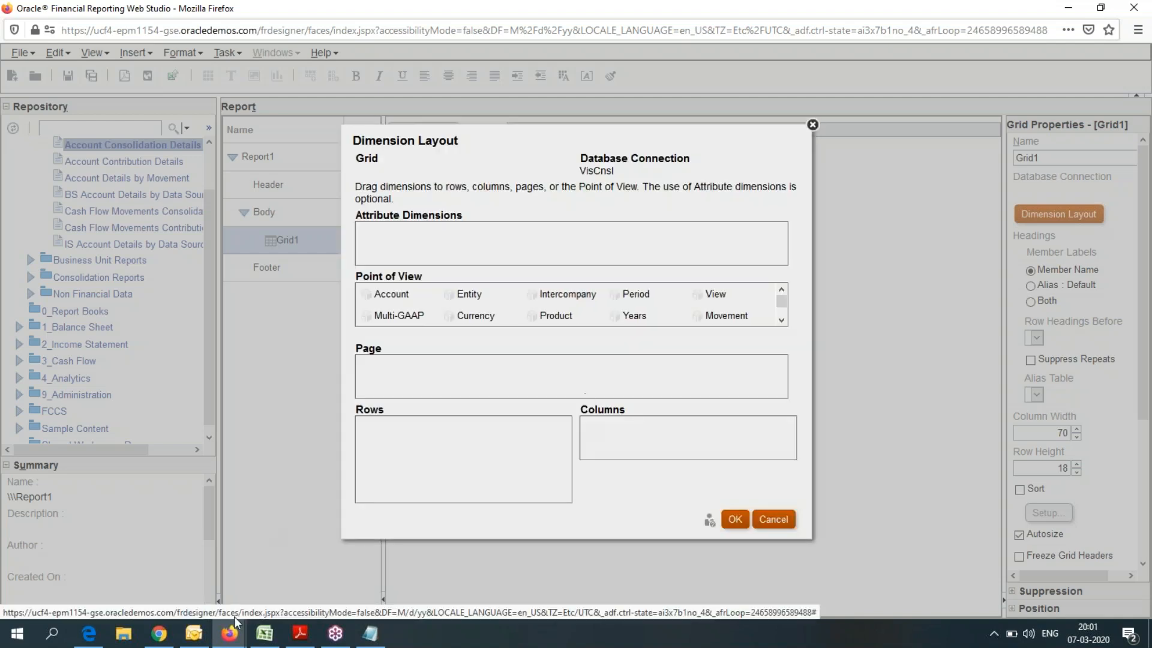
click(159, 634)
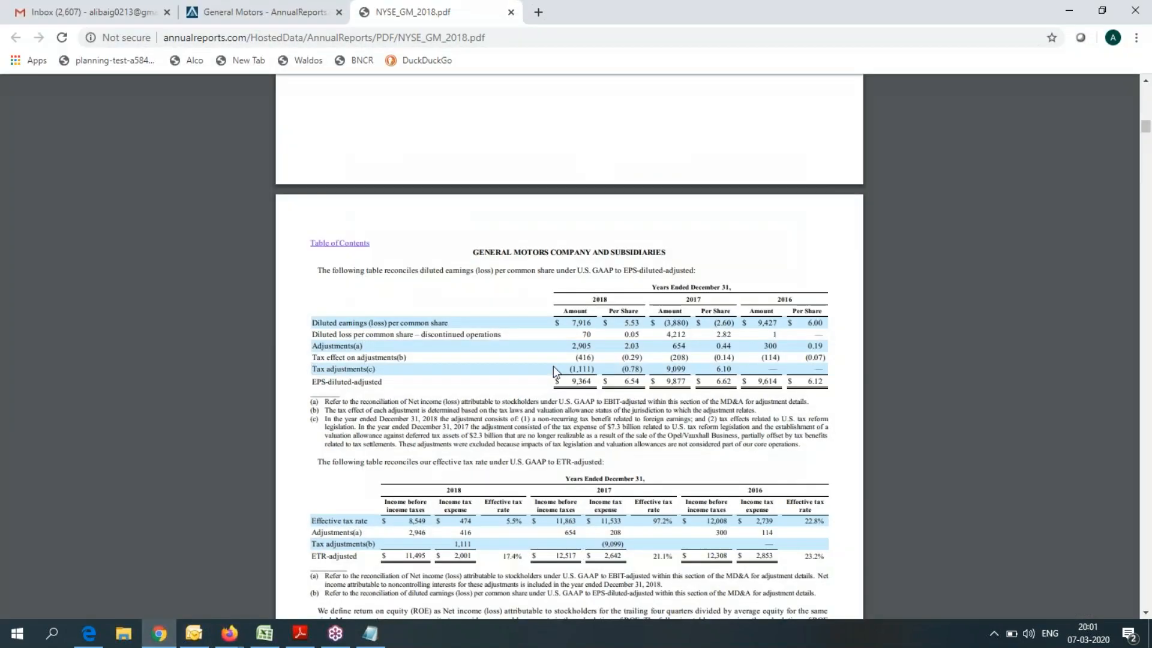
click(96, 12)
click(327, 10)
key(alt+Tab)
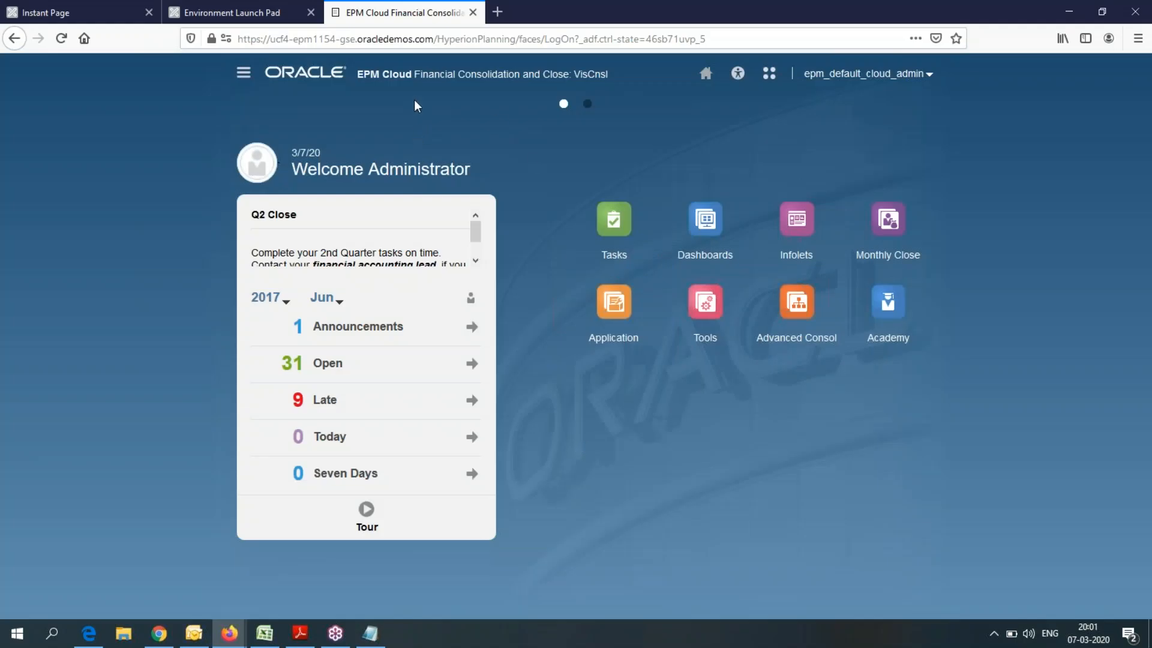
key(alt+Tab)
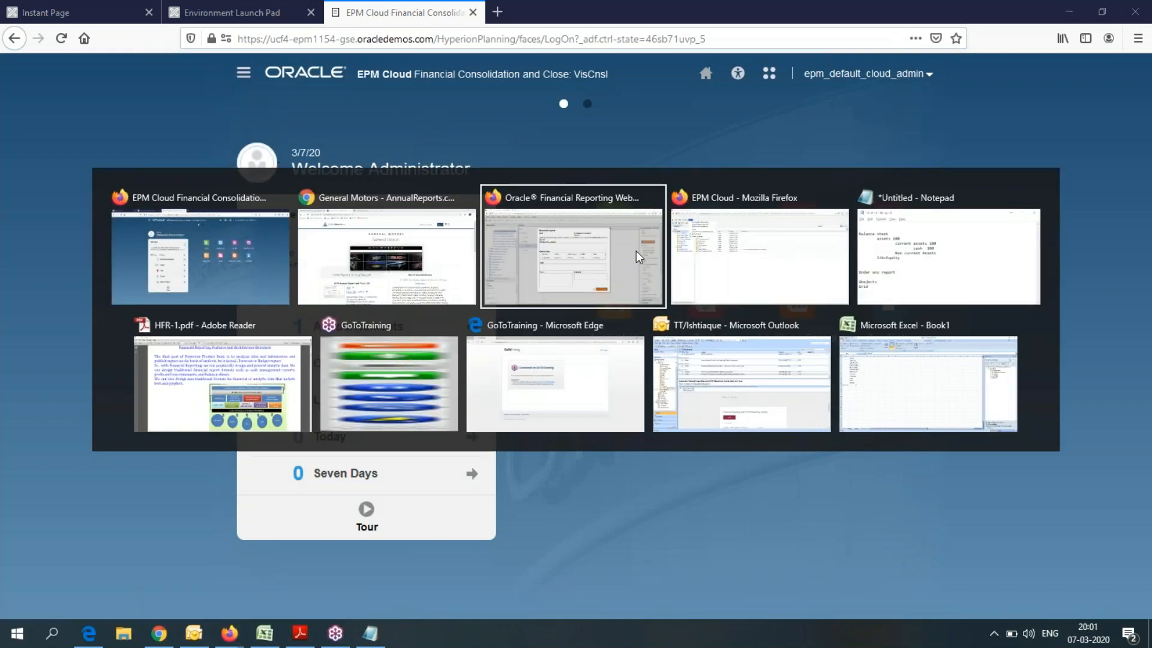
click(636, 250)
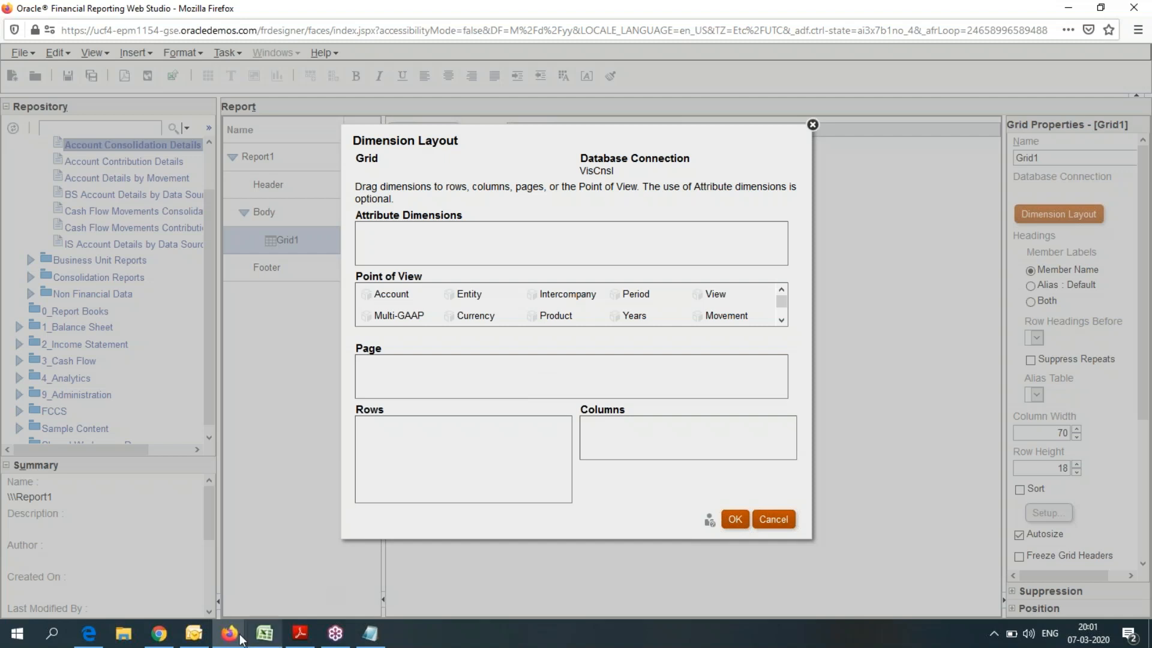
Switch to Excel, review the dimensions listed in Sheet1's ad hoc grid with column B widened to fit, and return to the report designer
click(267, 637)
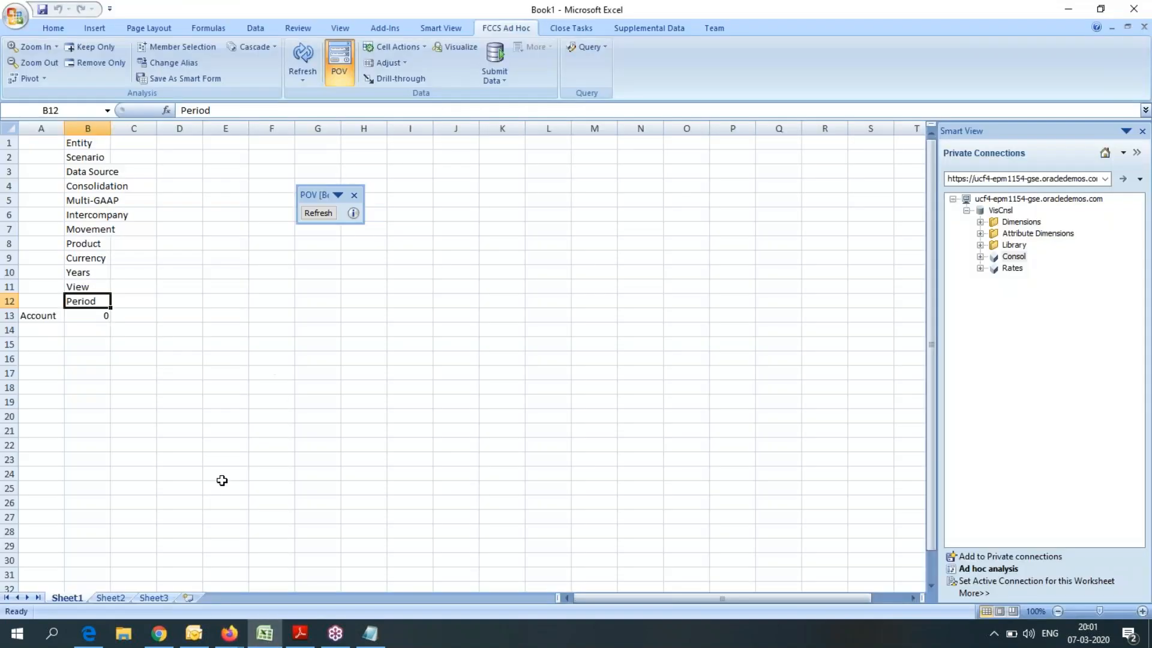
click(151, 598)
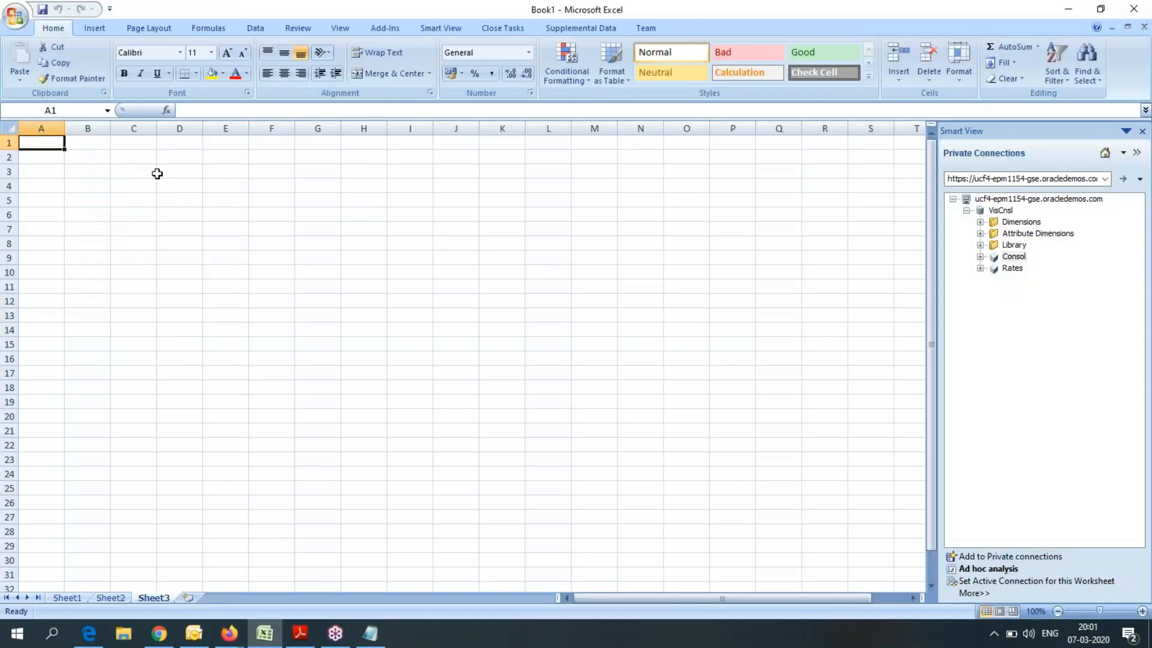
click(67, 598)
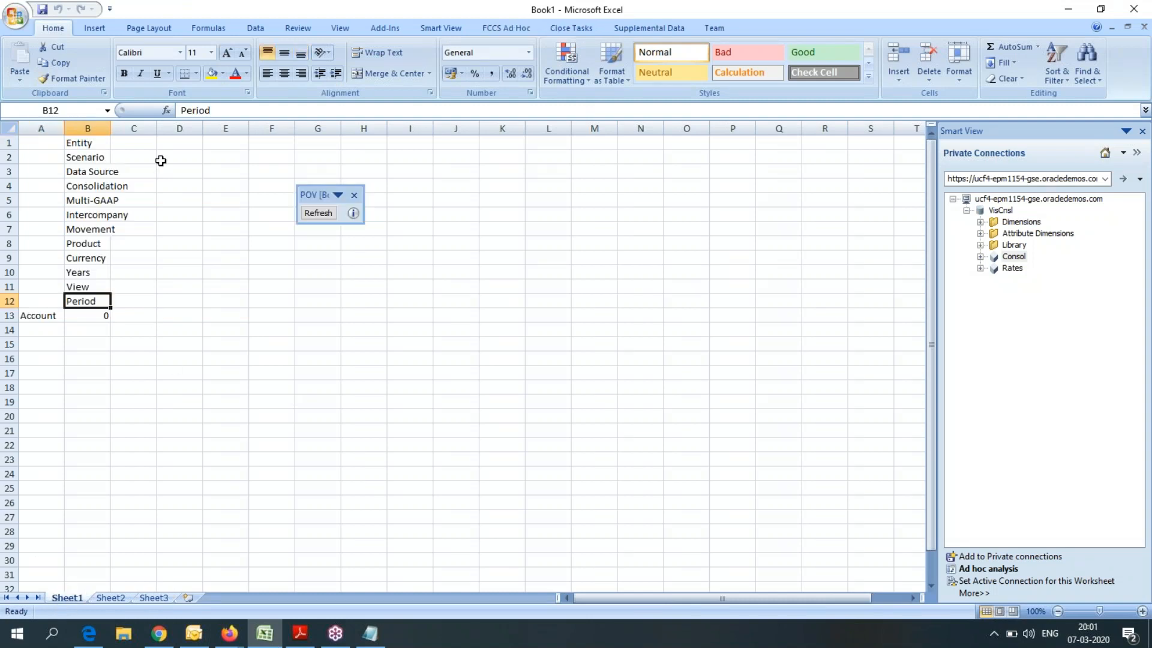
double_click(111, 129)
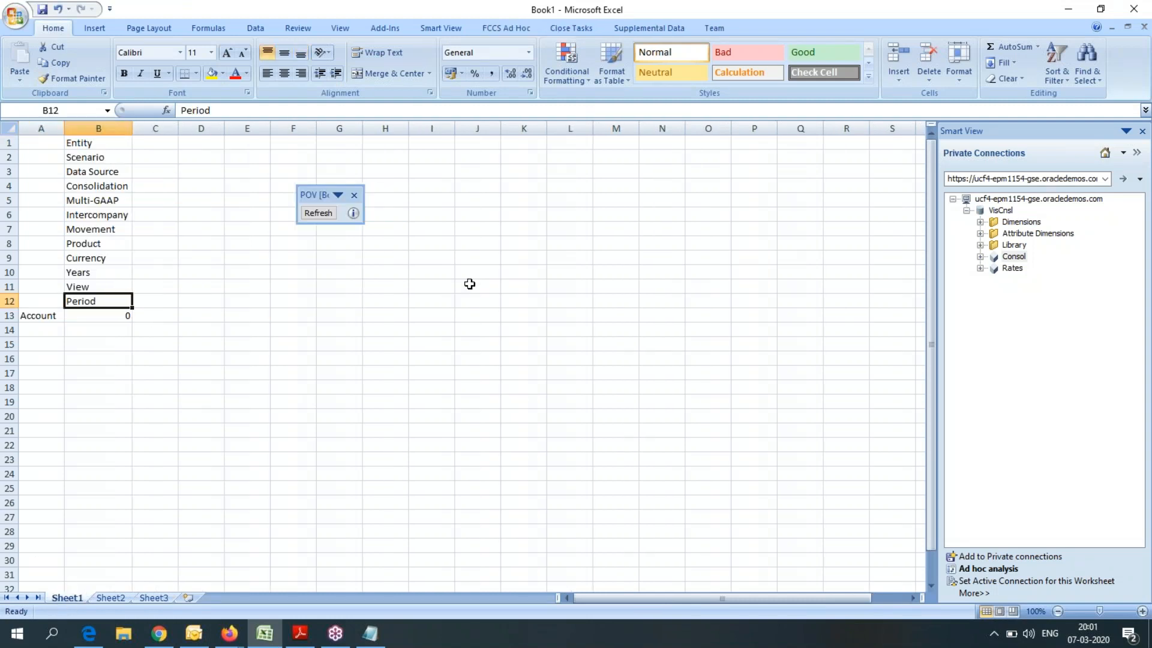
click(317, 213)
key(alt+Tab)
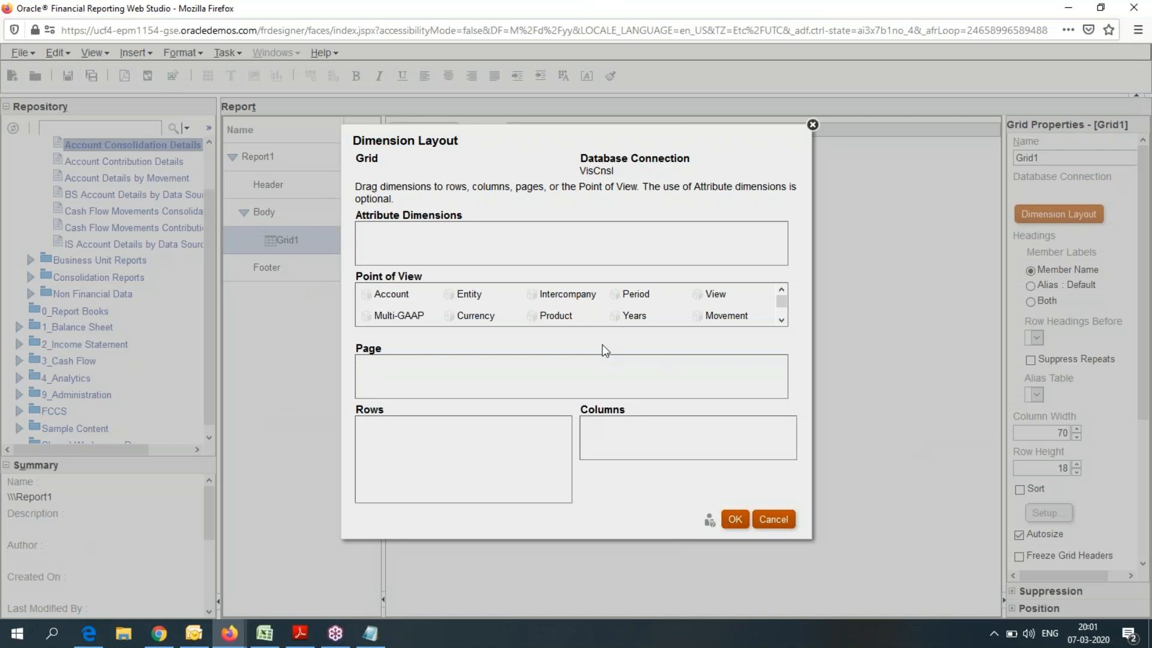
Lay out the grid with the Period dimension in columns and the Account dimension in rows
drag(632, 318, 627, 432)
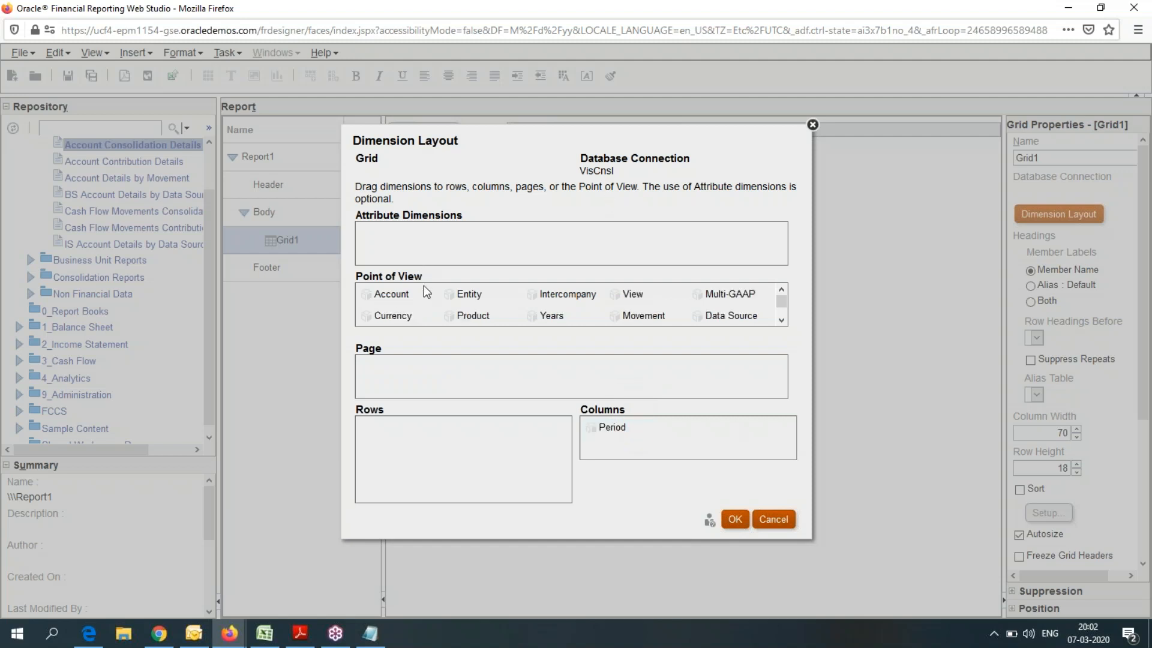
drag(392, 296, 407, 446)
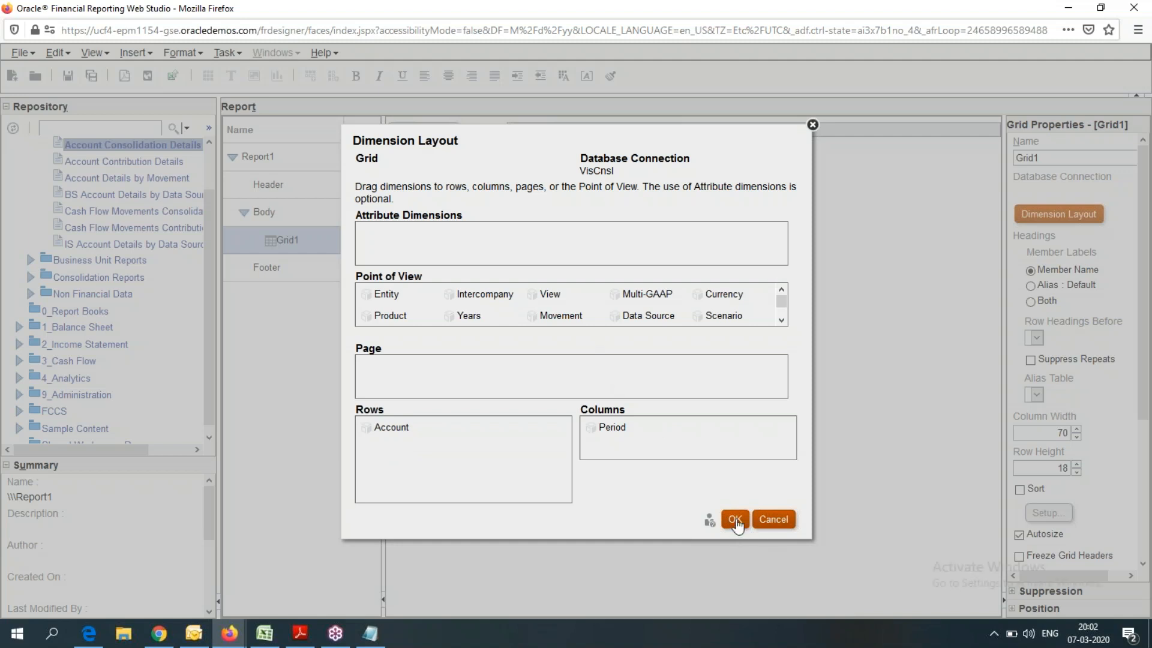
click(736, 520)
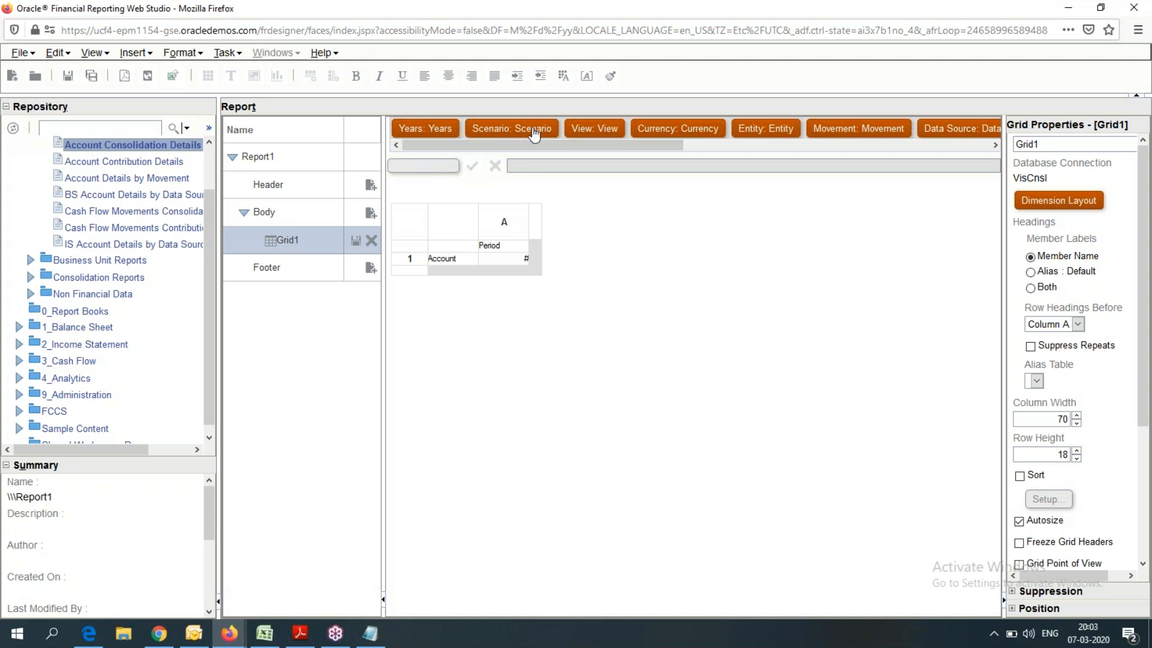
Turn on the Grid Point of View for the grid in the report body
mouse_move(488, 144)
mouse_down()
mouse_move(791, 161)
mouse_move(838, 150)
mouse_move(548, 154)
mouse_move(471, 139)
mouse_up()
right_click(404, 227)
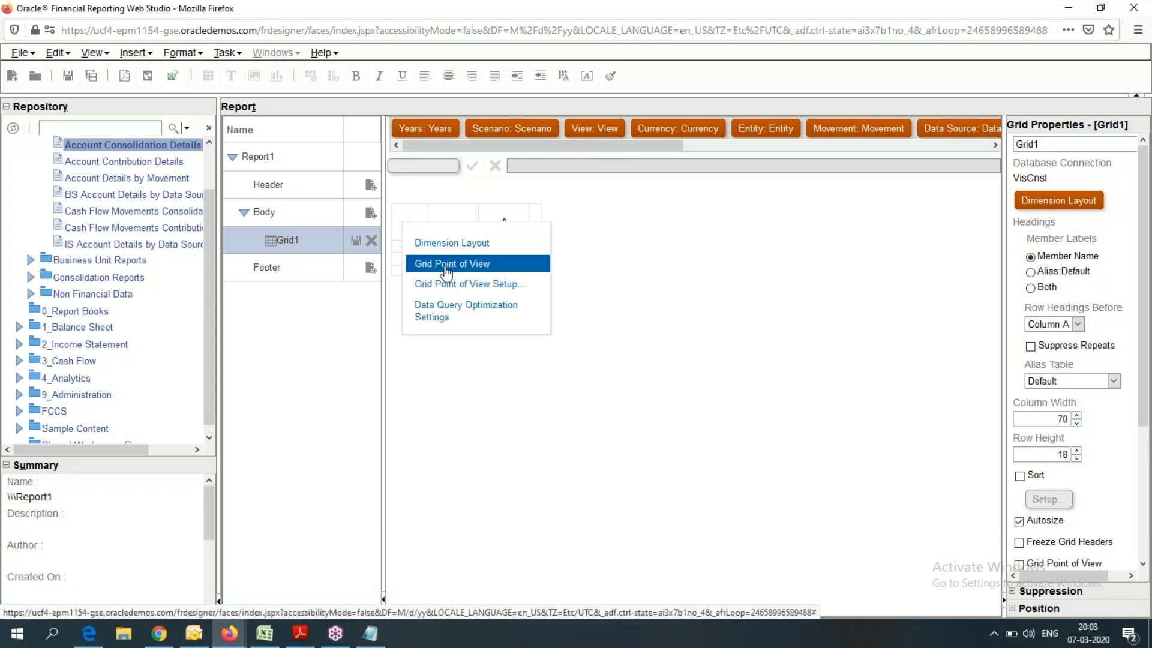
click(446, 265)
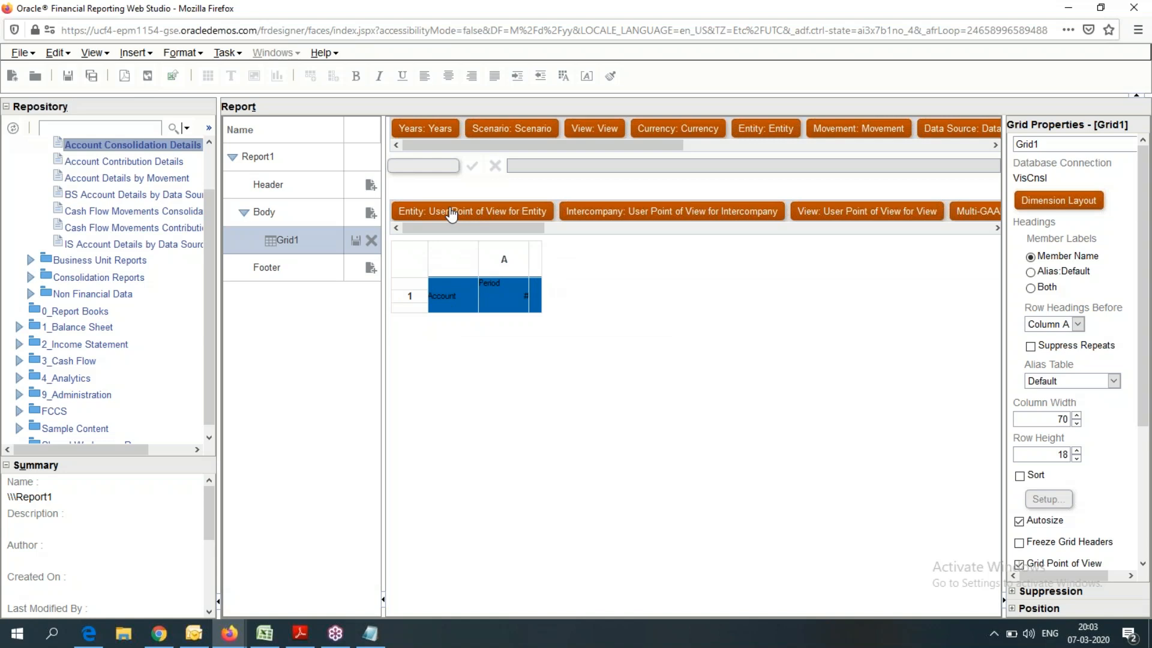
Set the Years dimension of the report's user point of view to FY15
click(426, 128)
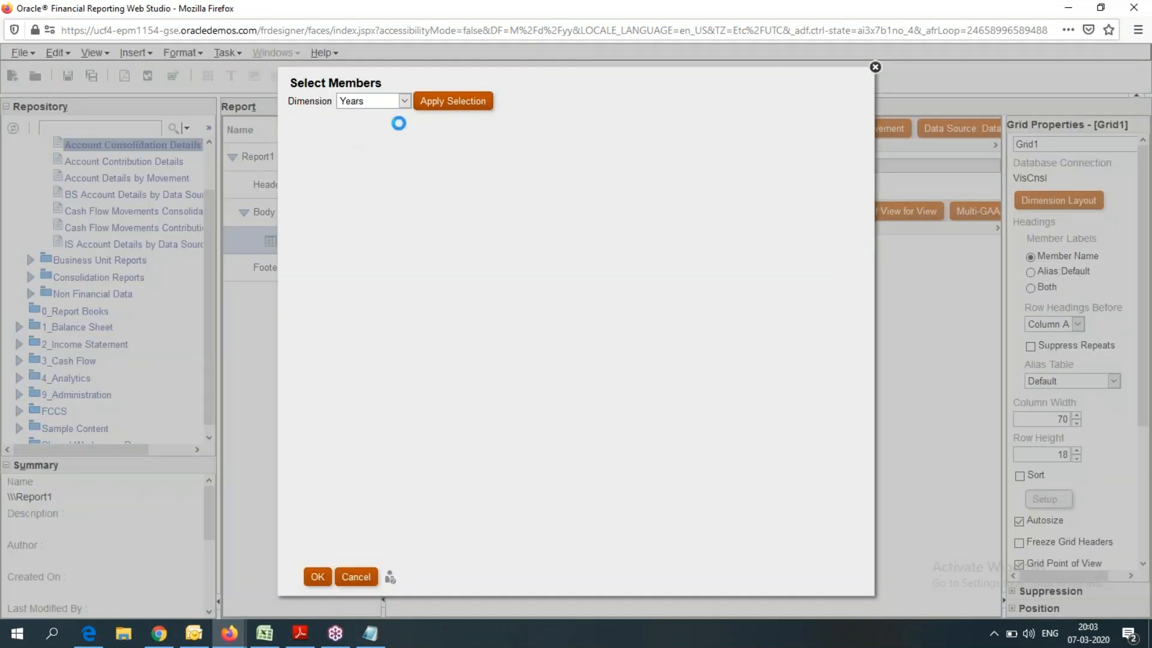
click(400, 101)
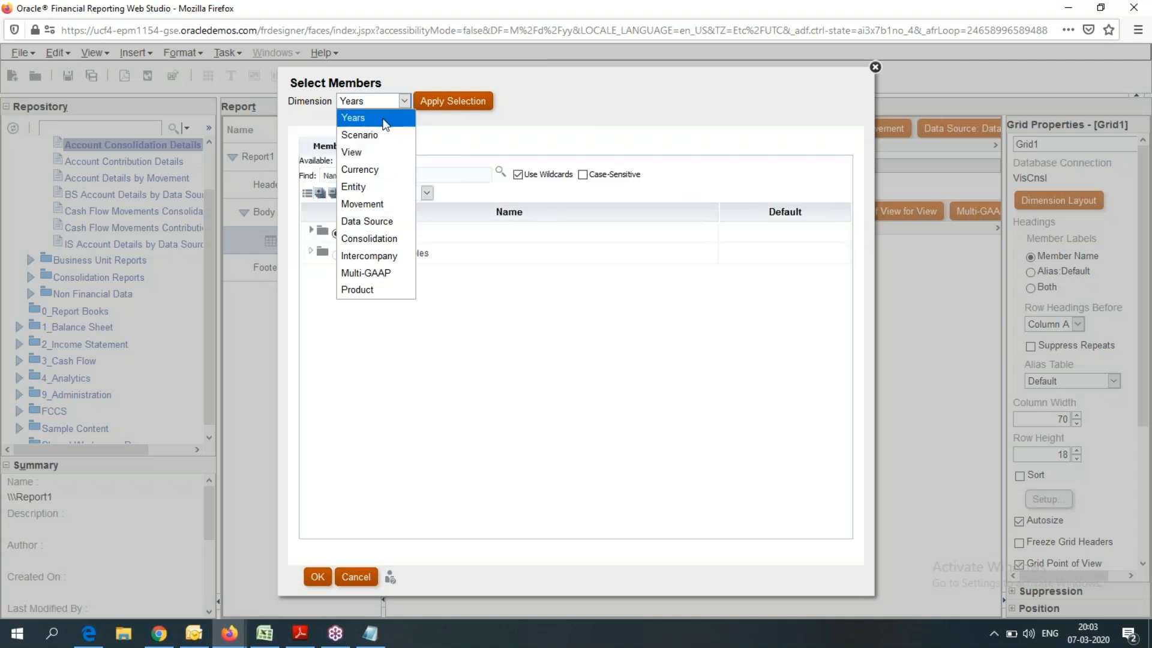
click(378, 118)
click(312, 230)
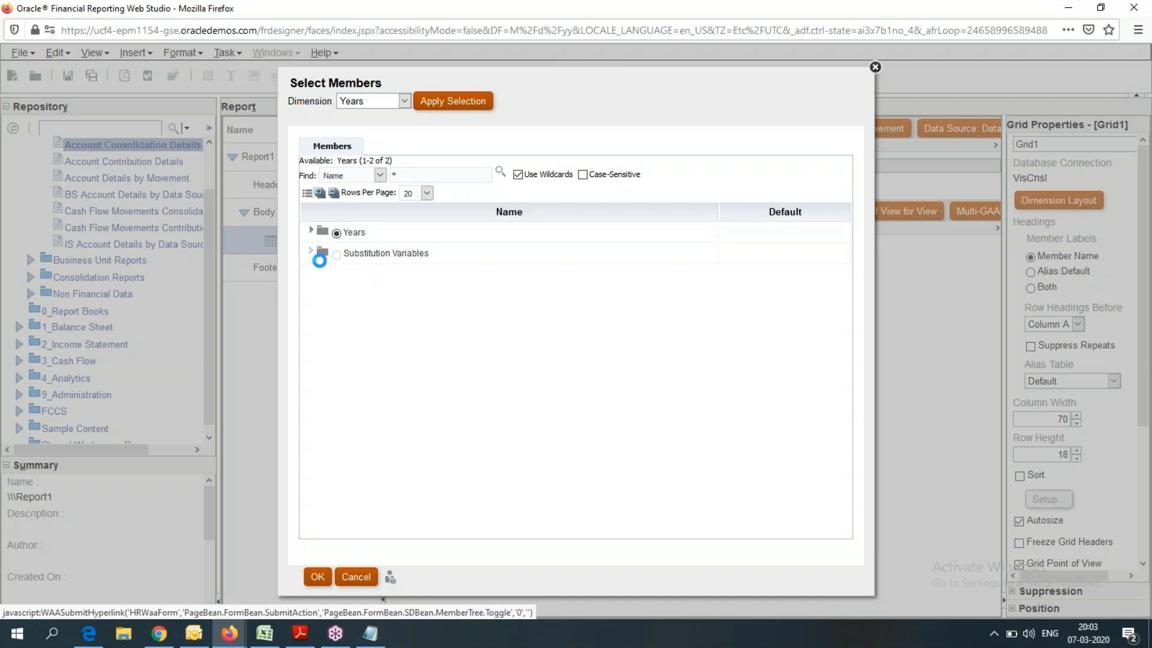
click(348, 255)
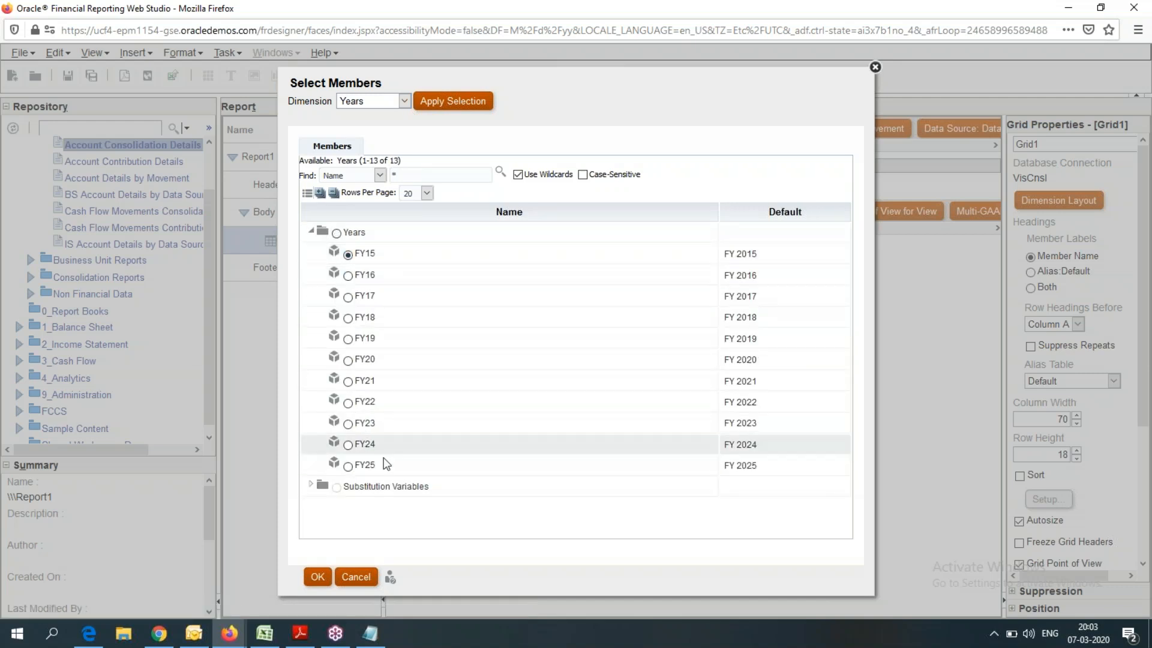
click(322, 582)
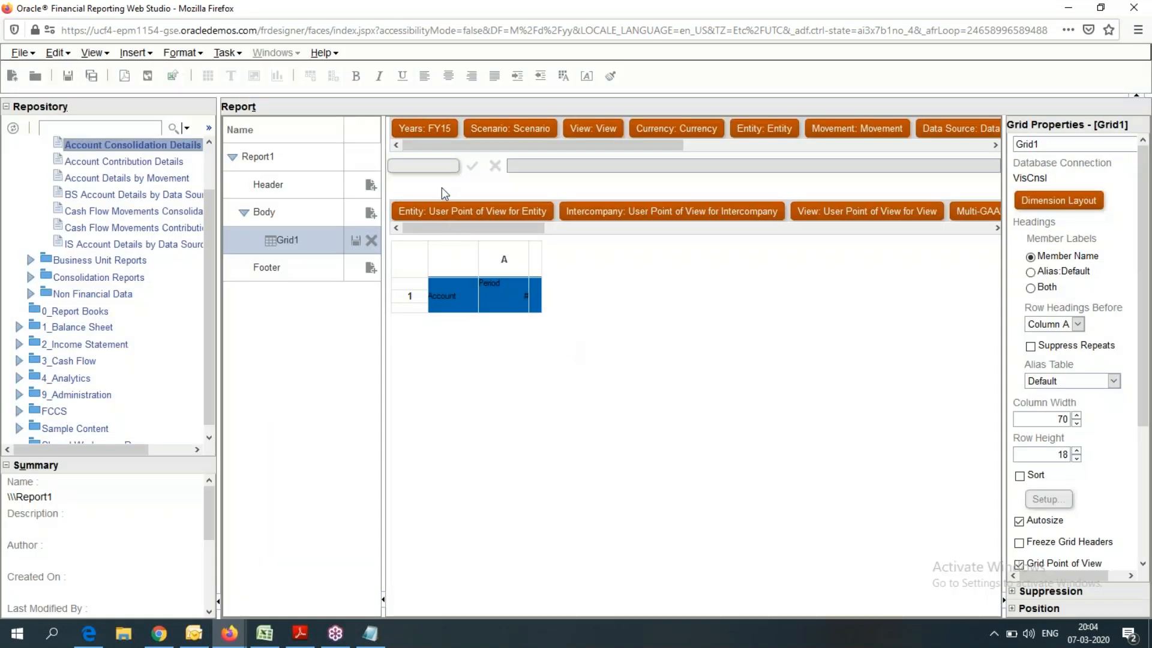
Set the Scenario dimension of the user point of view to Actual and apply the selection
click(513, 129)
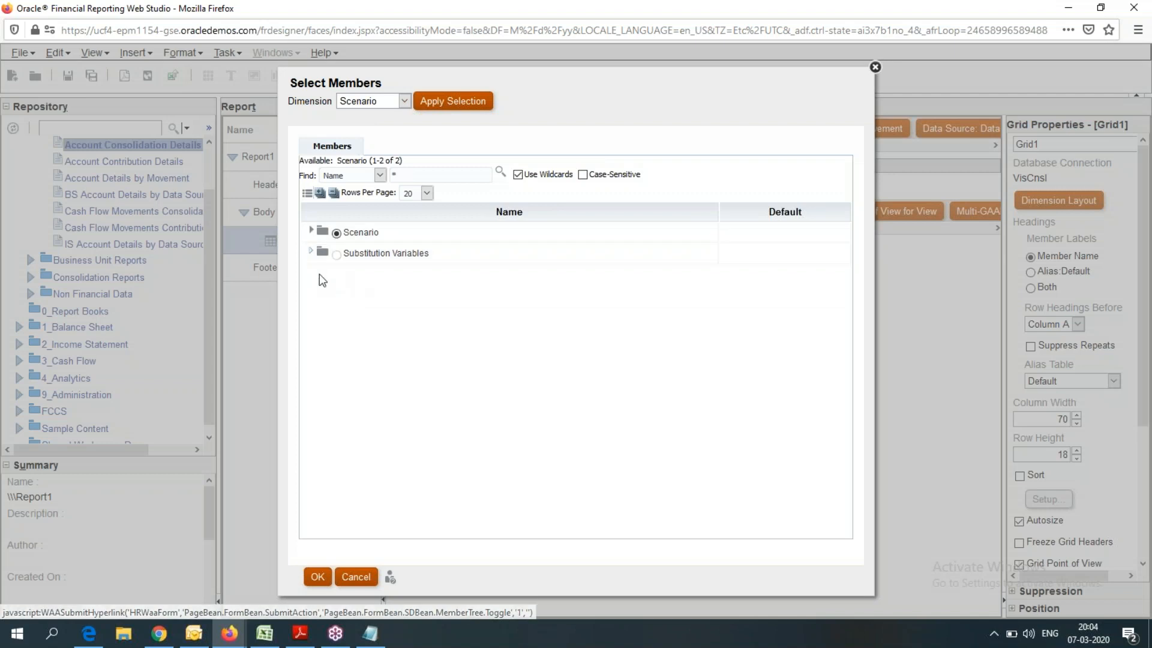
click(312, 230)
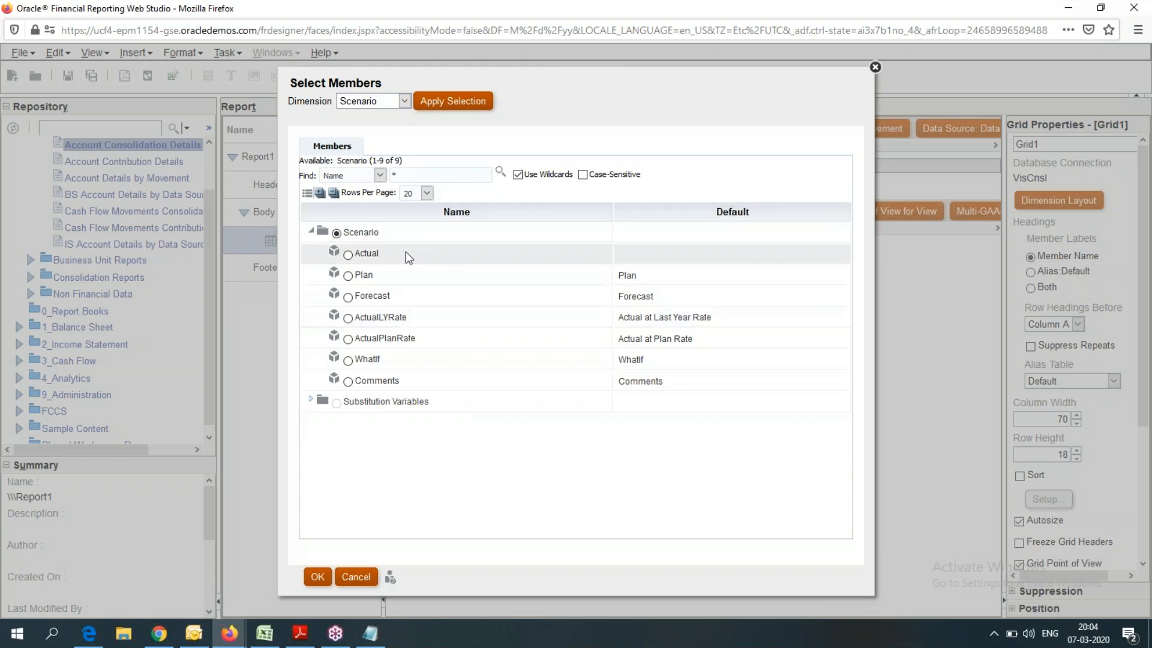
click(348, 255)
click(452, 102)
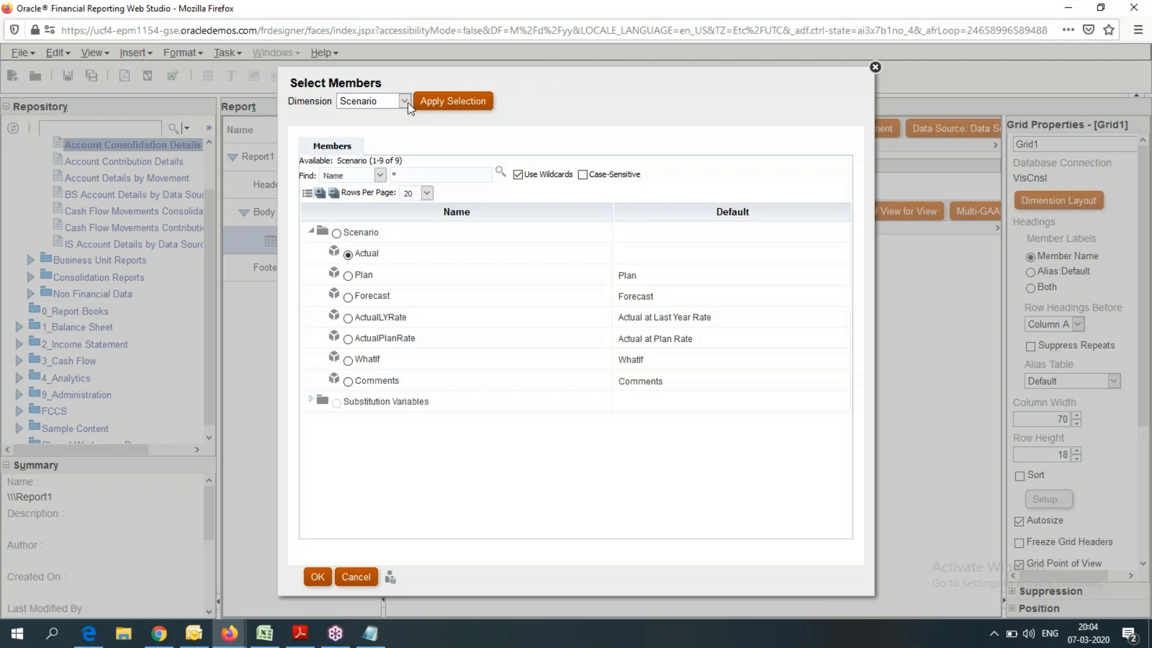
Set the View dimension of the user point of view to FCCS_Periodic and apply the selection
click(406, 102)
click(381, 151)
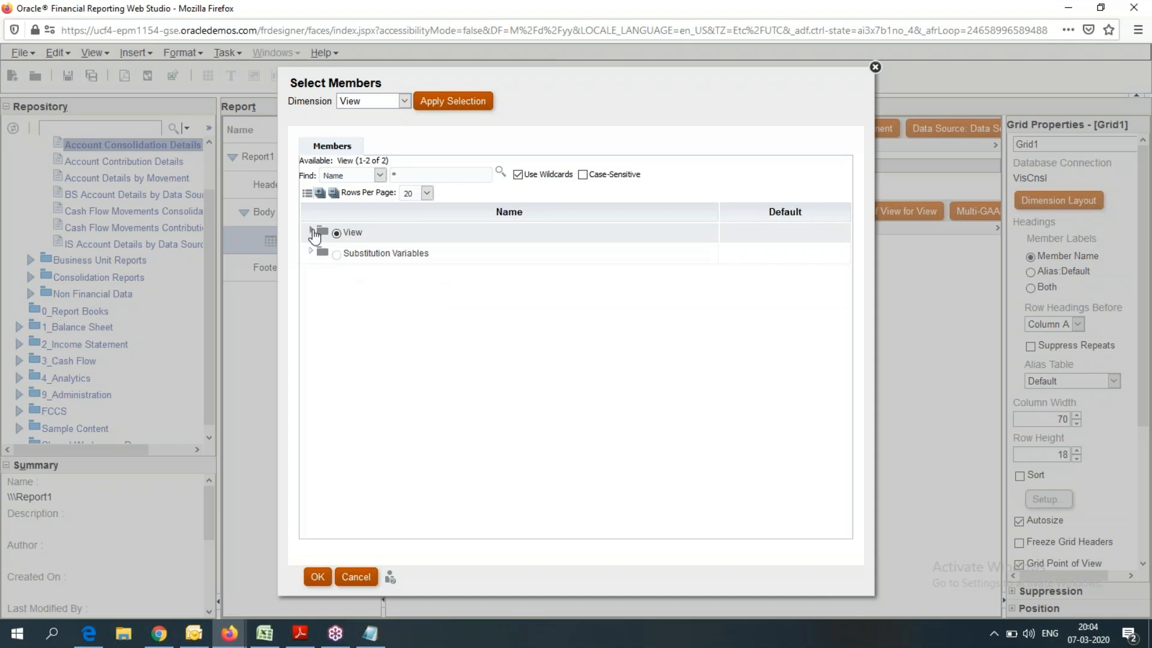
click(313, 232)
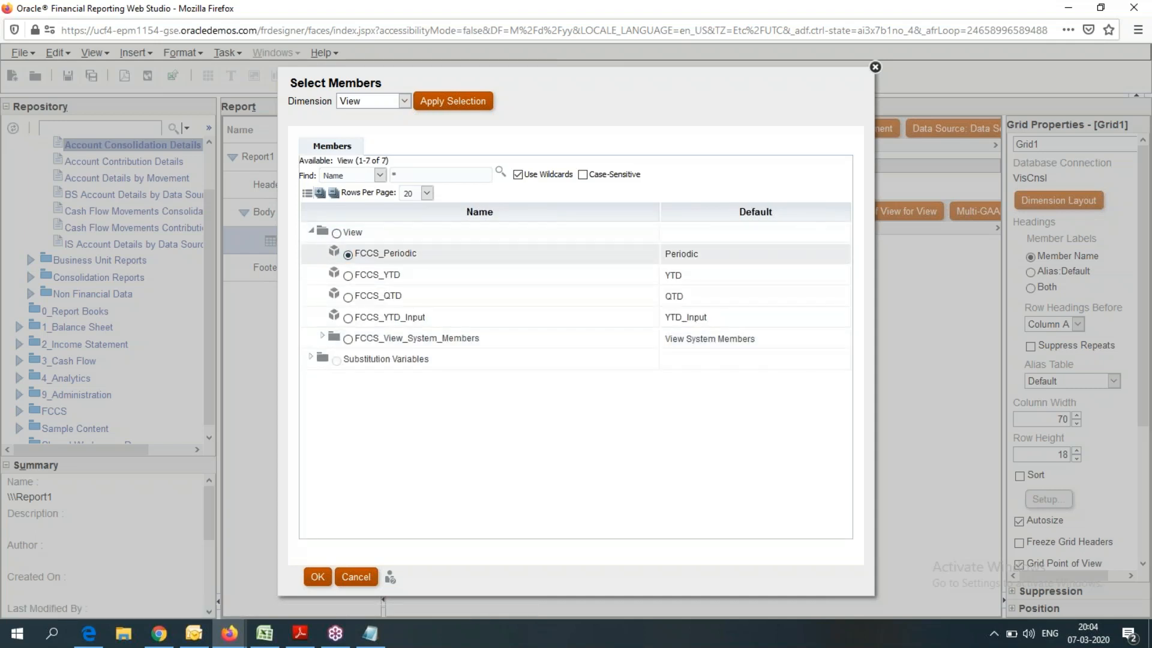
click(448, 102)
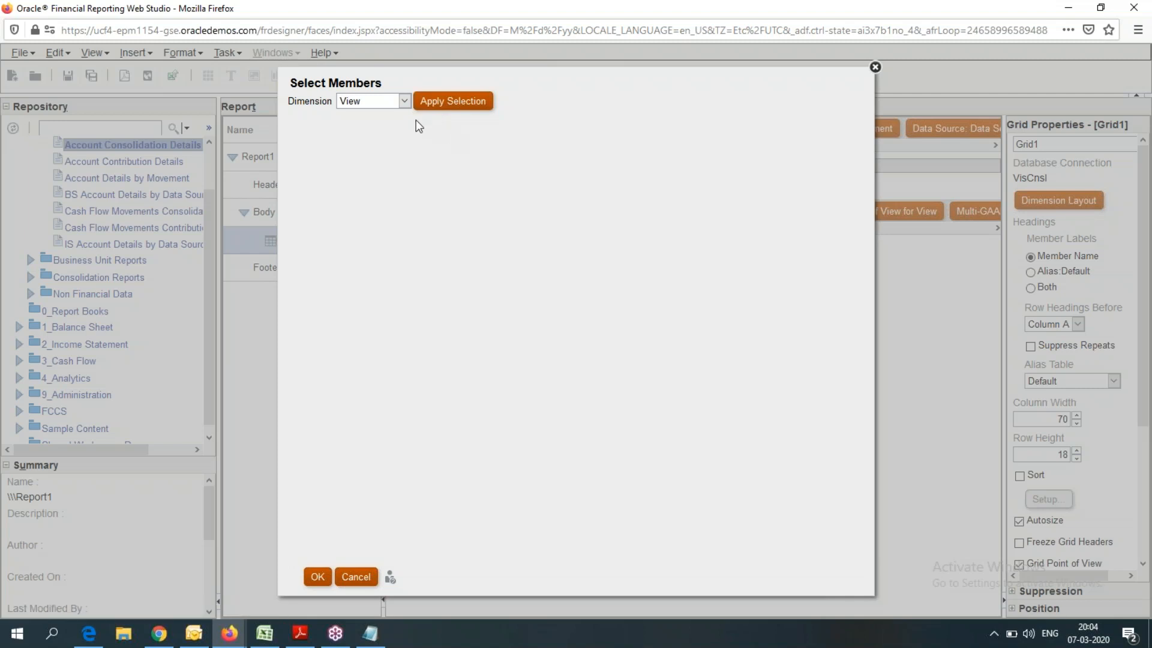
Set the Currency dimension of the user point of view to Entity Currency and apply the selection
click(404, 101)
click(380, 171)
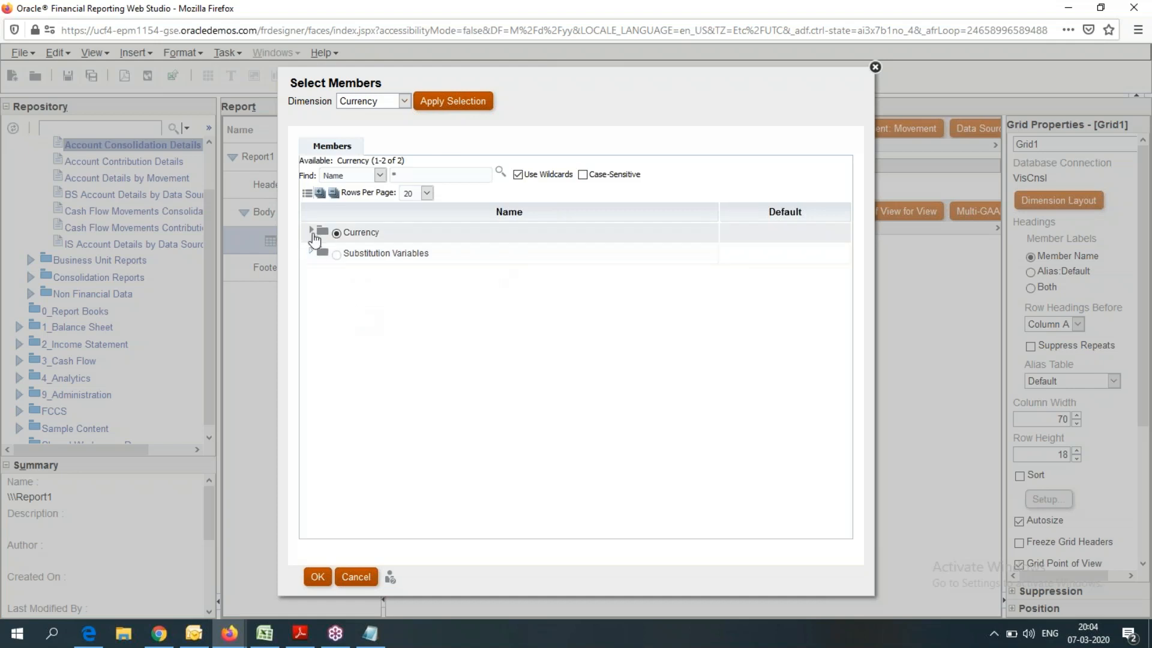
click(312, 234)
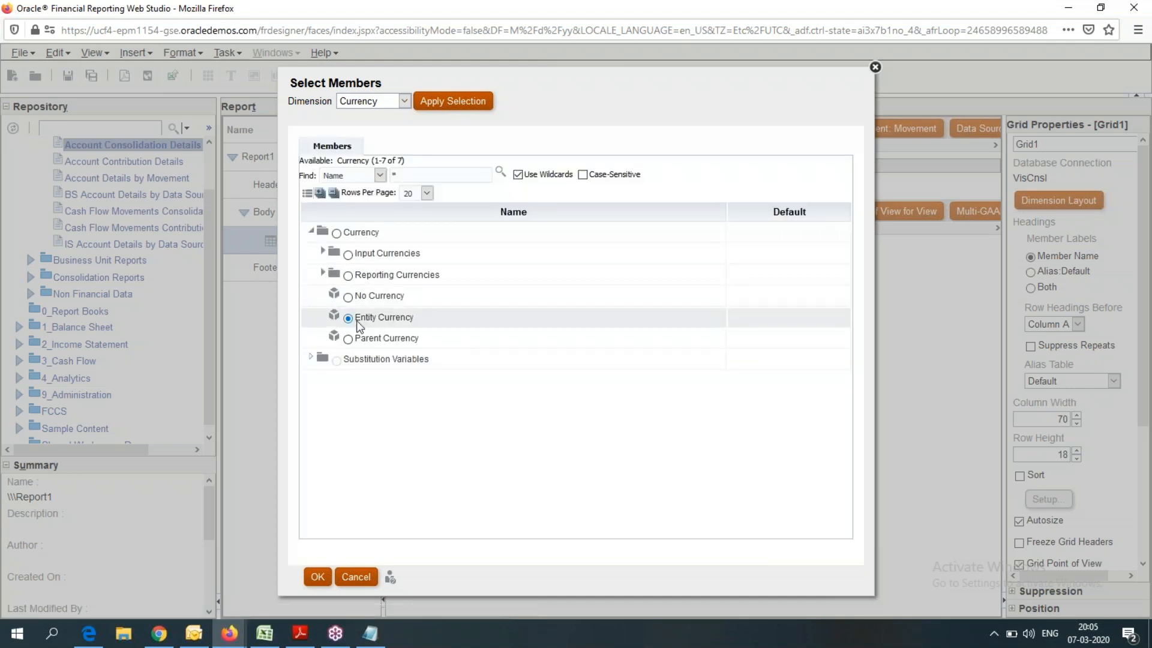
click(474, 100)
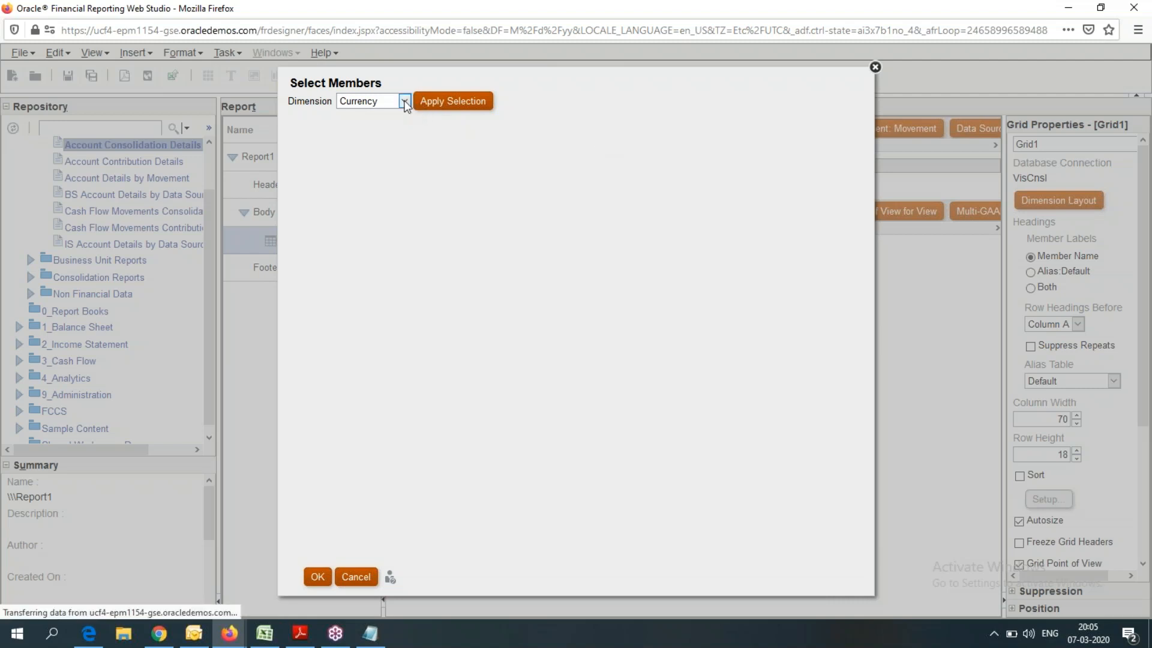
Switch to the Entity dimension of the user point of view, expand LegalEntities, and search for members matching *C-100
click(404, 101)
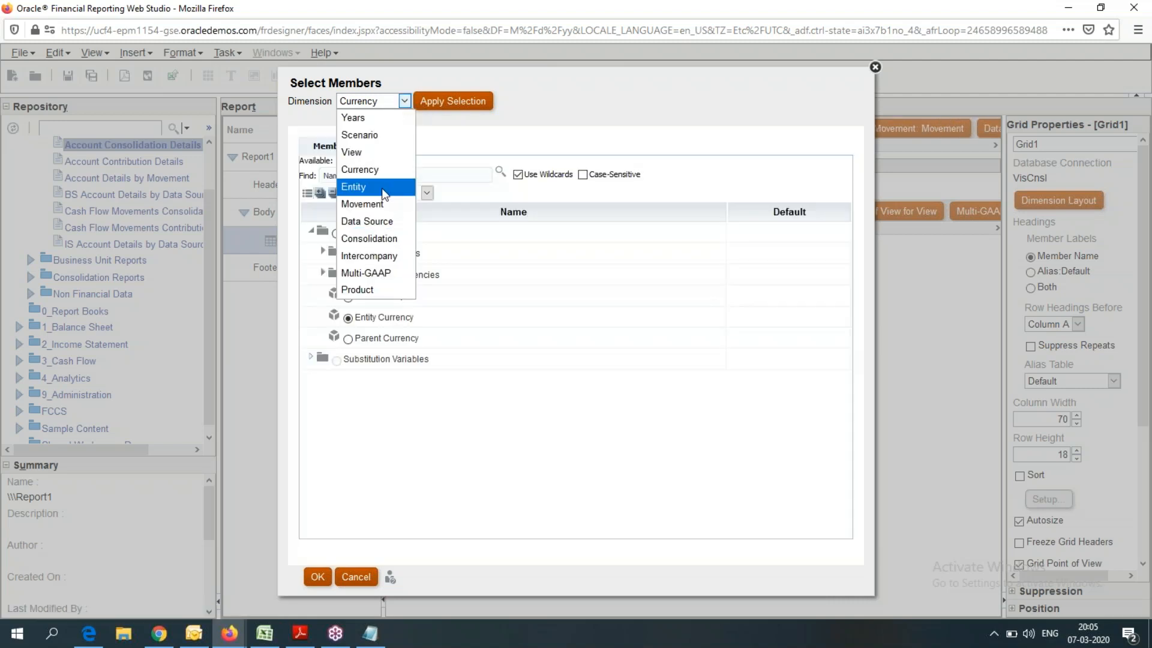
click(382, 188)
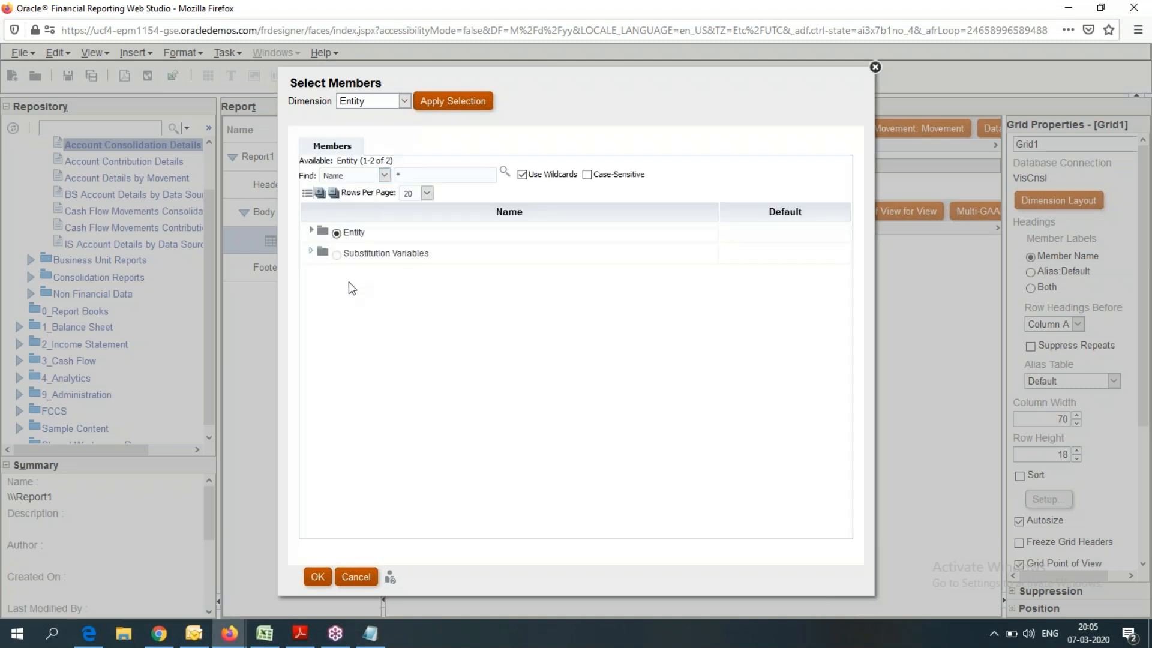
click(311, 230)
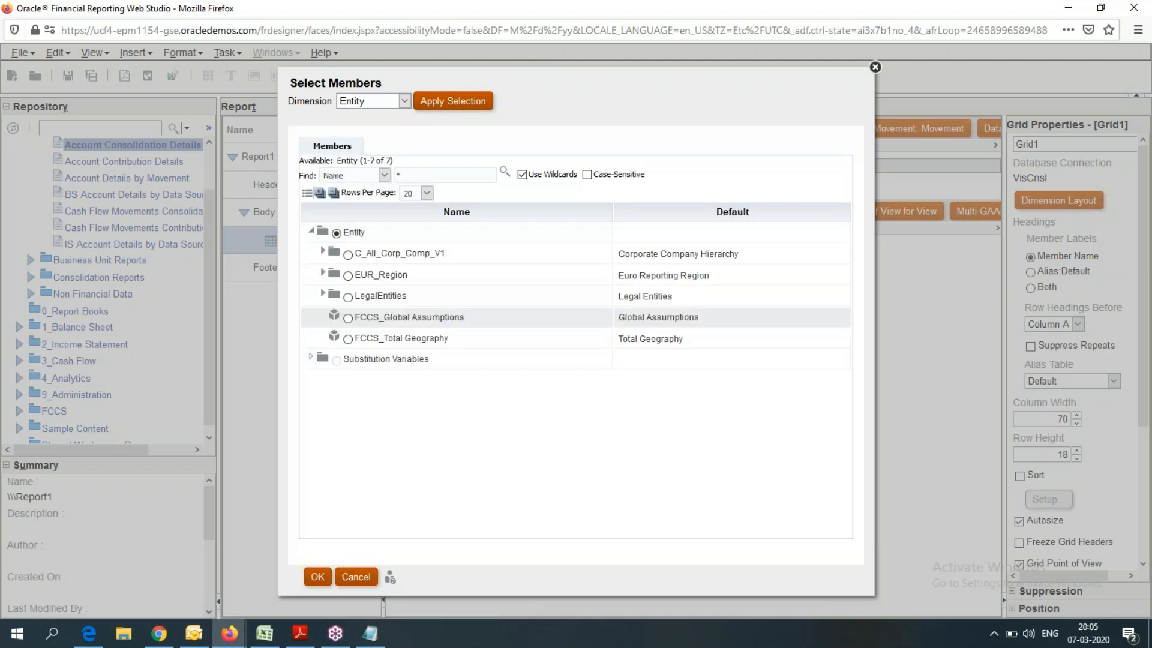
click(322, 294)
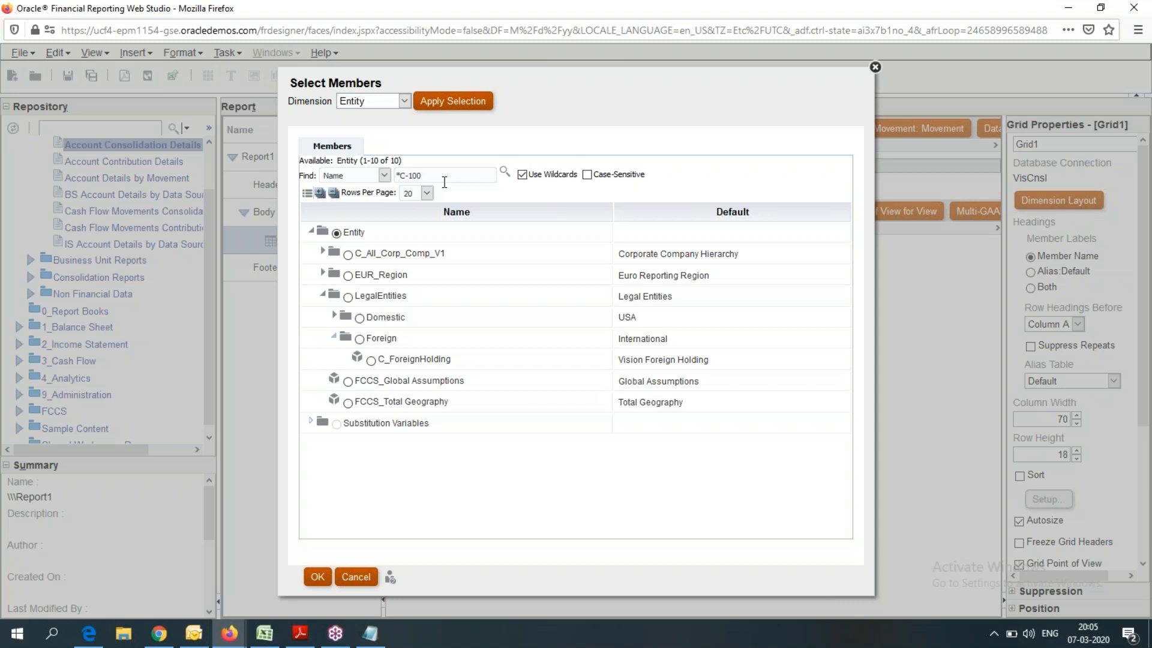
key(Return)
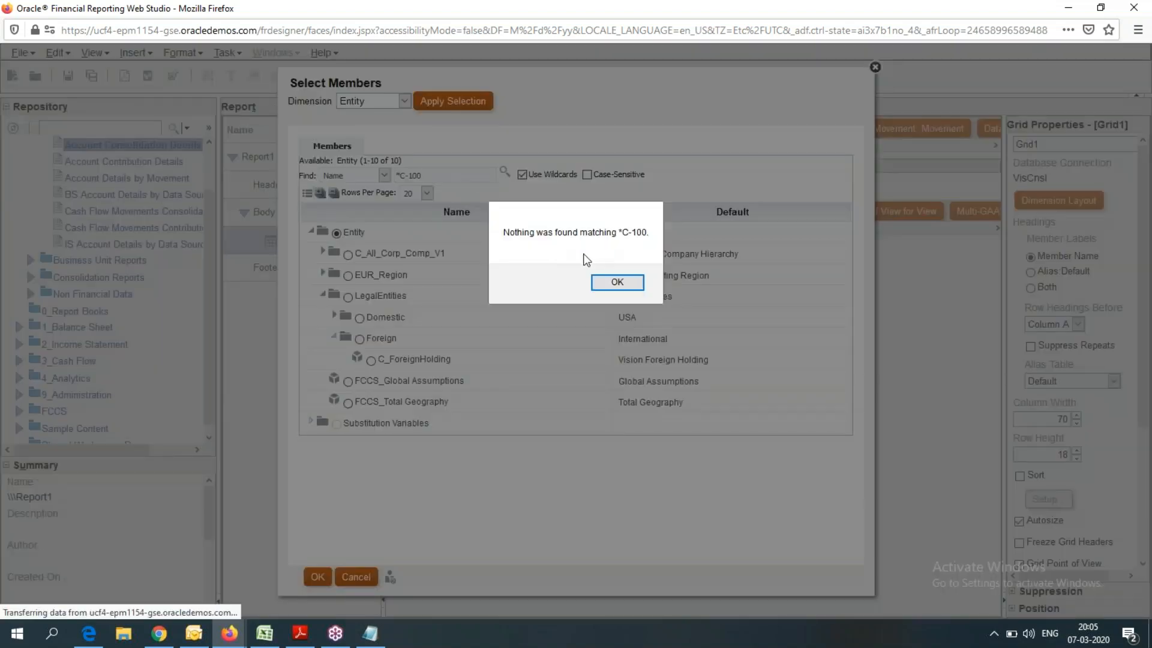
click(617, 281)
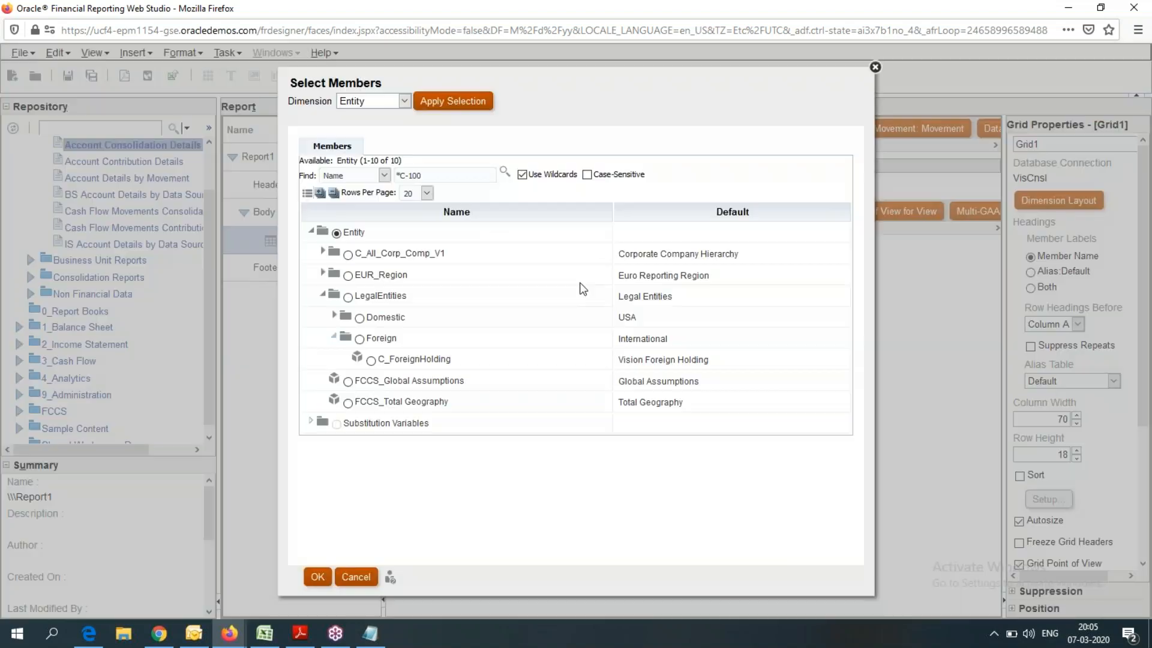
Search the Entity members for *C_100 and choose C_100 for the user point of view
click(336, 312)
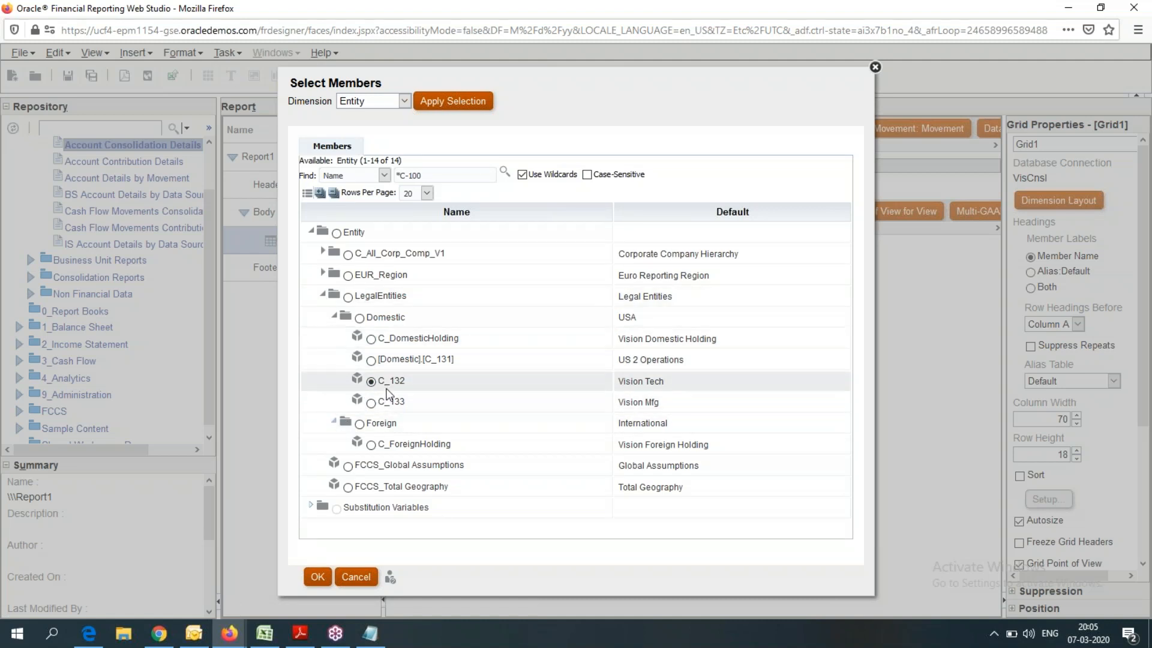
click(451, 176)
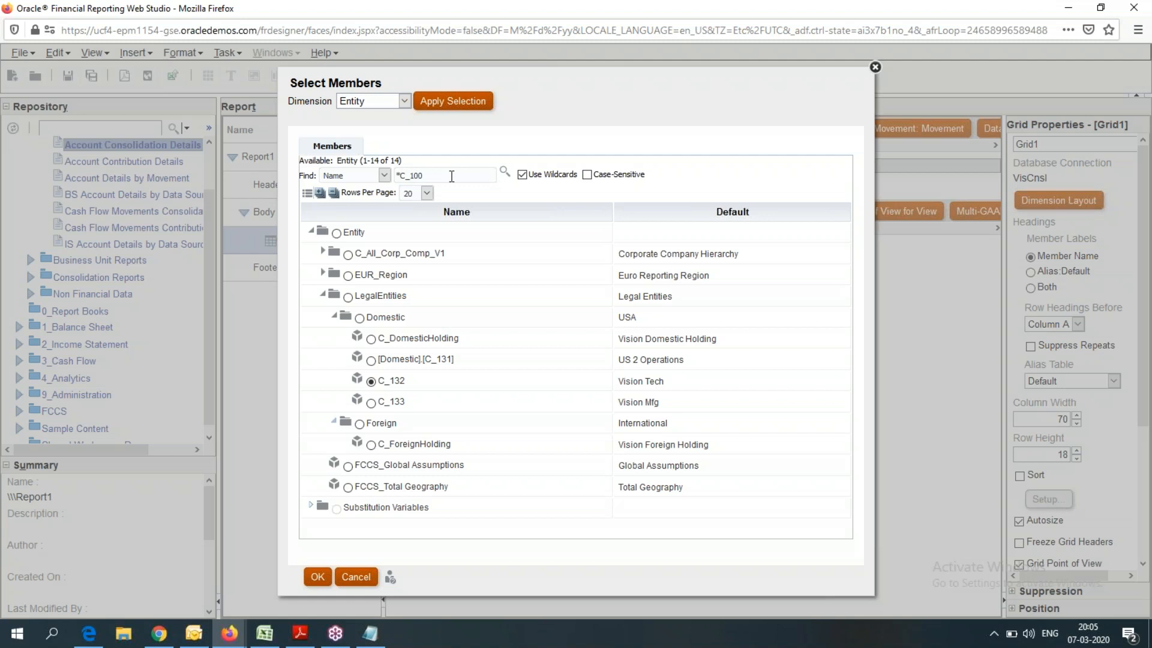
key(Return)
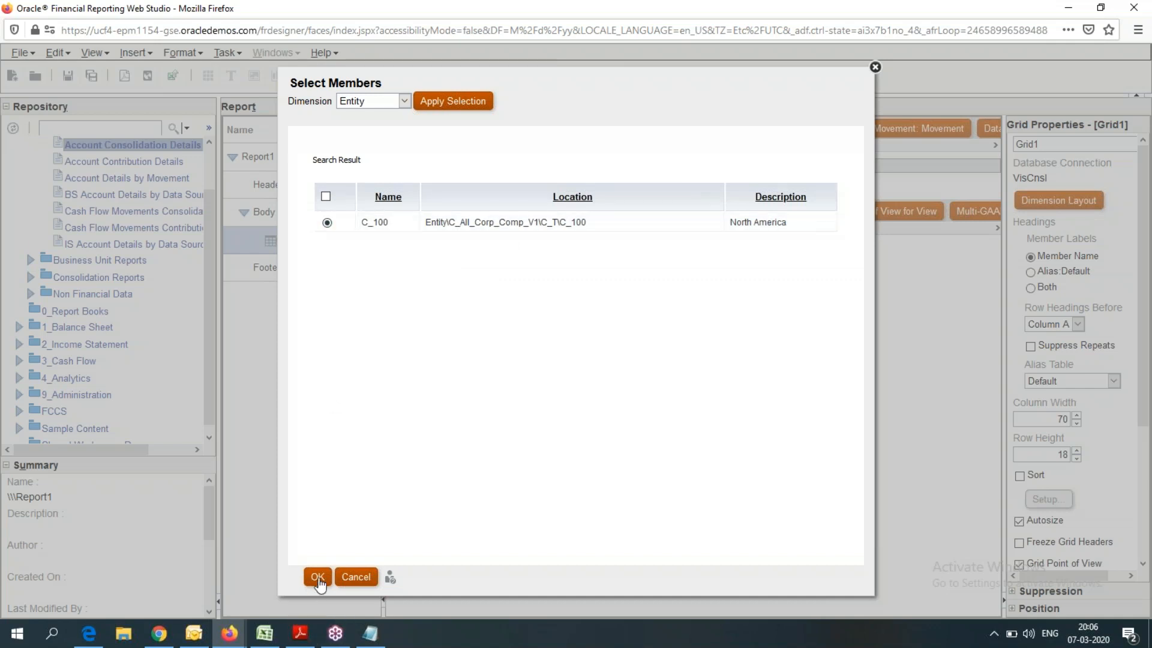
Set the Movement dimension of the user point of view to [FCCS_Movements].[FCCS_ClosingBalance] and apply the selection
click(405, 103)
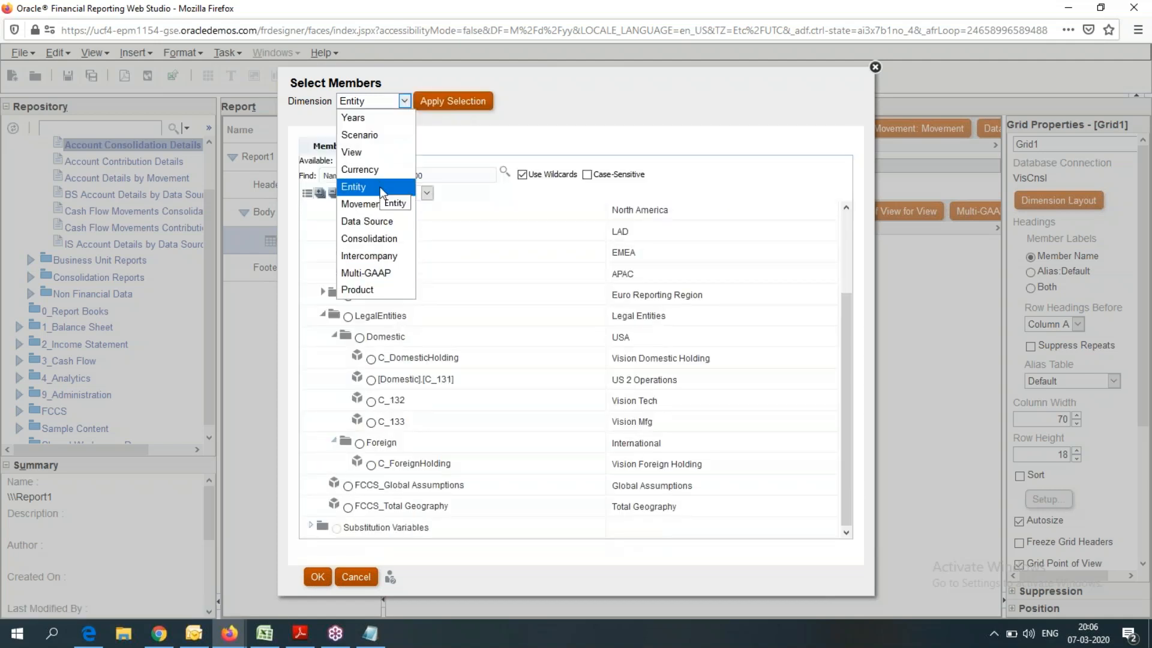
click(385, 205)
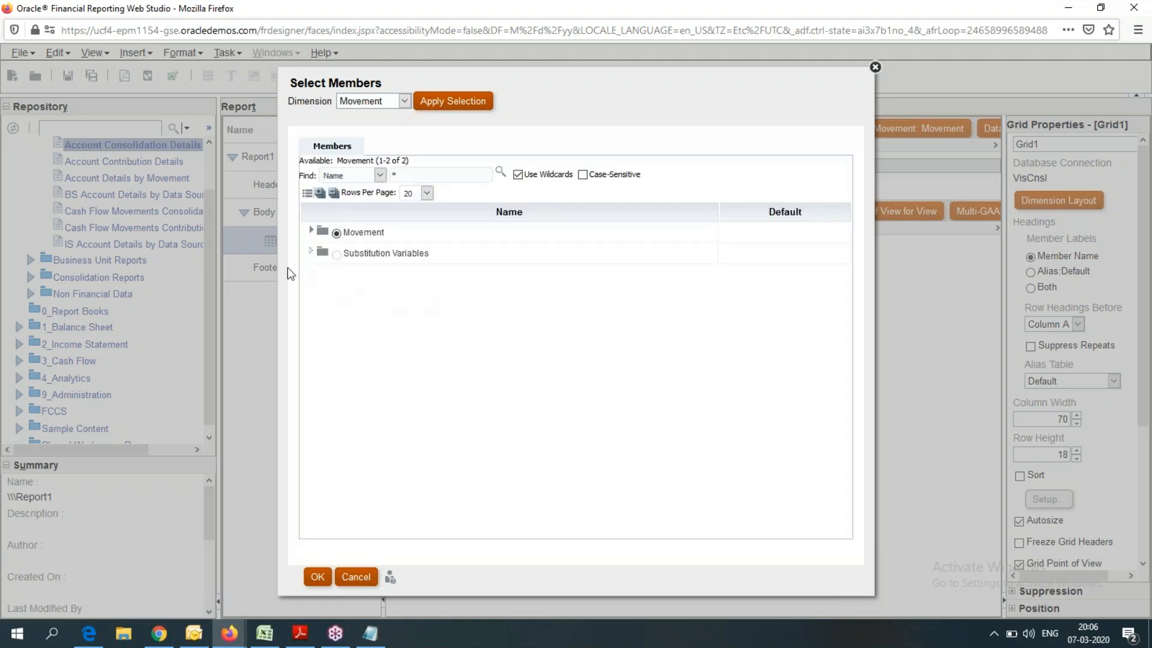
click(310, 230)
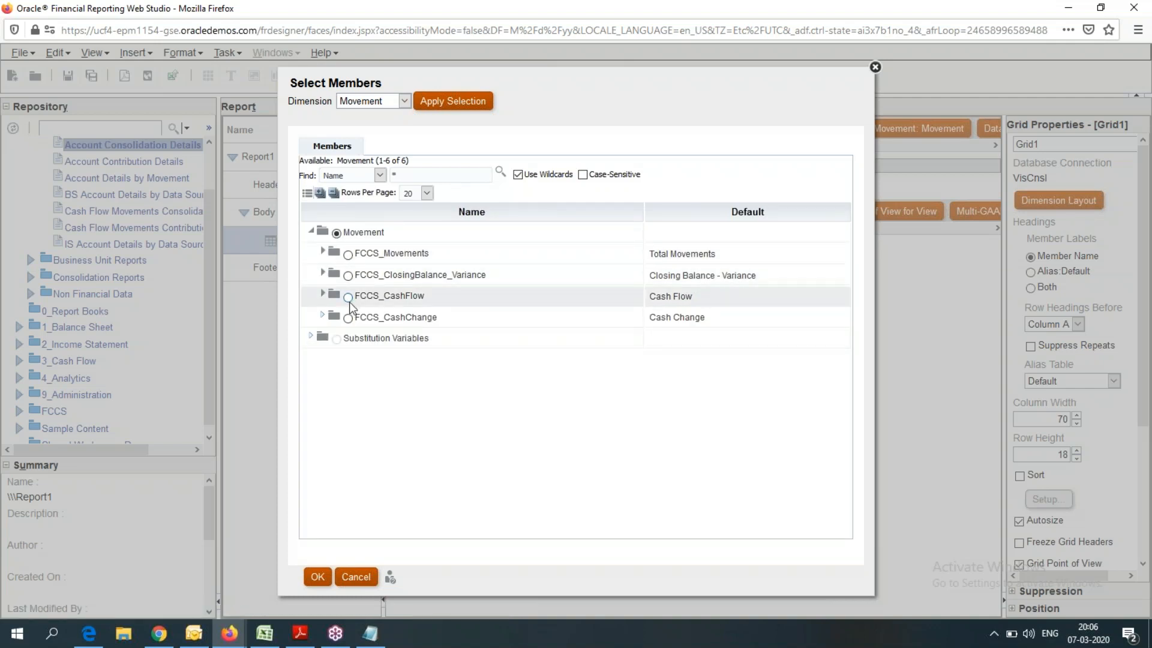
click(322, 251)
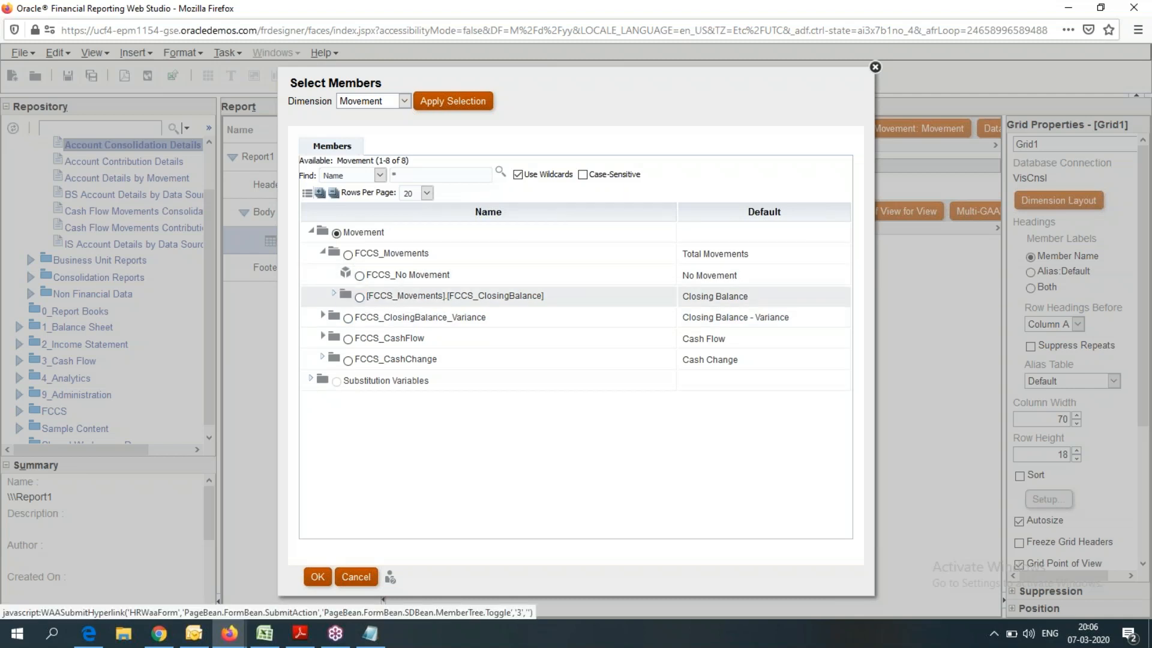
click(334, 294)
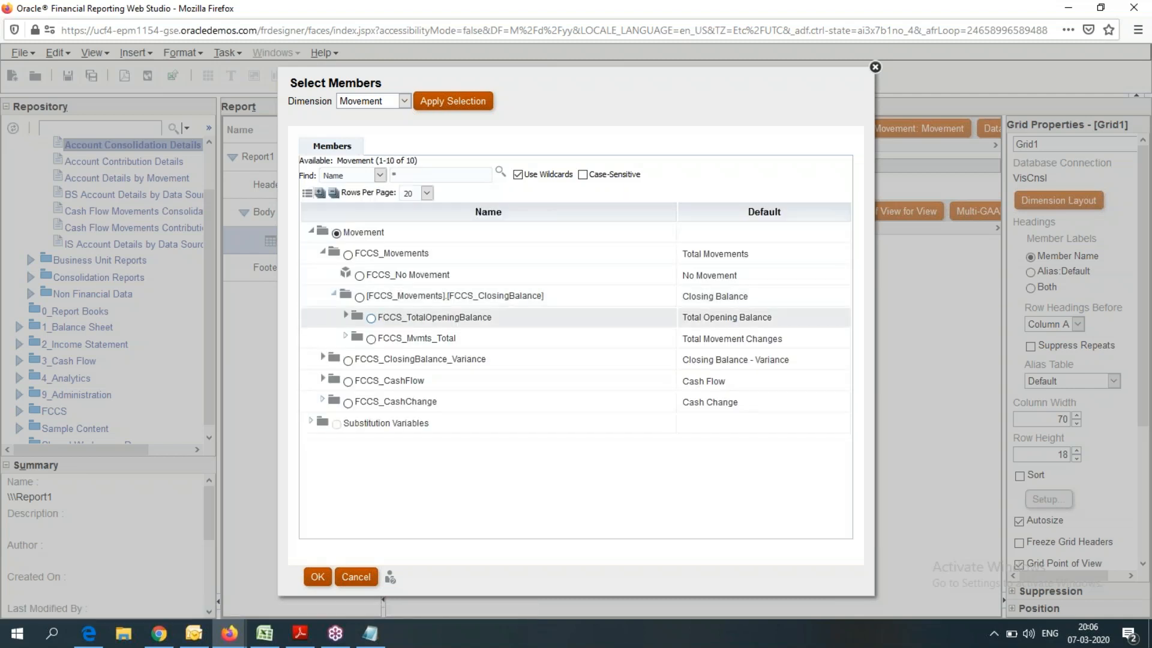
click(360, 299)
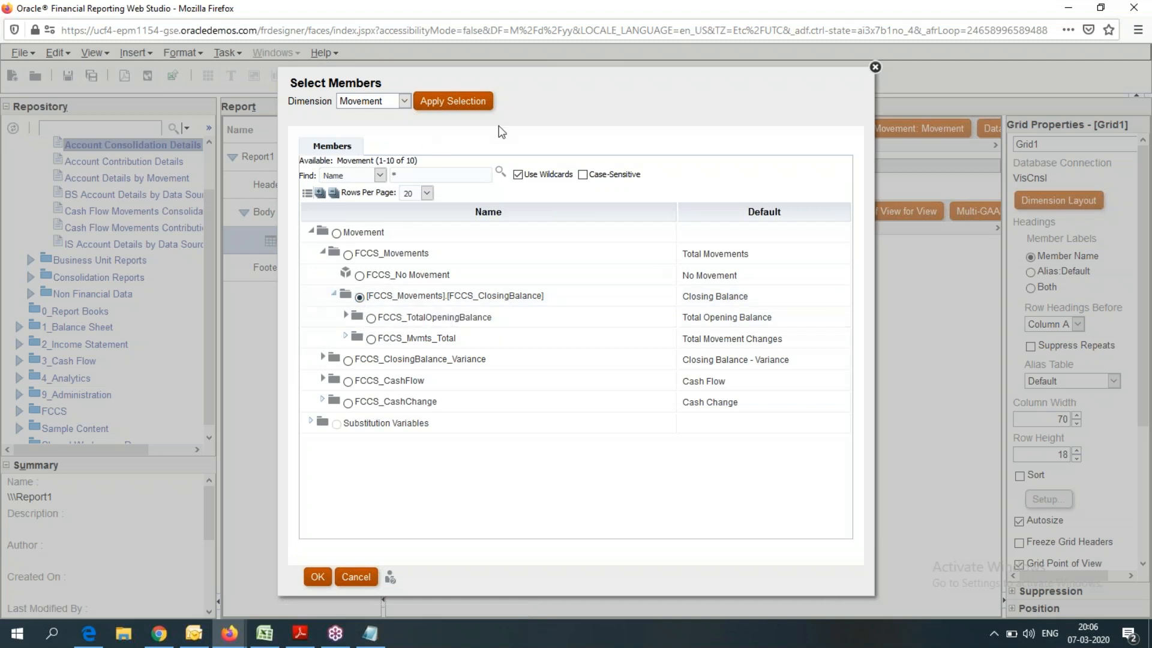
click(464, 102)
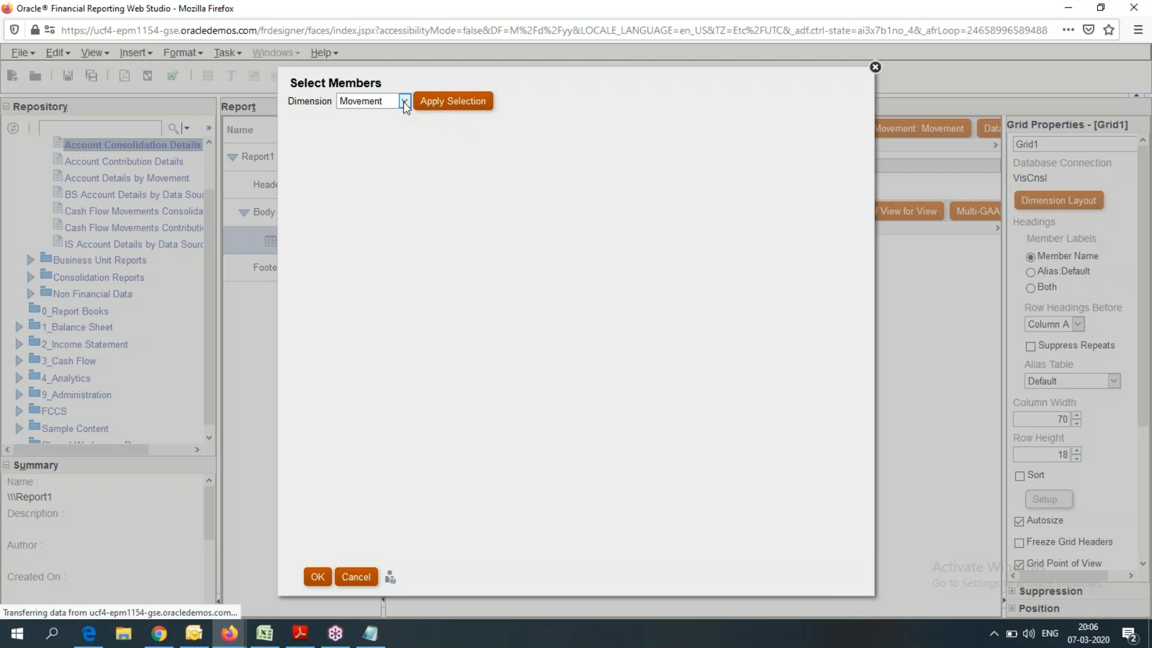
Set the Data Source dimension of the user point of view to [Data Source].[FCCS_Total Data Source]
click(403, 101)
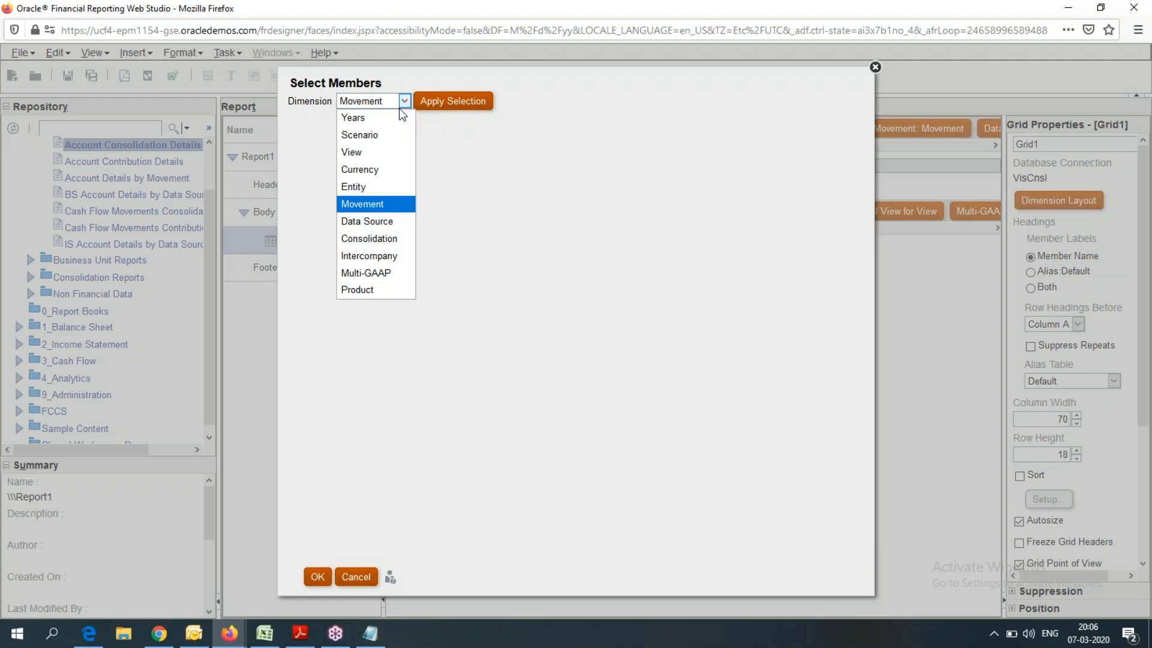
click(375, 221)
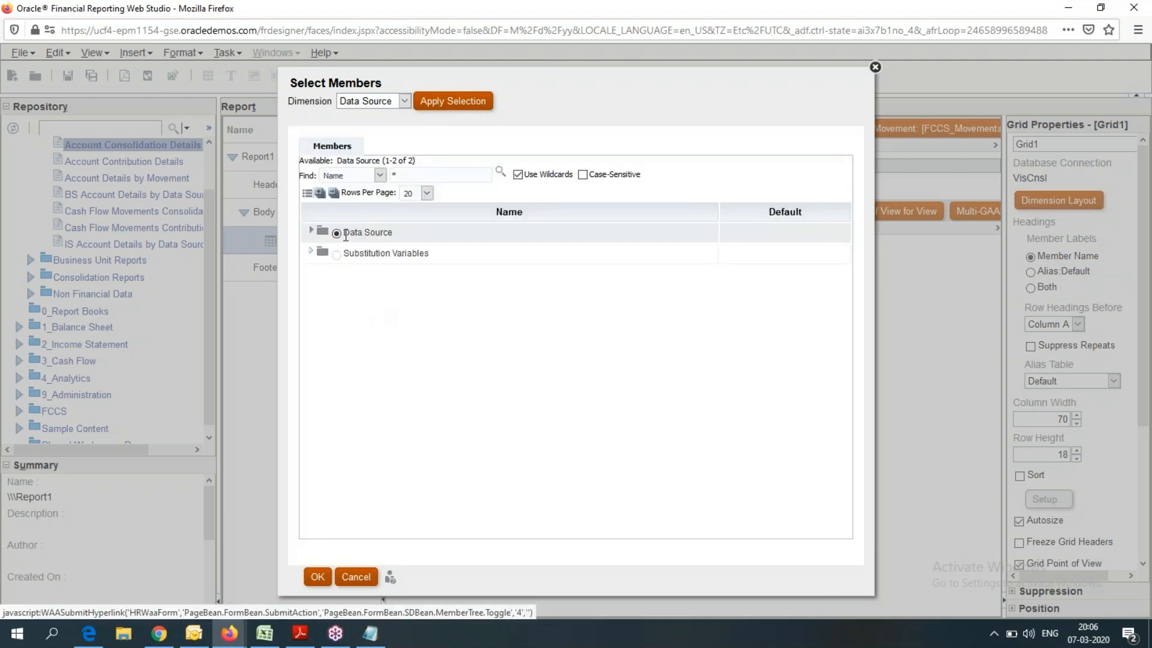
click(311, 232)
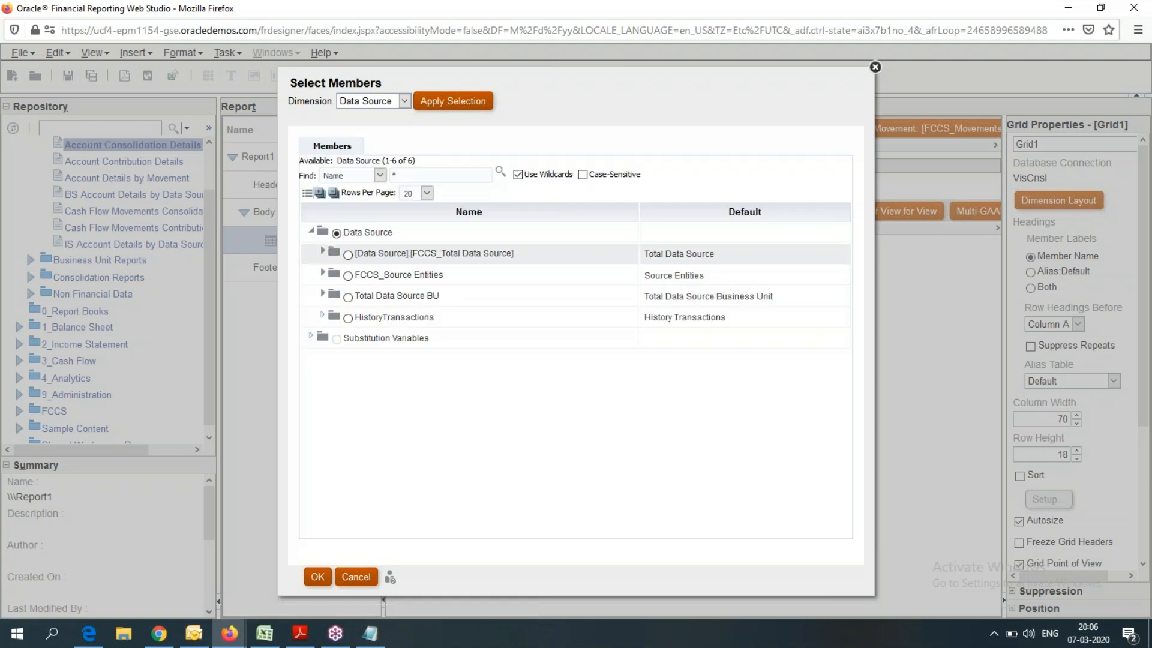
click(348, 255)
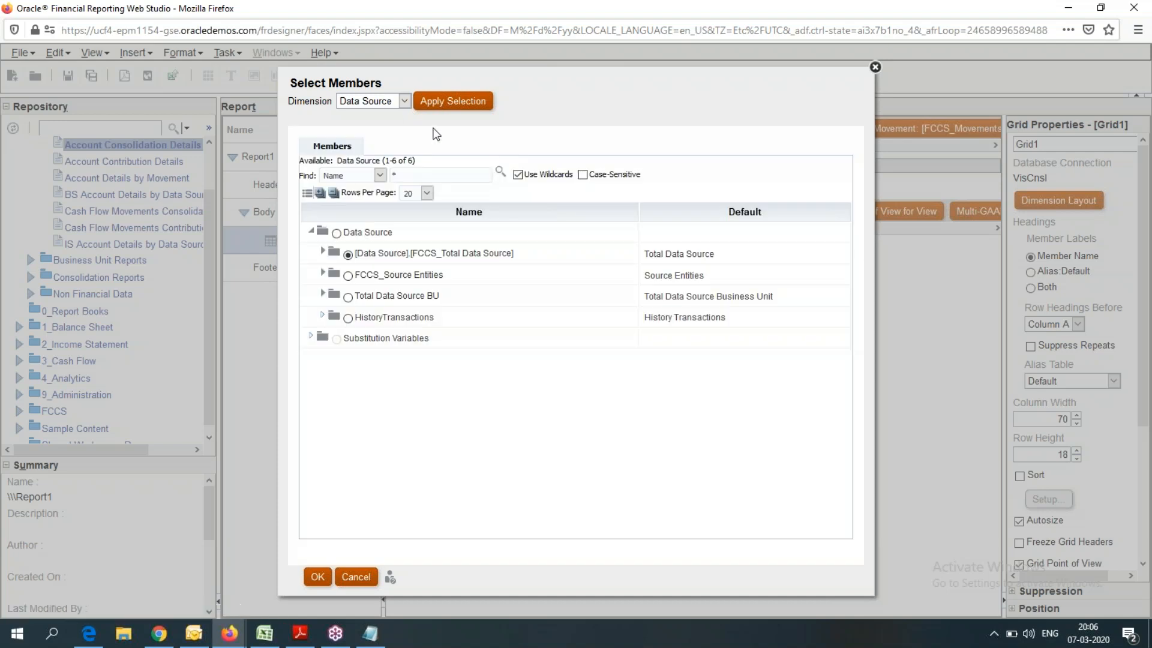
Switch to the Consolidation dimension of the user point of view and expand its top-level members
click(403, 102)
click(392, 235)
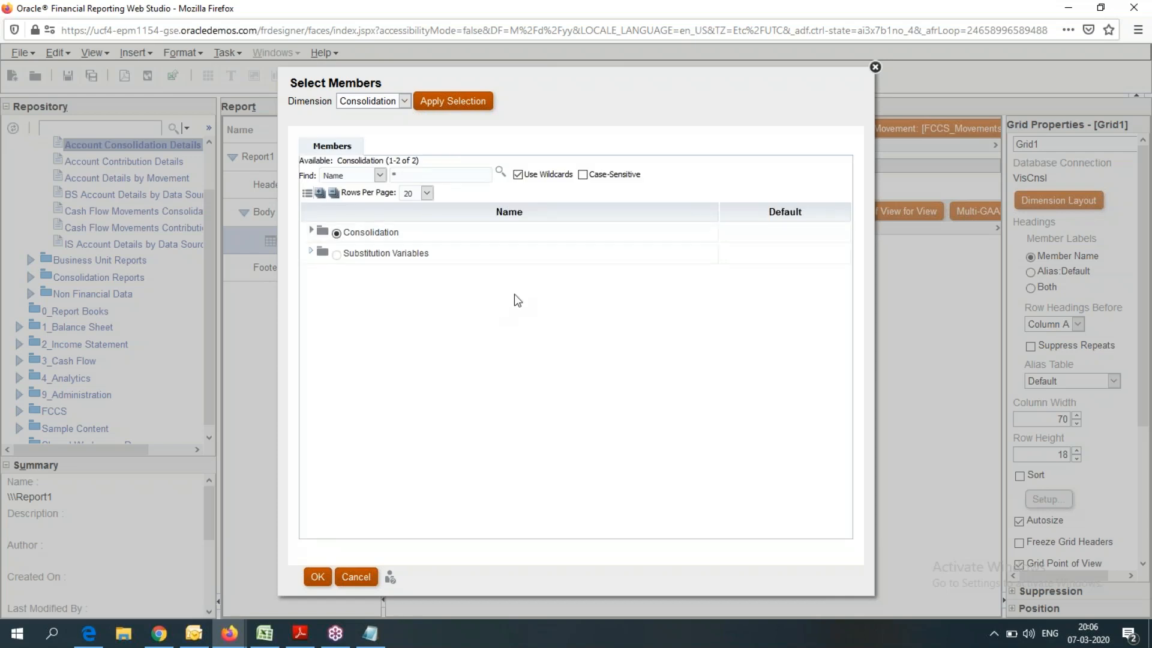
click(306, 230)
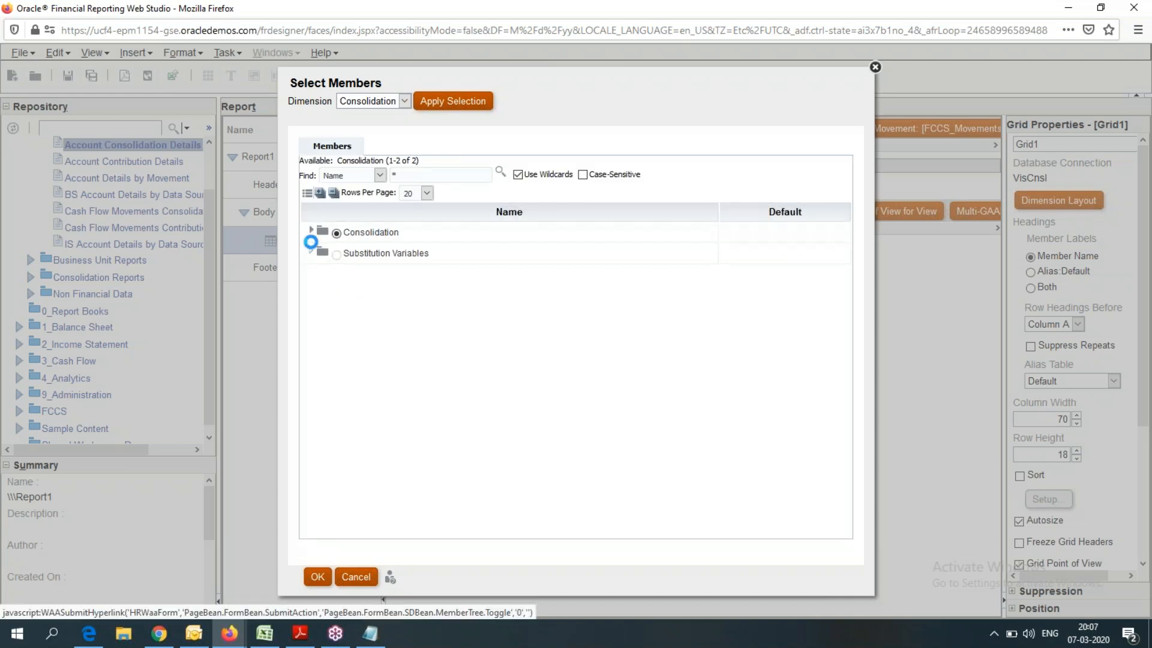
Check the dimension list in the Excel workbook Book1, widening column B slightly, and return to the Select Members dialog
click(264, 634)
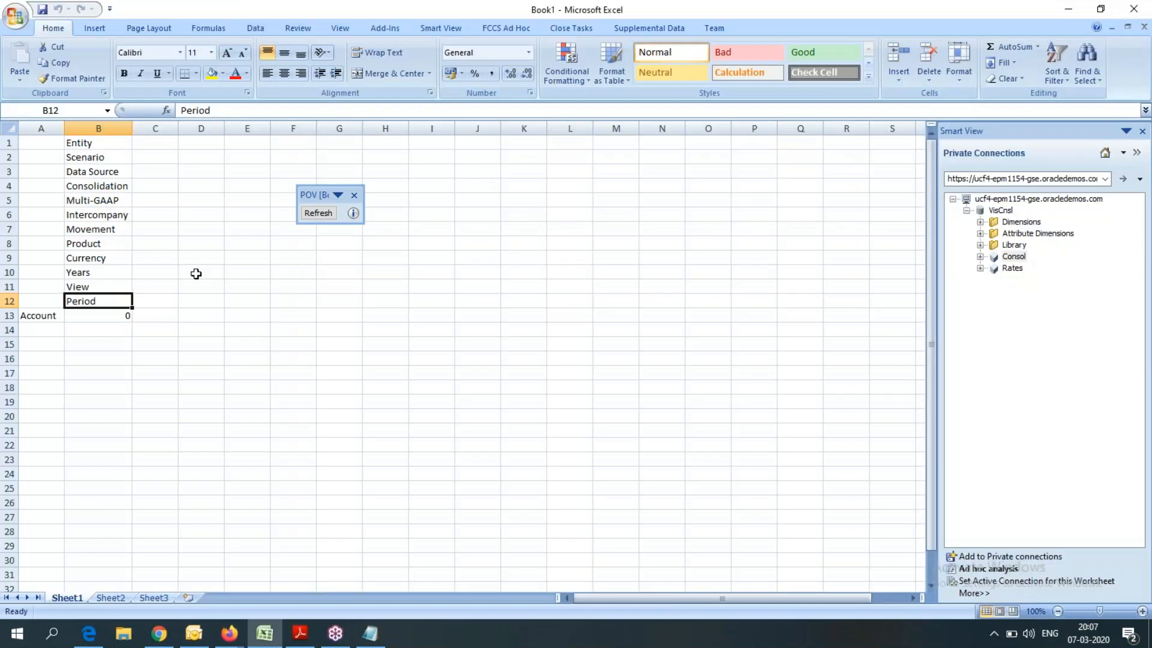
drag(131, 130, 142, 129)
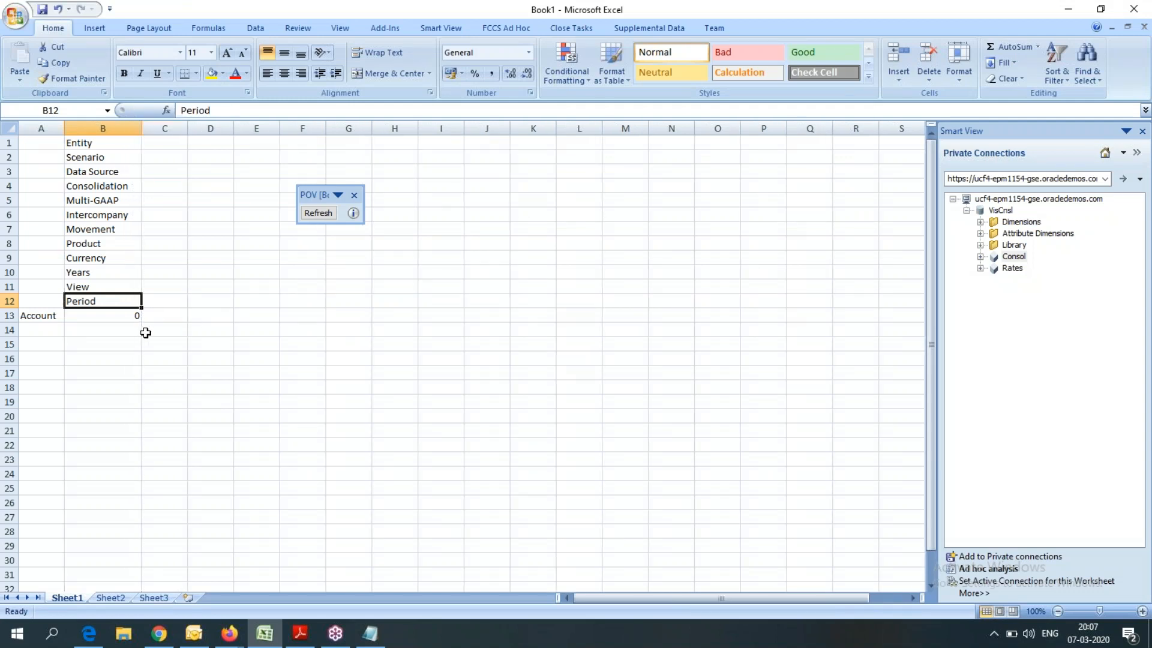
key(alt+Tab)
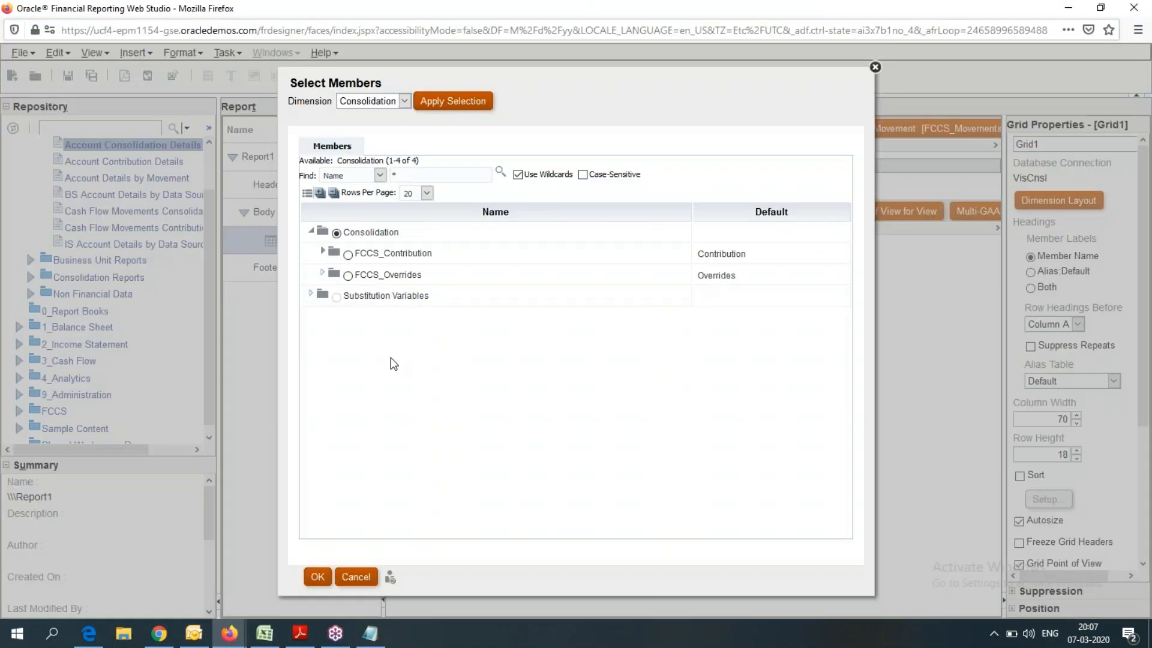
key(alt+Tab)
key(alt+Tab)
Set the Consolidation dimension to FCCS_Entity Input under FCCS_Entity Total and apply the selection
click(322, 277)
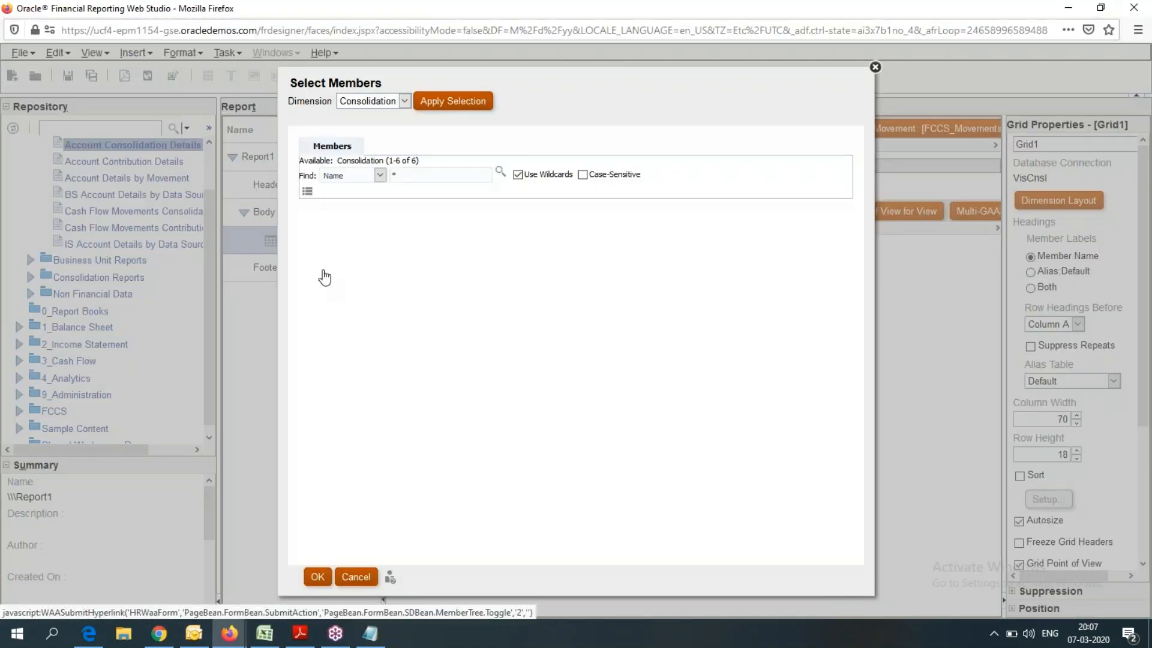
click(324, 251)
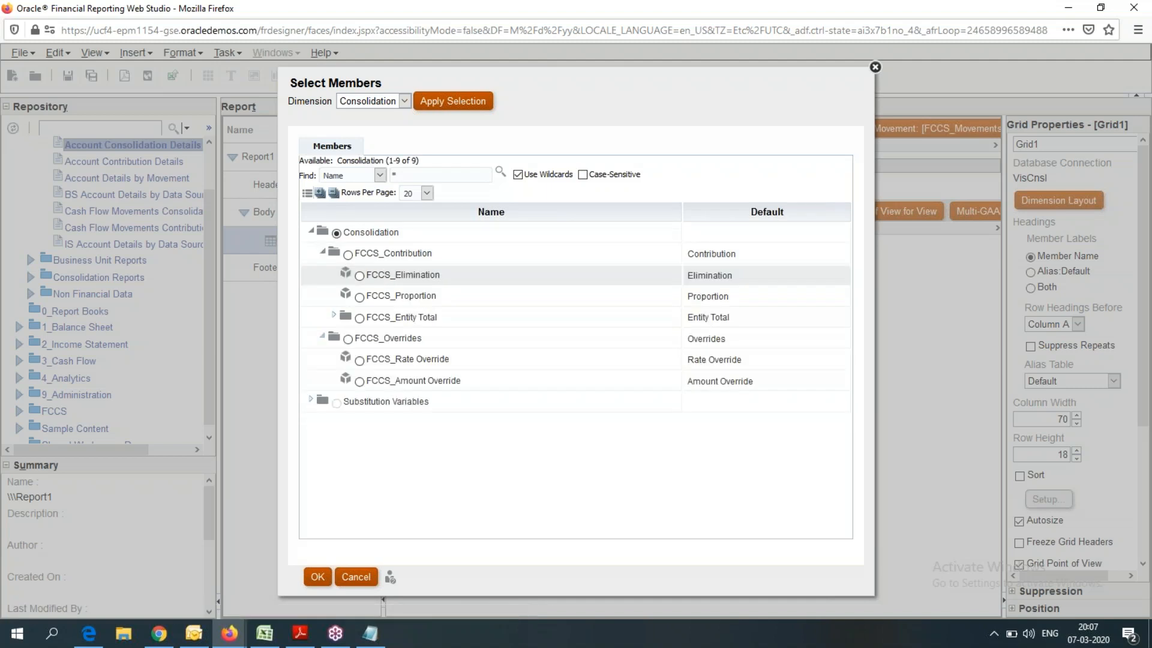
click(334, 315)
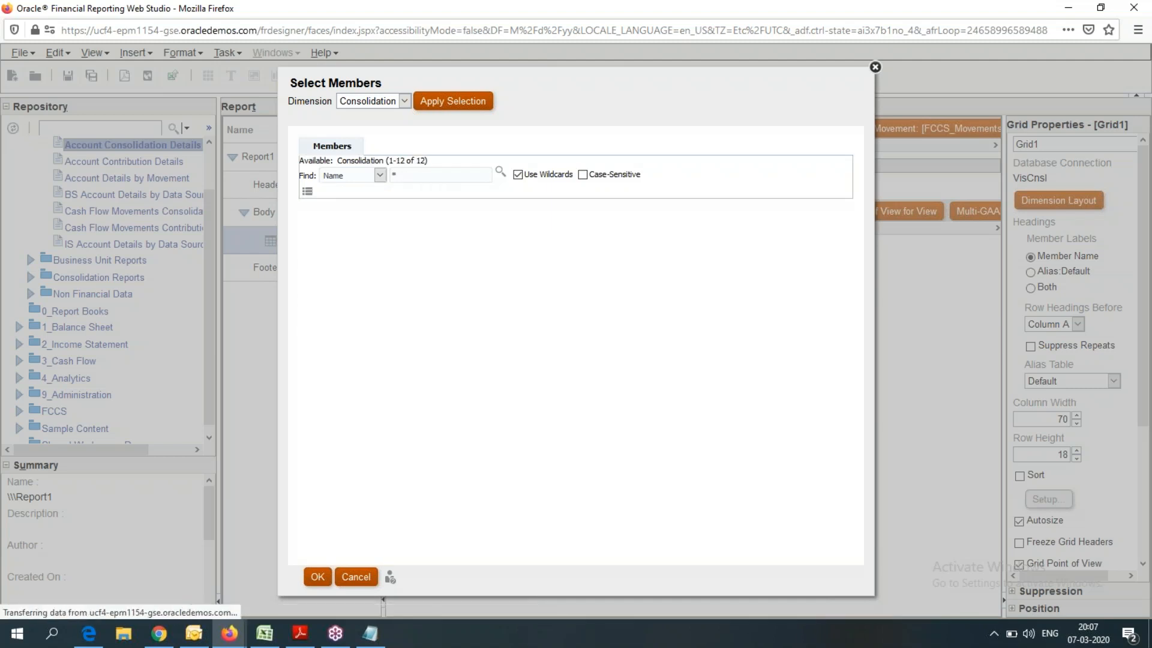
click(371, 339)
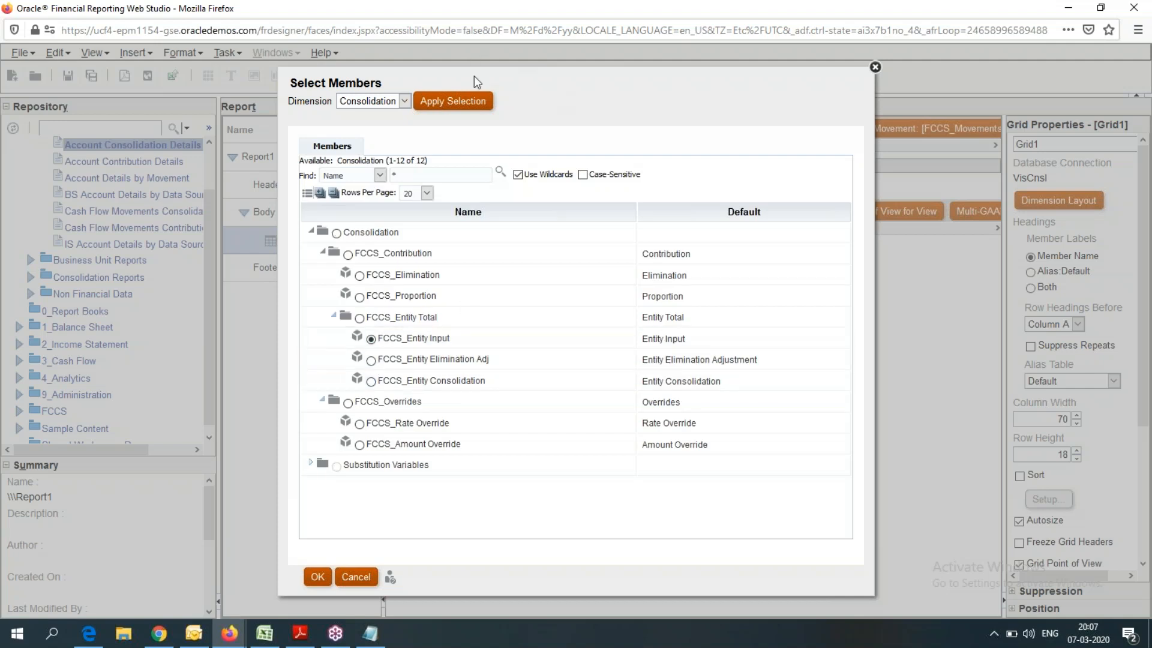
click(449, 108)
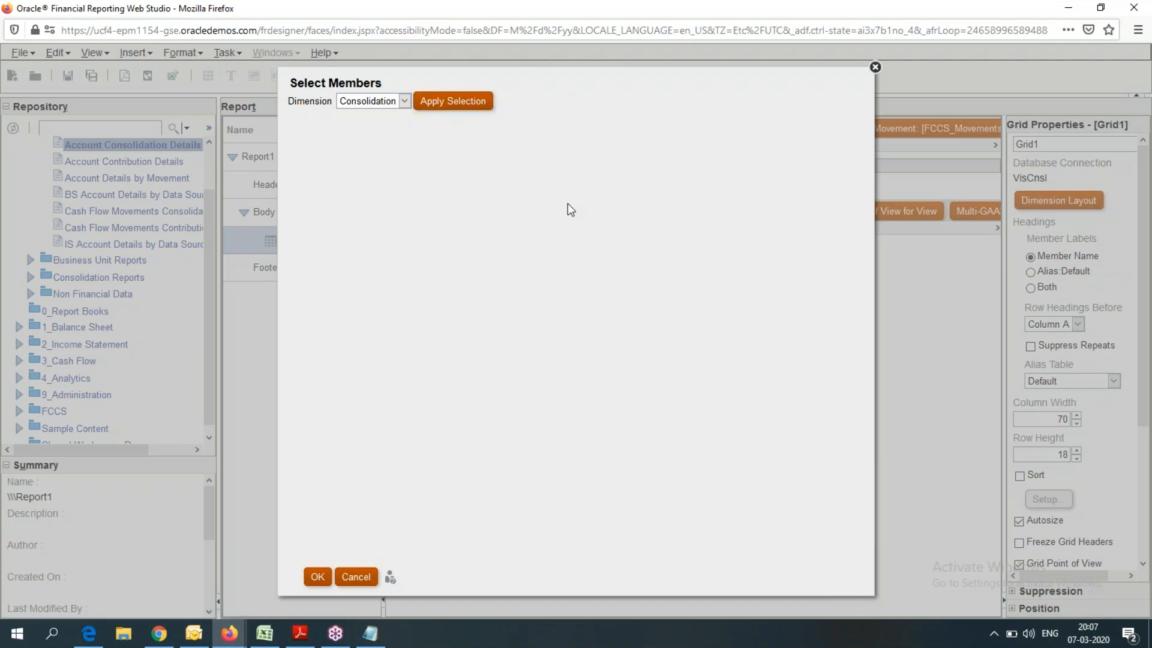
Set the Intercompany dimension of the user point of view to FCCS_No Intercompany and apply the selection
click(405, 101)
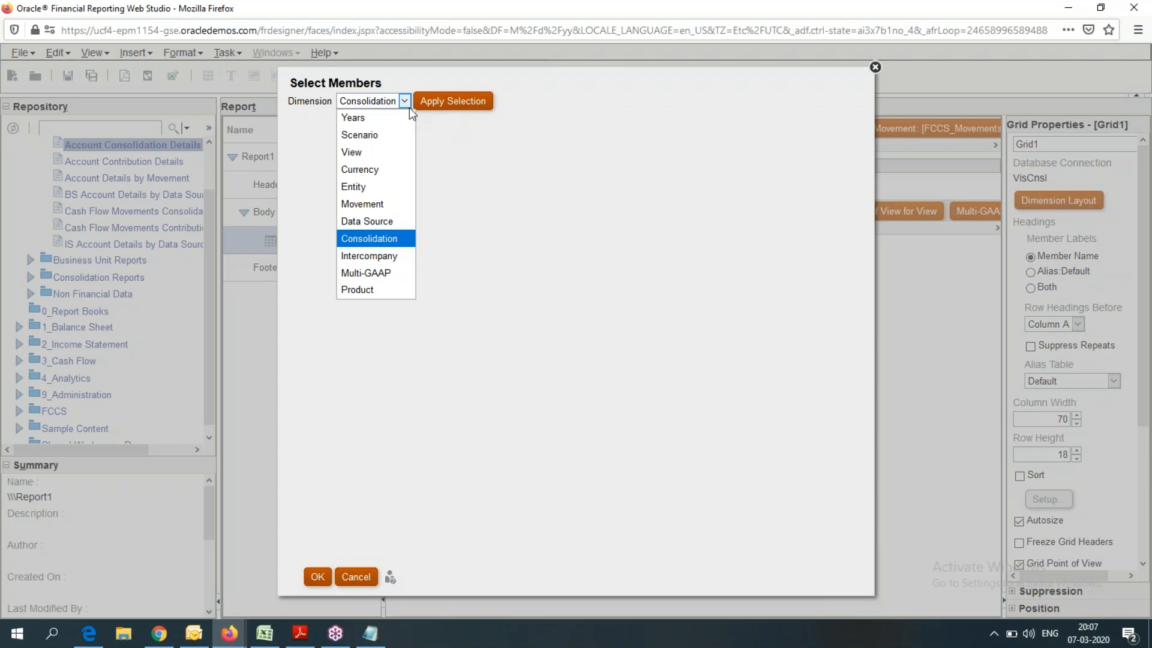
click(390, 259)
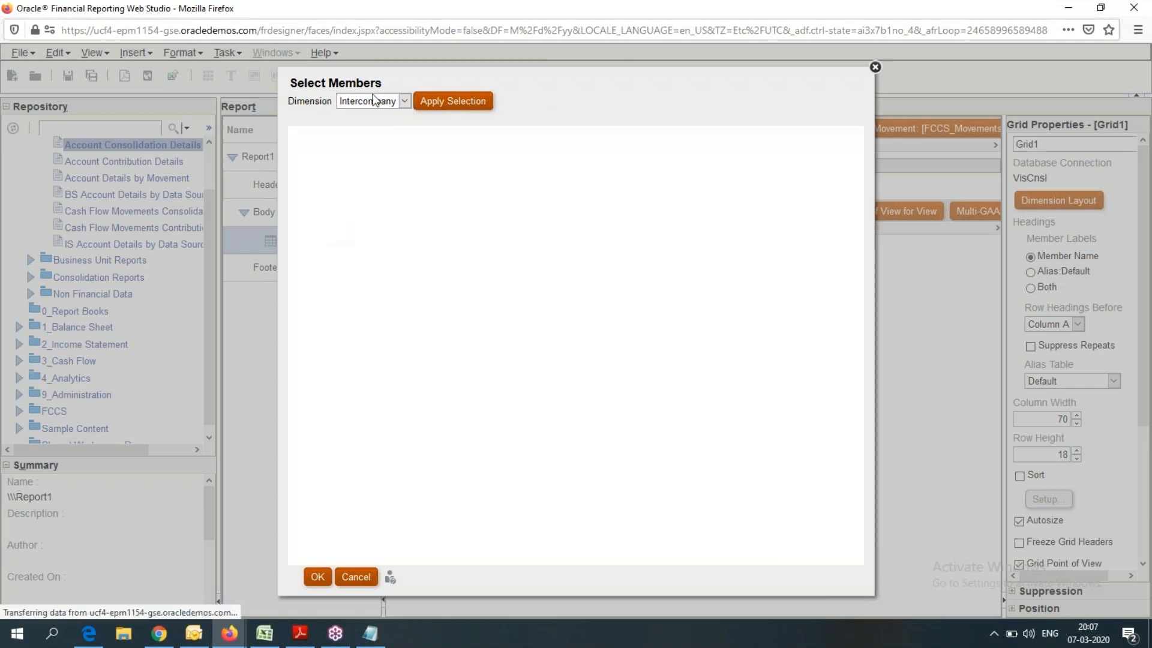
click(317, 234)
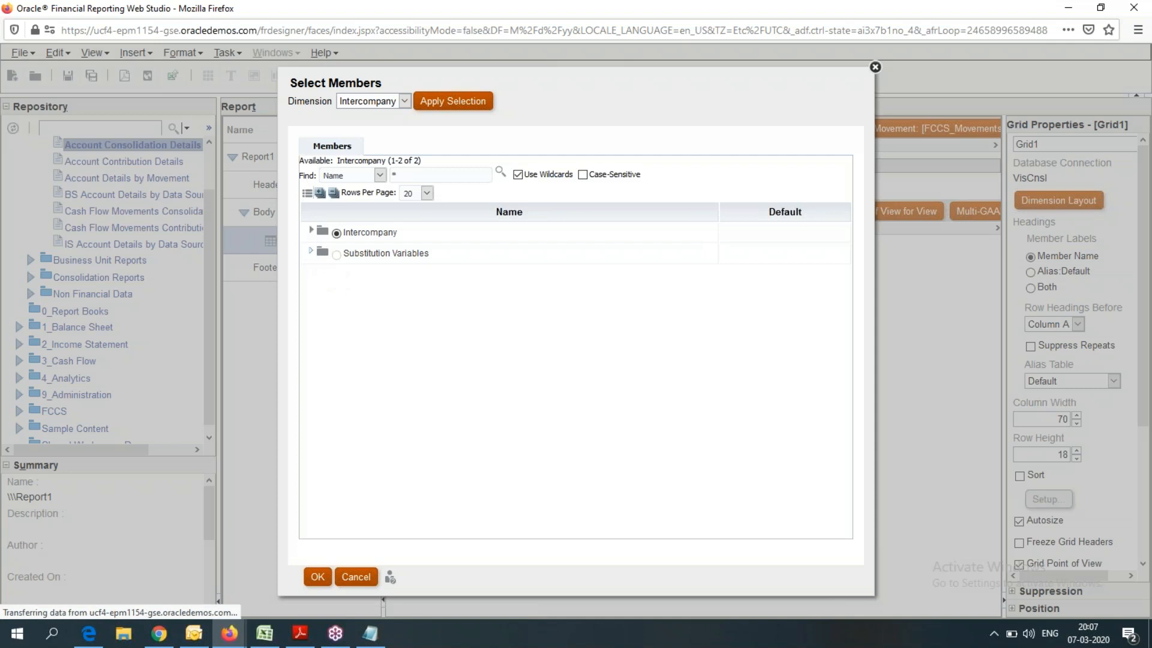
click(348, 255)
click(324, 252)
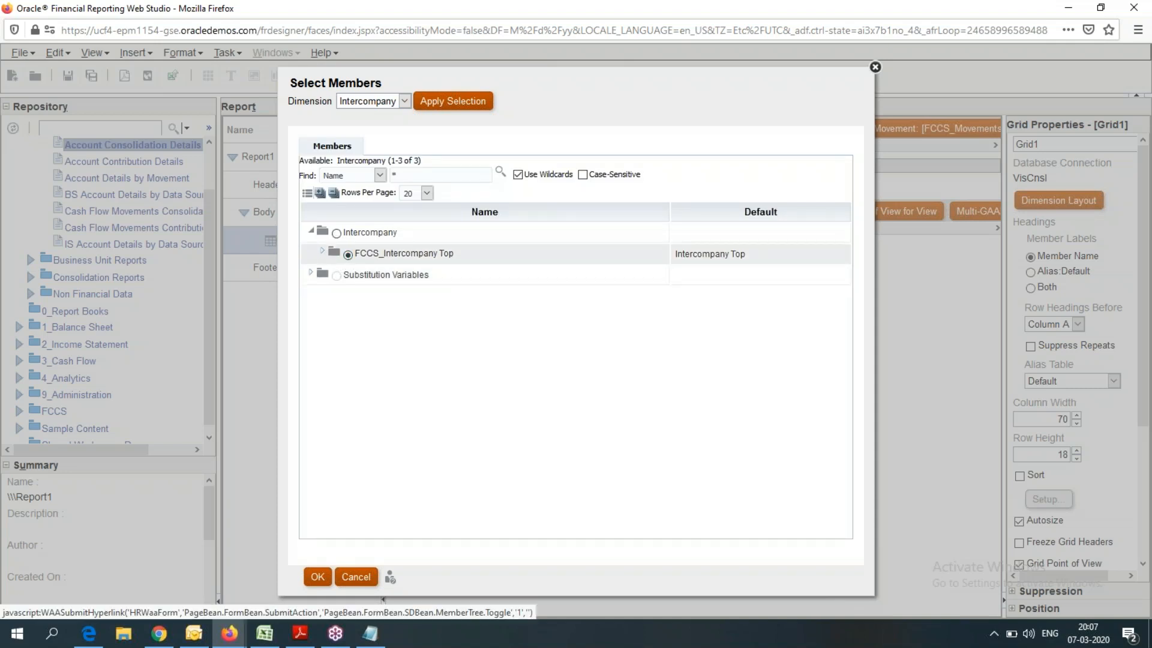
click(360, 276)
click(471, 114)
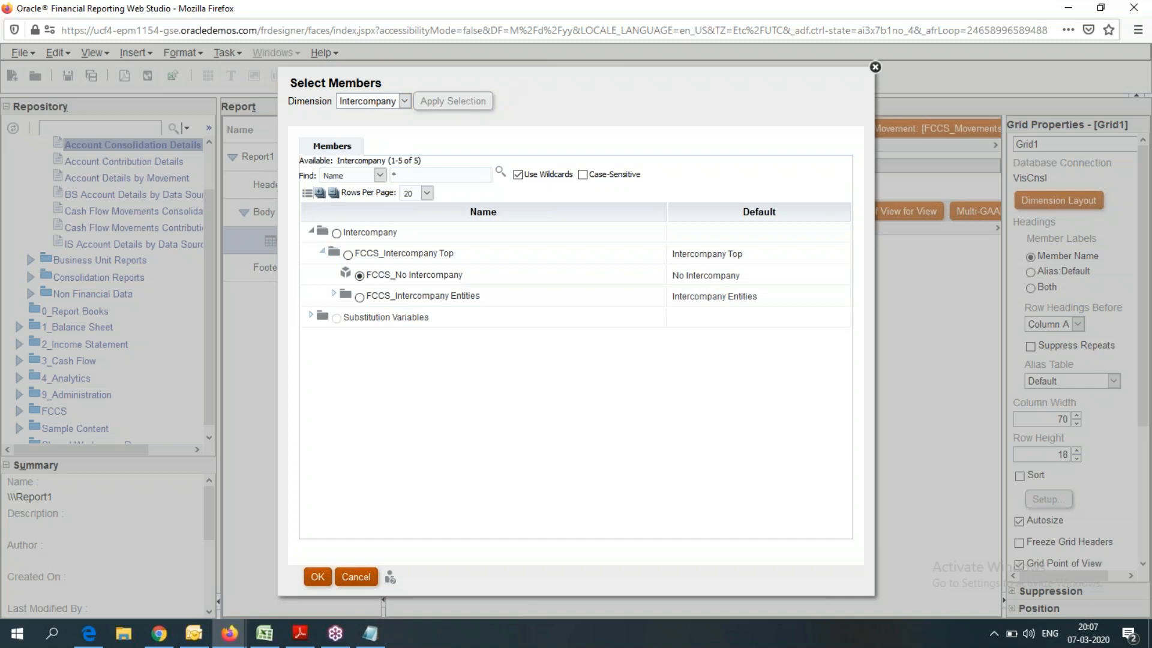
Set the Multi-GAAP dimension of the user point of view to FCCS_Local GAAP under FCCS_IFRS and apply the selection
click(405, 102)
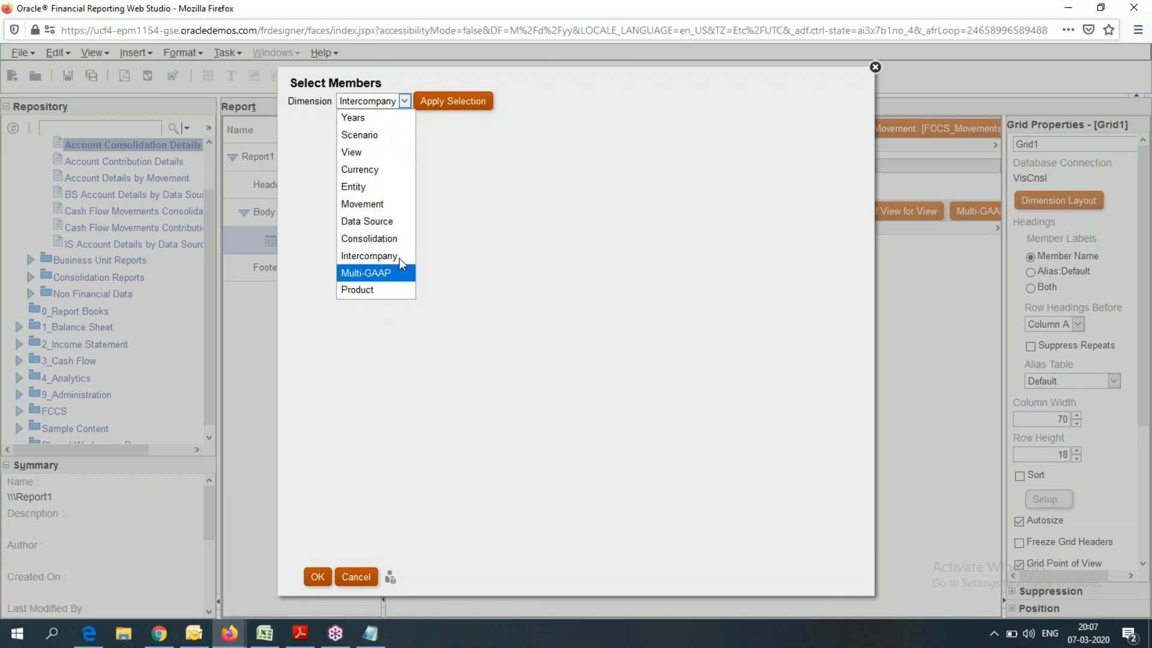
click(387, 271)
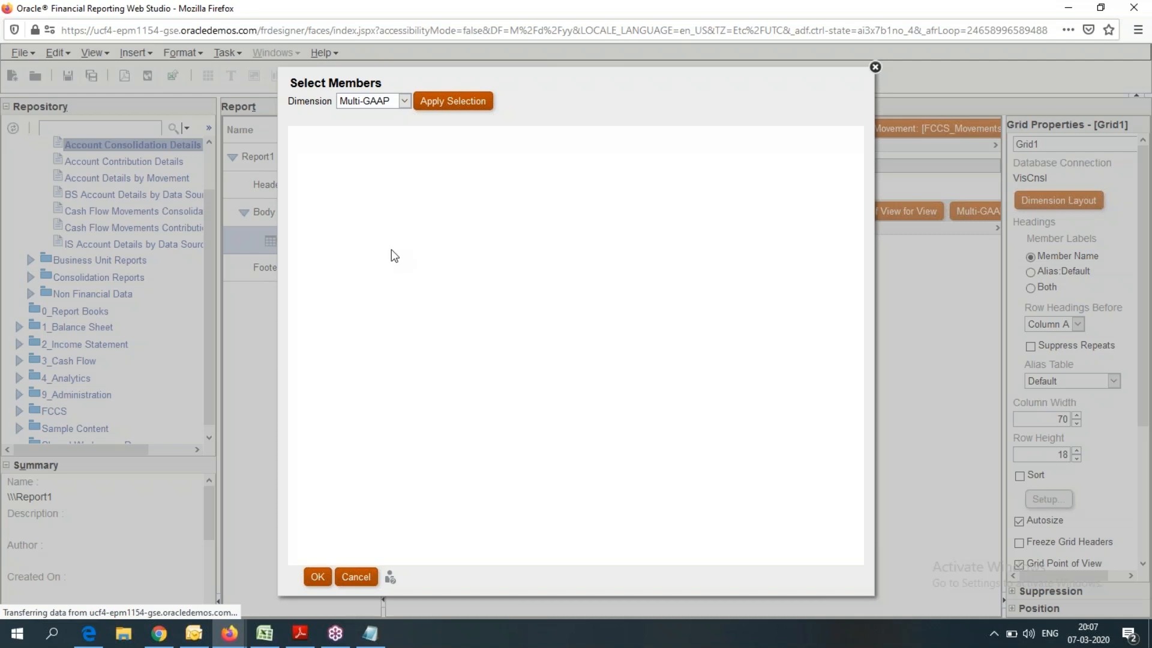
click(312, 230)
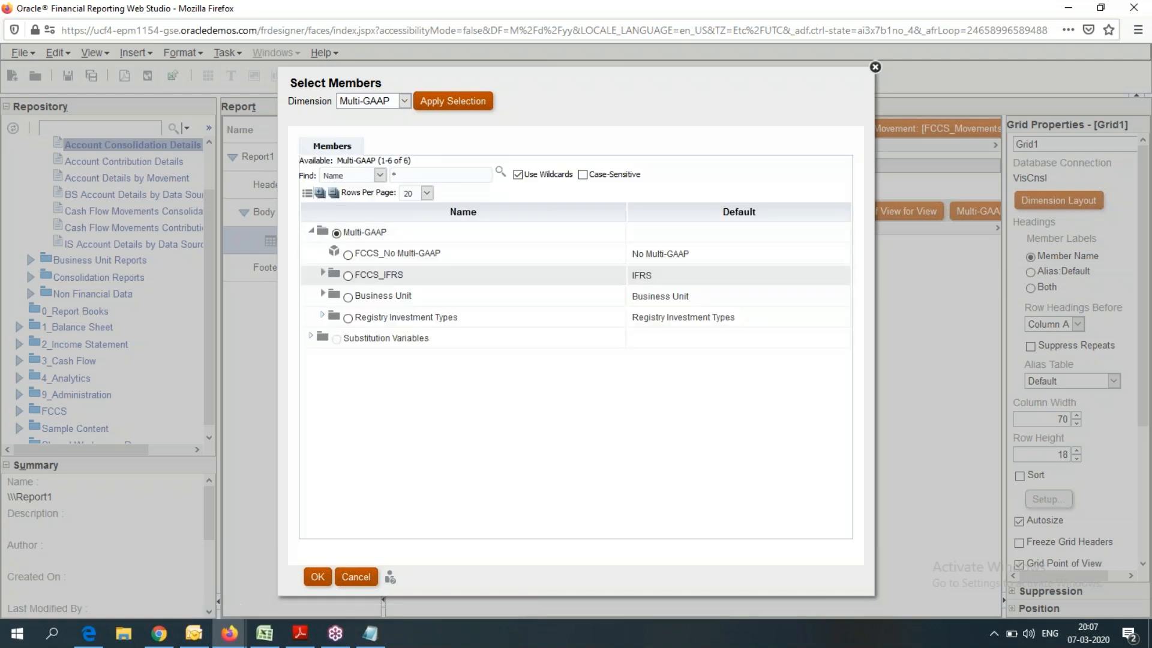
click(323, 273)
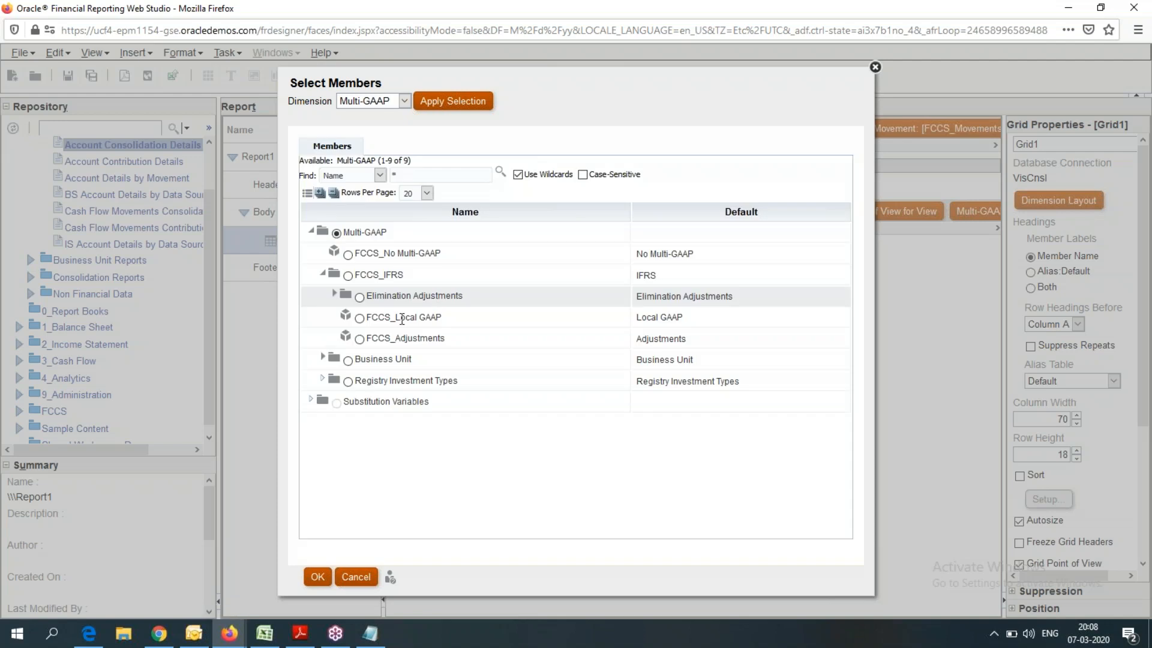
click(360, 319)
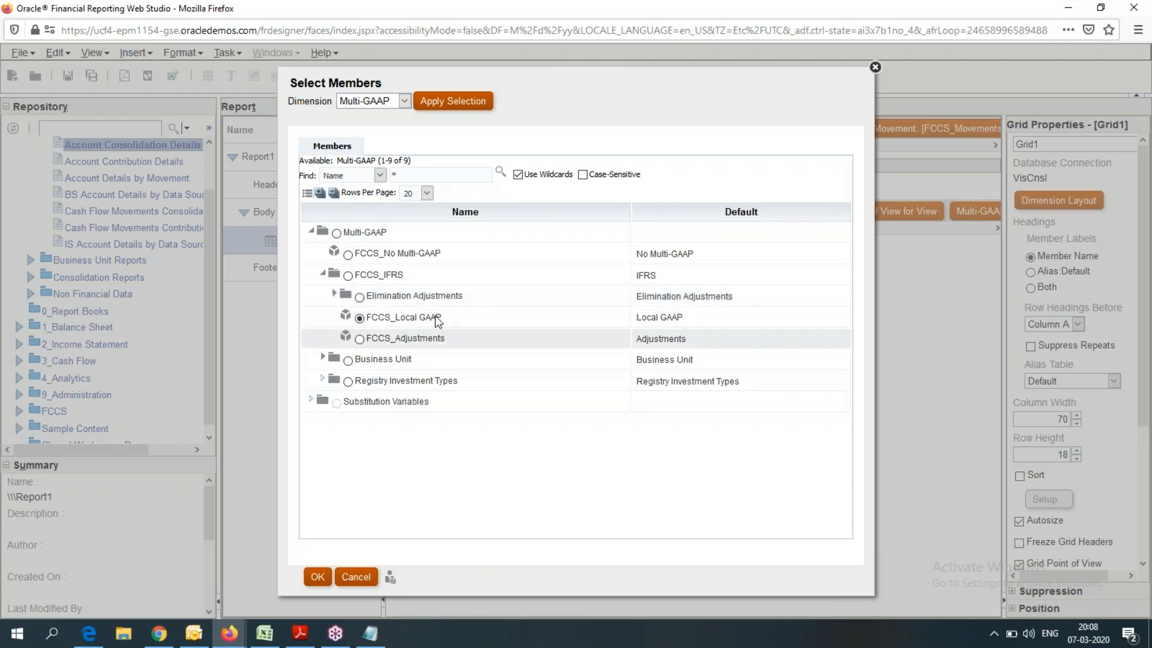
click(454, 104)
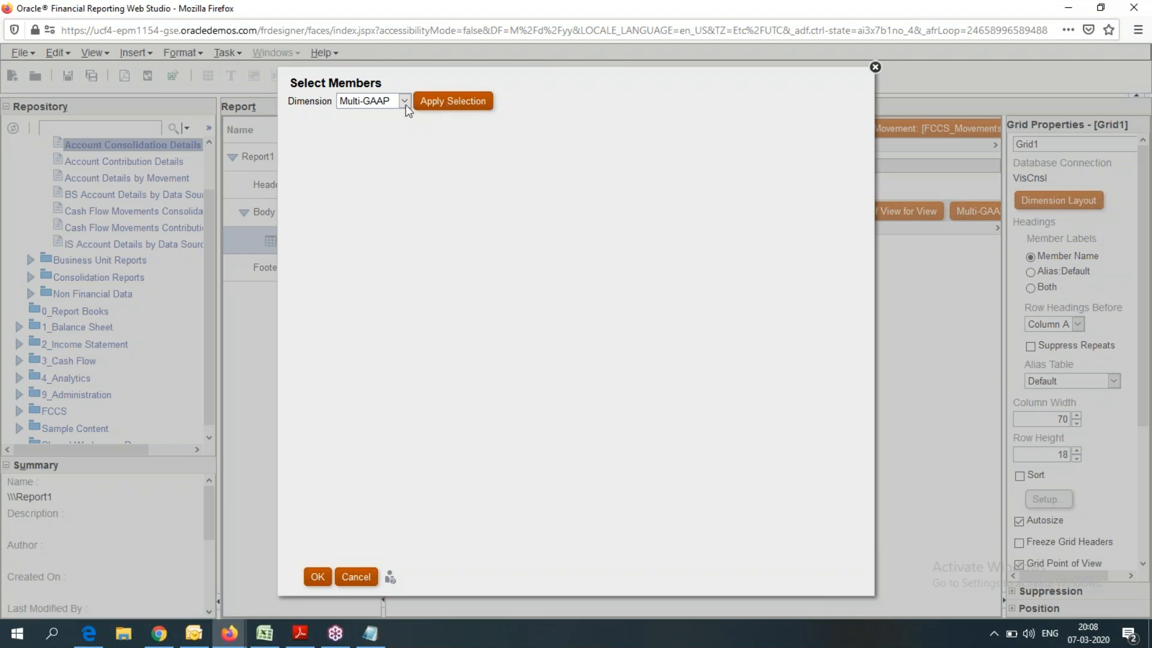
Set the Product dimension of the user point of view to [Product].[No Product], apply the selection and accept all point-of-view members
click(405, 101)
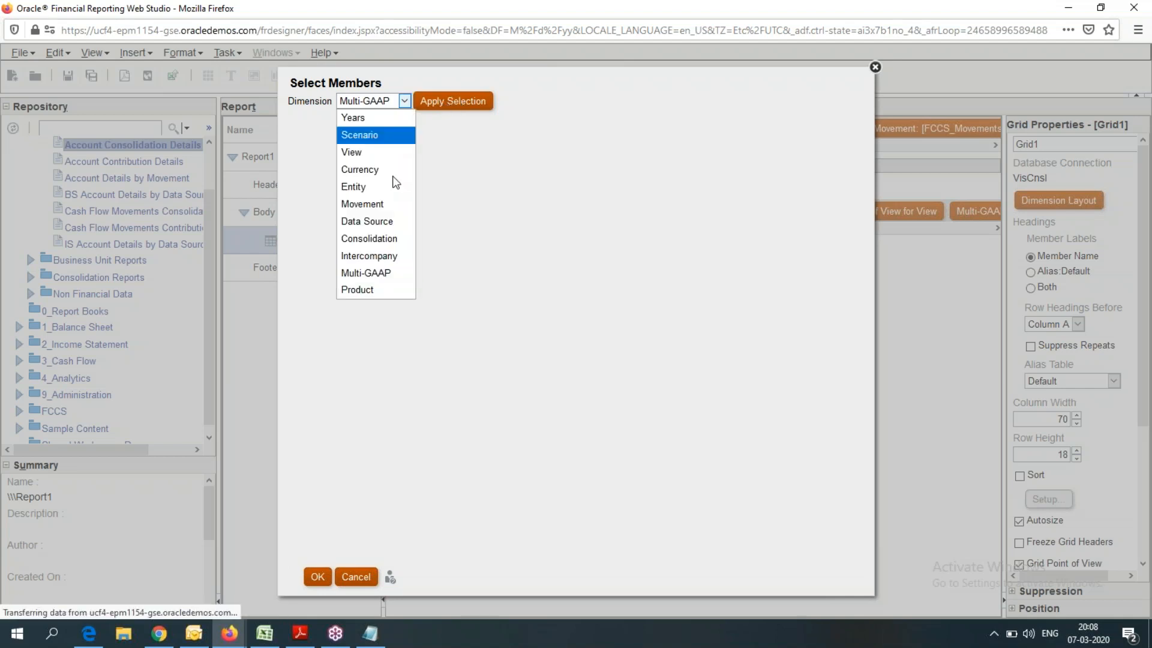
click(384, 289)
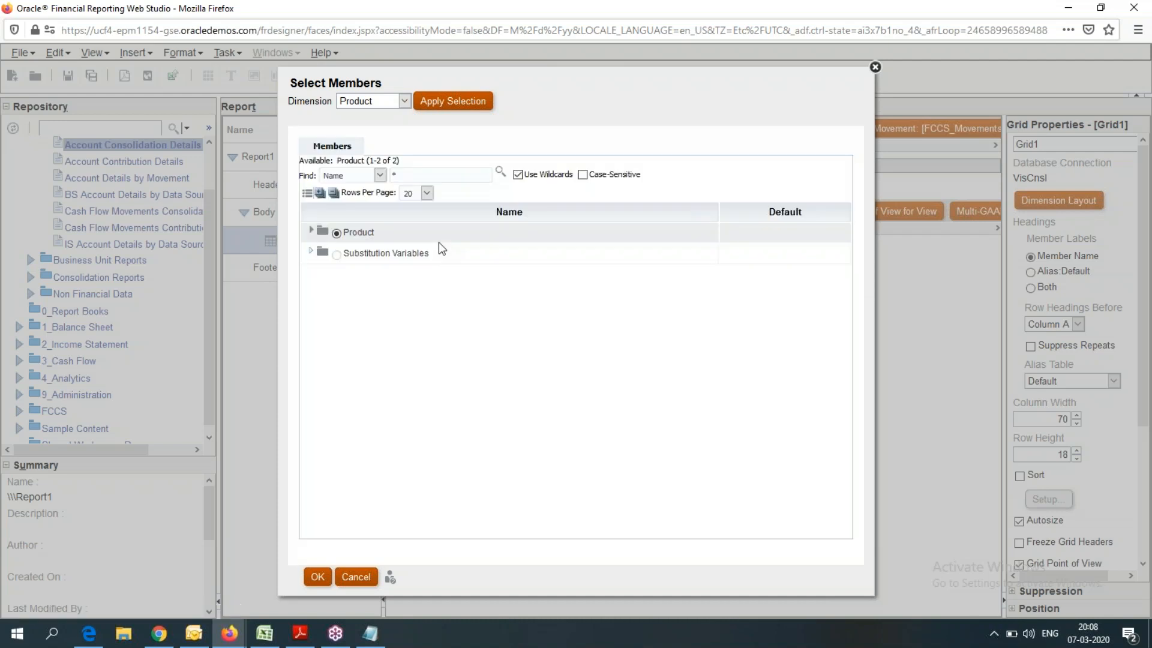
click(310, 230)
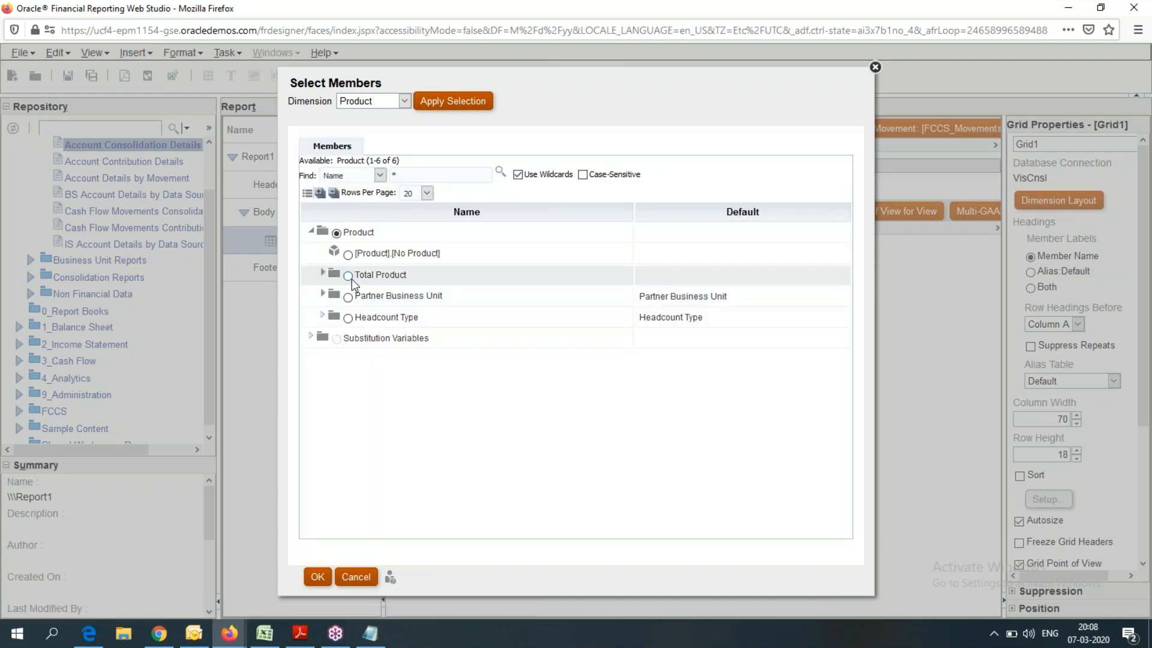
click(349, 256)
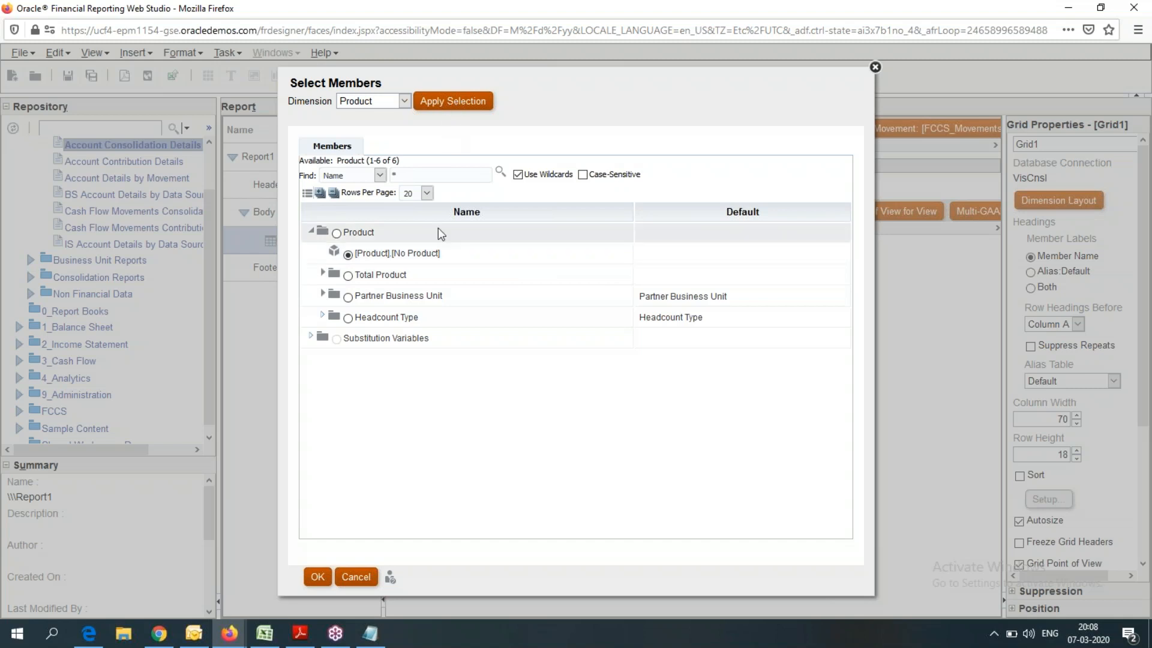
click(453, 102)
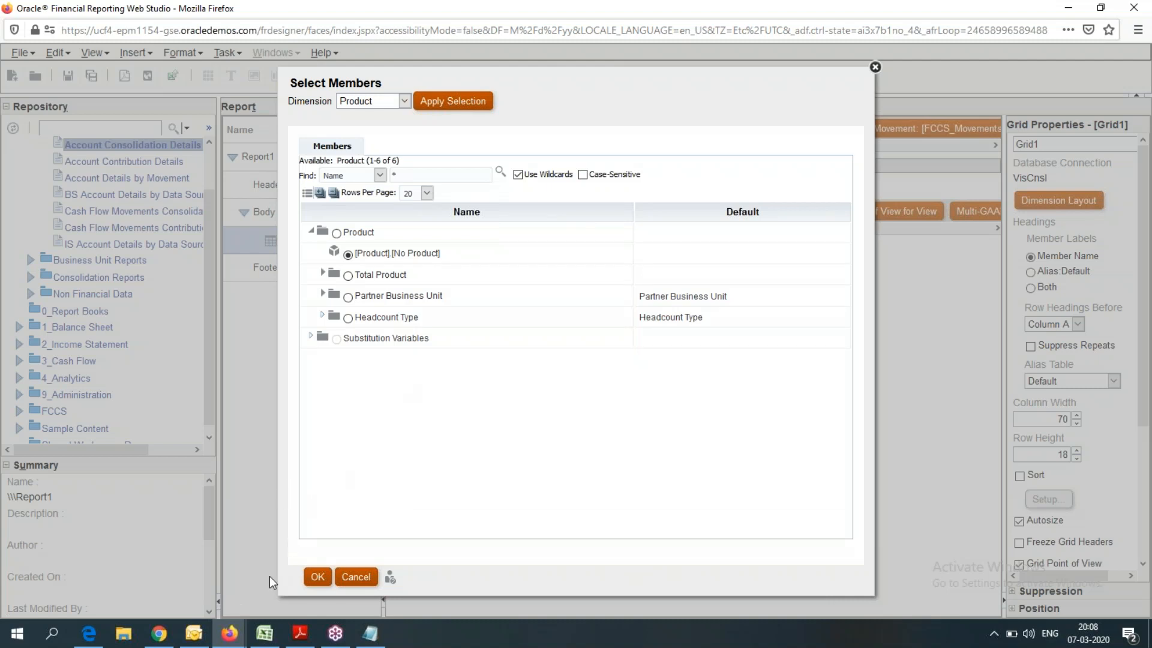
click(451, 102)
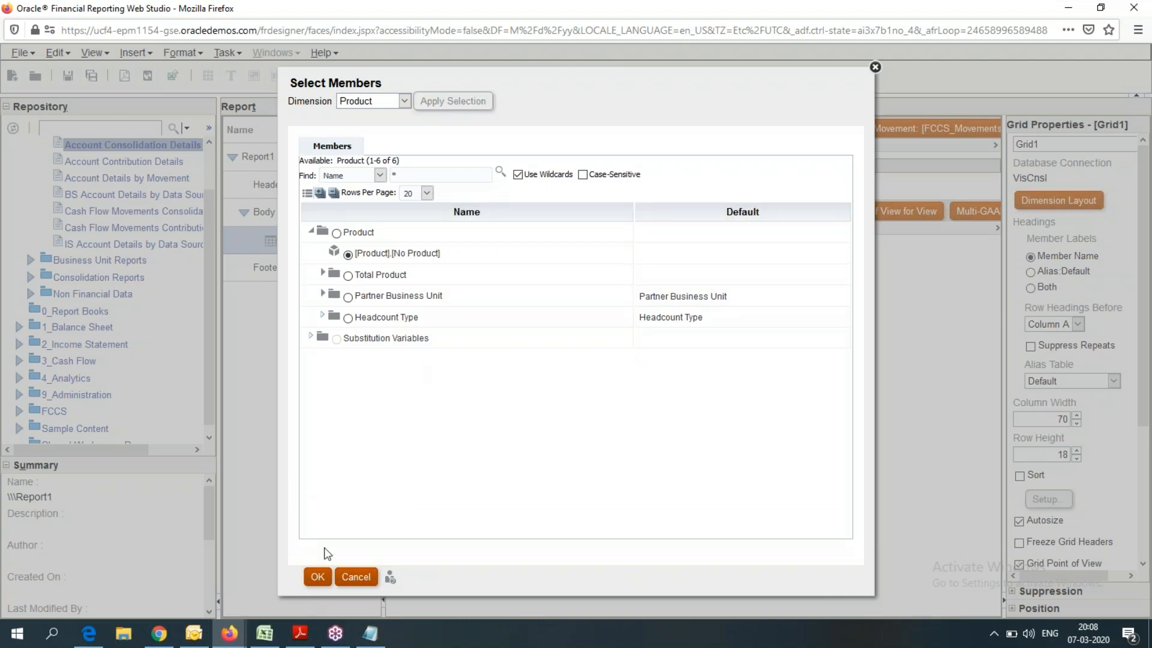
click(330, 577)
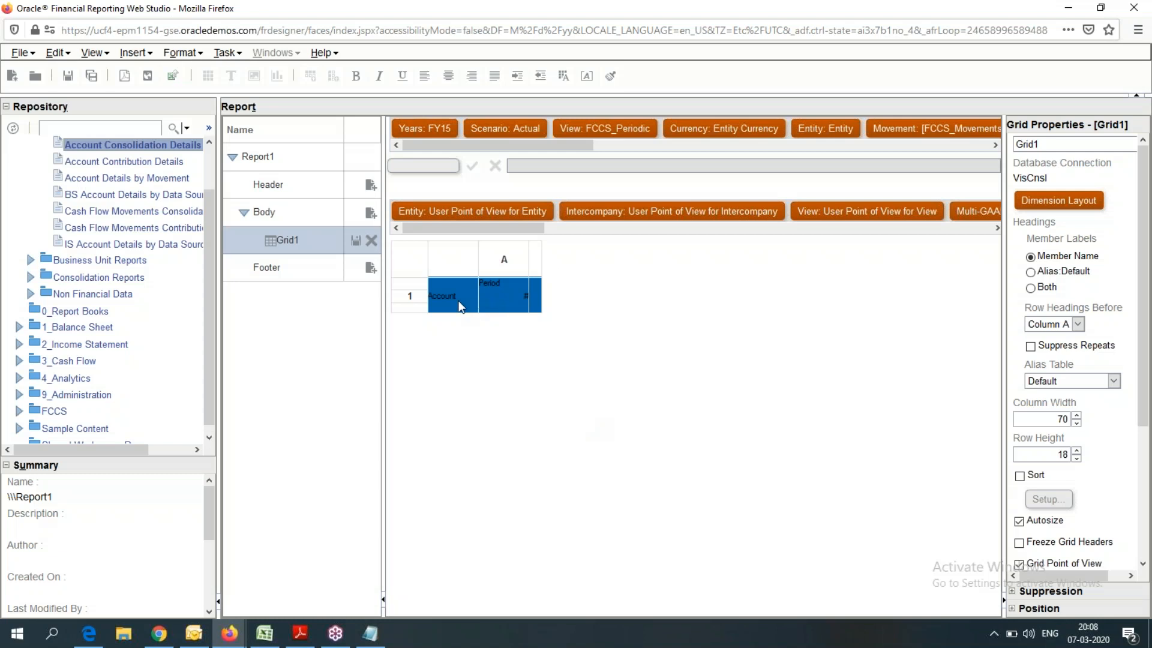
Open member selection for the Period heading of grid column A and start adding the Descendants function
mouse_move(498, 150)
mouse_down()
mouse_move(989, 163)
mouse_move(779, 150)
mouse_move(480, 156)
mouse_up()
click(496, 281)
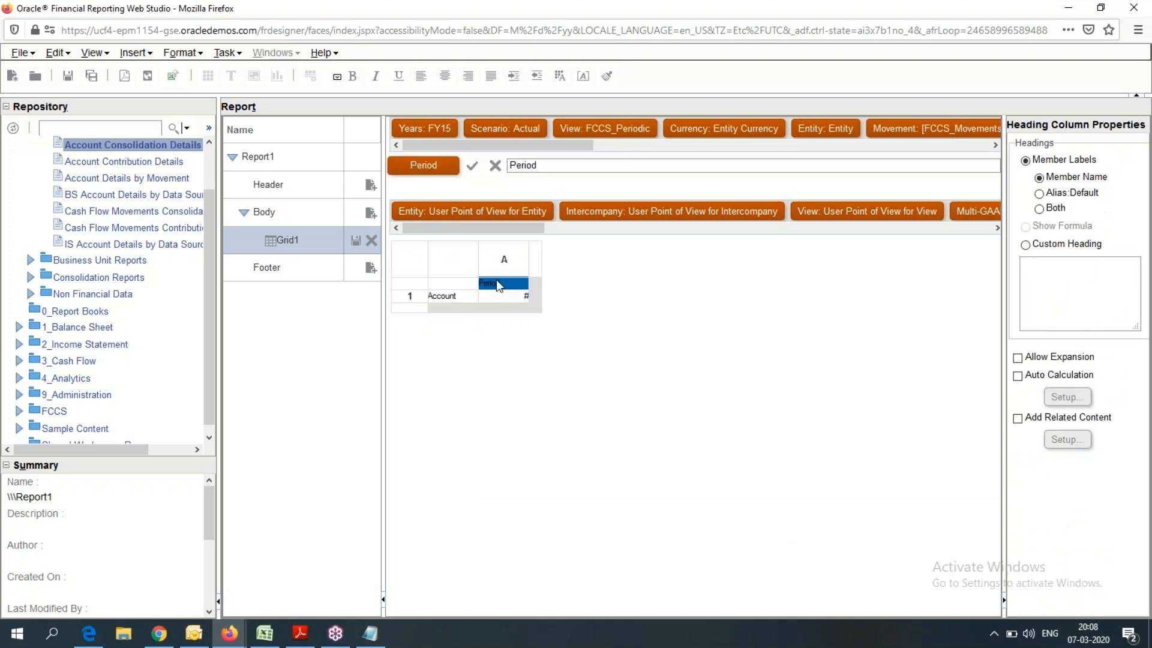
click(430, 168)
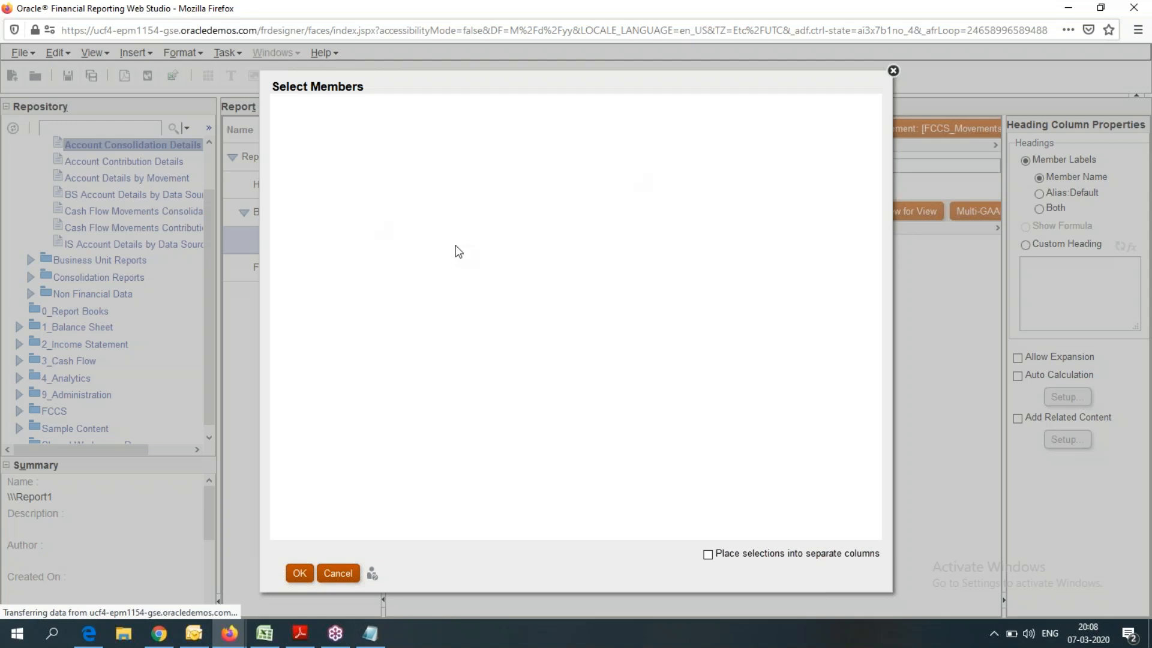
click(293, 201)
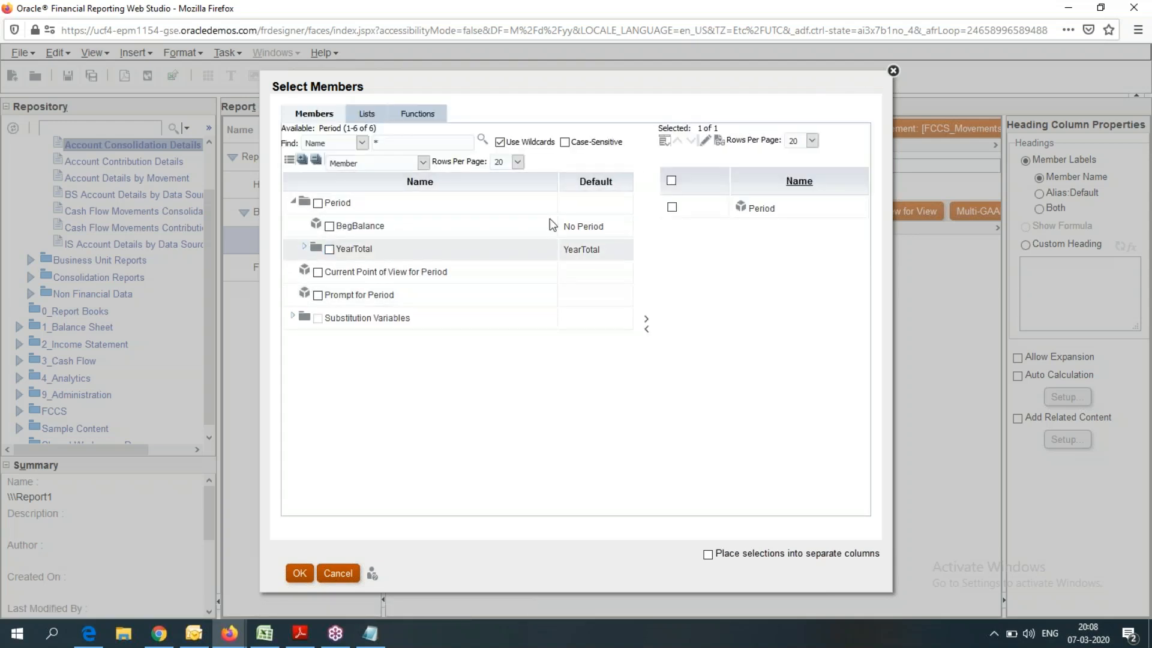
click(418, 113)
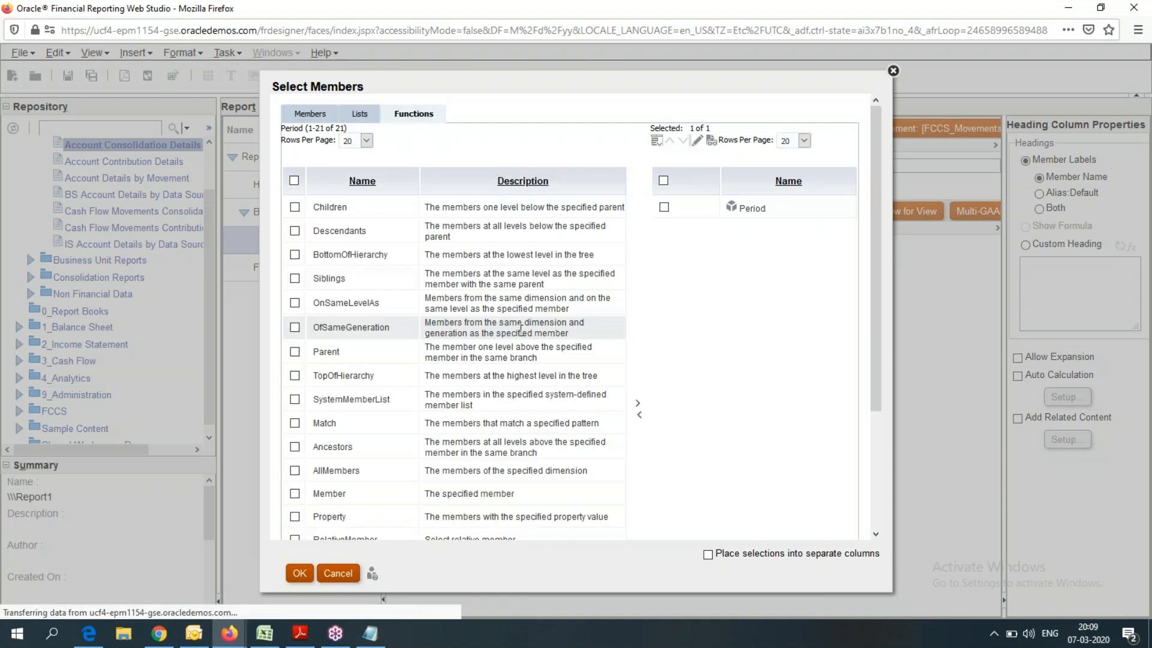
click(295, 233)
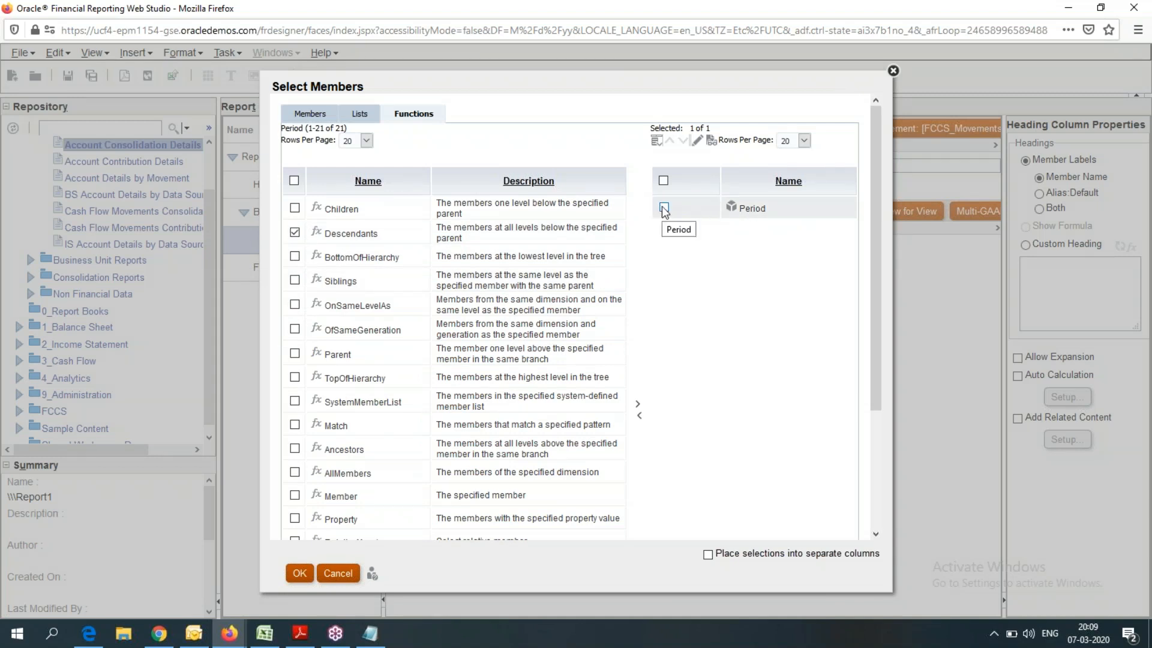
click(664, 208)
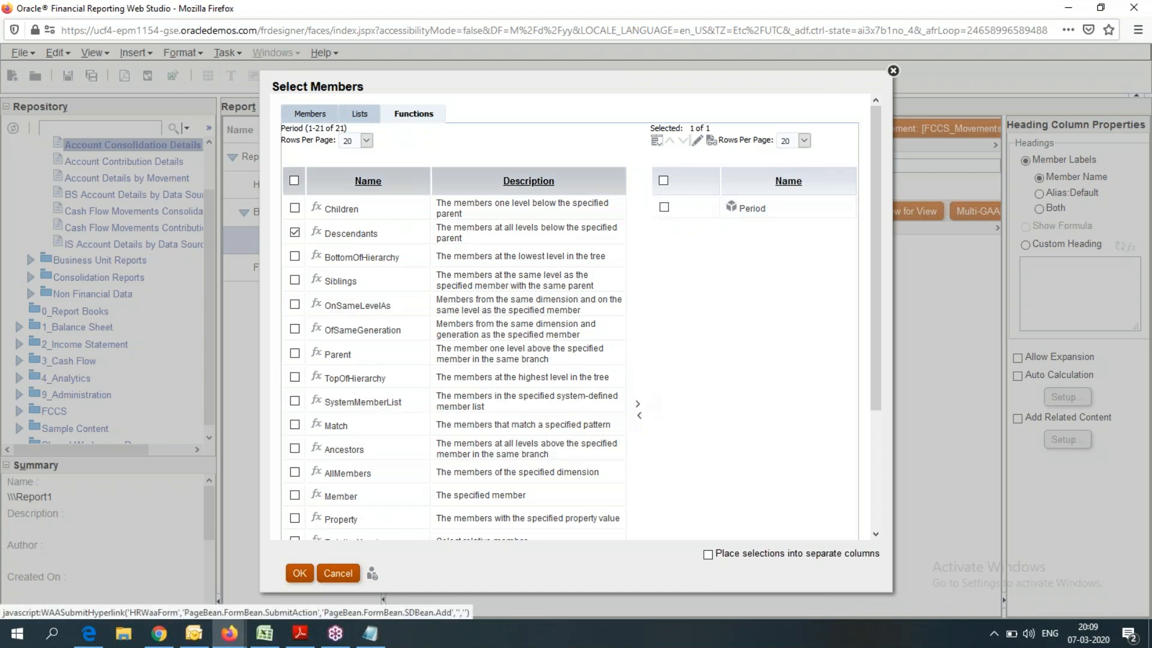
click(637, 406)
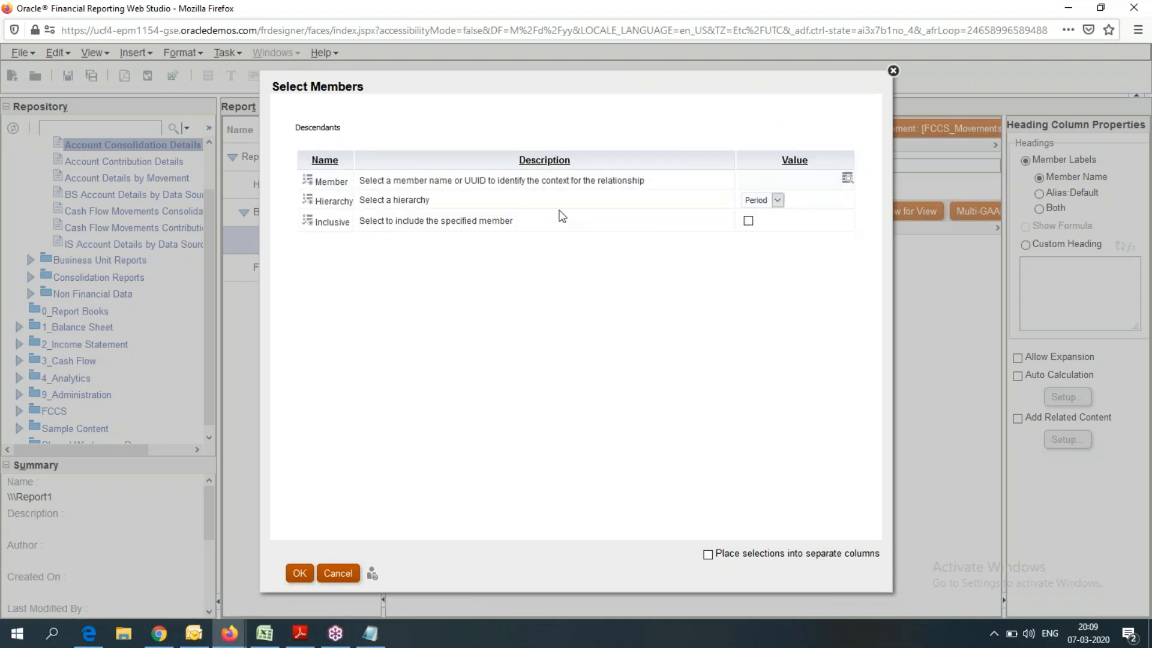
Set the Member parameter of the Descendants function to YearTotal under Period
click(847, 179)
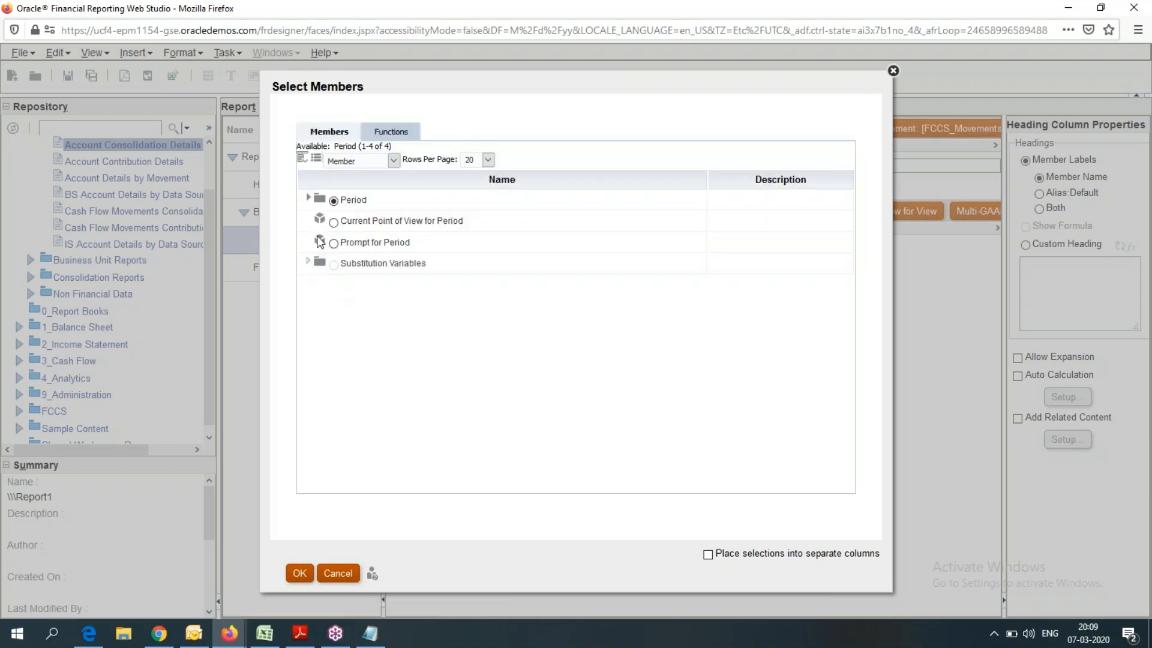
click(307, 200)
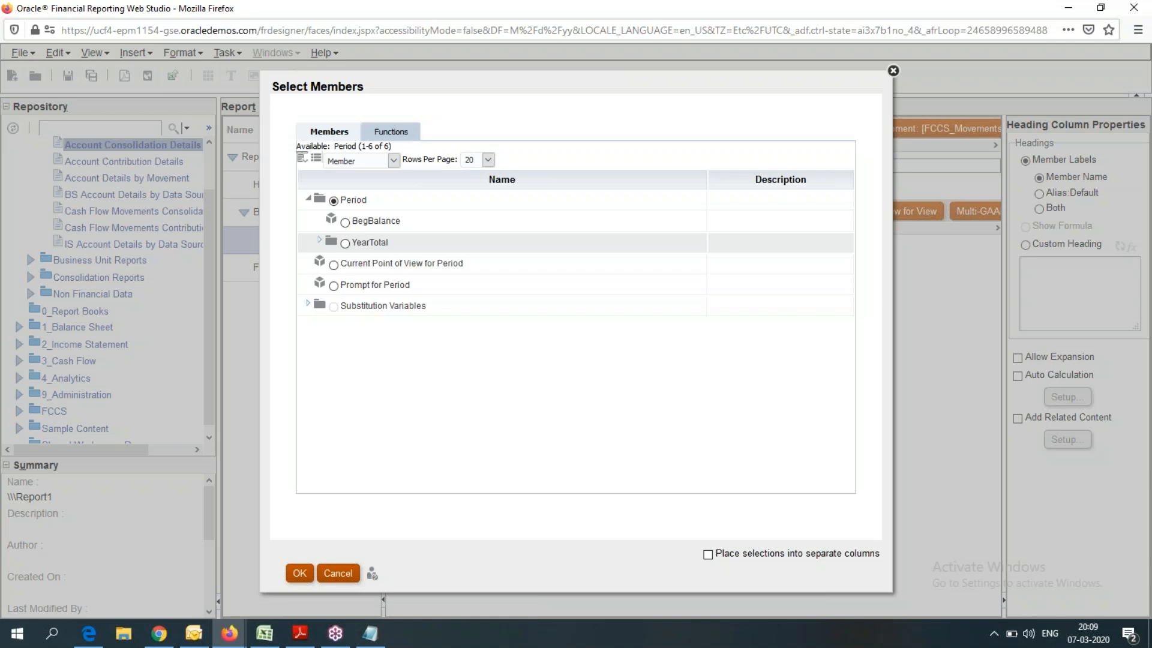
click(319, 240)
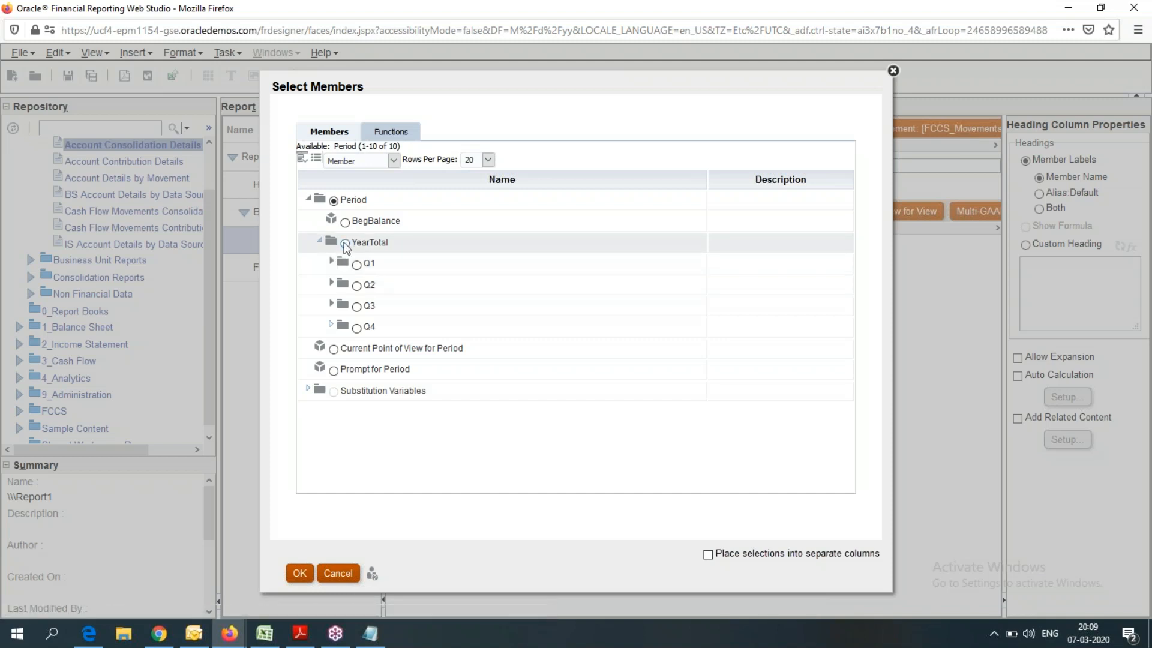
click(346, 244)
click(392, 133)
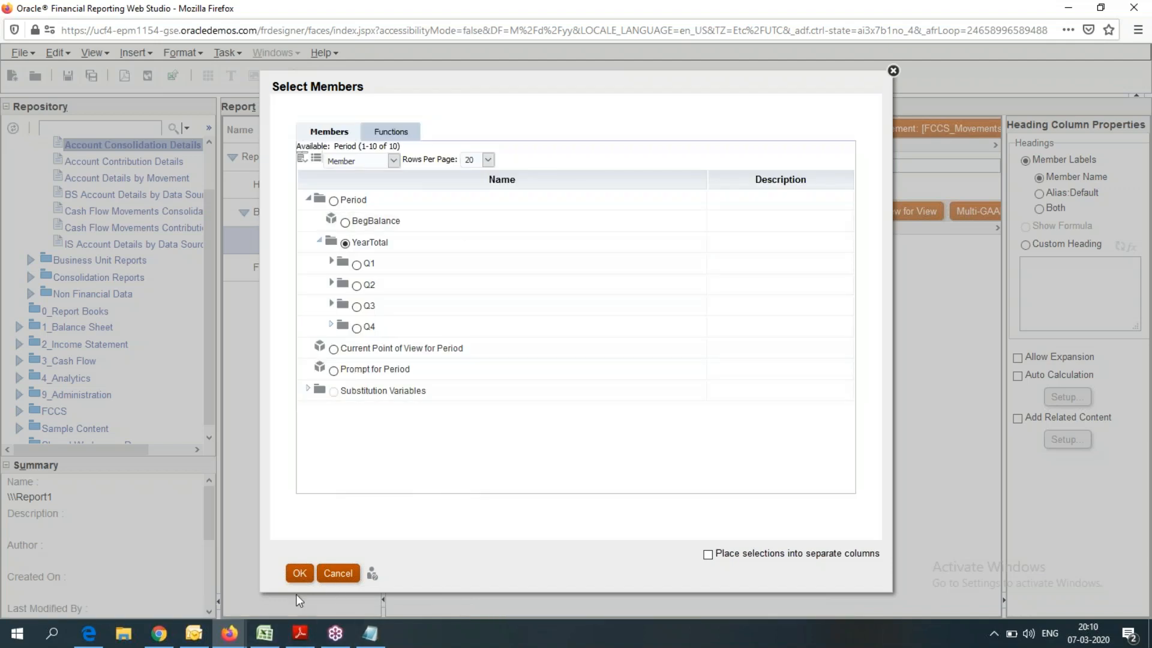
click(300, 575)
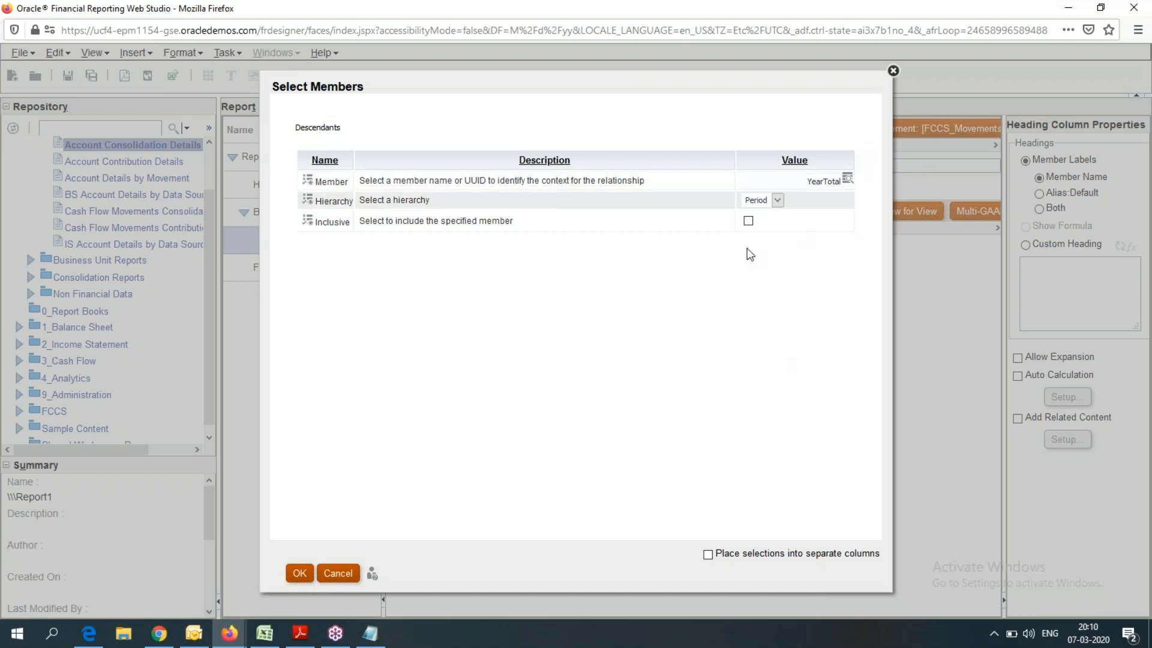
Review the Hierarchy and Inclusive parameters of the Descendants function and add it to the selected Period members
drag(372, 181, 600, 240)
click(739, 284)
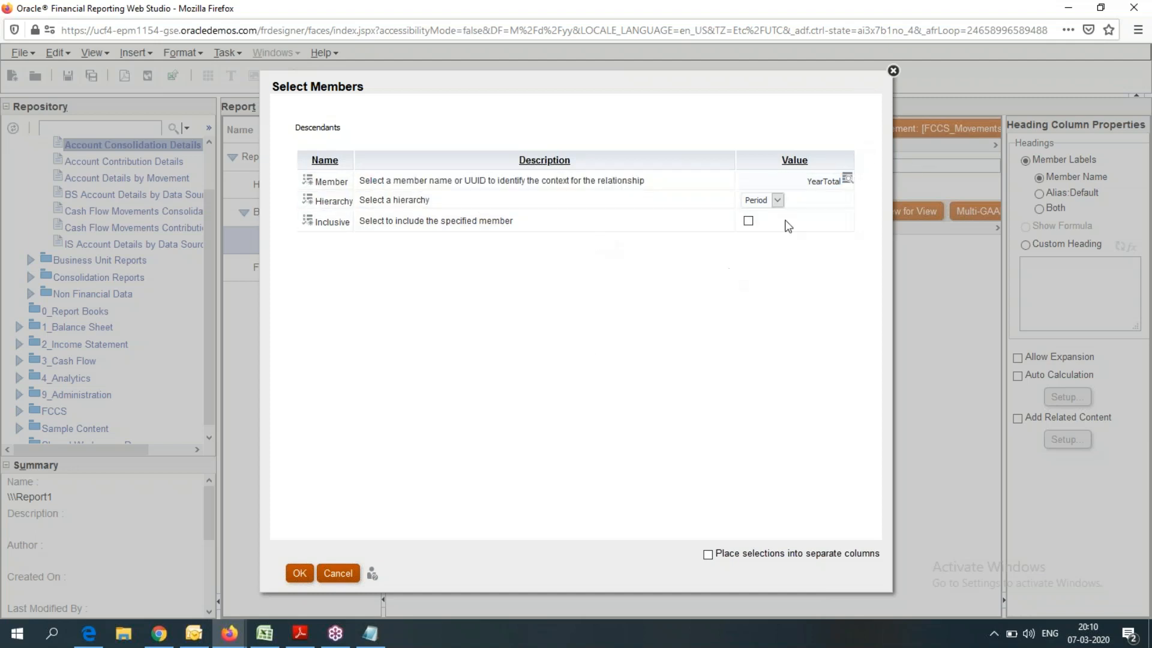
click(760, 216)
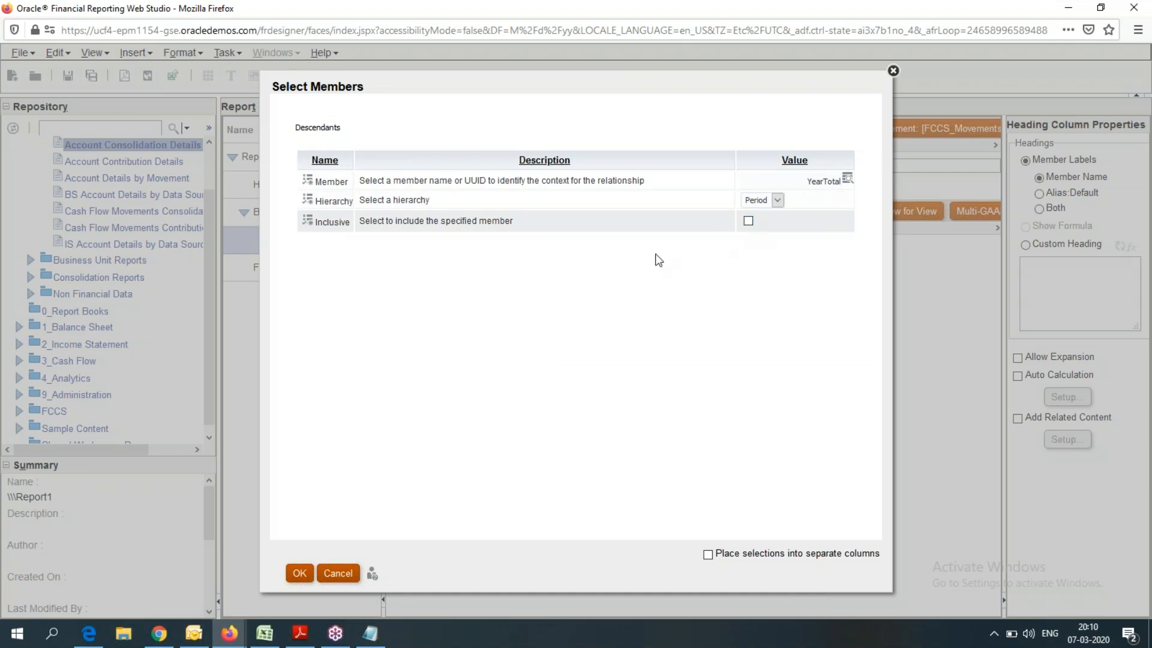
mouse_move(361, 221)
mouse_down()
mouse_move(536, 225)
mouse_move(359, 223)
mouse_up()
click(536, 225)
click(753, 239)
click(307, 576)
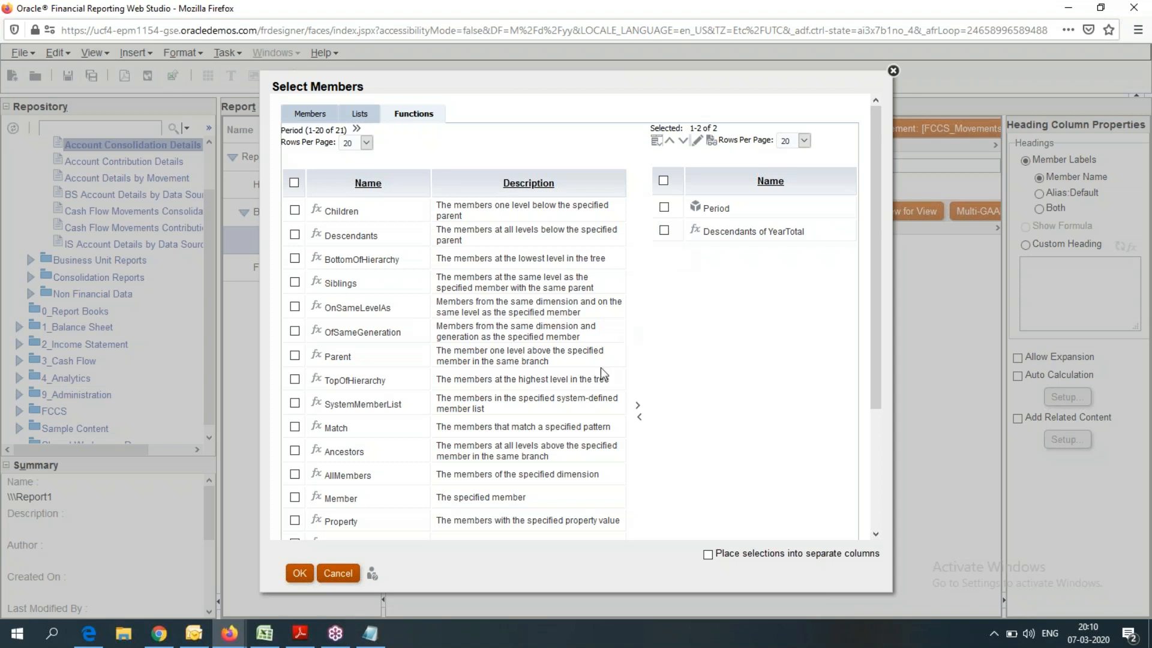
Apply Period and Descendants of YearTotal to column A's heading without placing the selections into separate columns
click(664, 208)
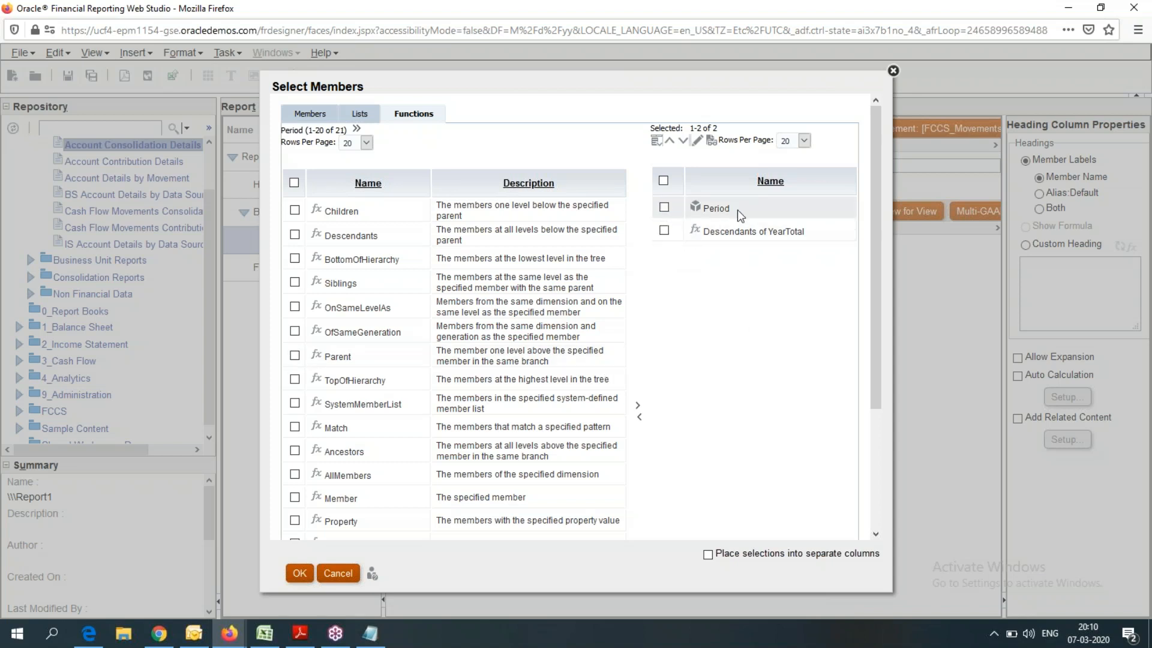
click(752, 209)
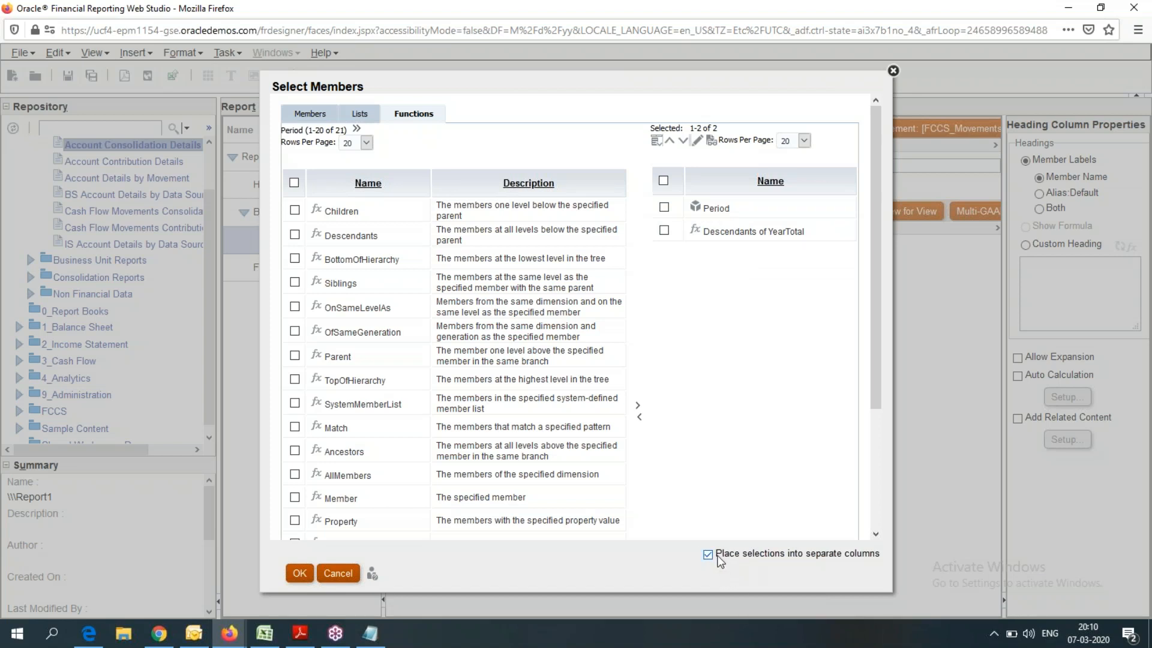
drag(718, 557, 828, 559)
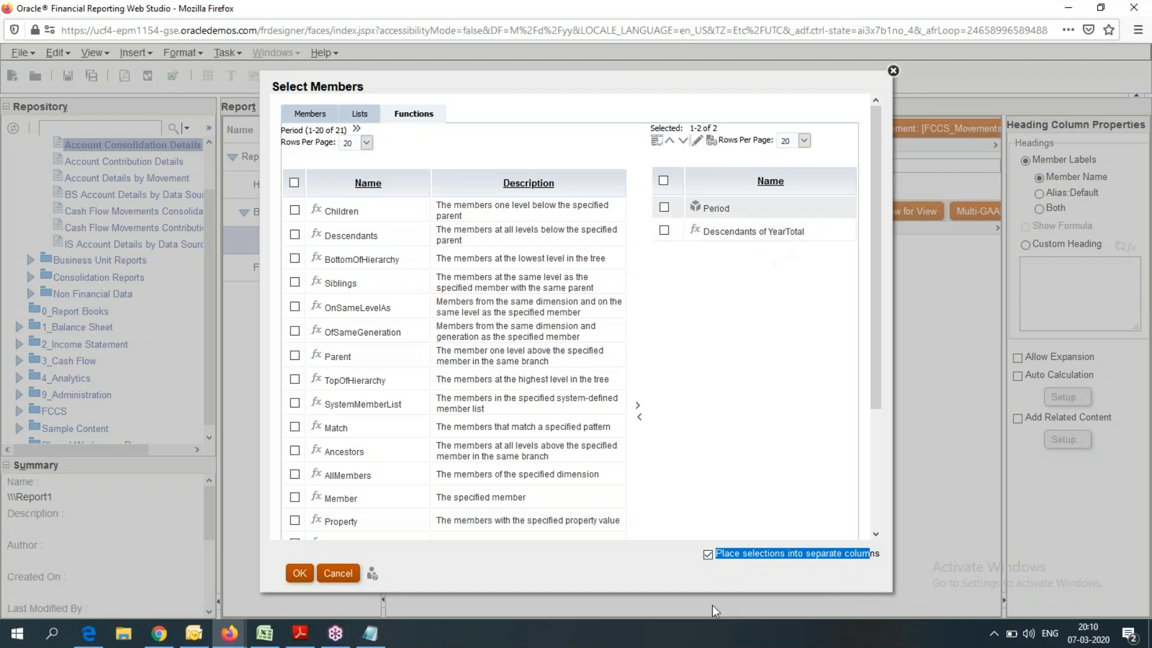
click(666, 564)
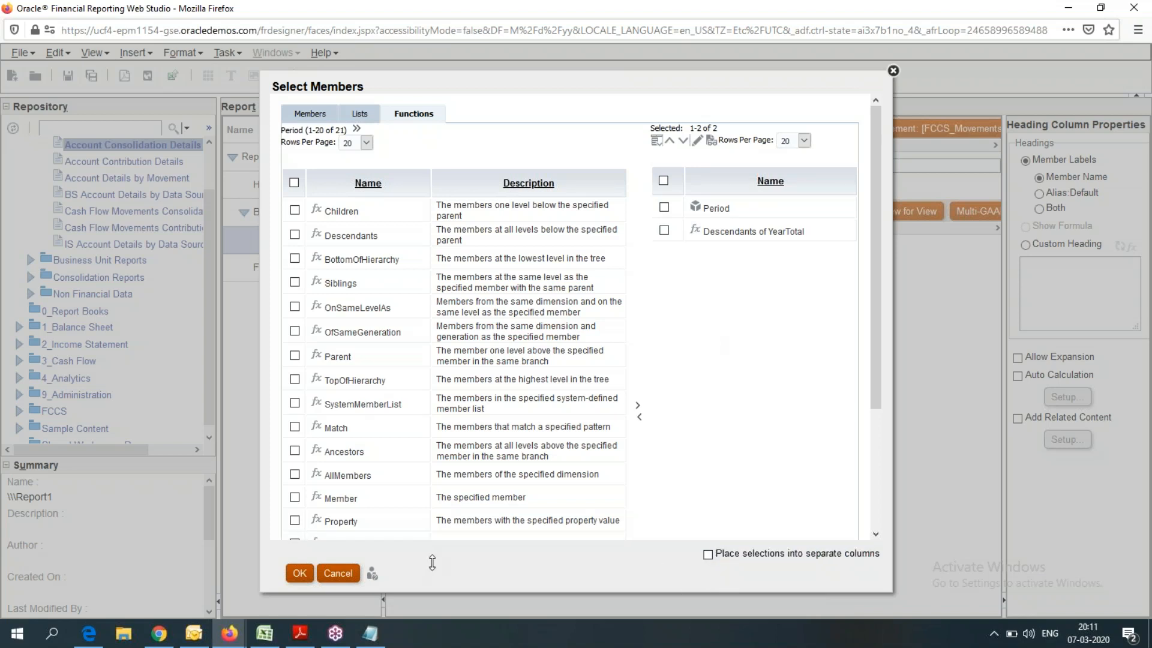
click(300, 573)
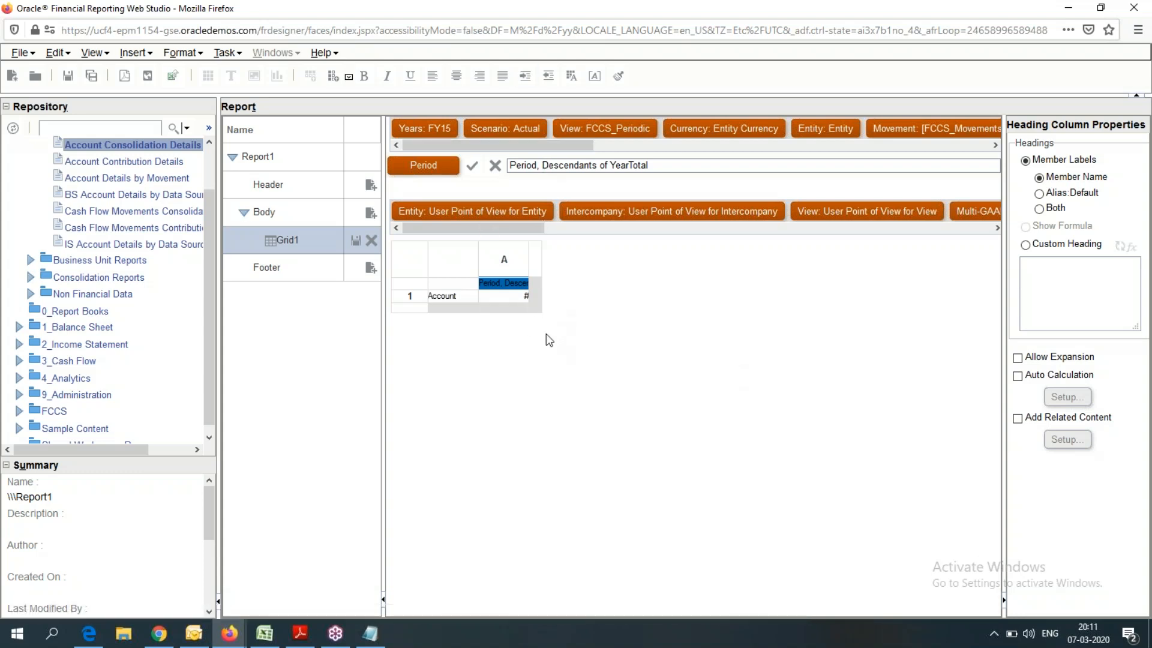
Remove the Period member from column A's heading selection, keeping only Descendants of YearTotal, and apply it
click(433, 168)
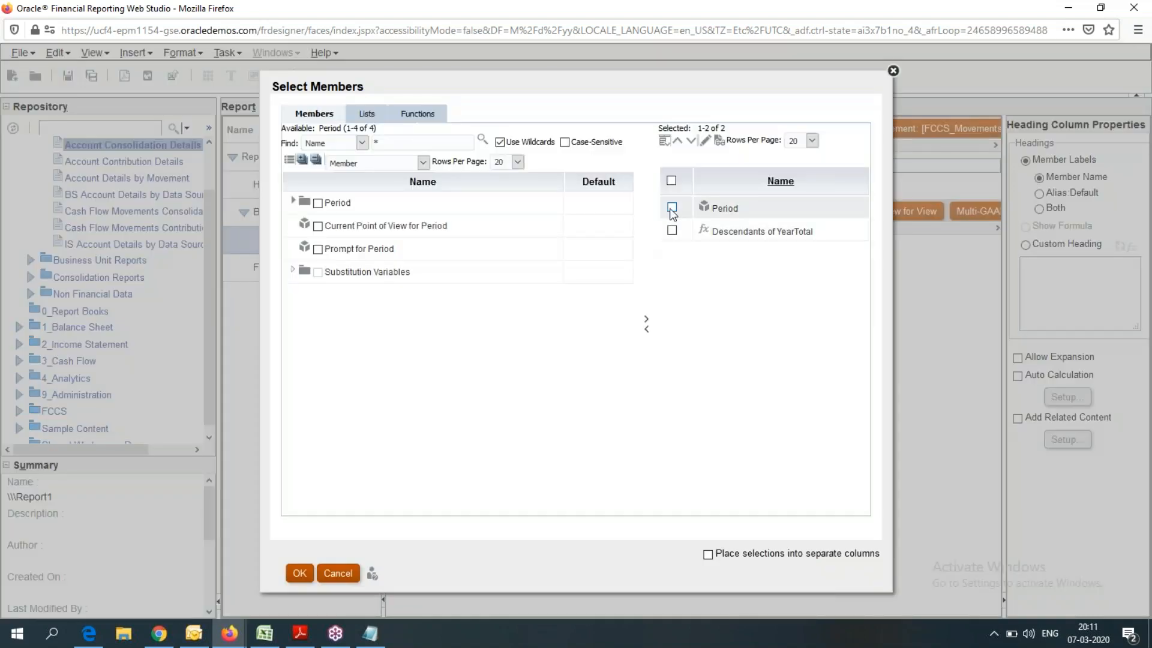
click(671, 208)
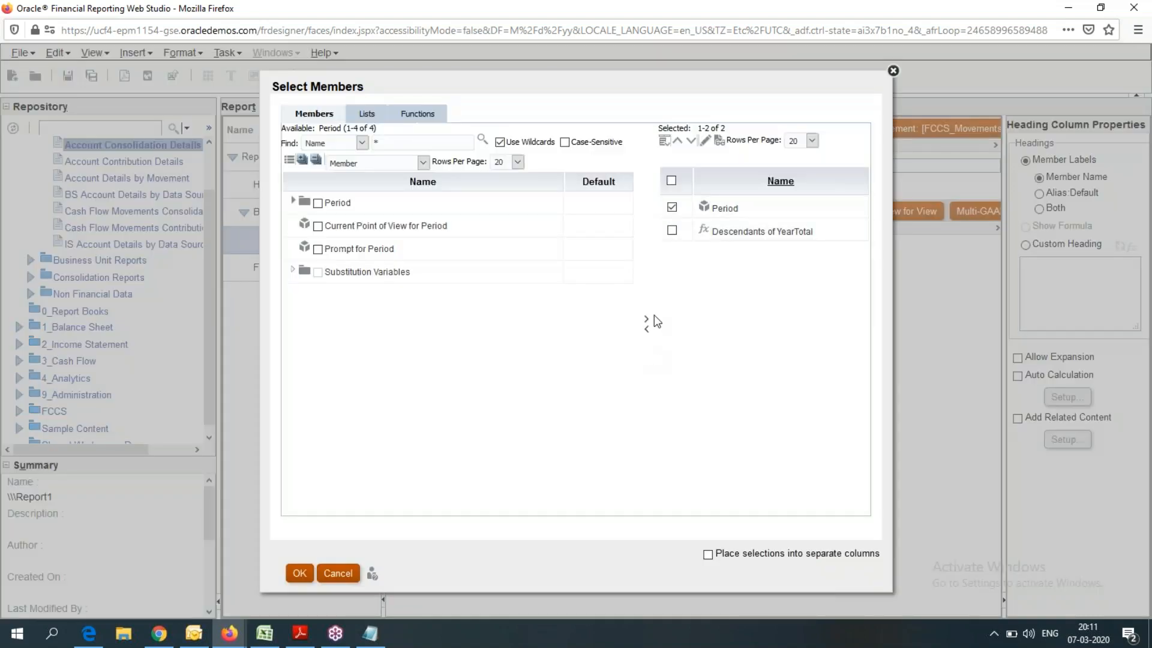
click(647, 329)
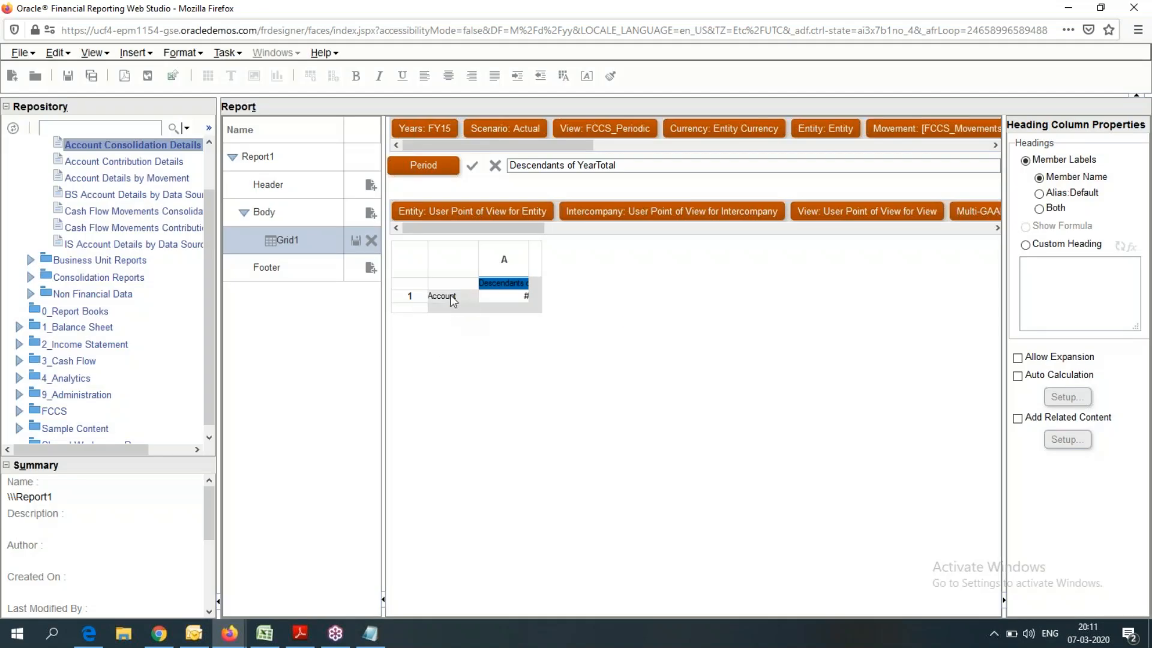
Open member selection for row 1's Account heading and mark FCCS_Total Balance Sheet-Traditional Approach under FCCS_Balance Sheet
click(450, 294)
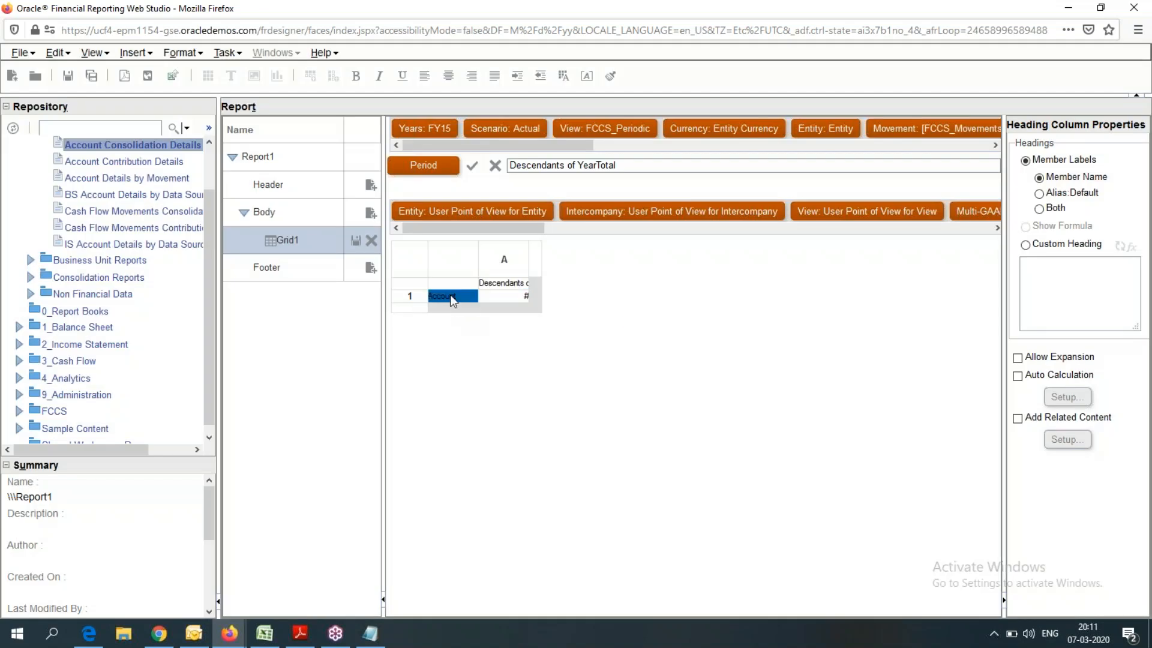
click(428, 169)
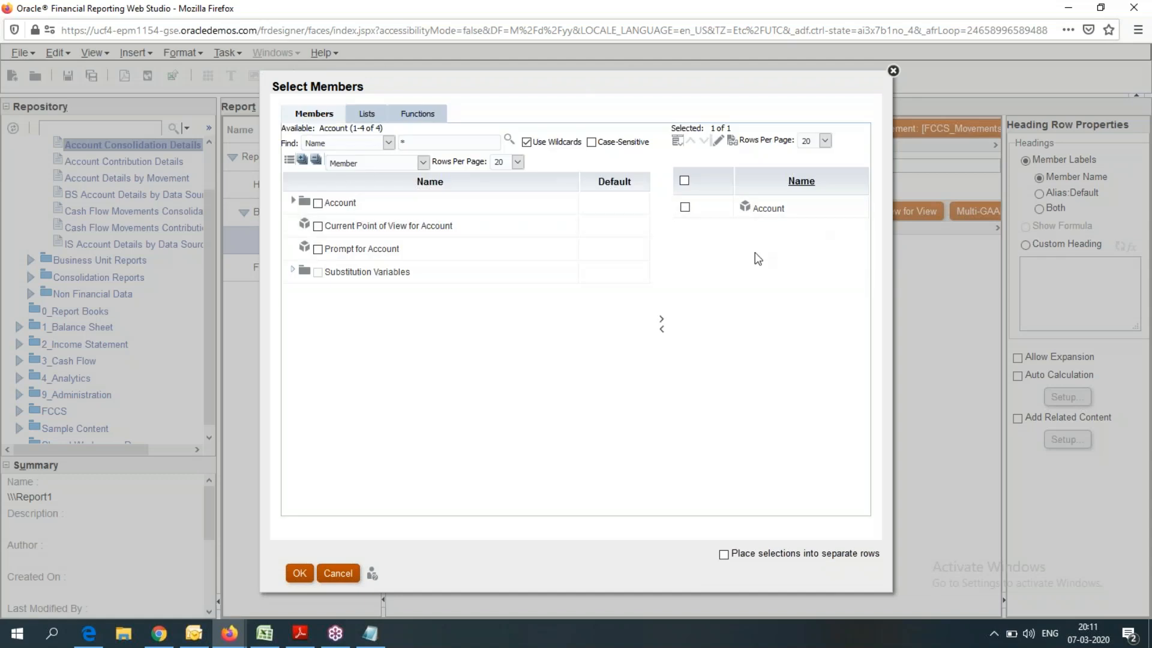
click(293, 200)
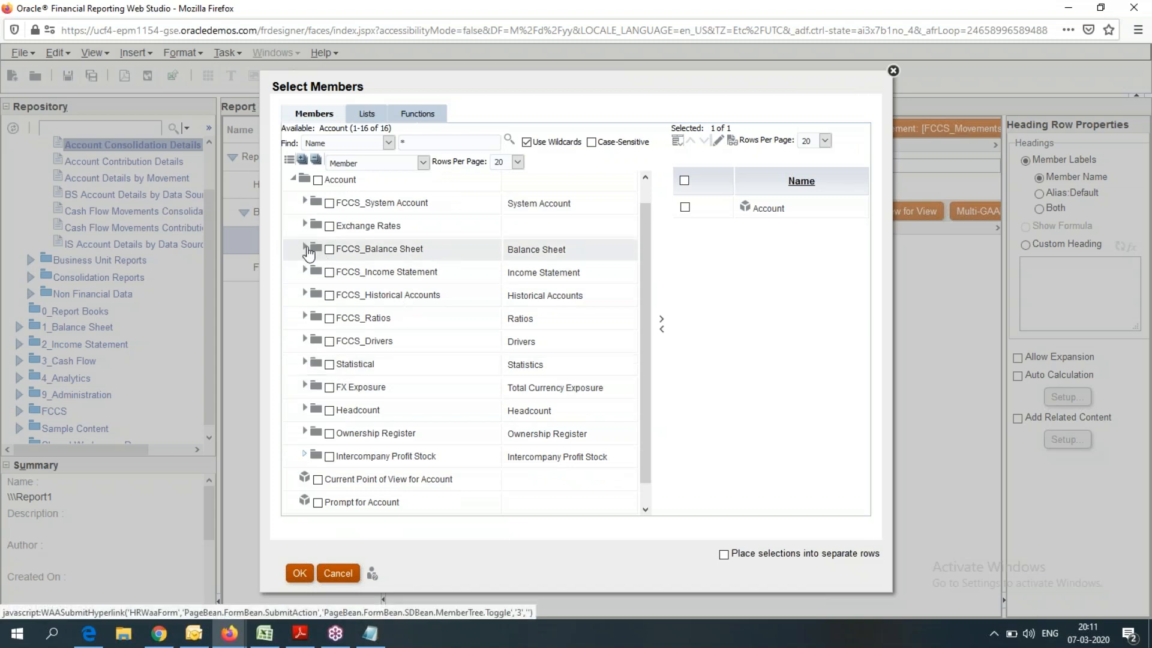
click(304, 247)
scroll(380, 258, down, 3)
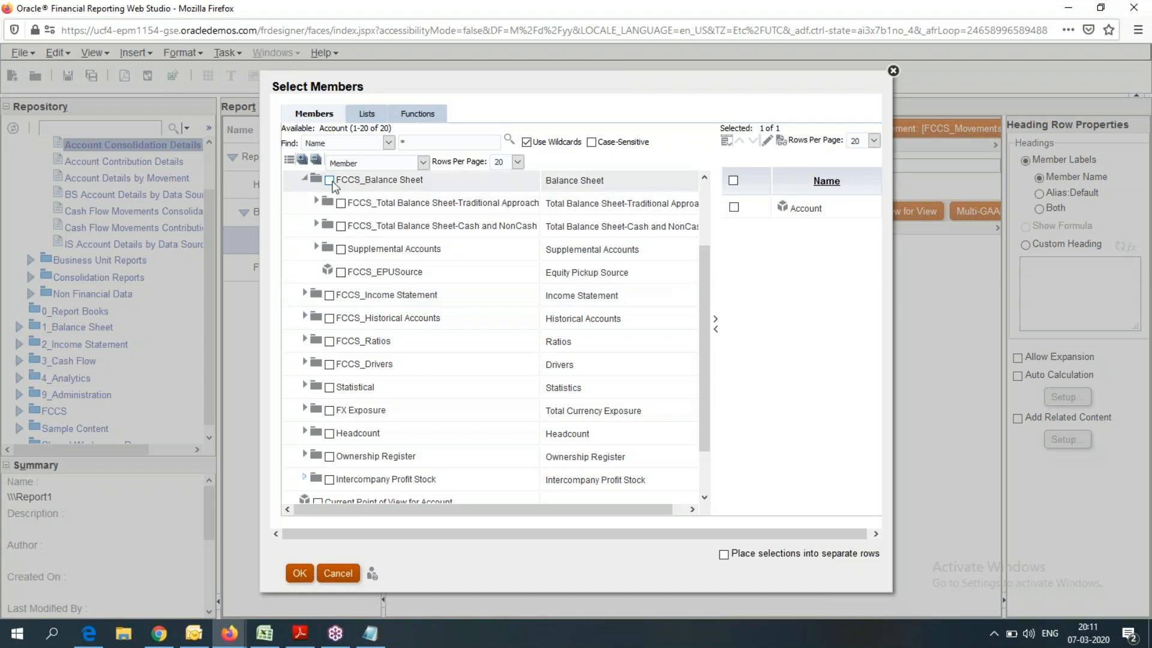
click(341, 204)
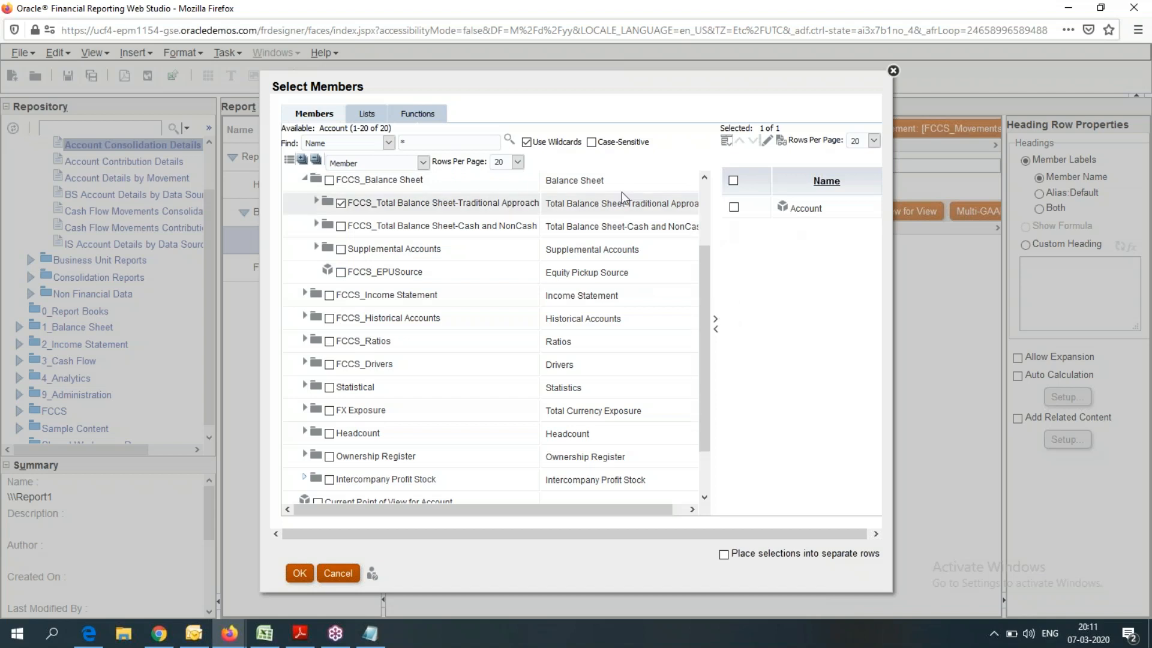
Remove Account from the row's selected members and start adding the Descendants function instead
click(417, 115)
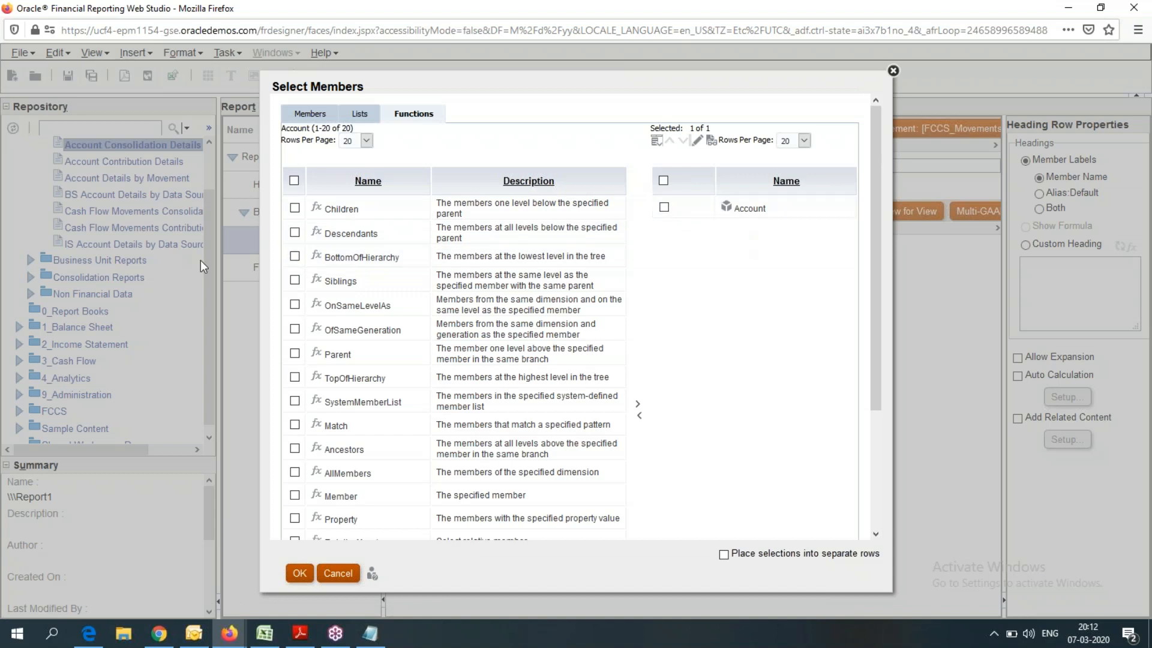
click(665, 207)
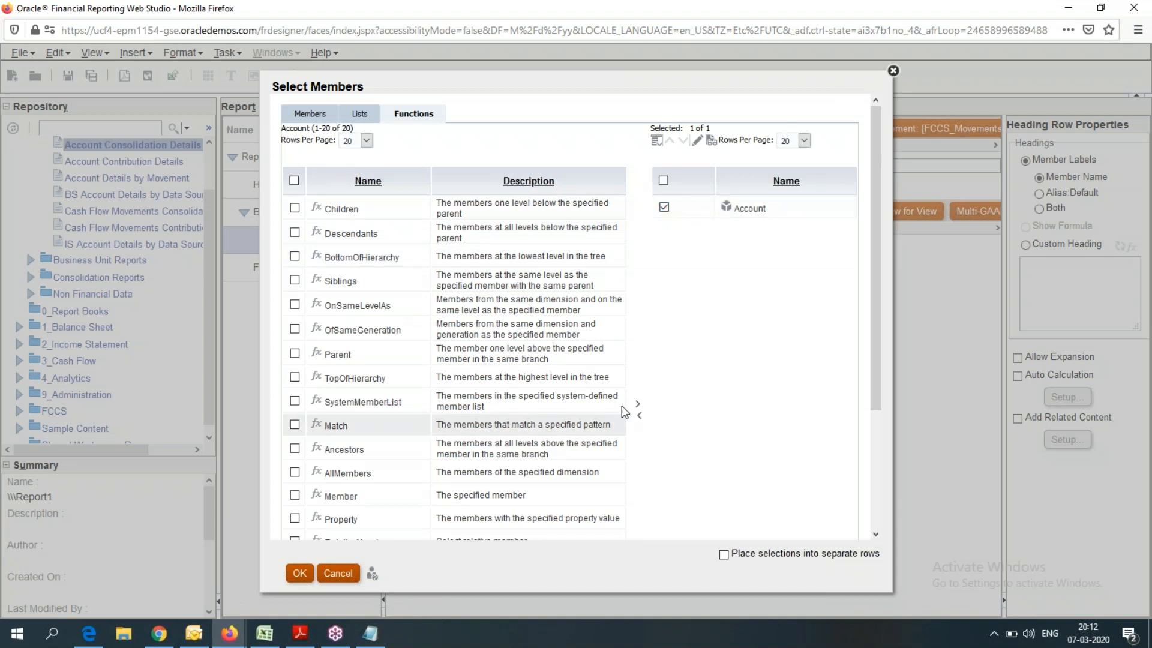
click(639, 416)
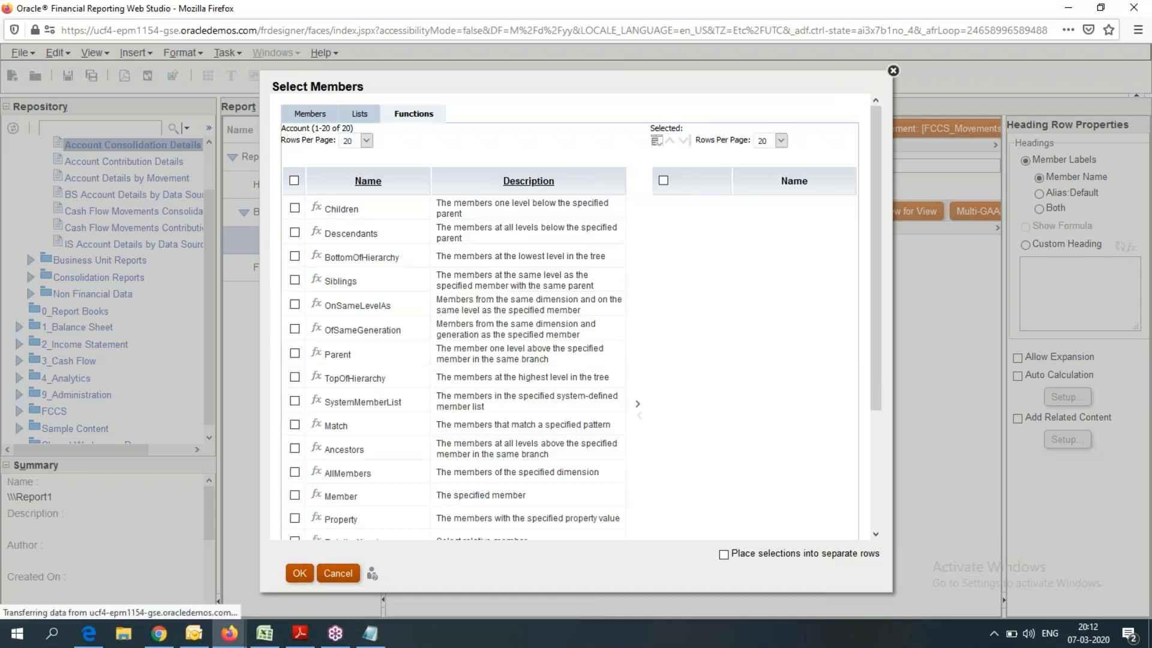
click(295, 233)
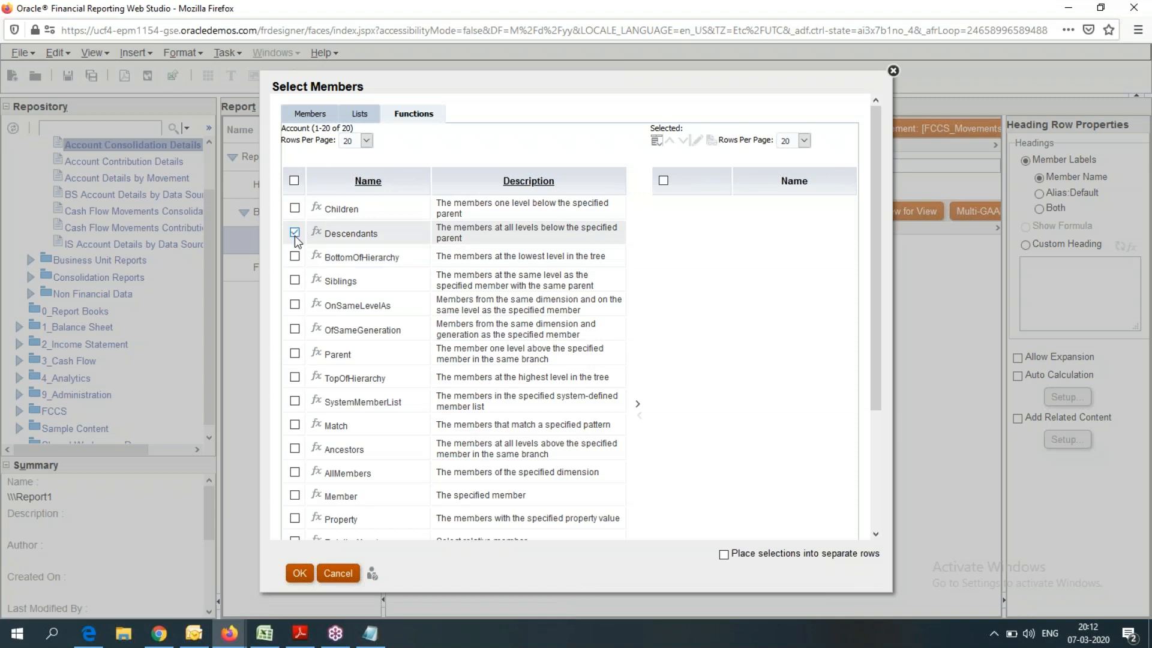
click(638, 403)
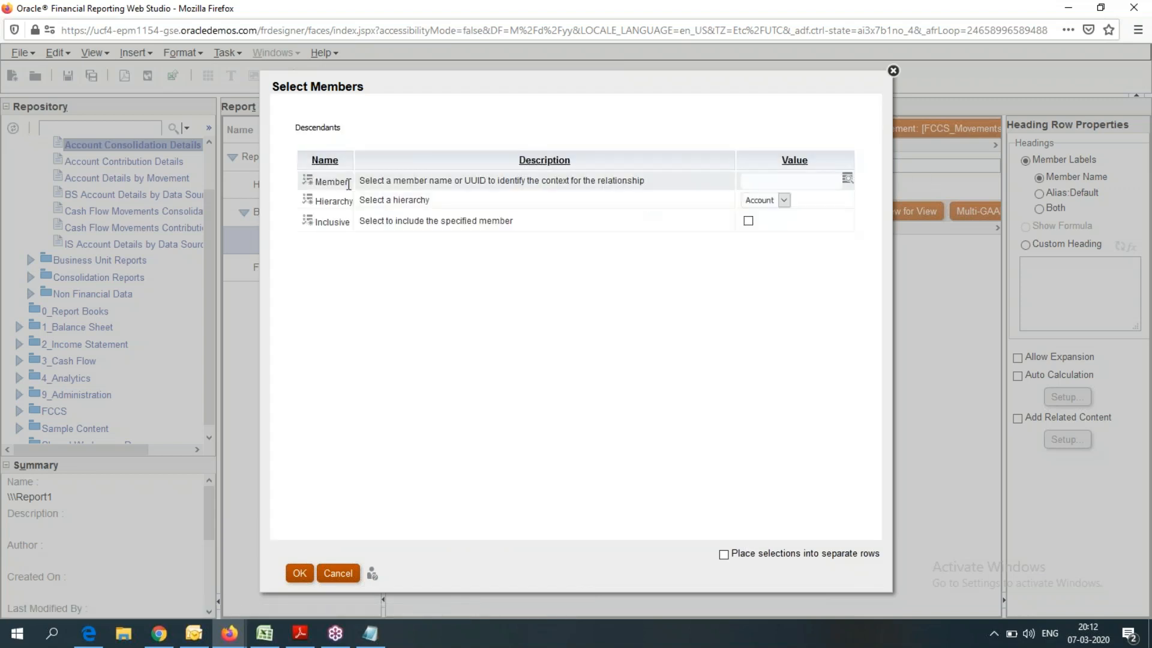
Set the Member parameter of the Descendants function to FCCS_Total Balance Sheet-Traditional Approach under FCCS_Balance Sheet
click(846, 180)
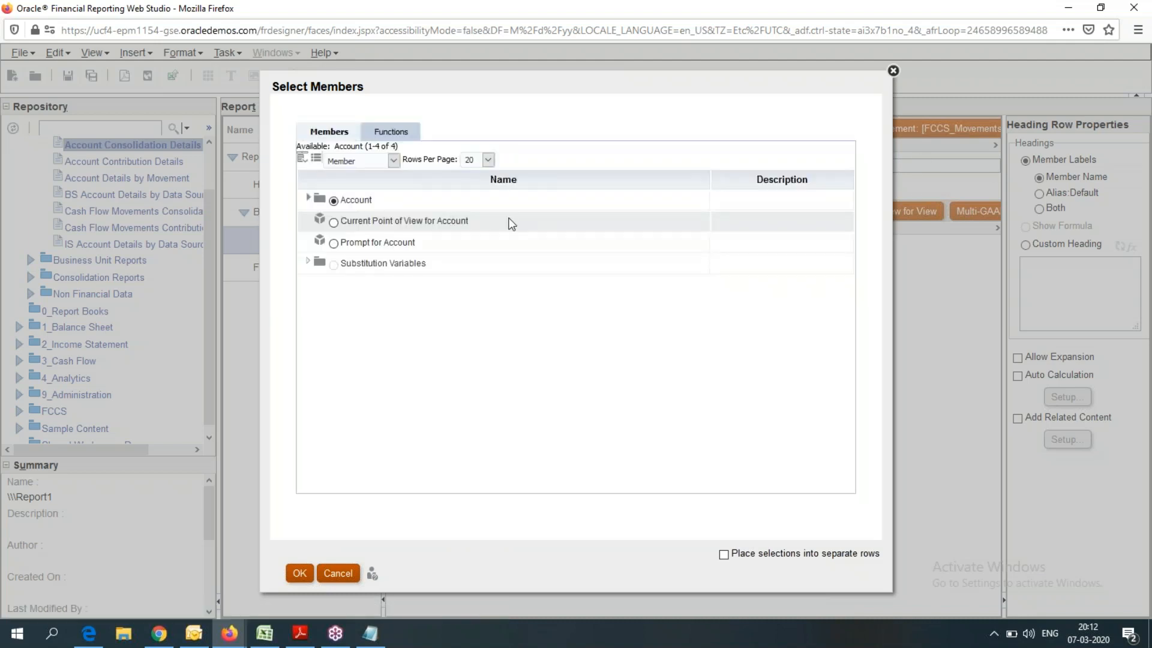
click(309, 198)
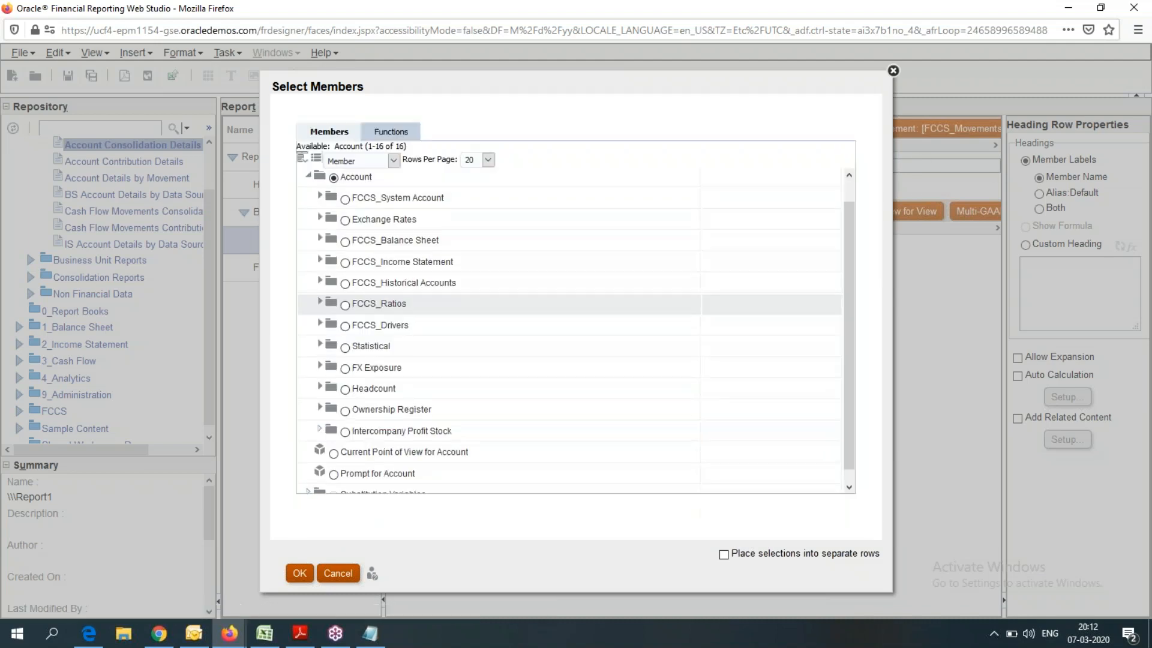
click(345, 242)
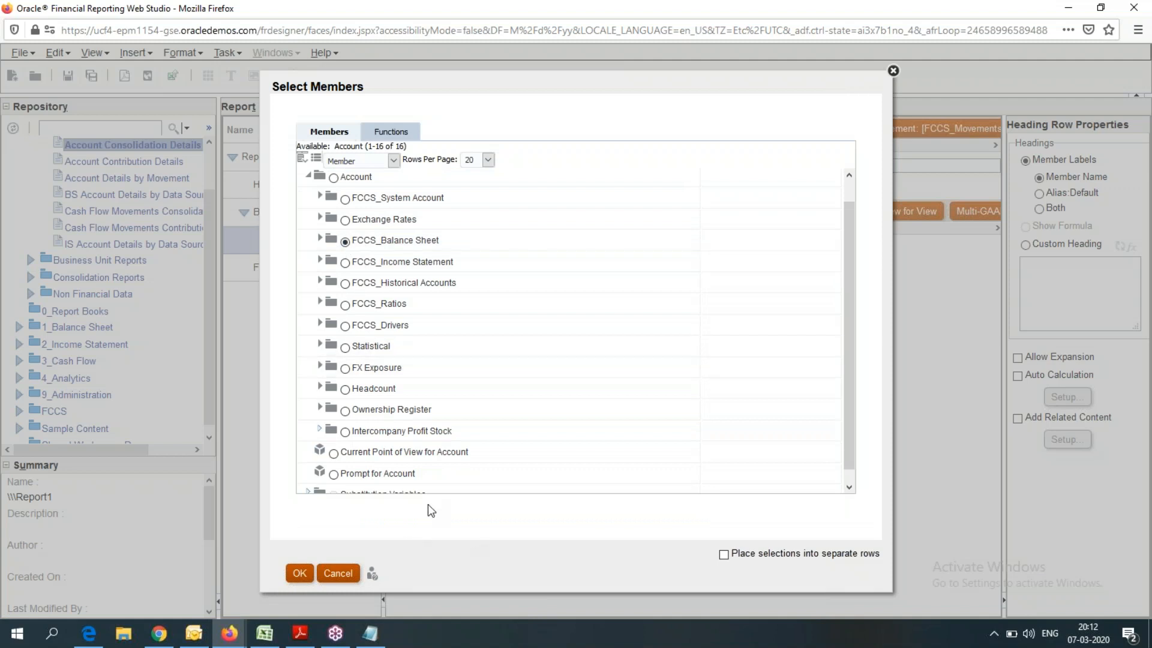
click(321, 239)
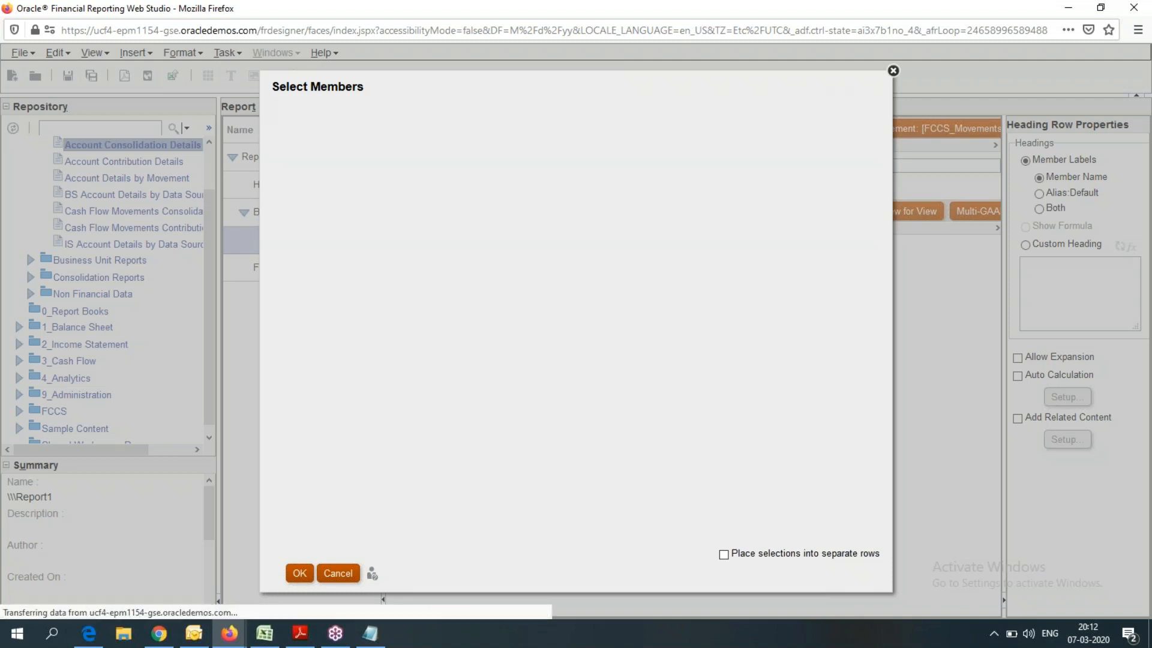
click(356, 199)
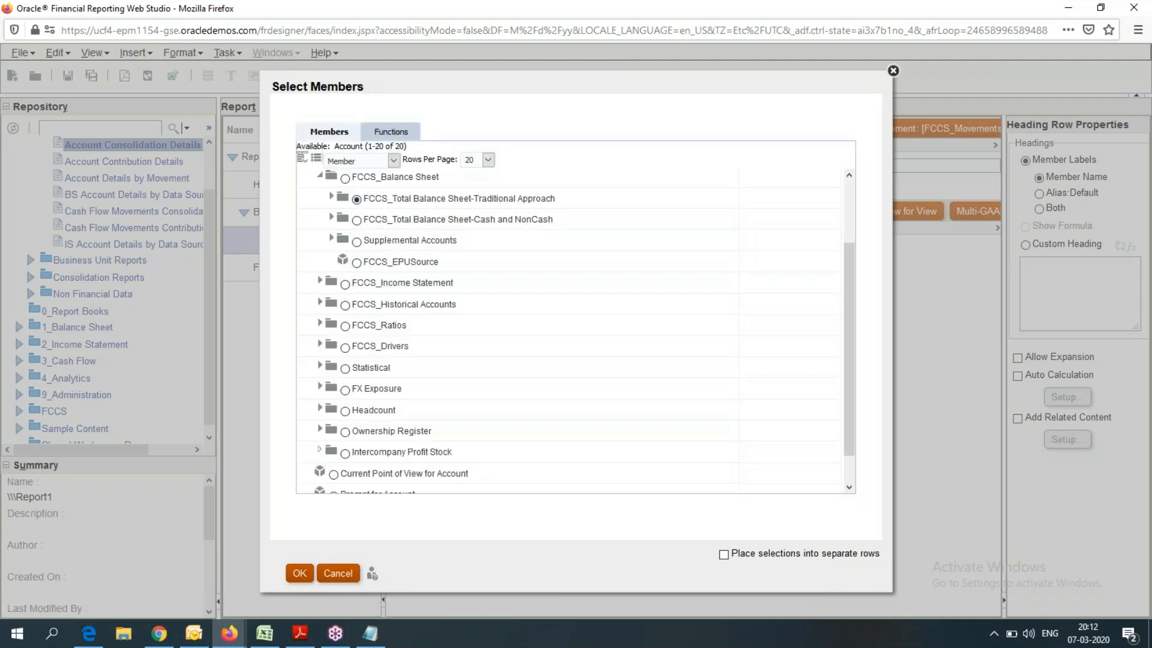
click(303, 577)
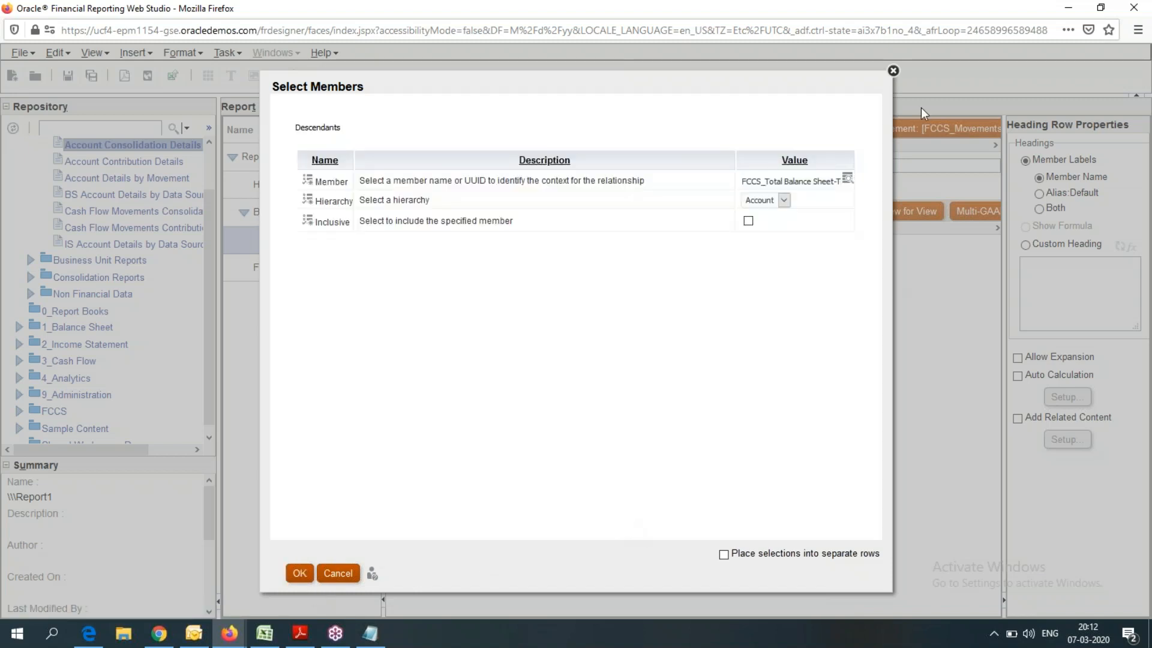
Make the Descendants function inclusive and apply it to row 1's Account heading
click(748, 221)
click(300, 574)
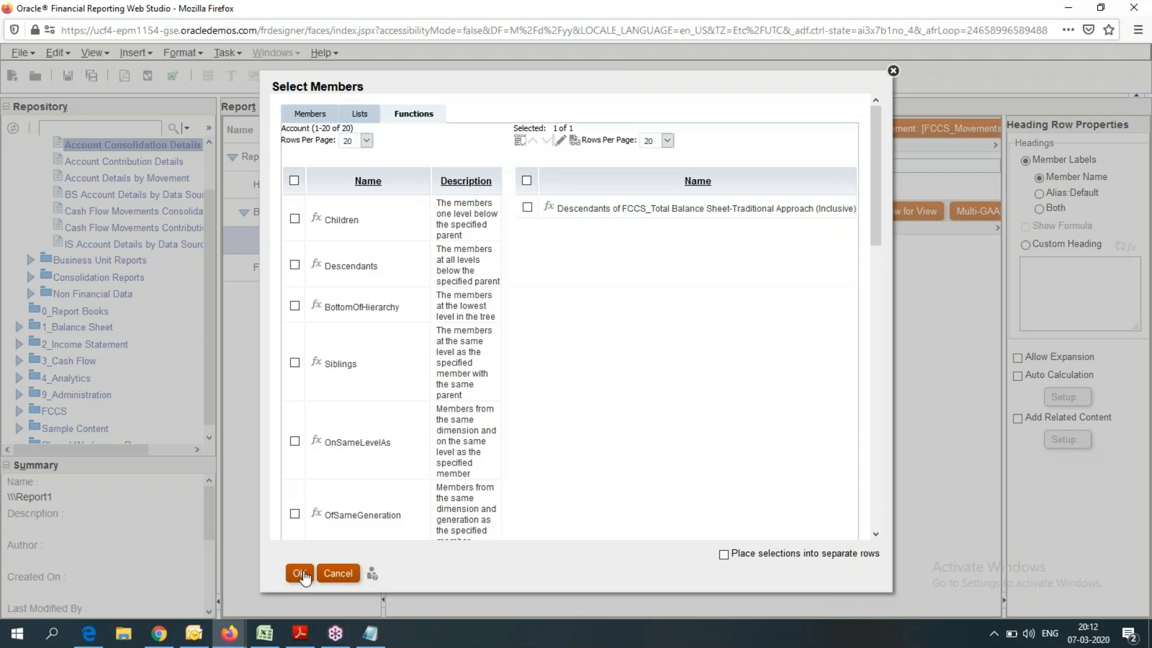
click(303, 574)
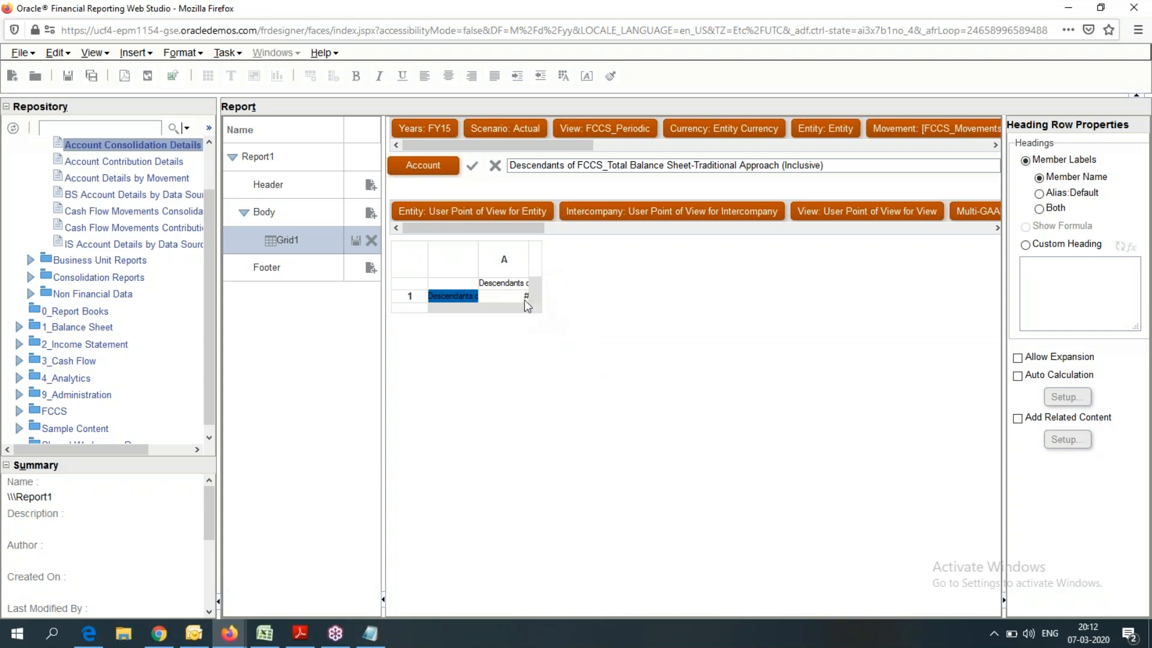
Save the report as "Test B alance Sheet" in the 00_Starter Kit folder
click(524, 298)
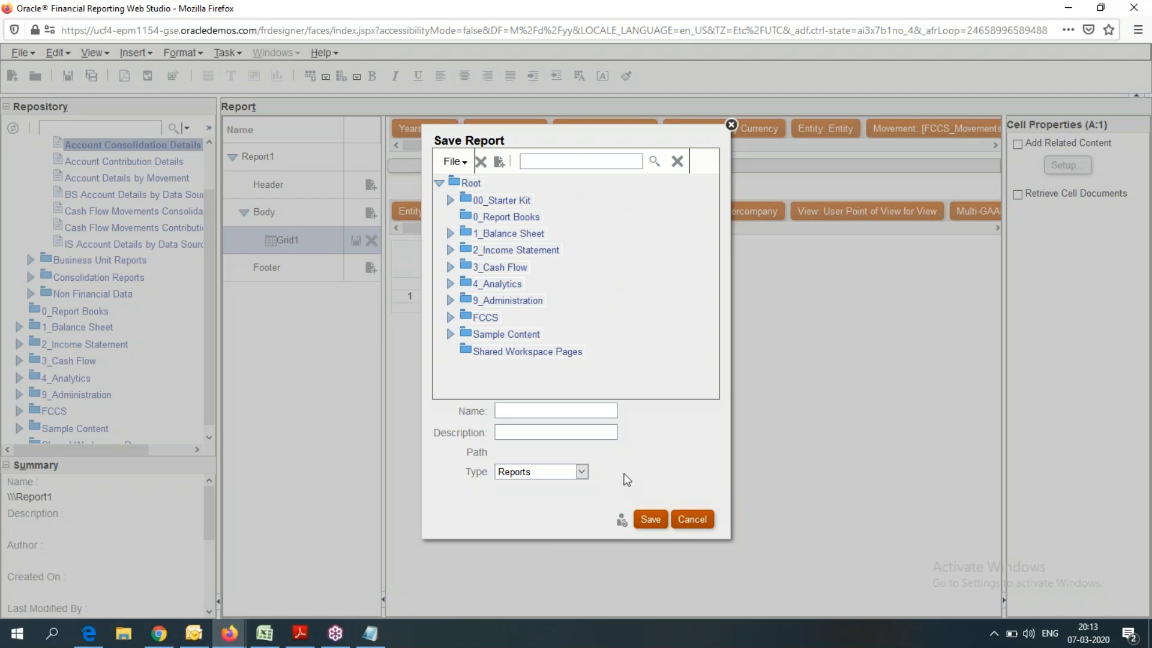
click(536, 412)
click(512, 206)
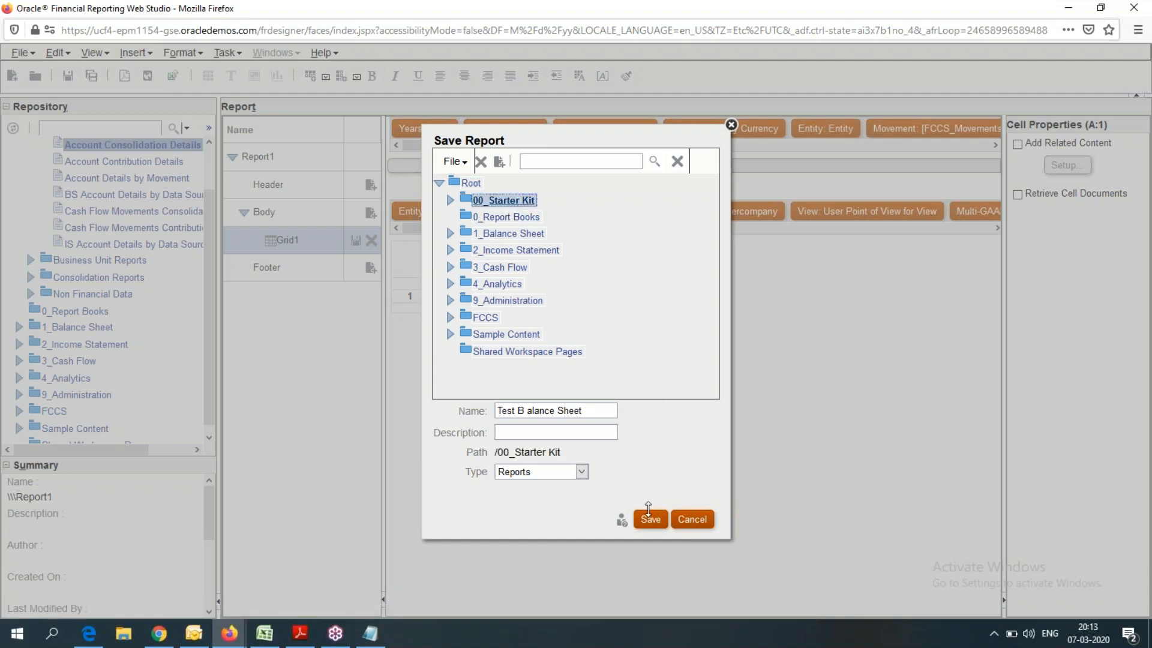
click(650, 519)
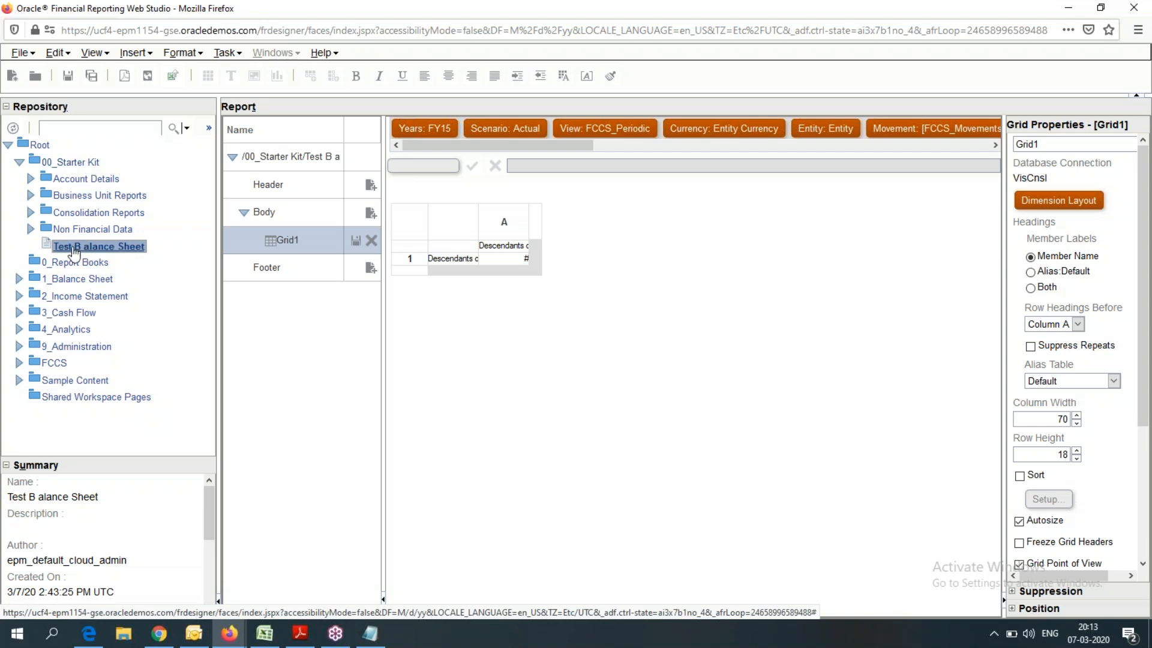
Preview the saved report in its web version, examine the account rows and period columns, and close the preview
click(93, 251)
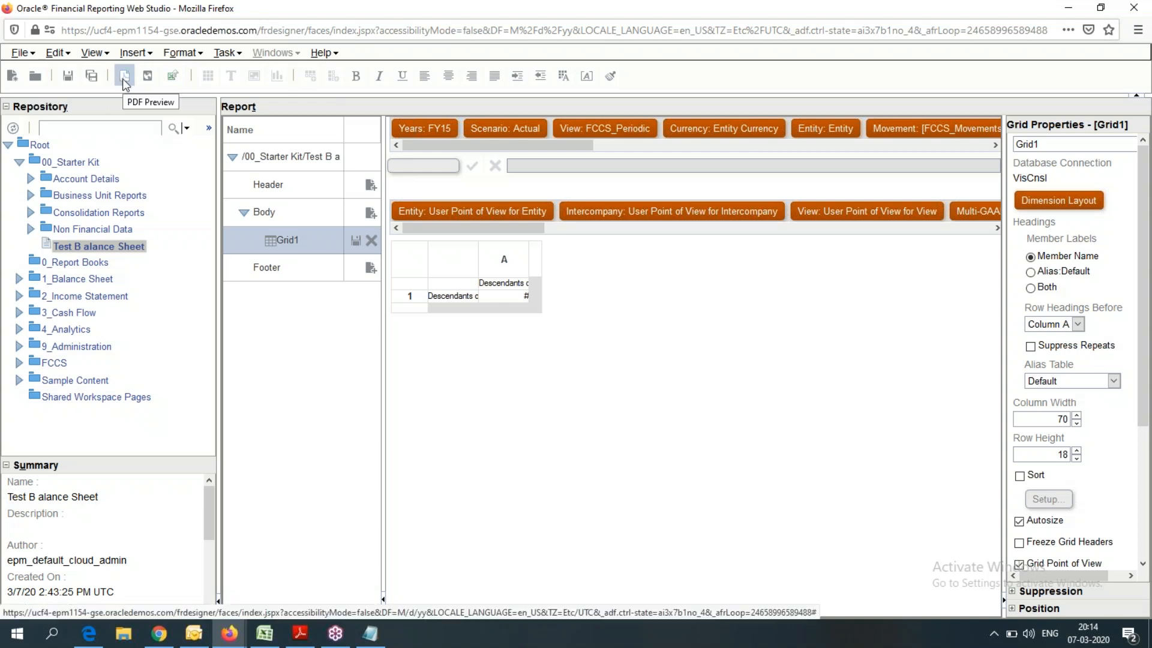
click(147, 76)
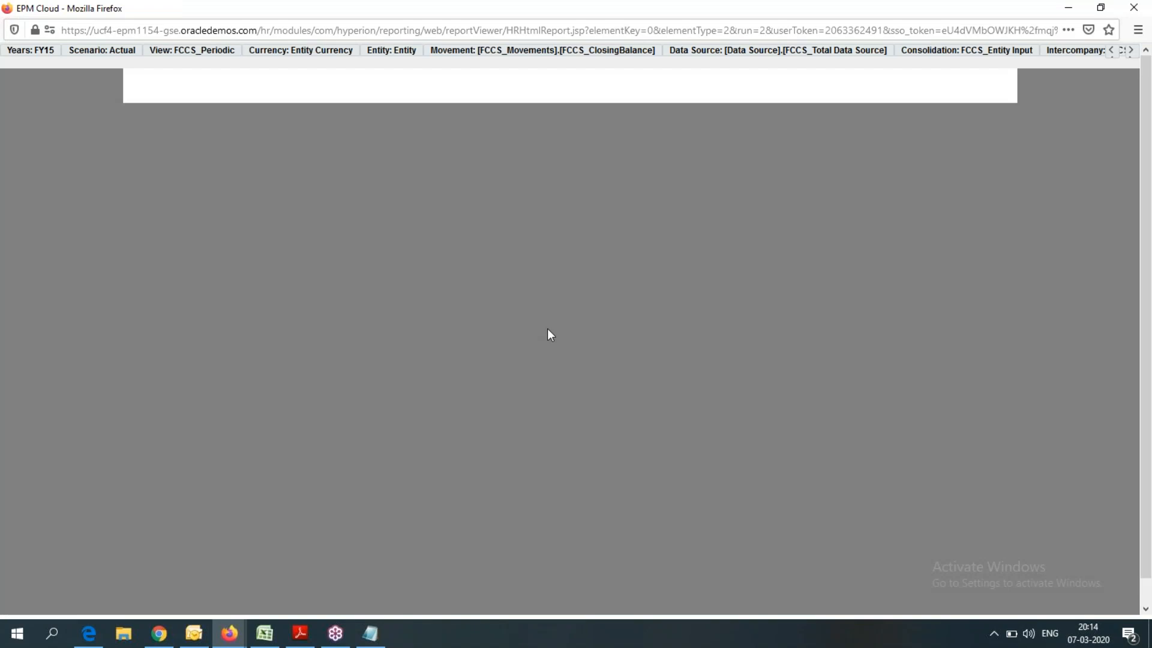
scroll(498, 318, down, 1)
scroll(498, 318, down, 20)
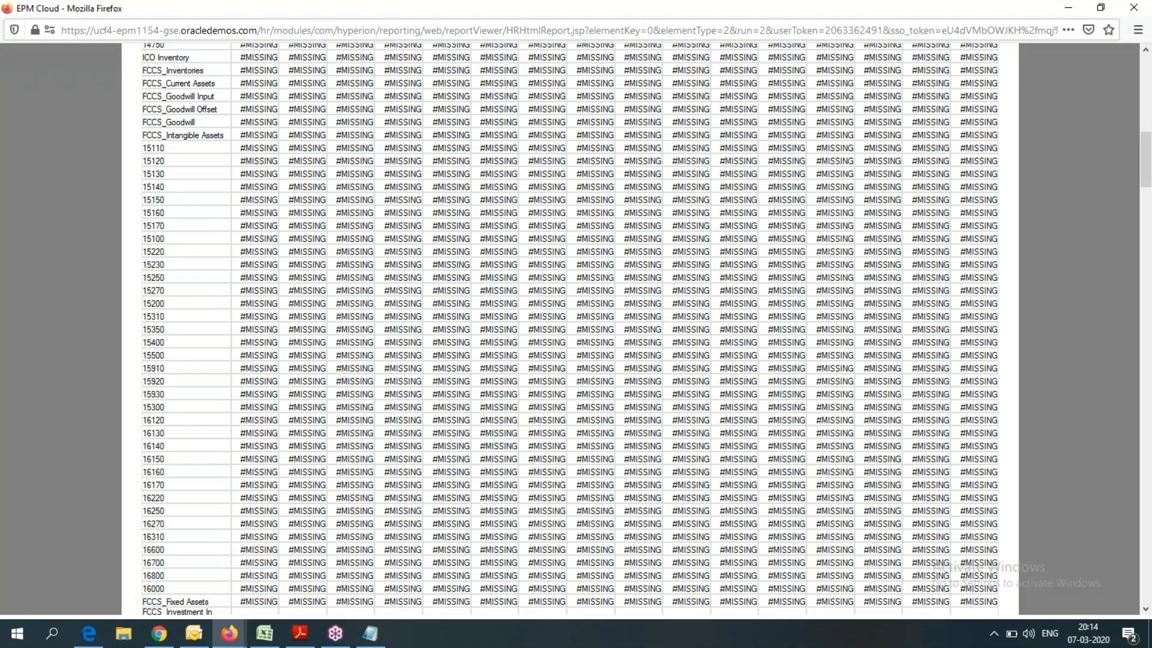
scroll(498, 318, up, 20)
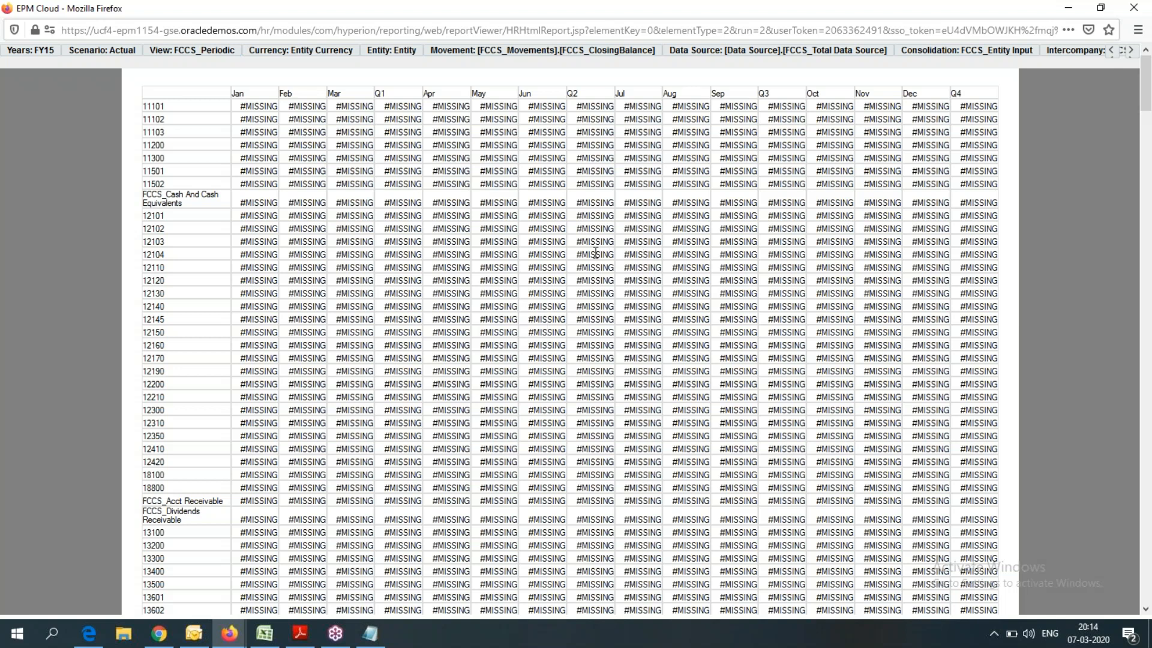
click(1135, 9)
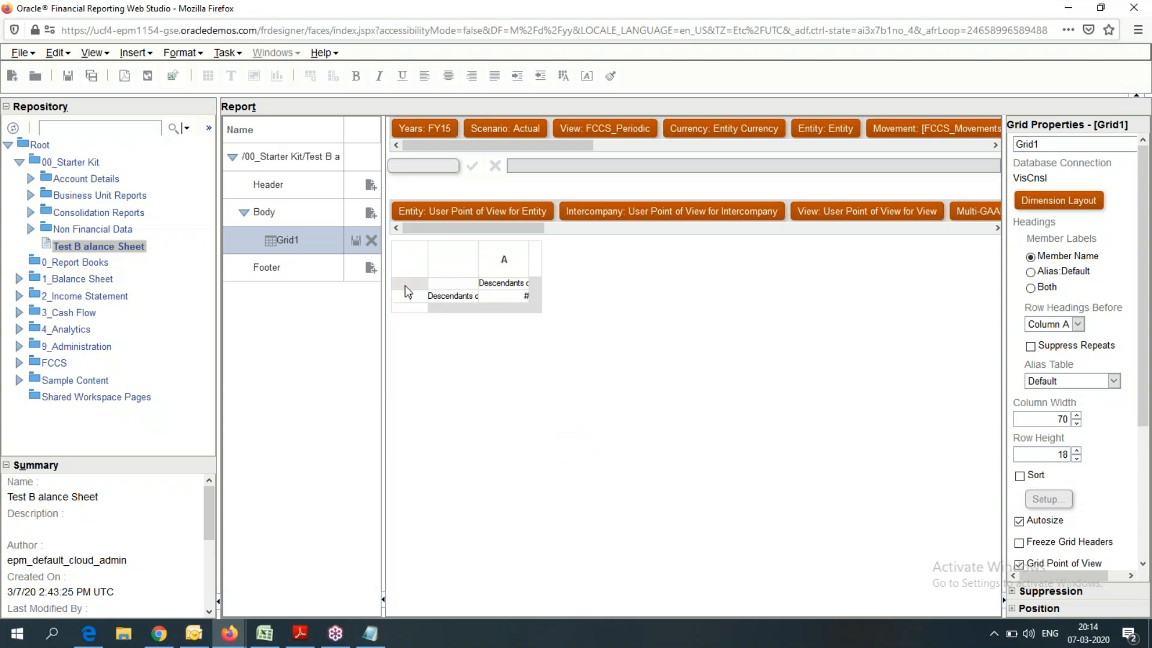
Remove Descendants of YearTotal from the selected Period members of column A's heading
click(514, 285)
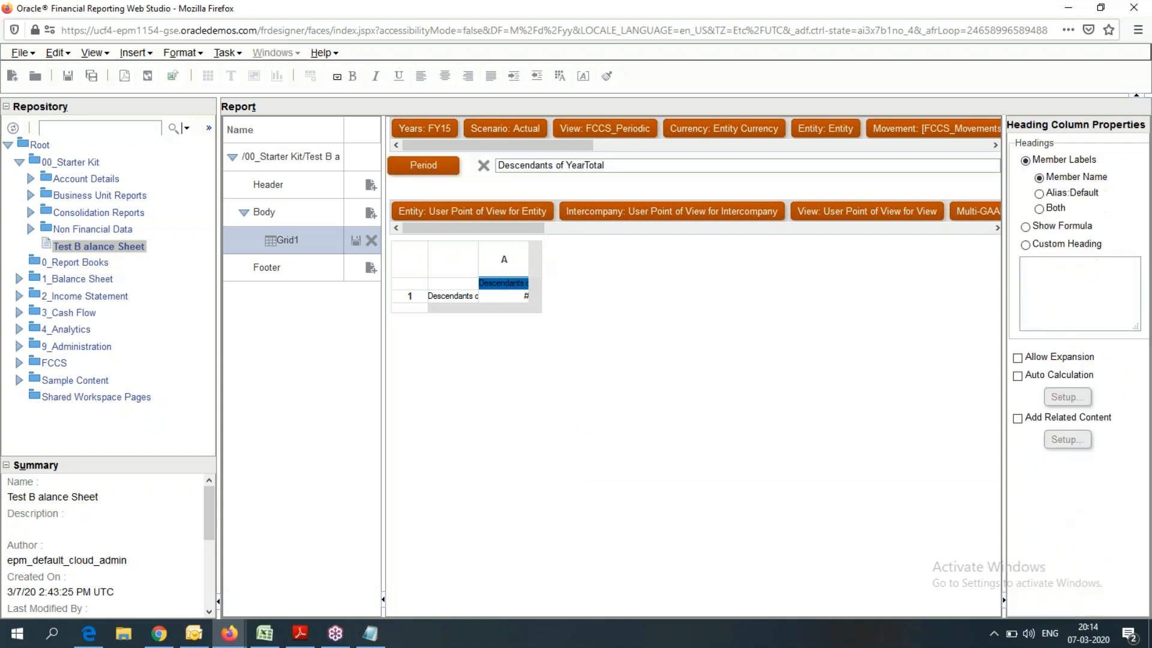
click(420, 166)
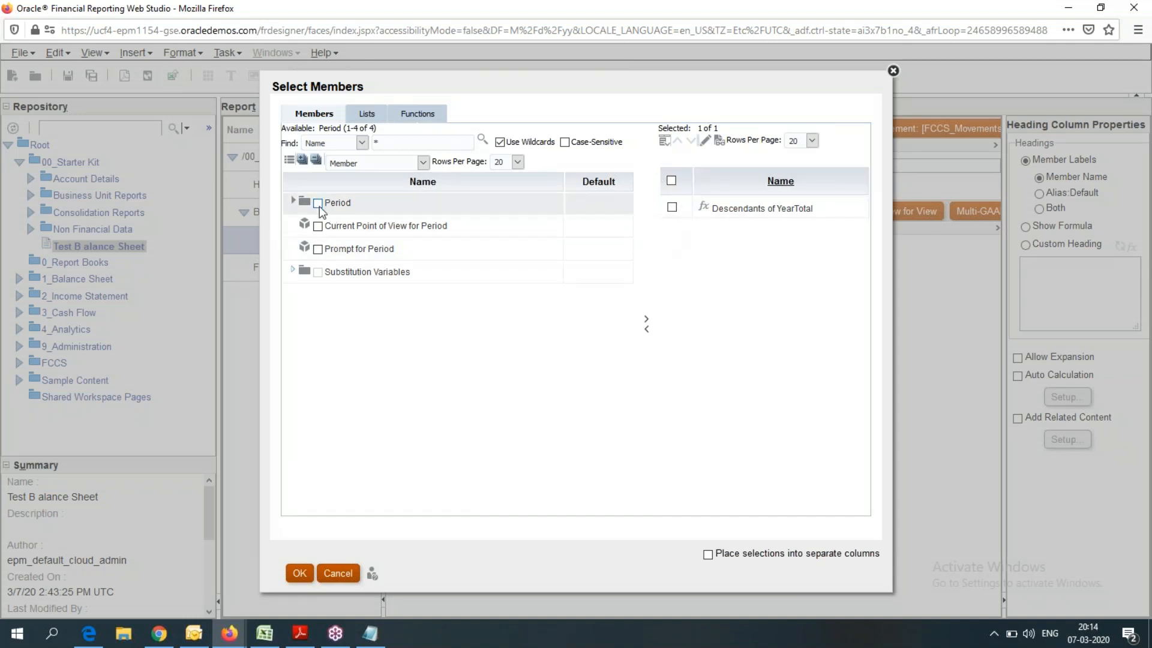
click(293, 202)
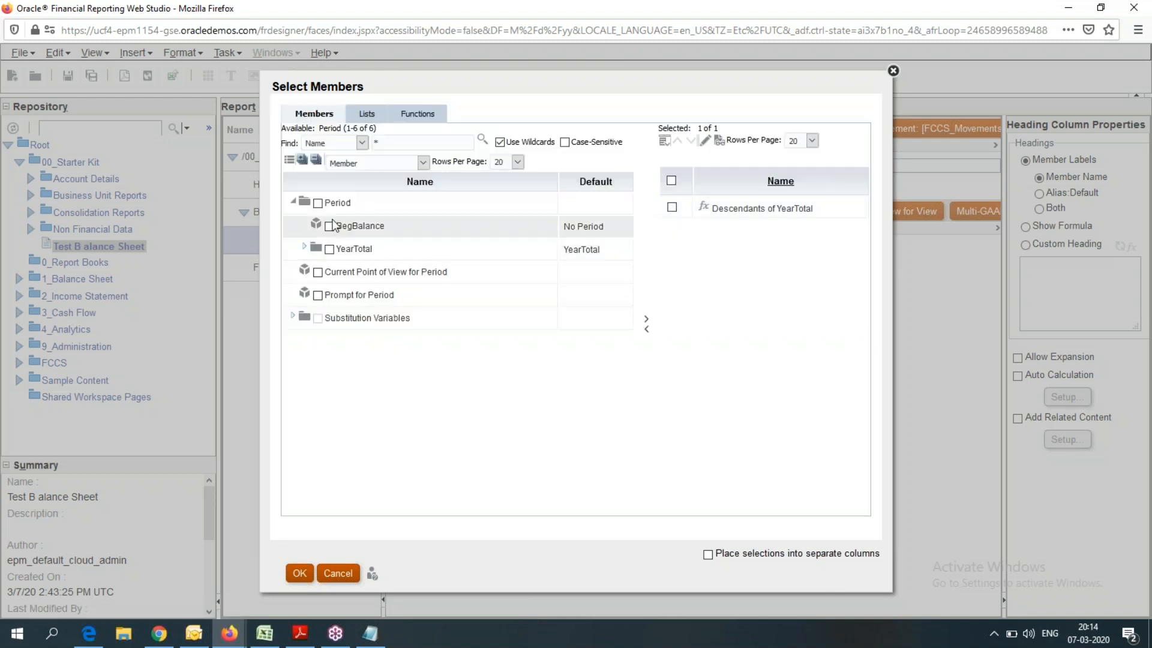
click(671, 207)
click(646, 318)
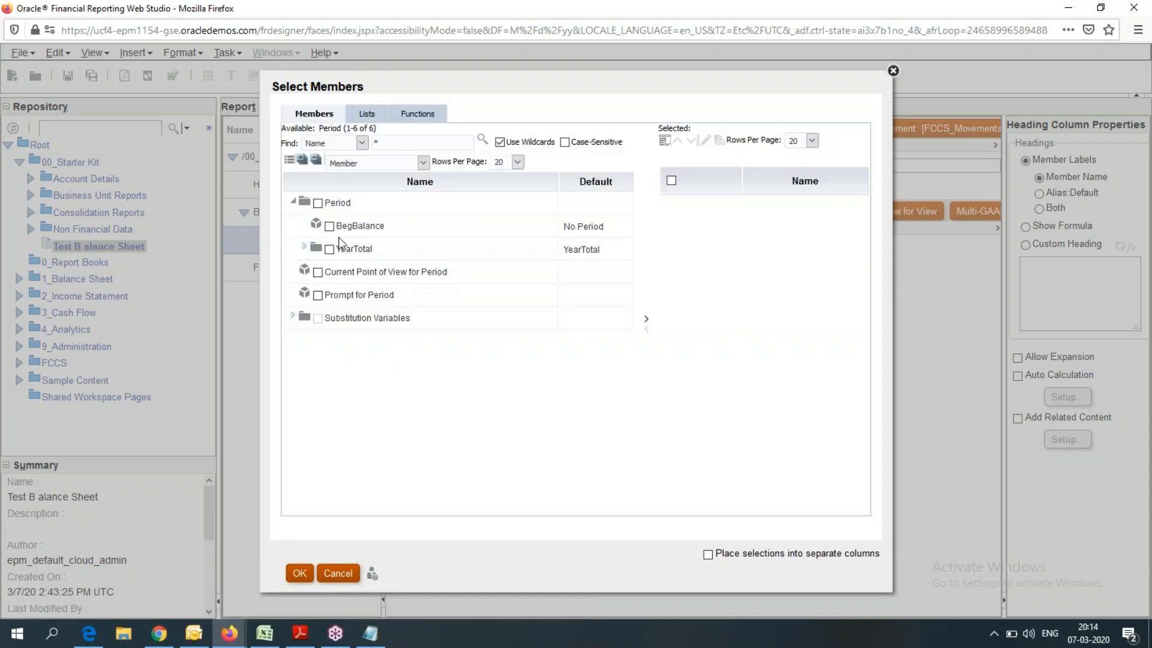
Expand YearTotal in the Period hierarchy and mark the Children function for column A's heading
click(304, 246)
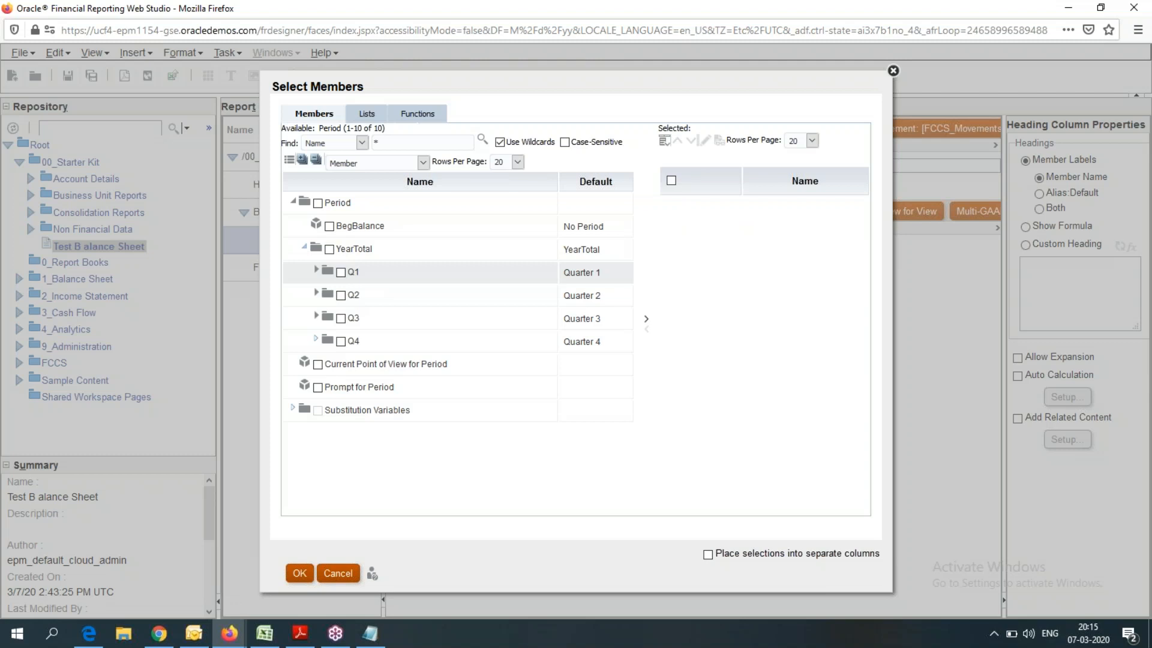
click(428, 108)
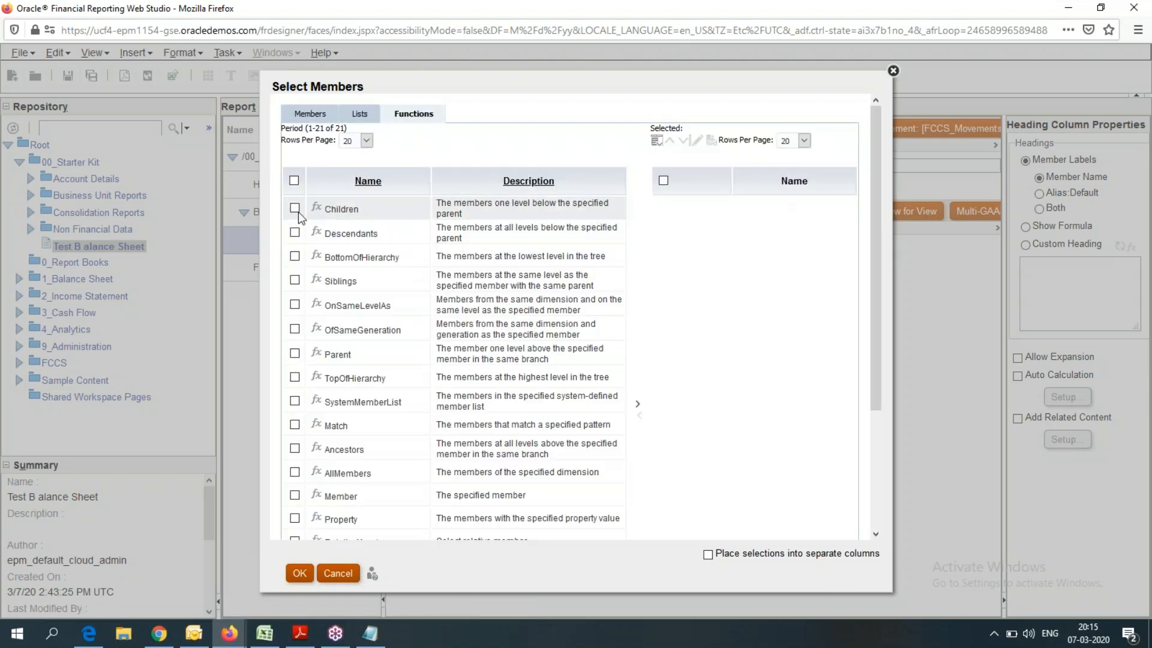
click(295, 208)
Try to confirm the Period selection with the Children function only marked, not added to the selected items
click(302, 575)
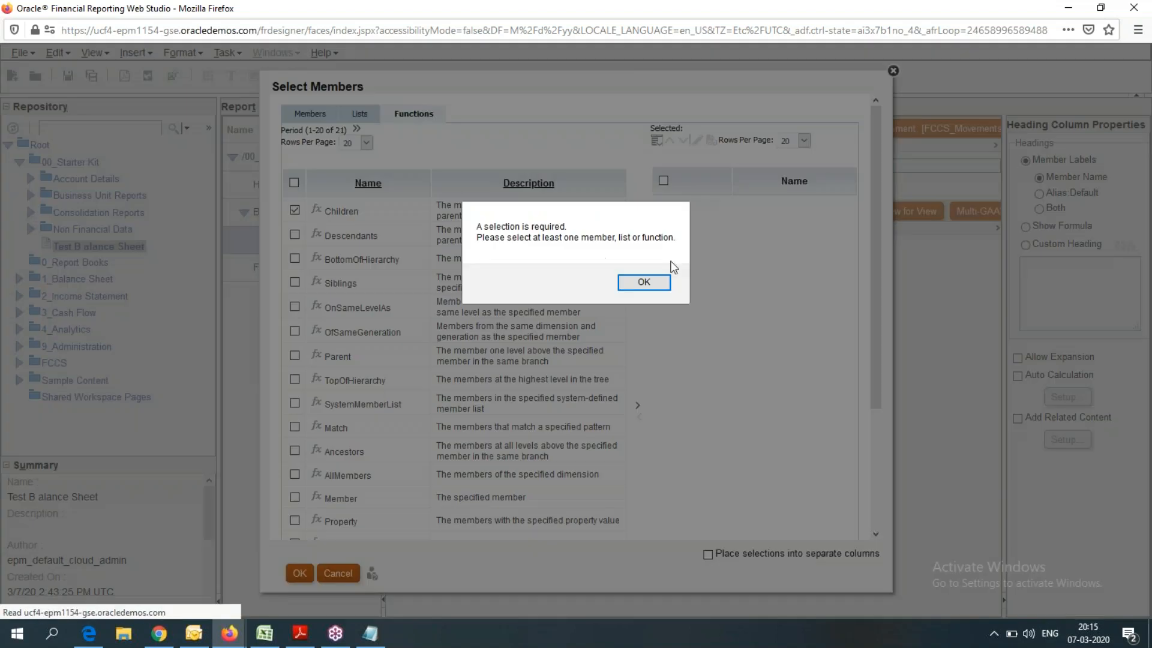
click(644, 283)
double_click(338, 216)
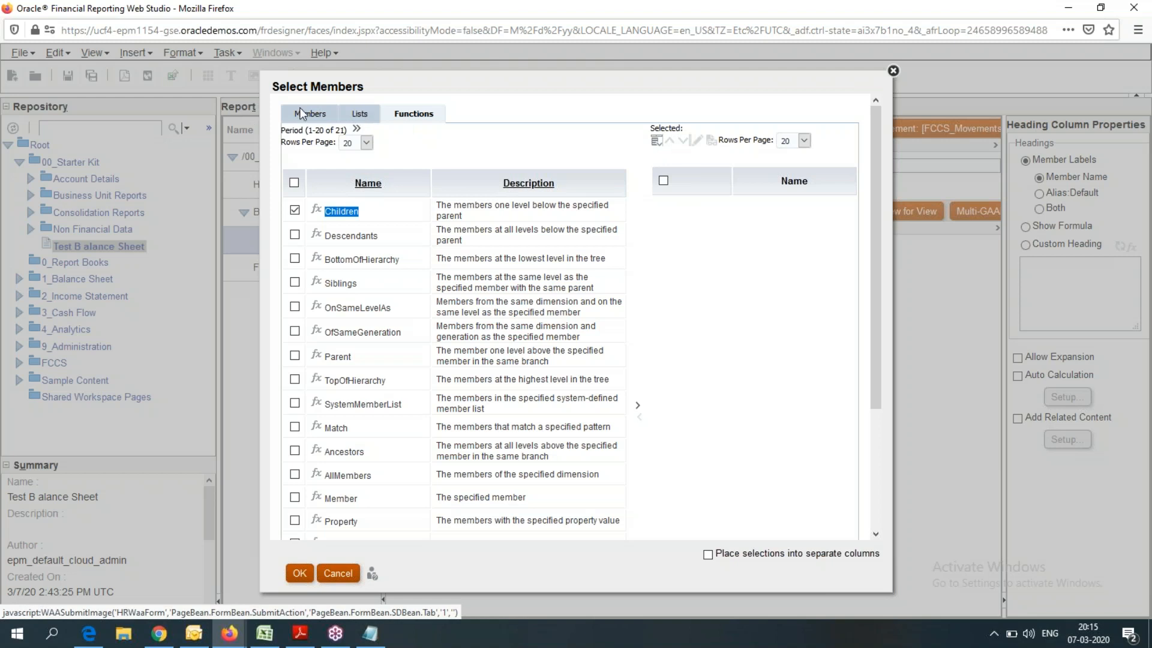
click(299, 572)
click(341, 272)
click(418, 116)
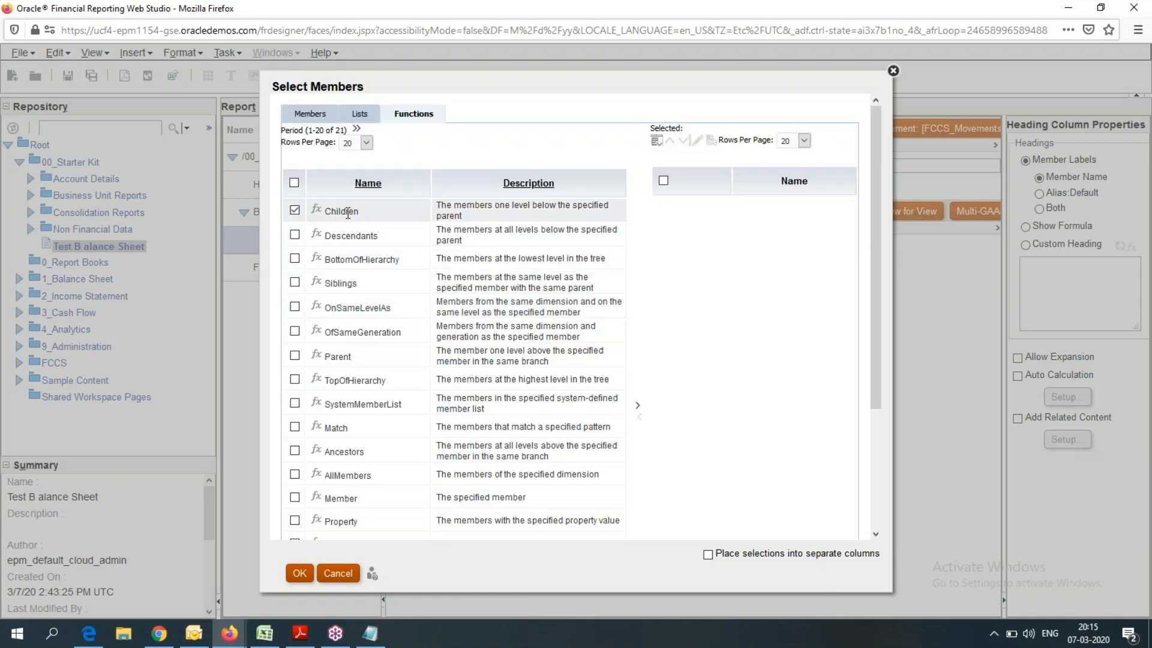
click(304, 571)
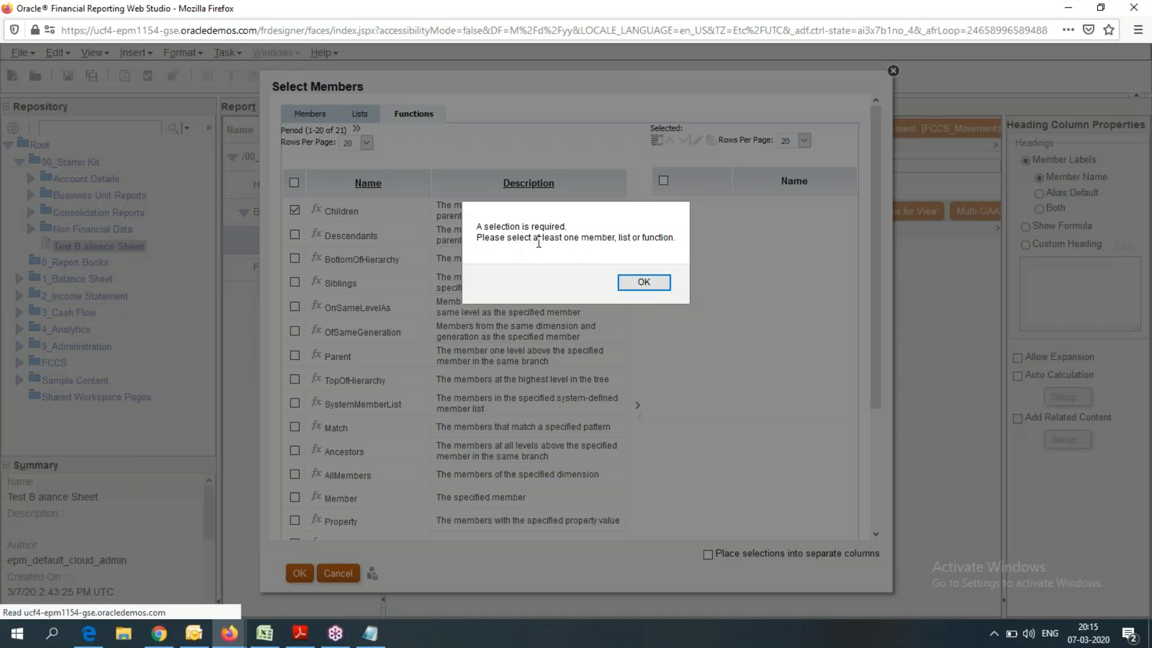
click(641, 282)
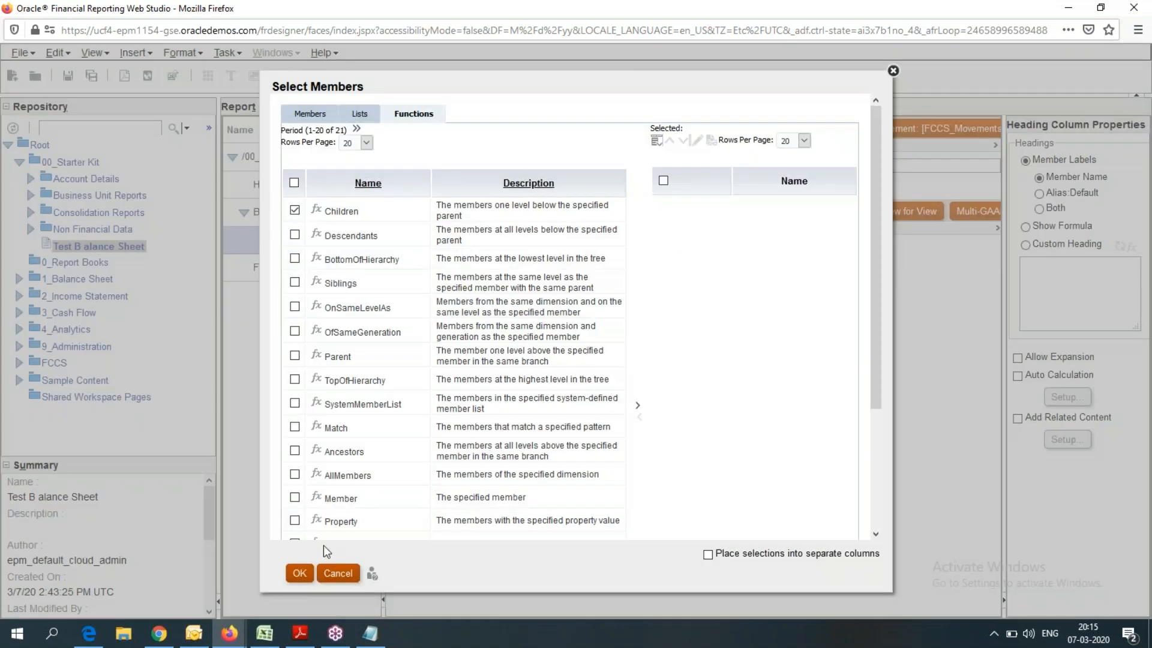
Add the Children function to the Period selection and set its Member parameter to Q1 under YearTotal
click(637, 405)
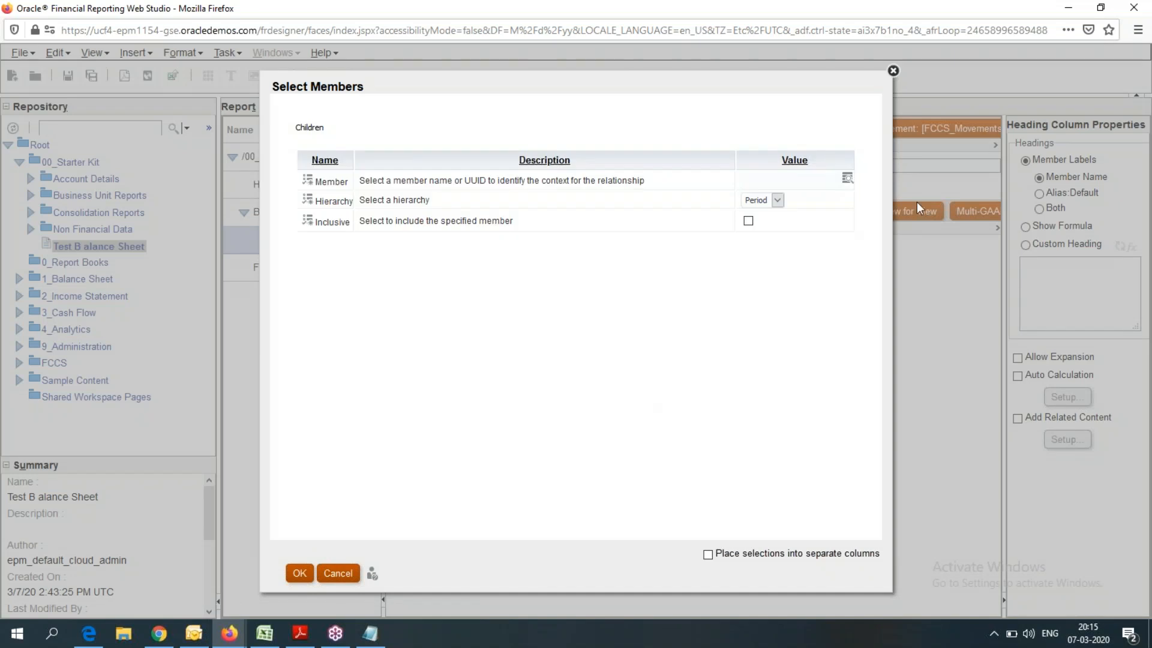
click(847, 178)
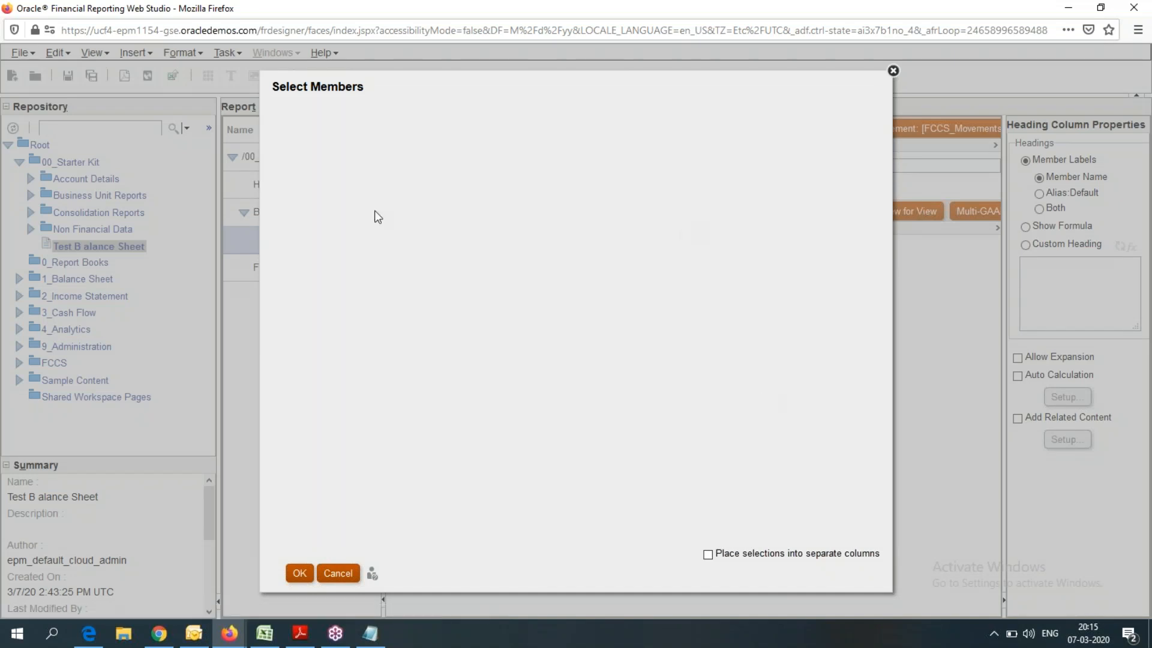
click(309, 197)
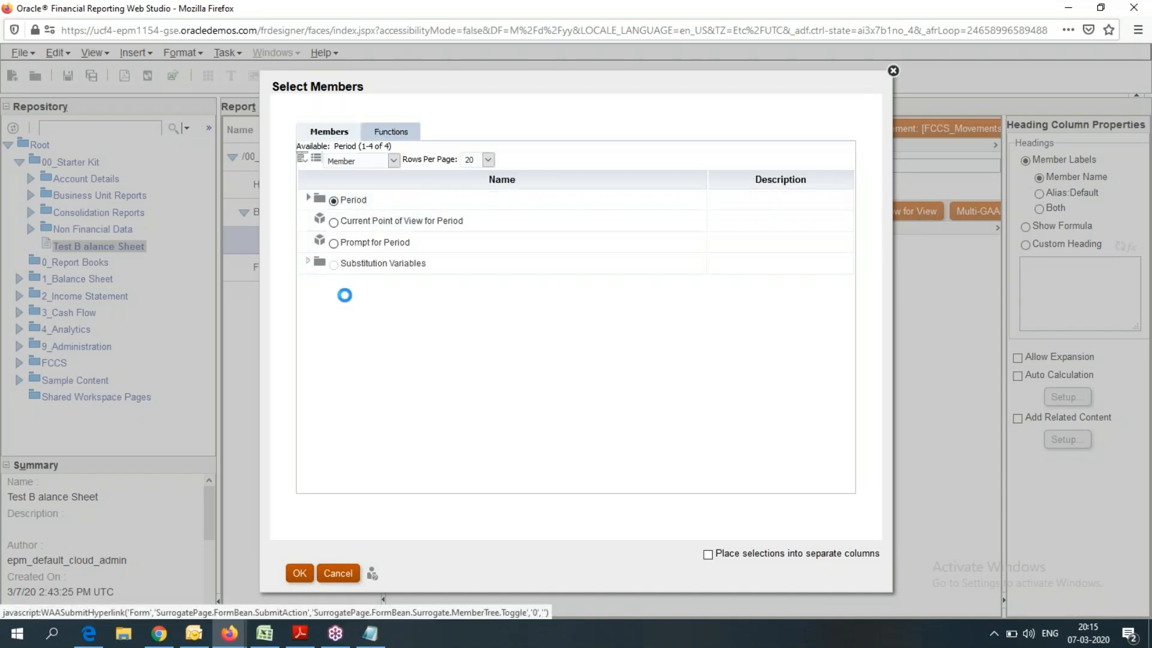
click(319, 240)
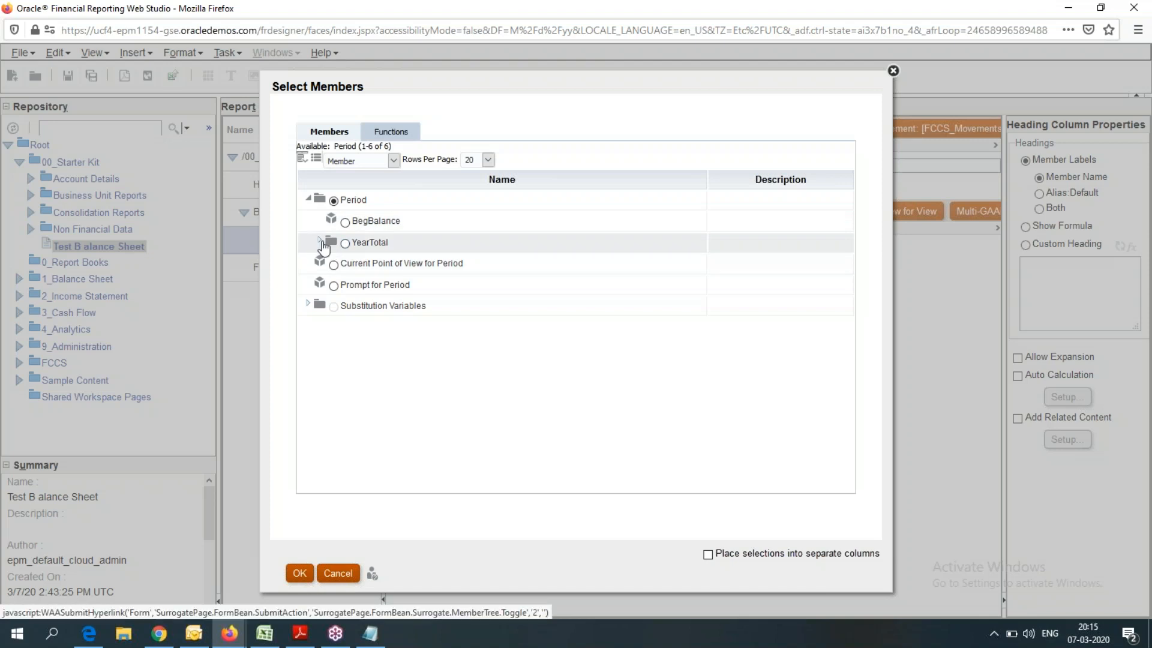
click(357, 265)
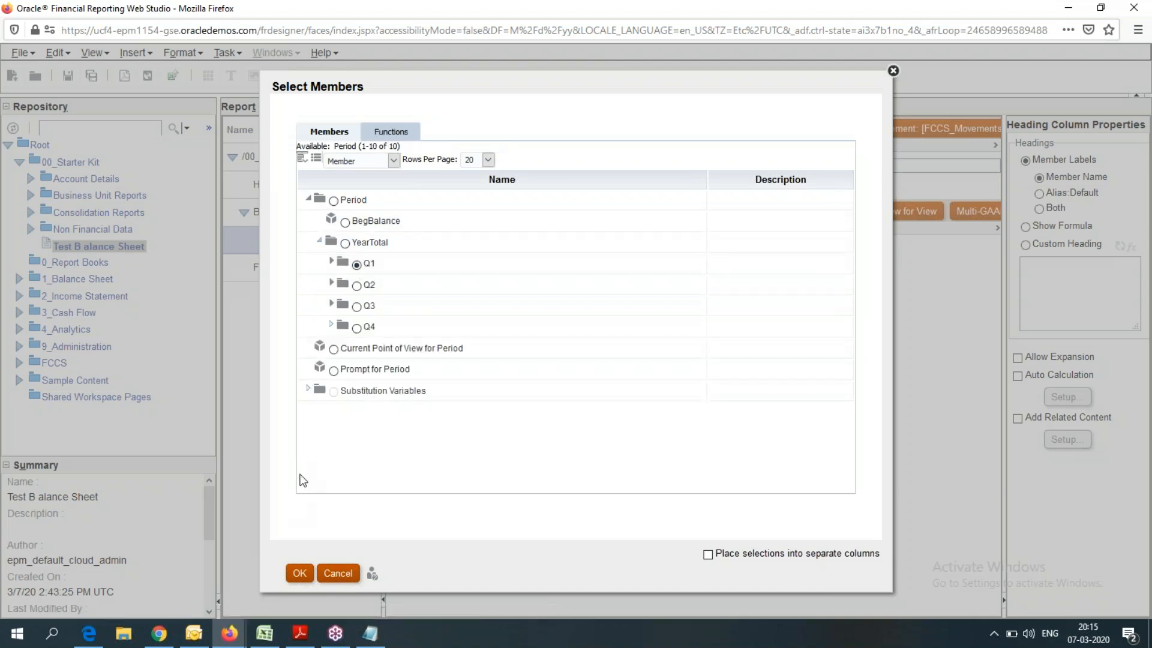
click(303, 574)
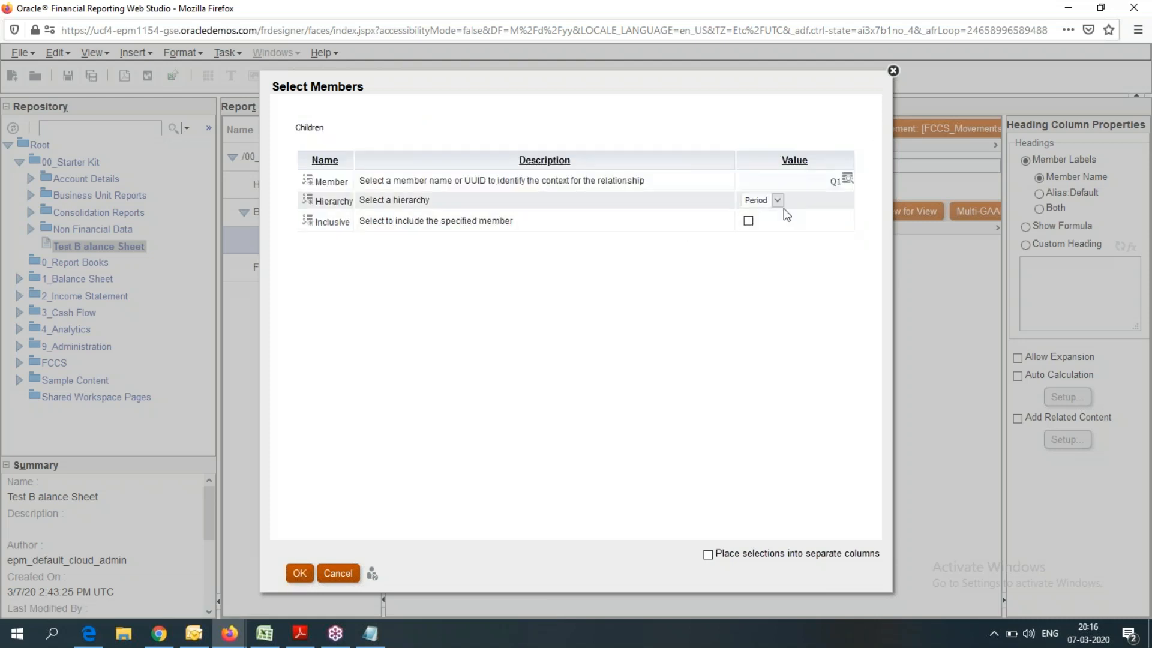
Make the Children function inclusive and apply it to column A's Period heading
click(748, 221)
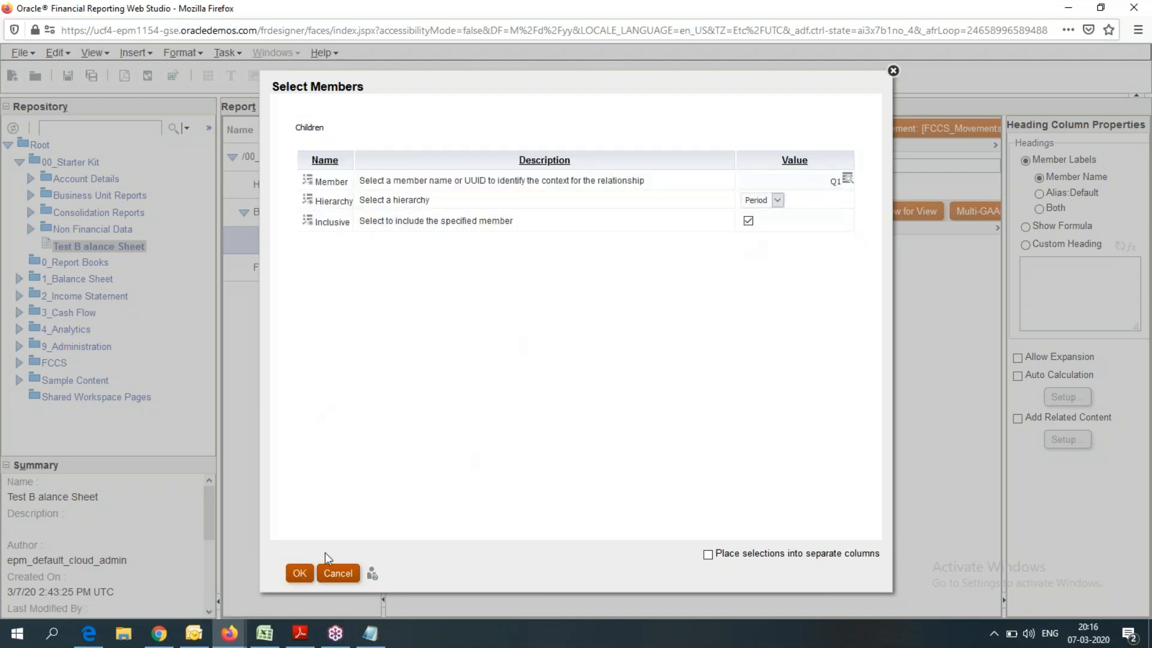
click(299, 574)
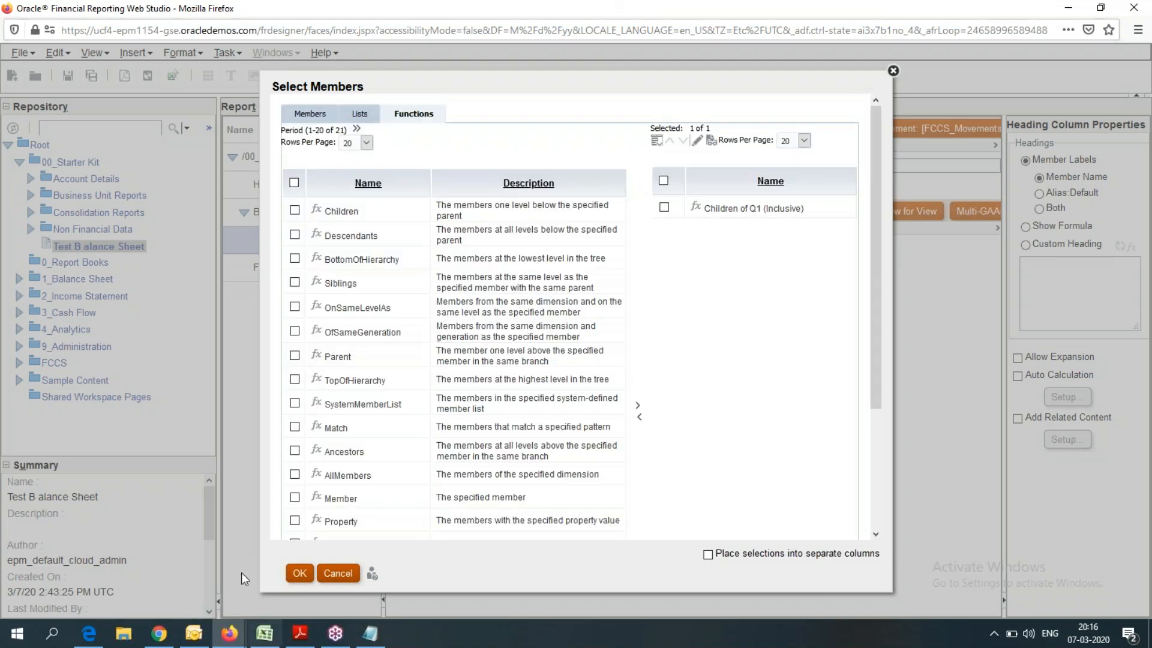
click(299, 574)
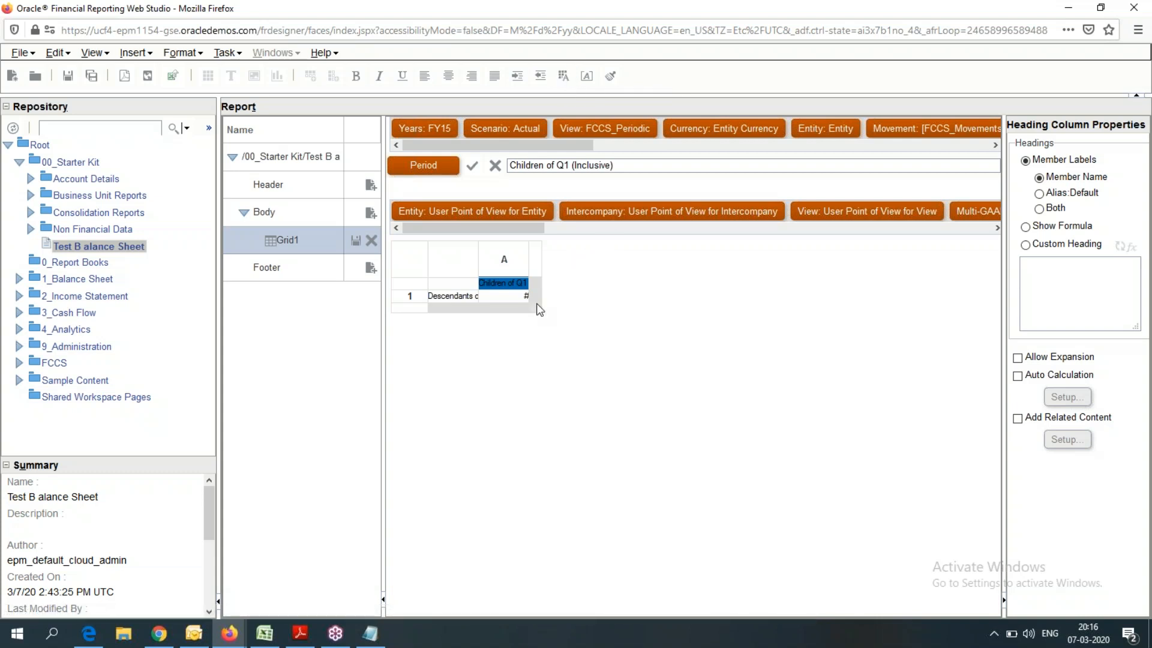
Format the column A heading cell's positive numbers with a $ prefix and no suffix
click(564, 75)
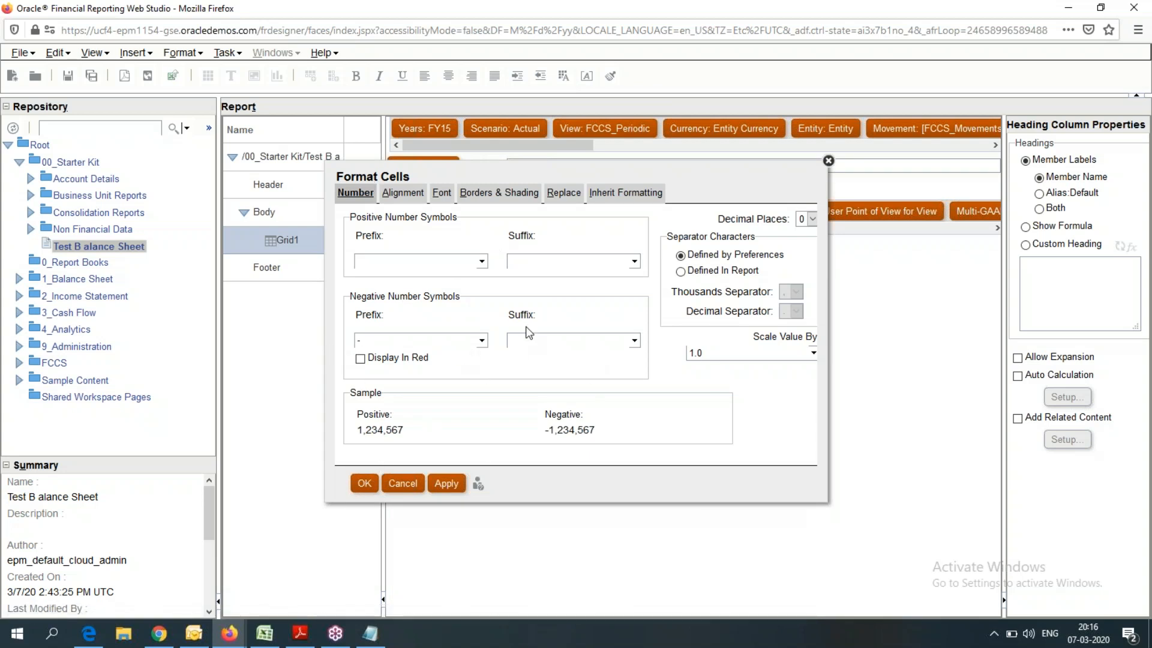
click(482, 262)
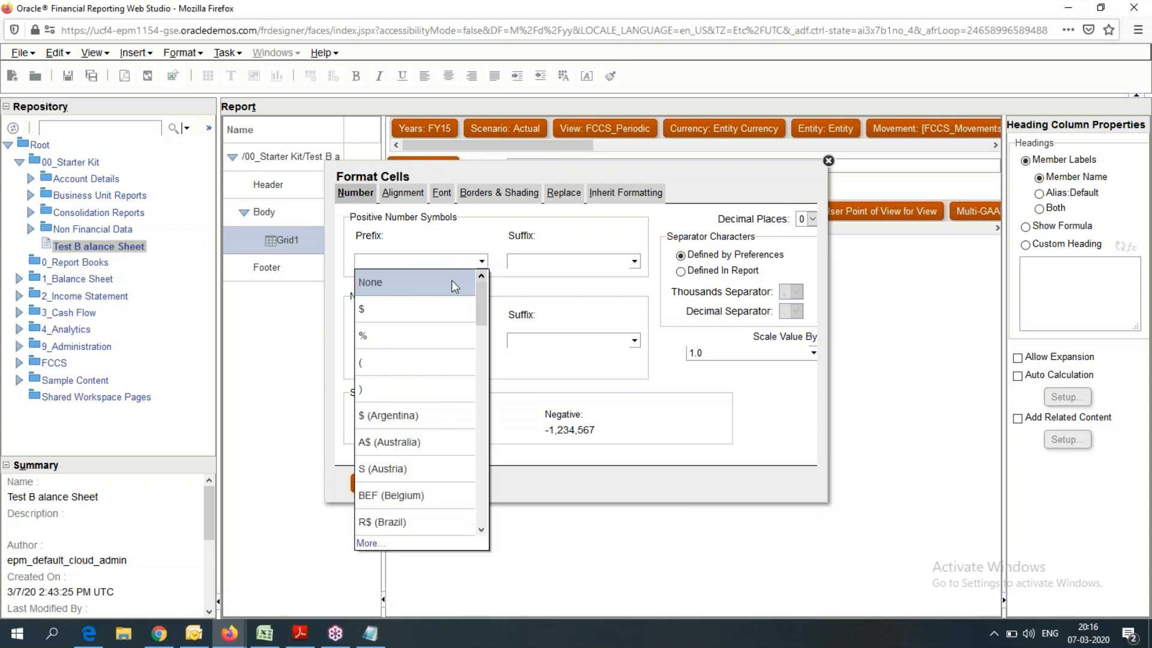
click(372, 309)
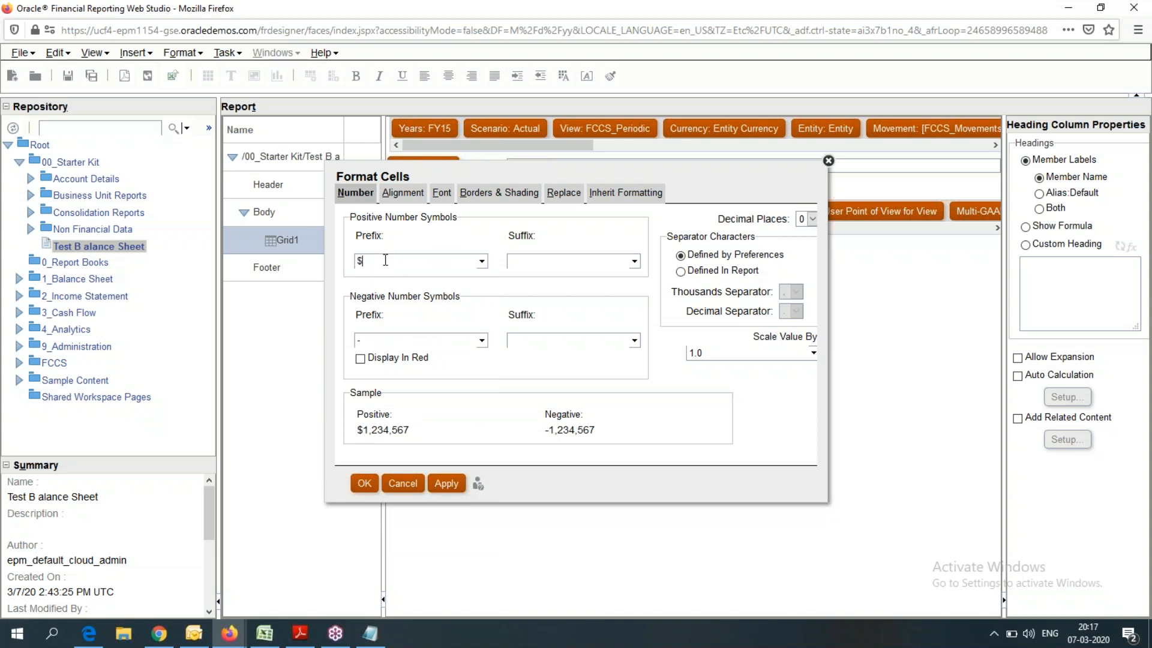
click(631, 262)
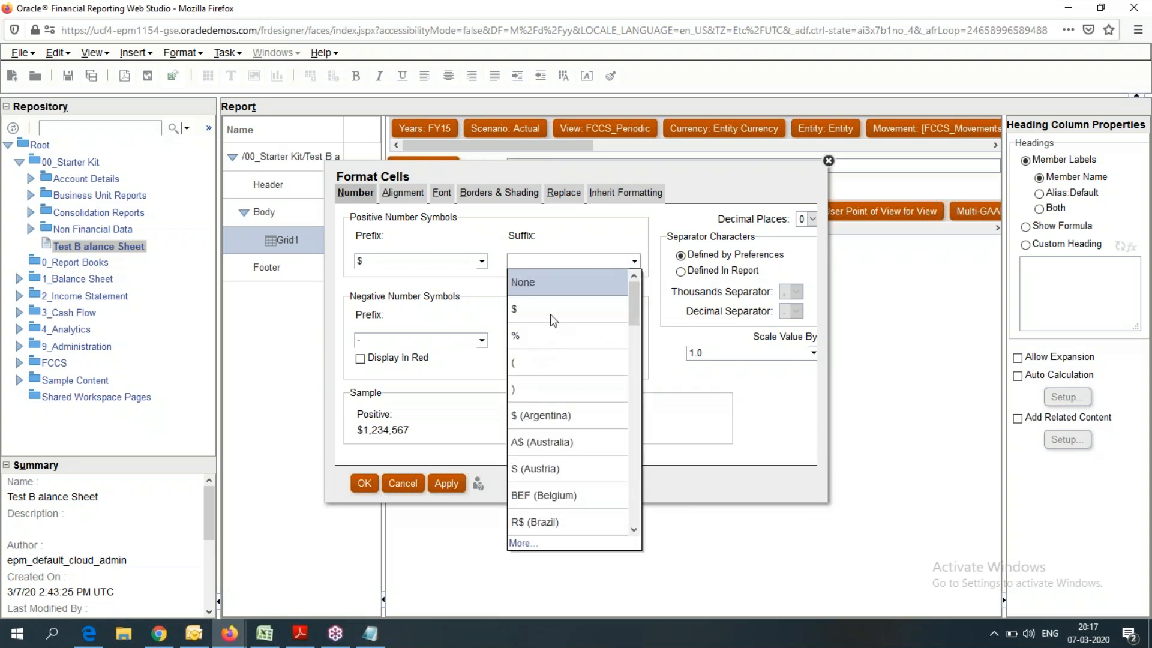
click(603, 233)
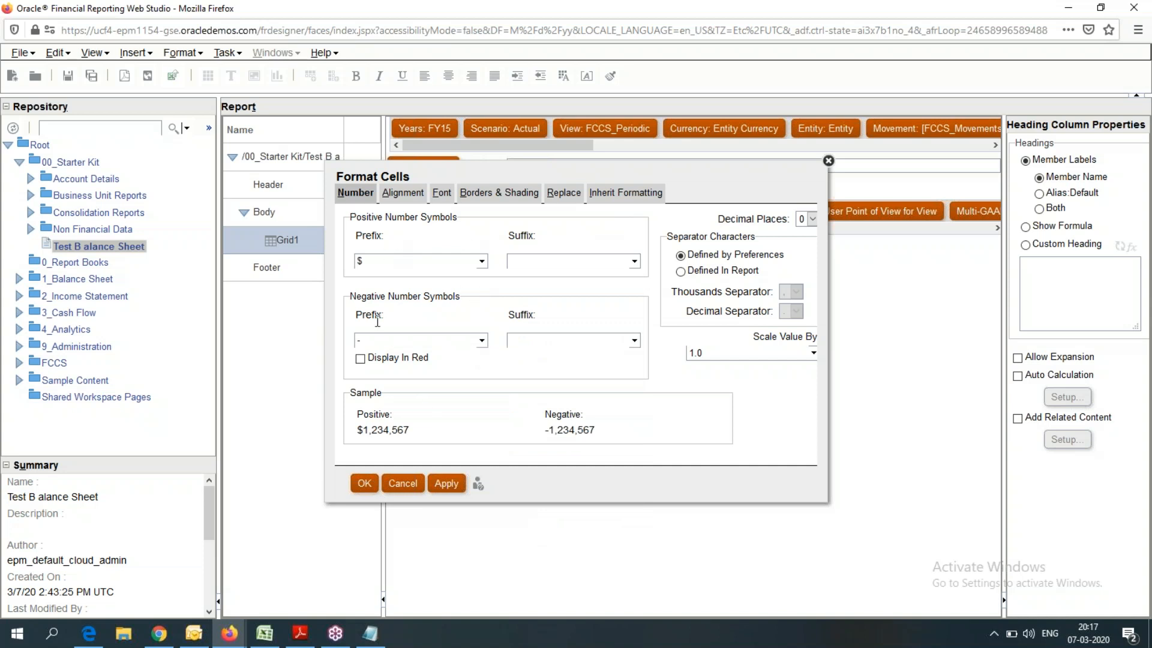
Set the negative number symbols to the prefix "(" and the suffix ")"
drag(478, 297, 360, 293)
click(432, 332)
click(481, 344)
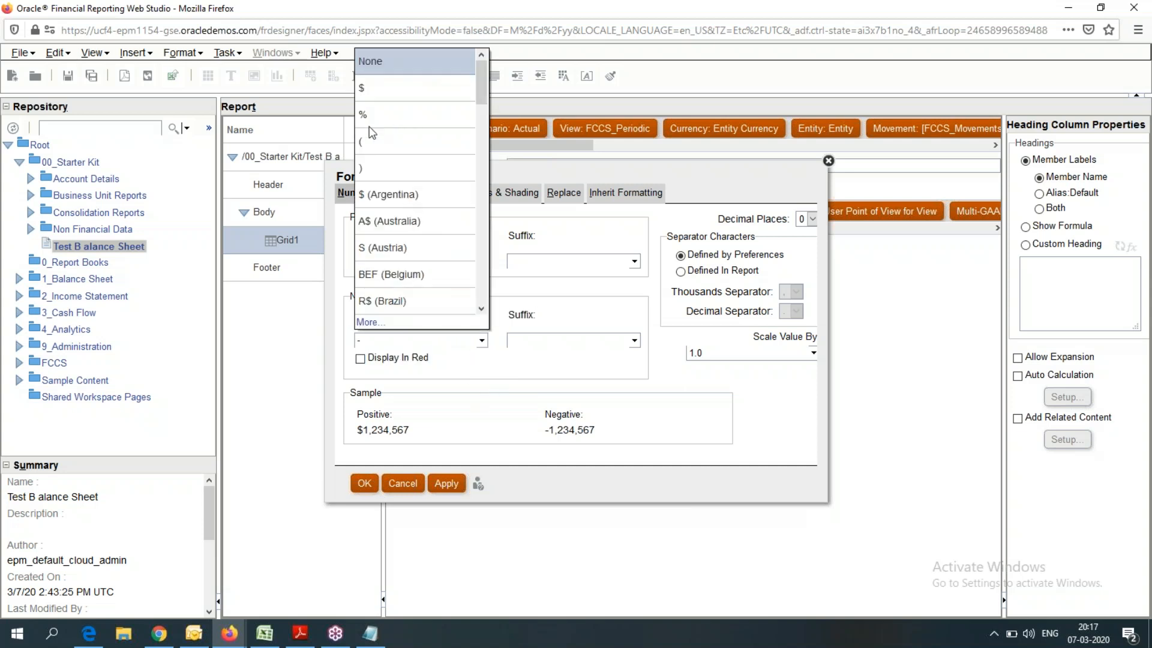
click(369, 144)
click(634, 340)
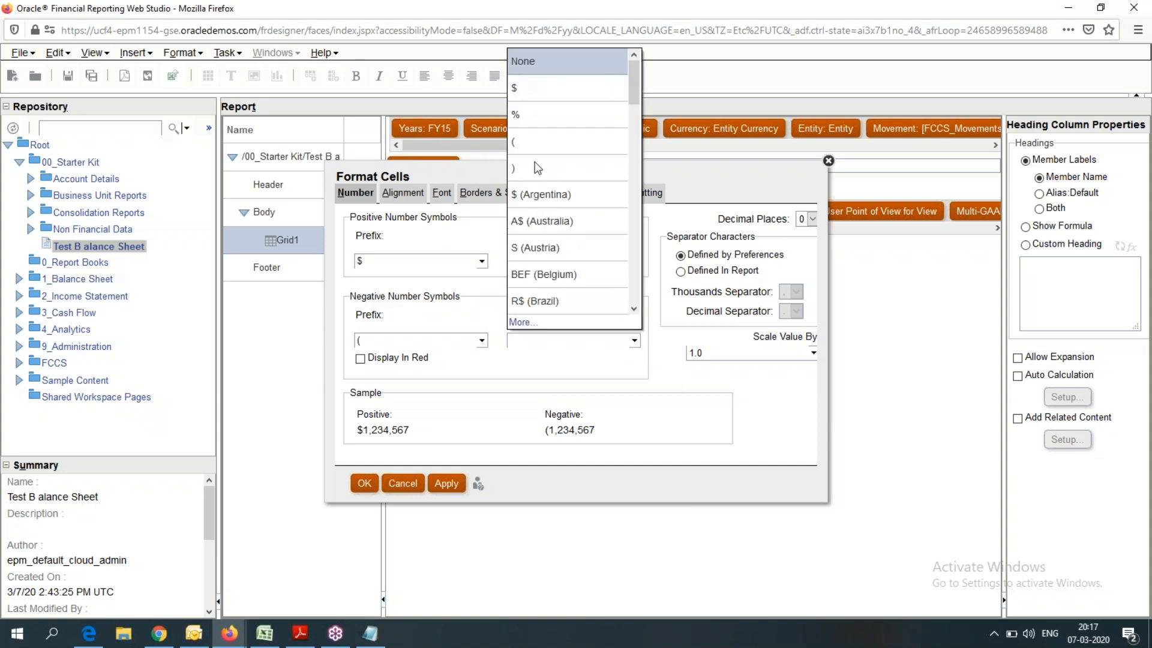
click(537, 168)
Review the cell's alignment settings and set its font style to Bold
click(393, 193)
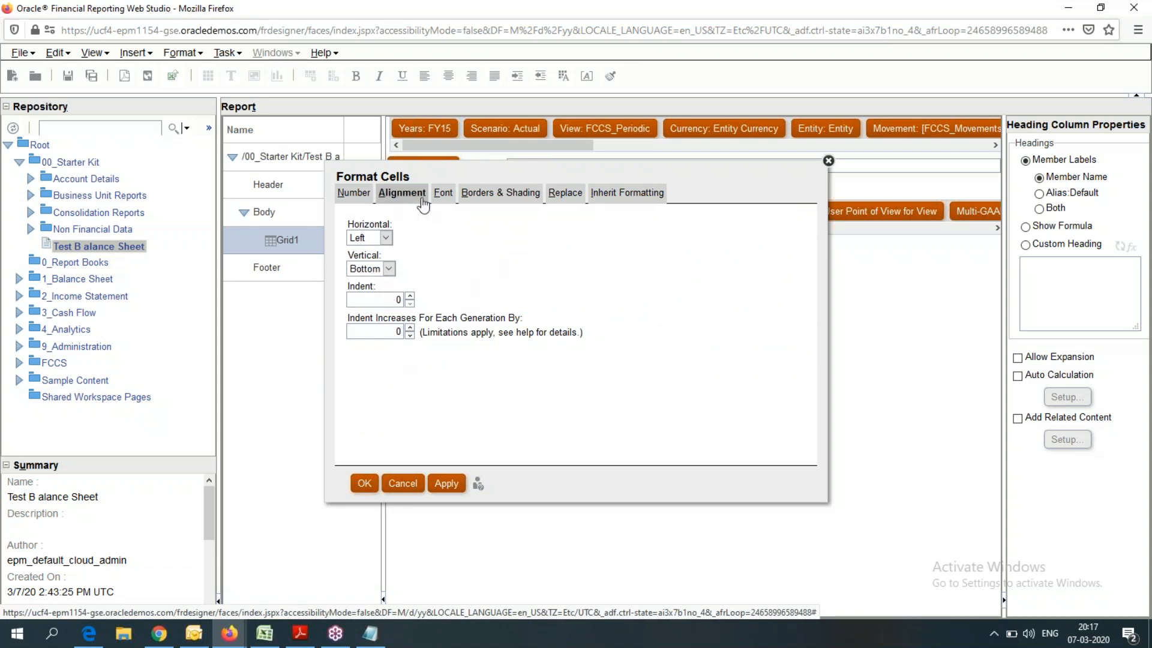
click(443, 193)
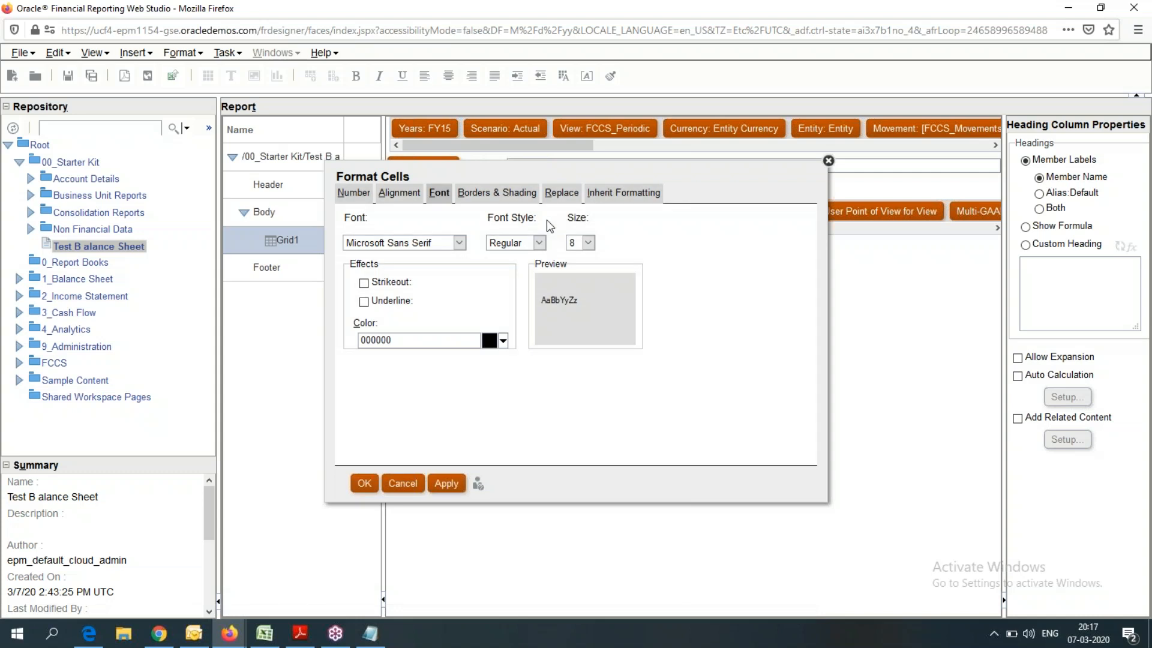
click(539, 243)
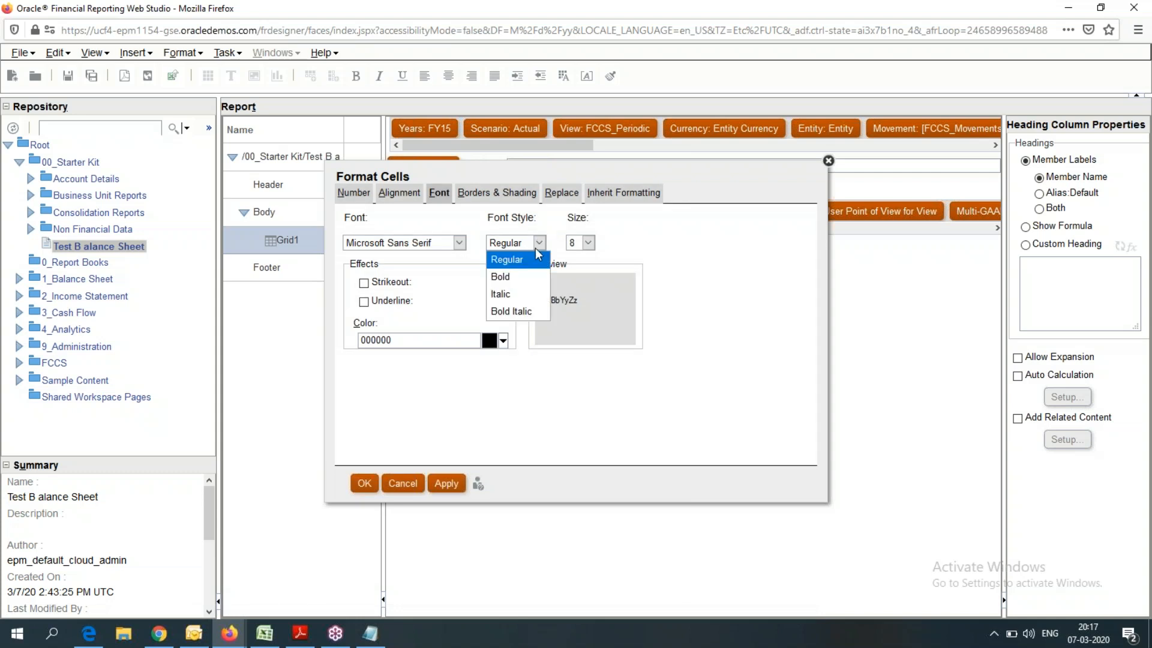
click(510, 276)
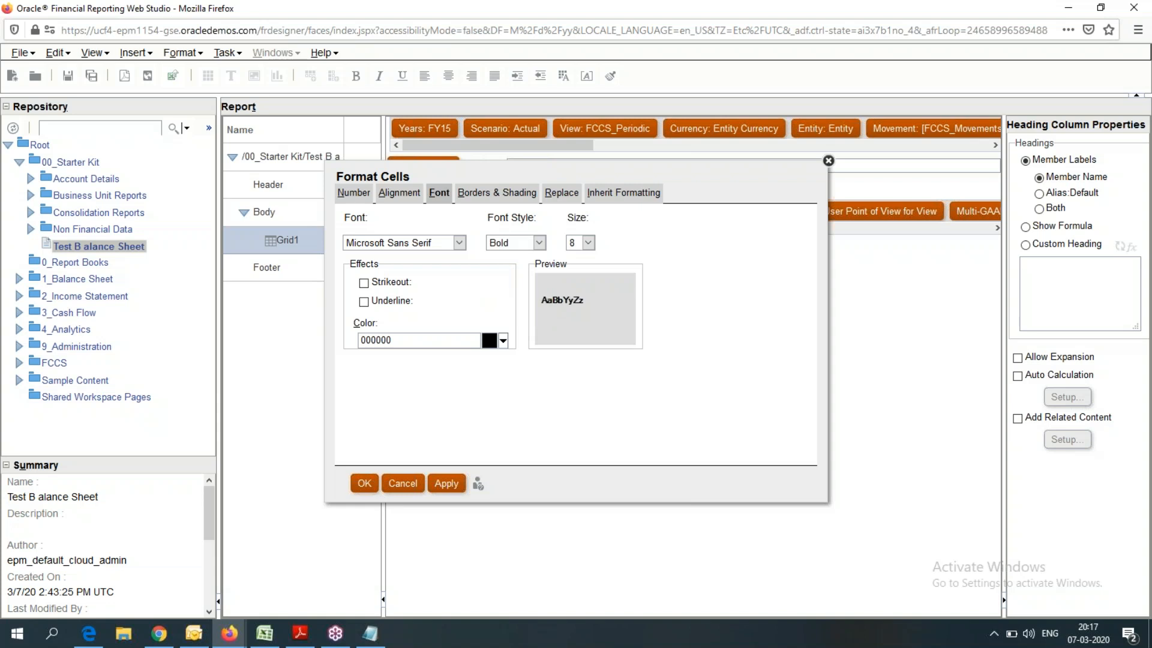
Review the fonts and font sizes offered for the column A heading cell
click(459, 245)
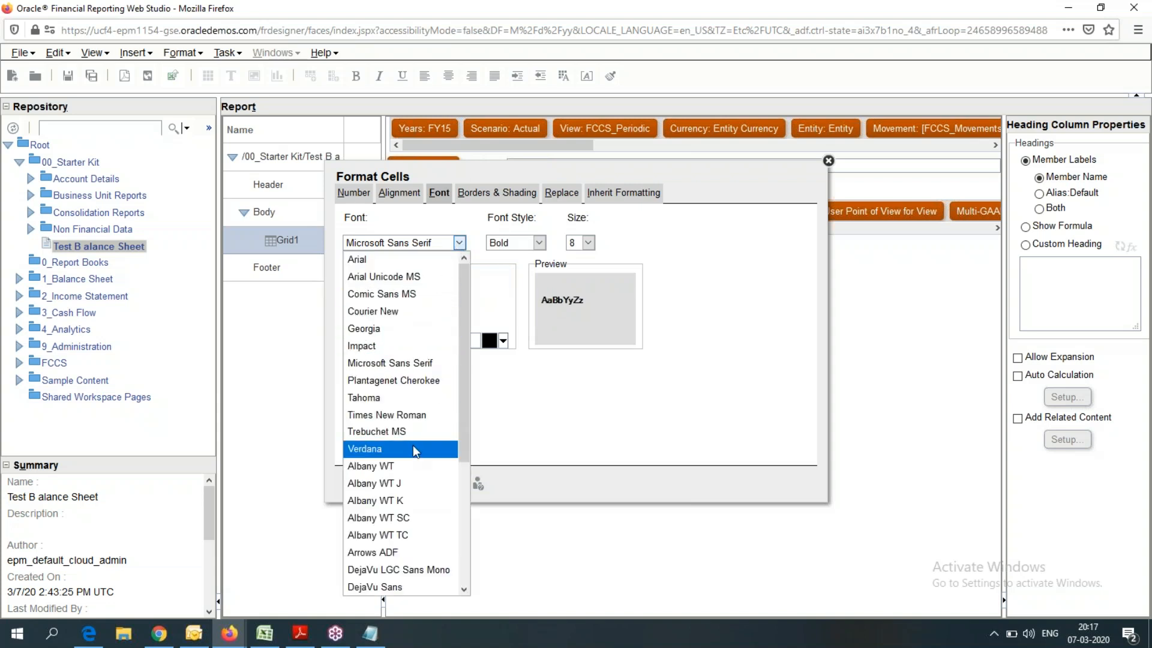
scroll(414, 451, down, 1)
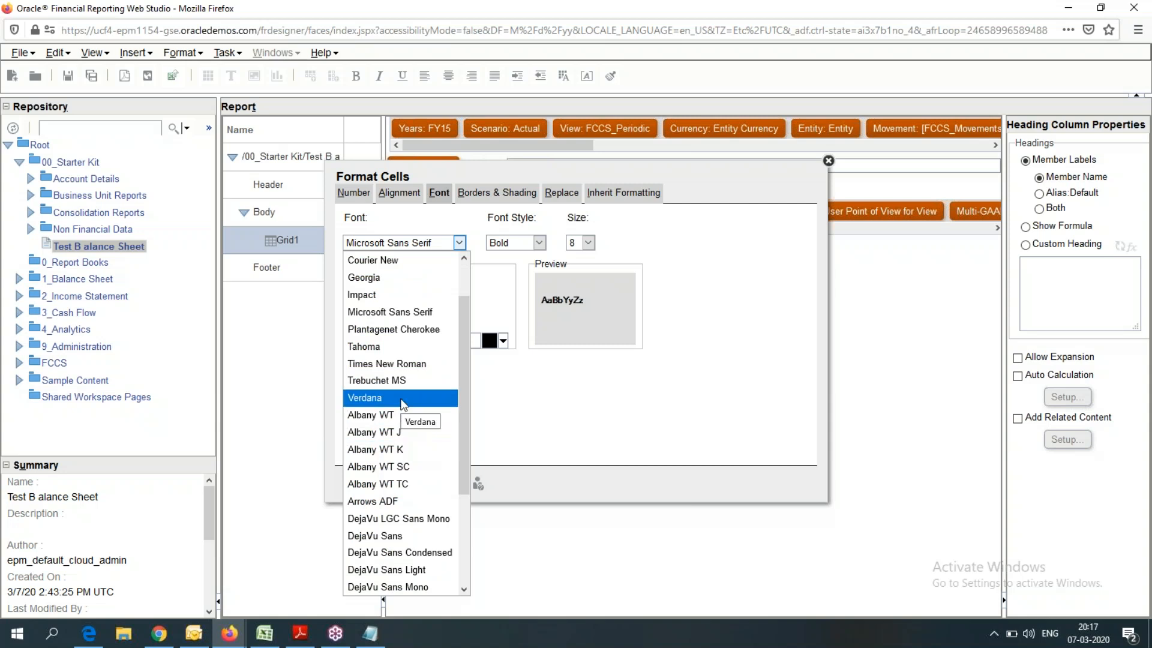
scroll(399, 398, up, 1)
click(655, 414)
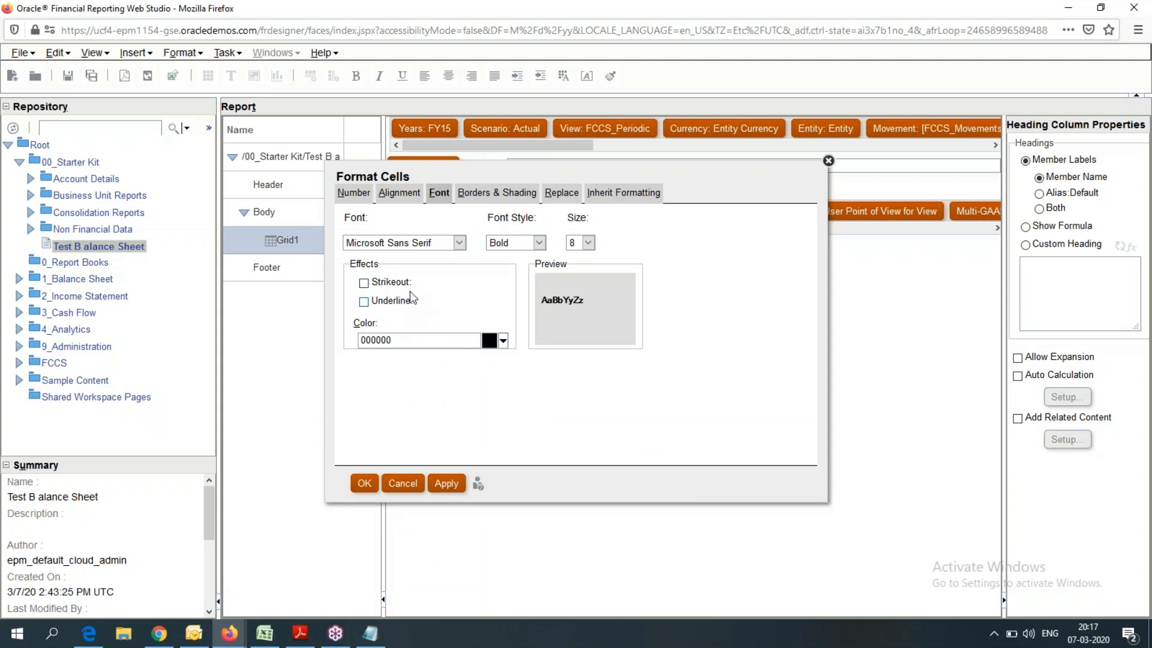
click(588, 244)
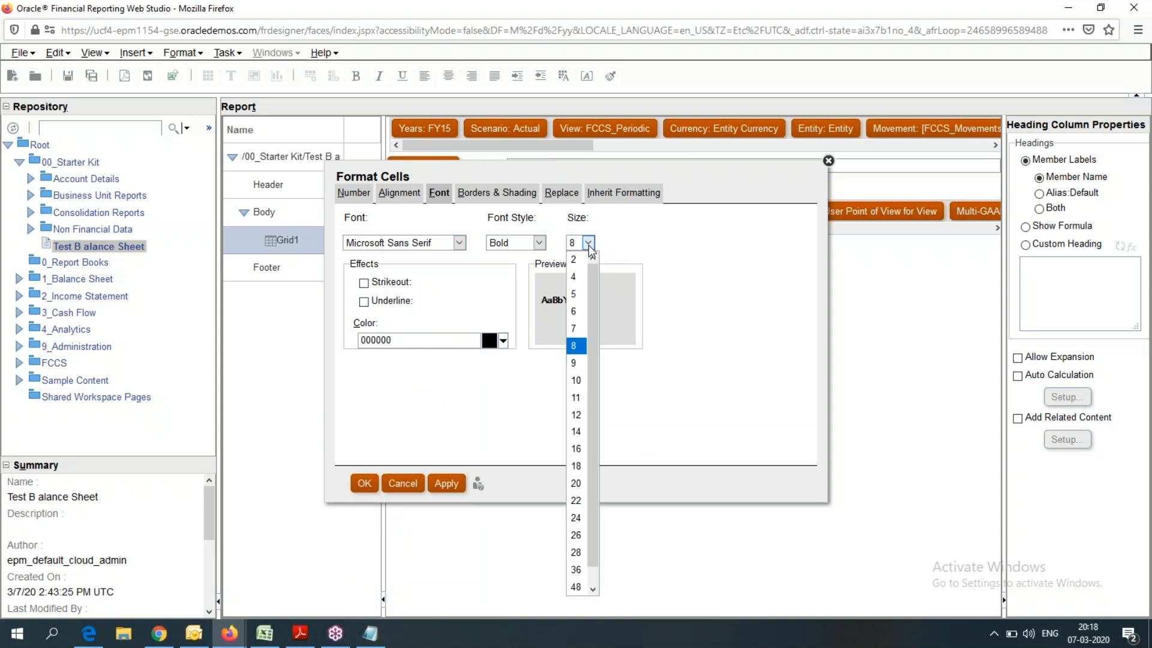
click(740, 221)
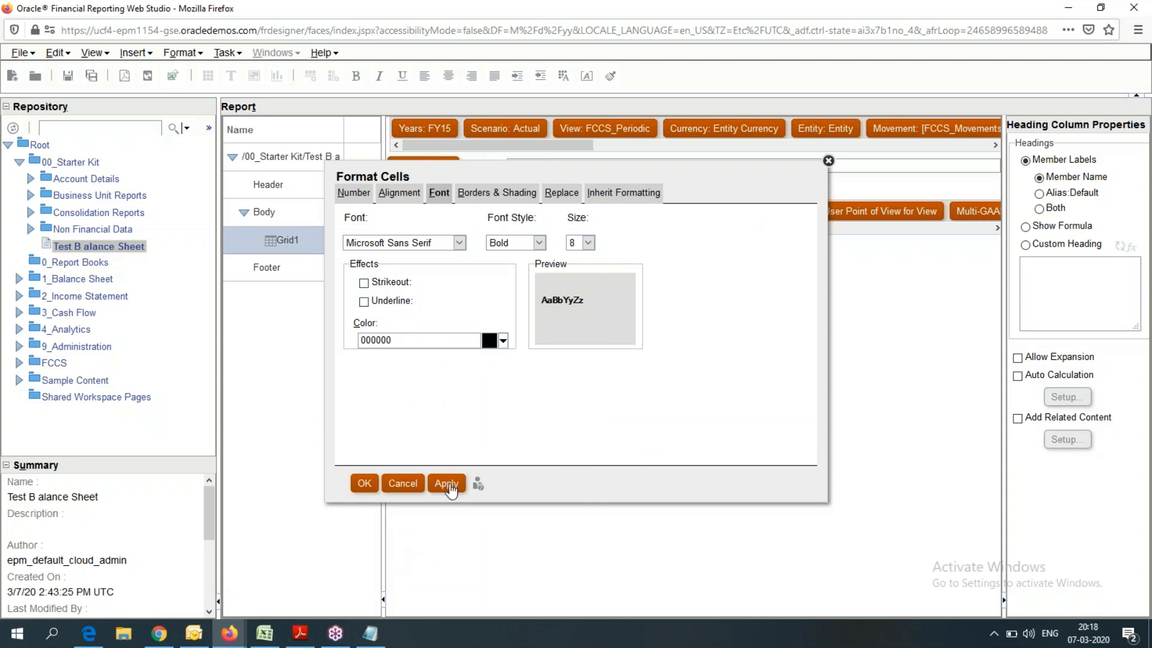
Apply ADD8E6 light blue shading with top and bottom borders to the column A heading cell
click(498, 192)
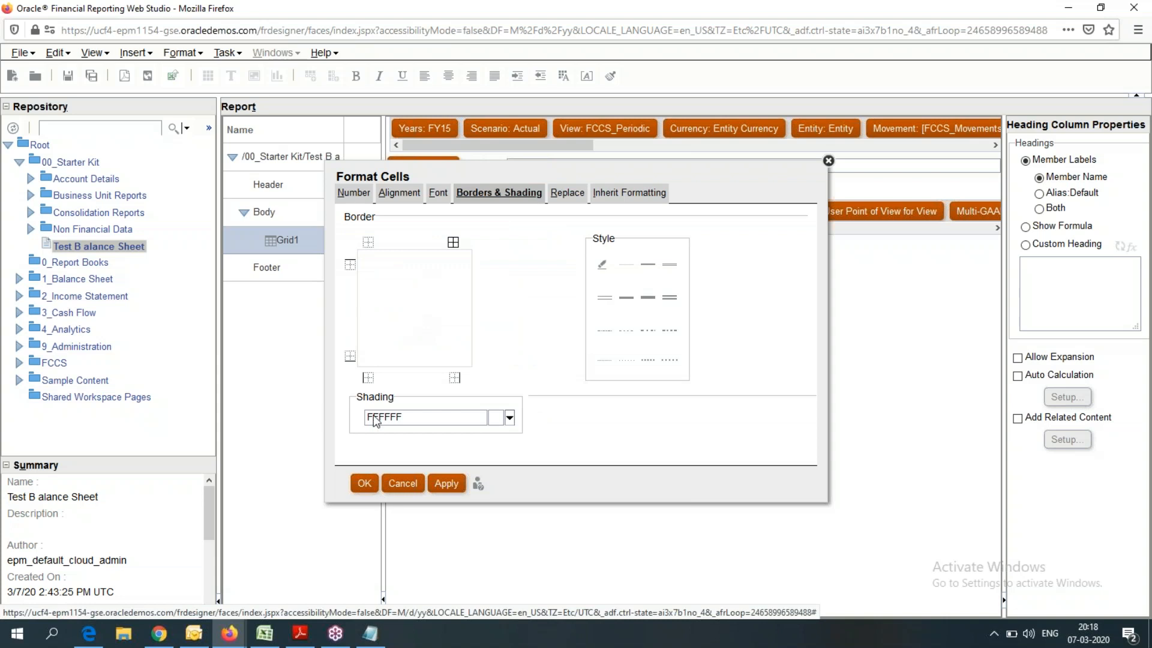
click(509, 417)
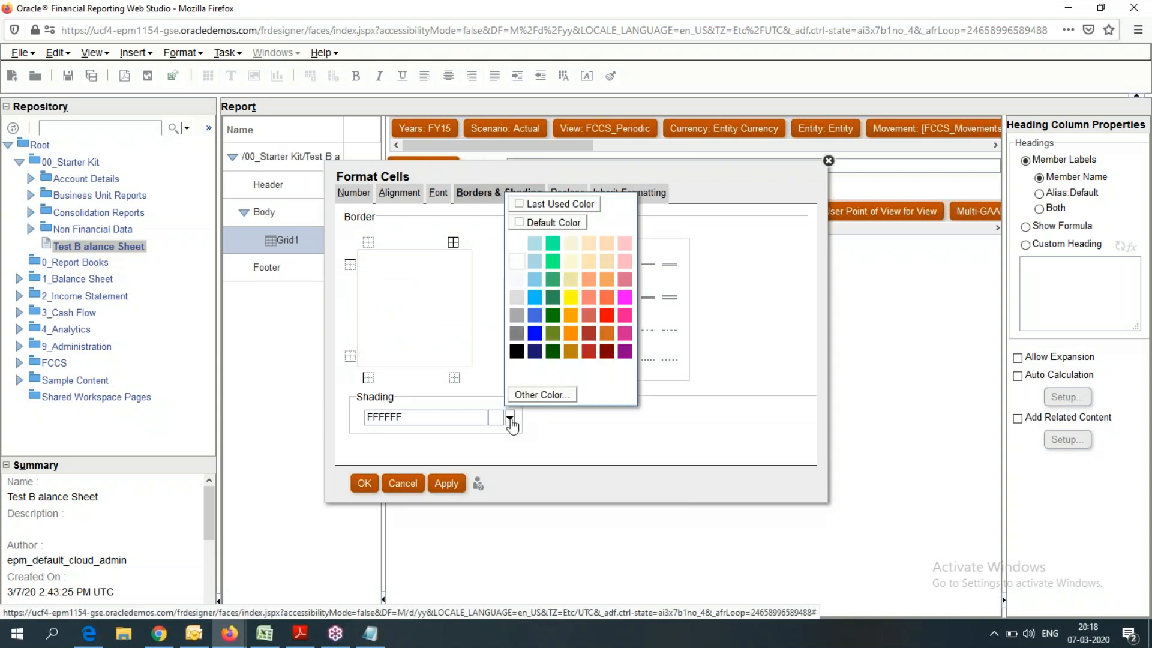
click(532, 261)
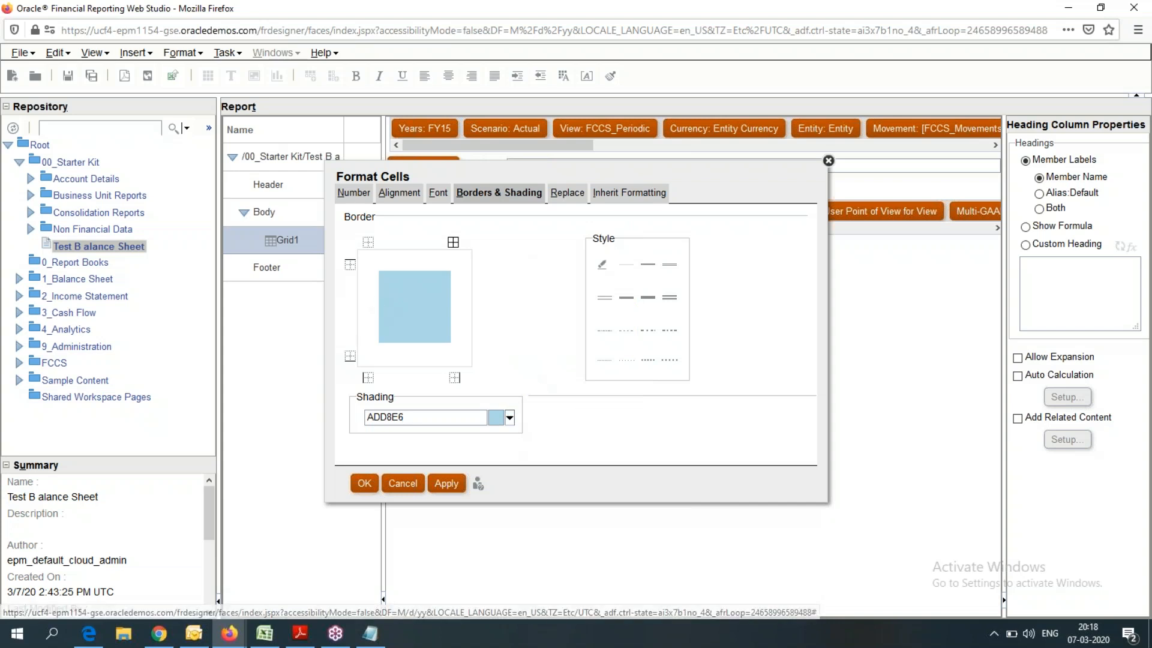
click(349, 265)
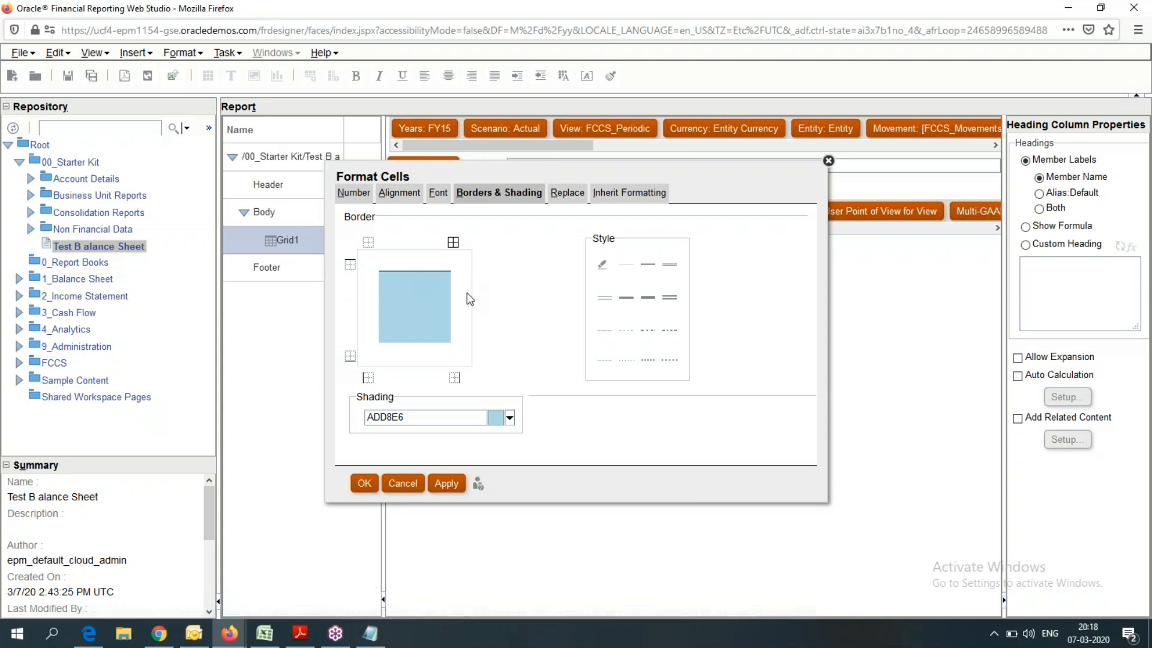
click(351, 358)
click(447, 484)
click(363, 485)
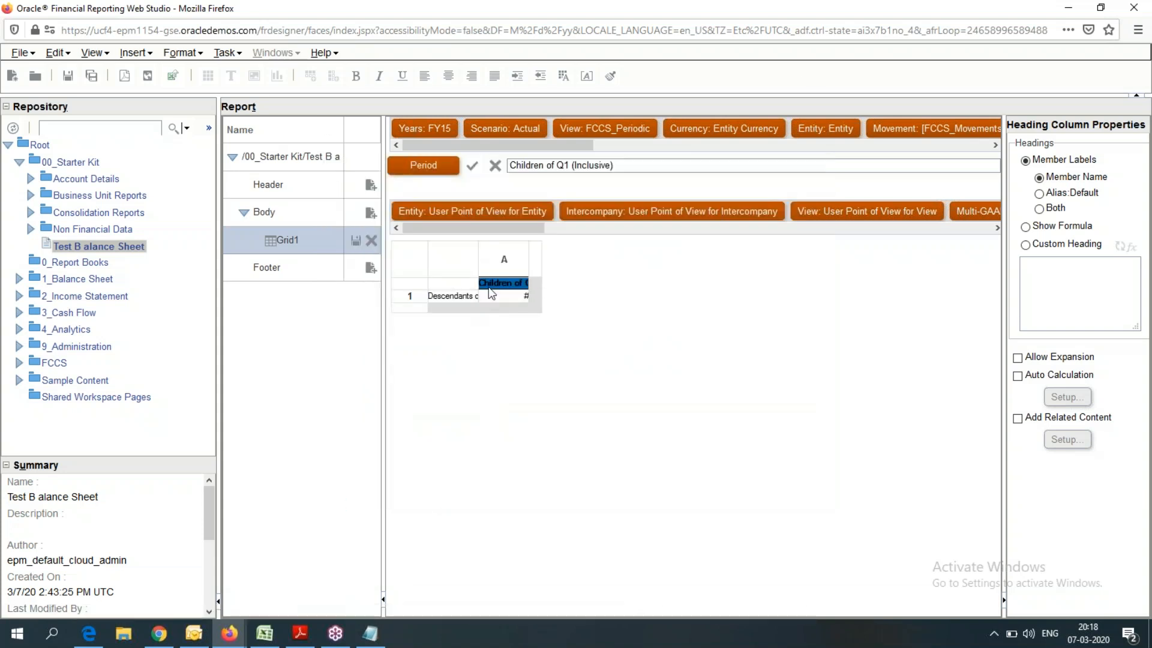
Shade the row 1 Account heading cell light blue, ADD8E6
click(456, 286)
click(507, 287)
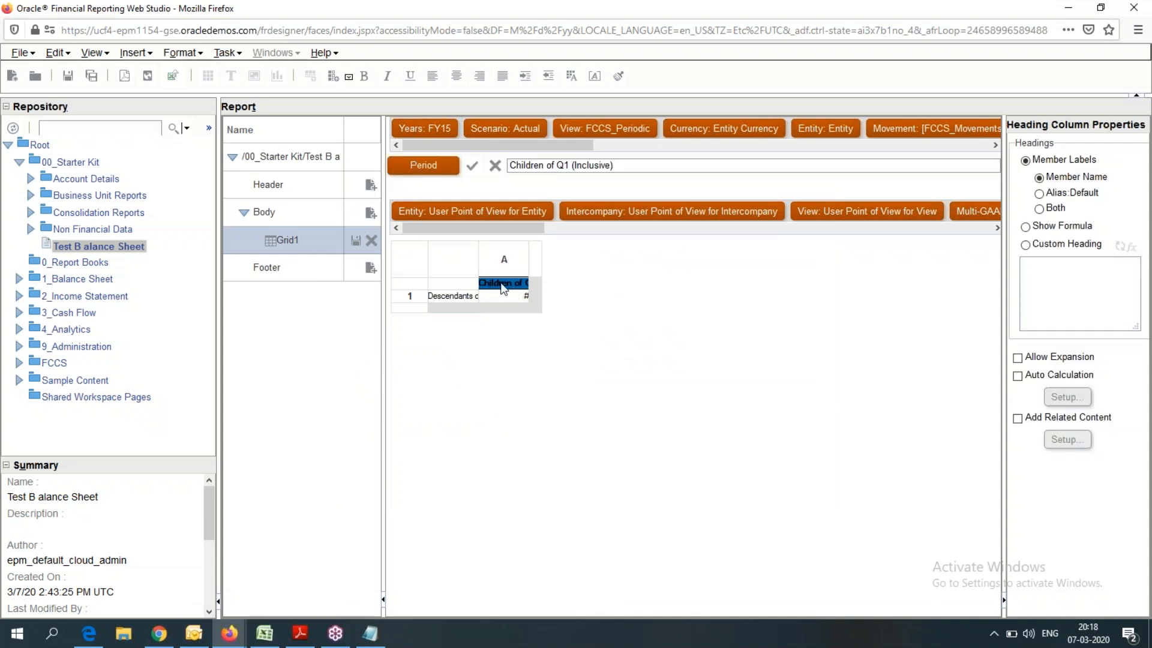
click(450, 296)
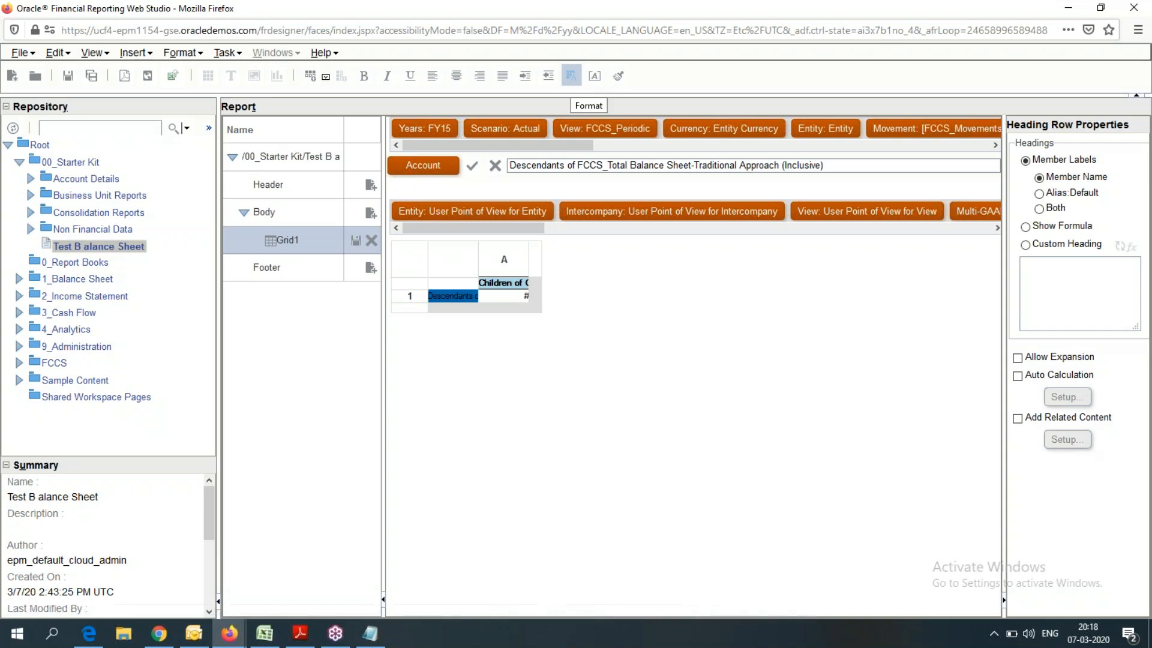
click(570, 77)
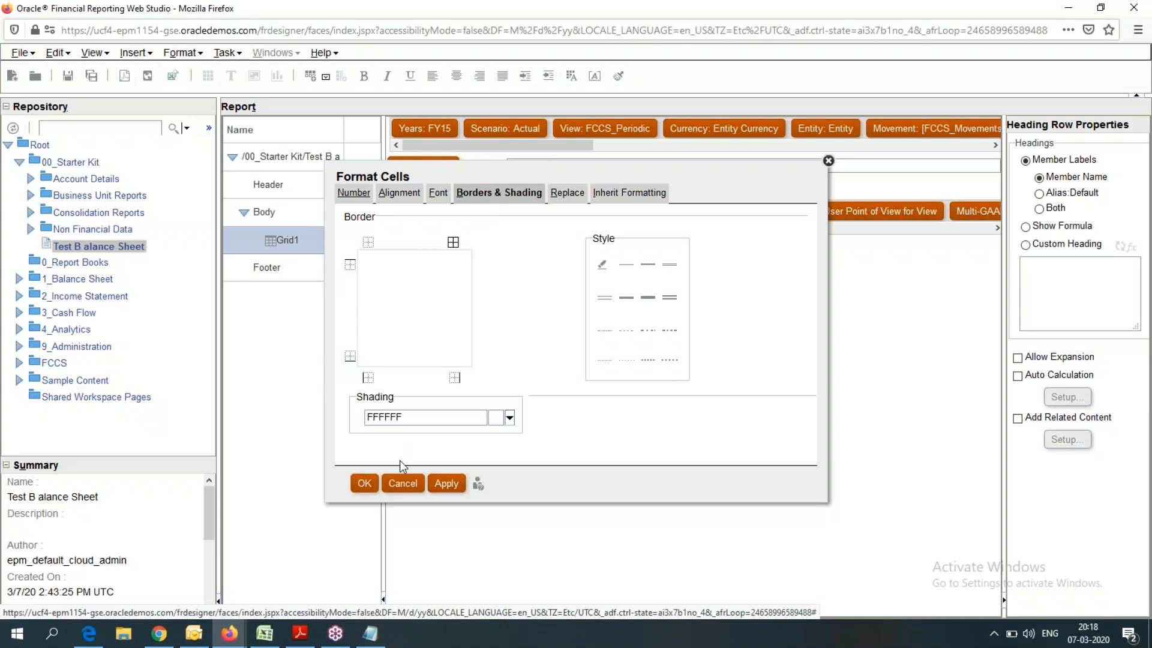
click(510, 418)
click(534, 260)
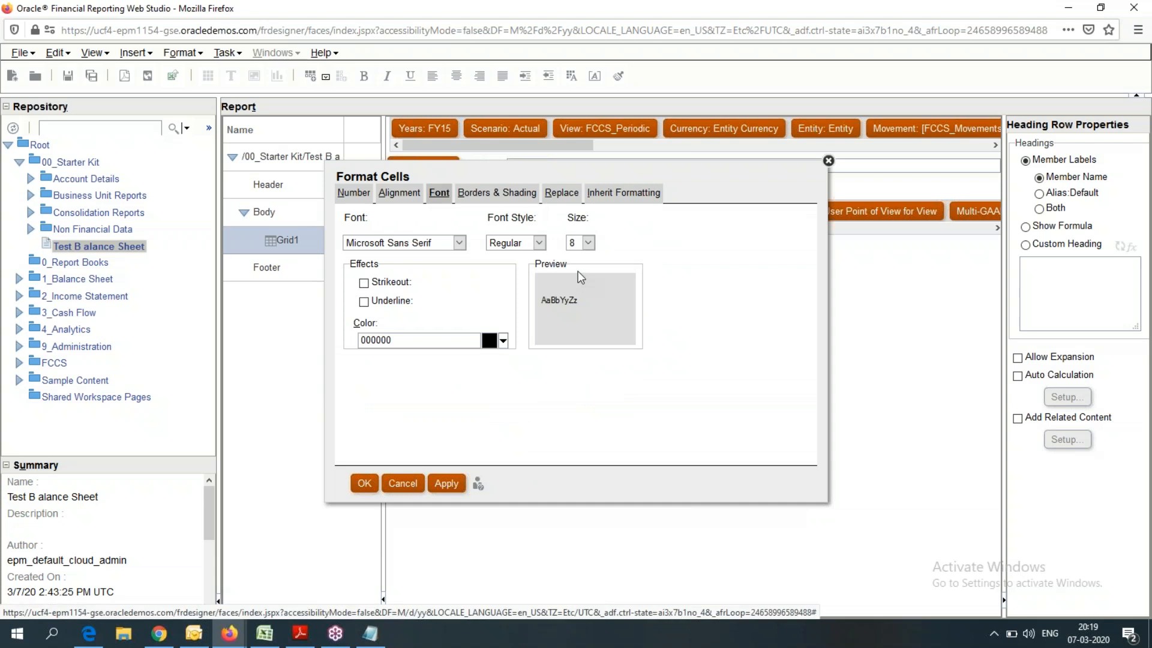
Set the row 1 heading's font style to Bold and apply the cell formatting
click(538, 243)
click(502, 275)
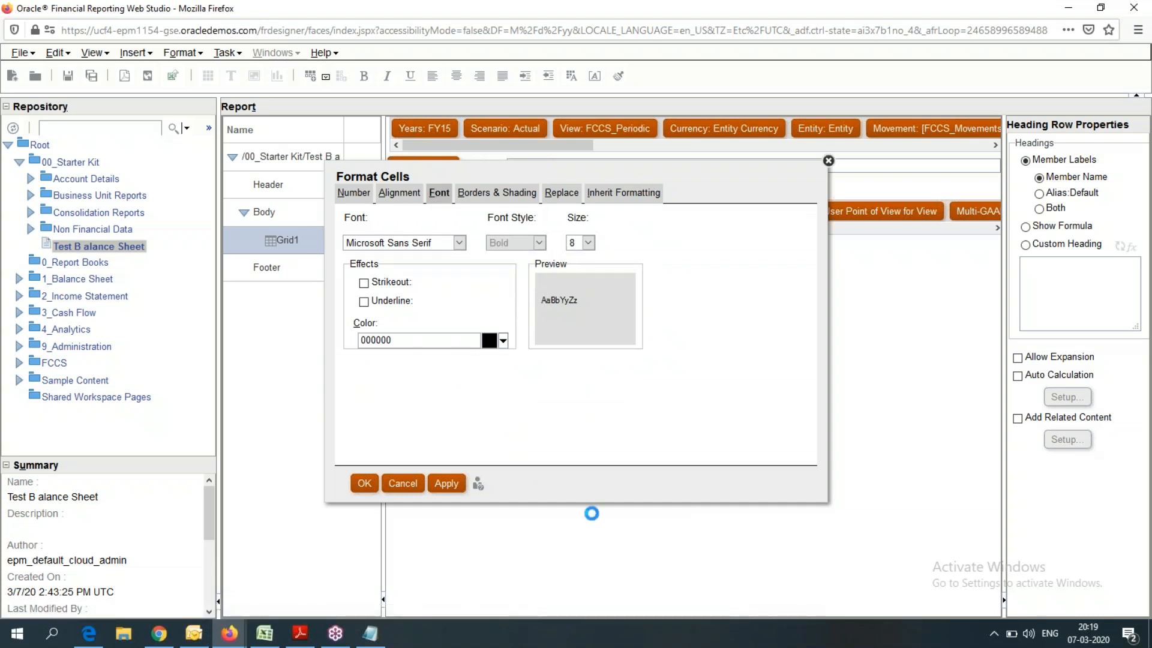
click(447, 485)
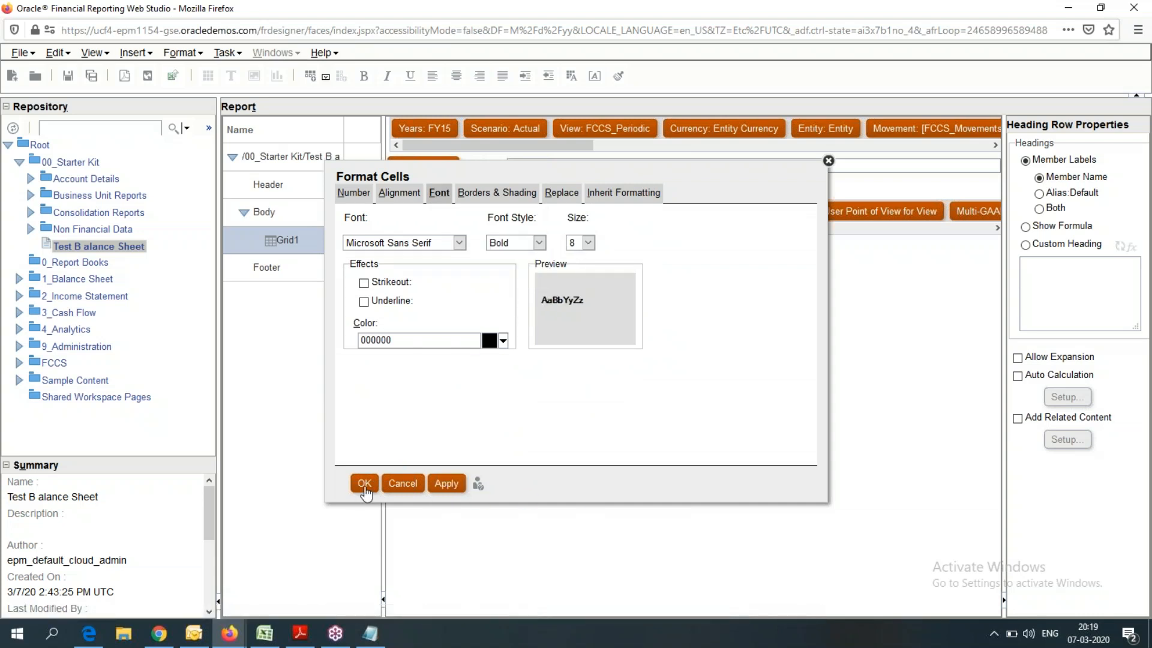
click(363, 485)
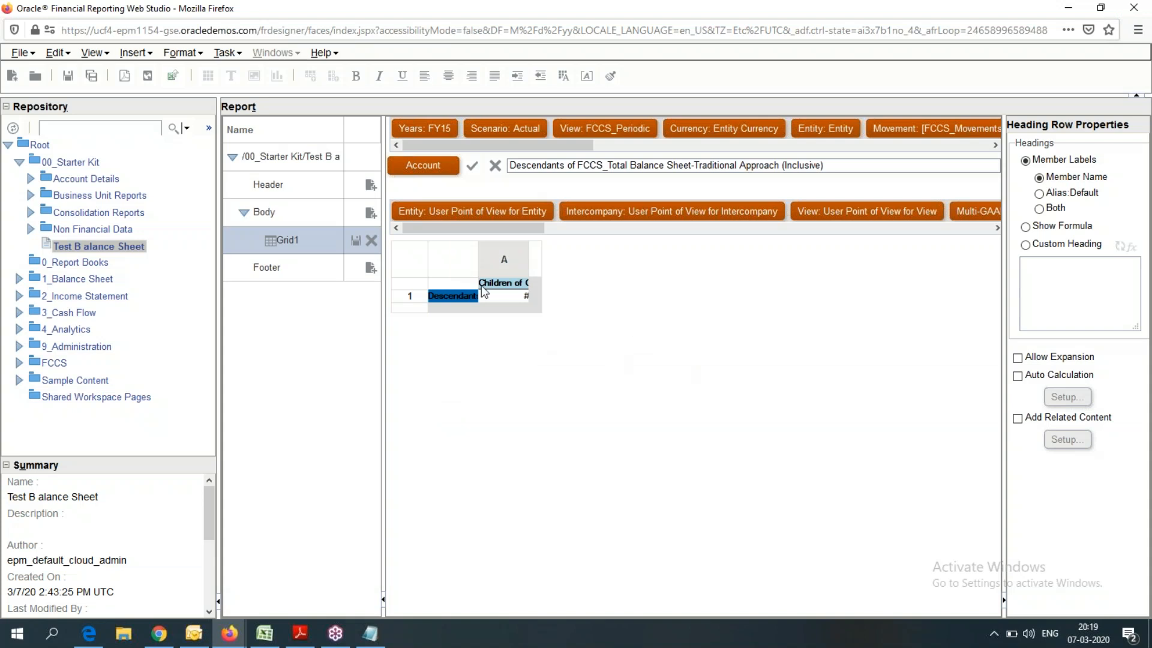
Start a conditional format on the row 1 heading with Condition 1 testing the Level of Account
click(589, 76)
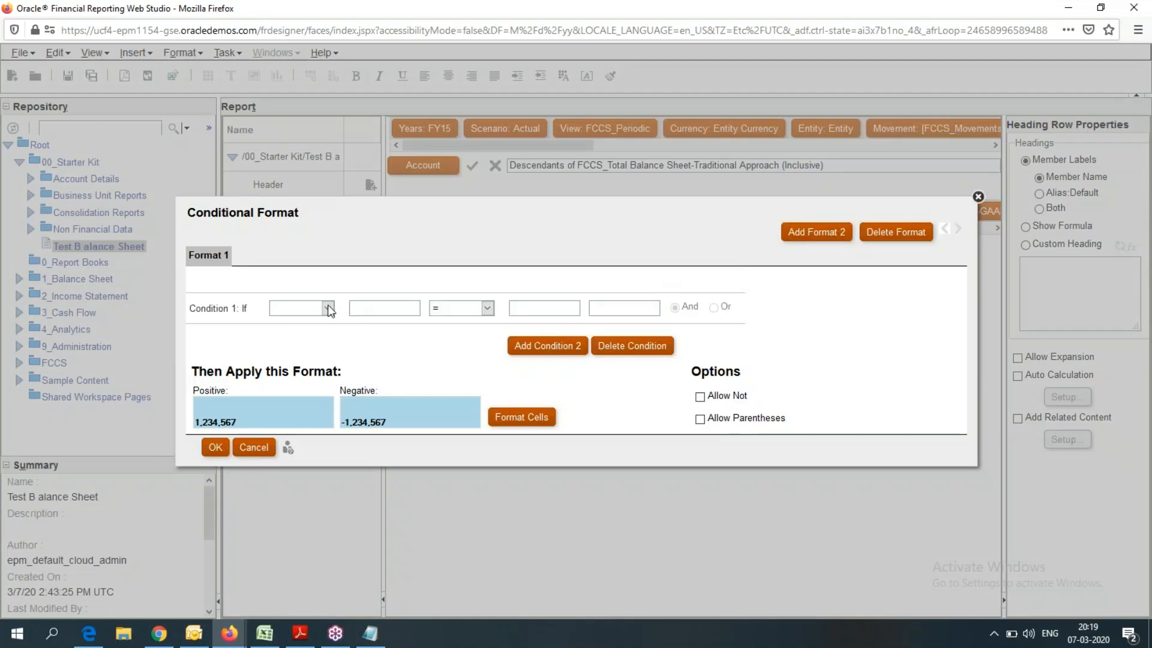
click(328, 308)
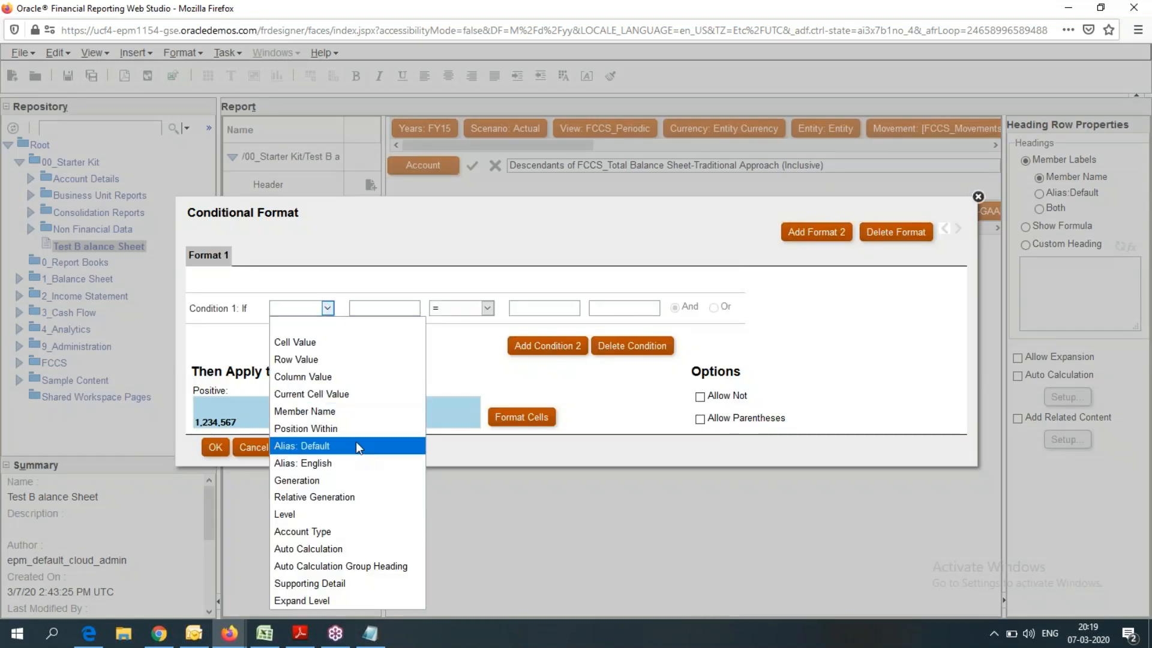
click(312, 518)
click(414, 309)
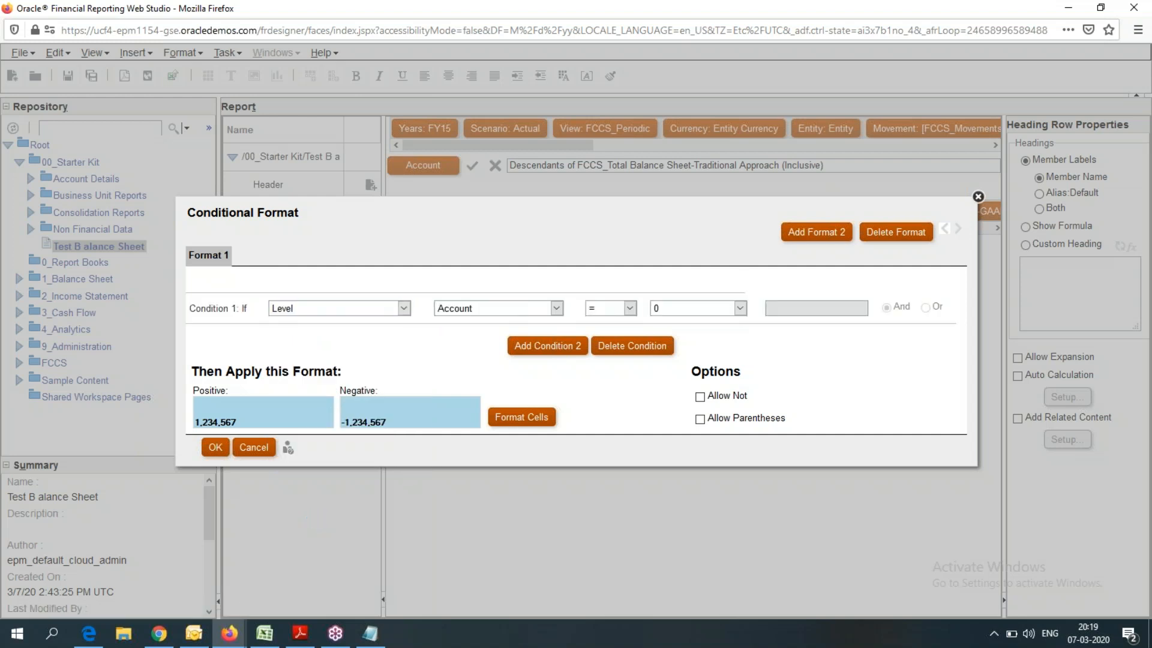
click(510, 306)
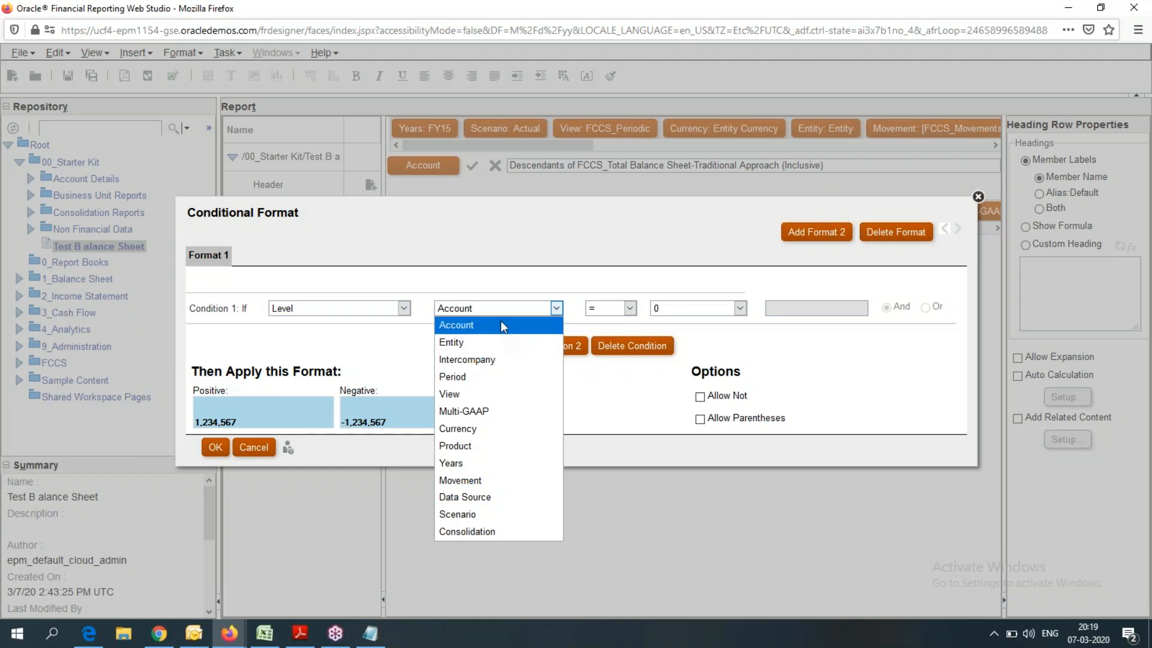
click(501, 327)
click(404, 308)
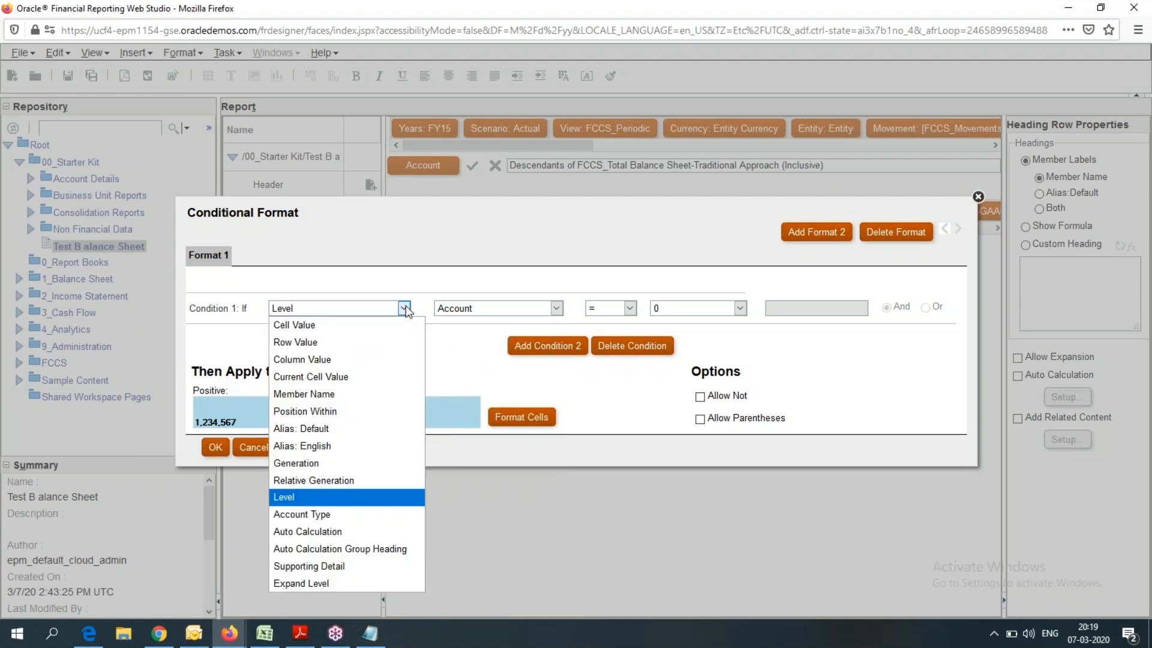
click(306, 497)
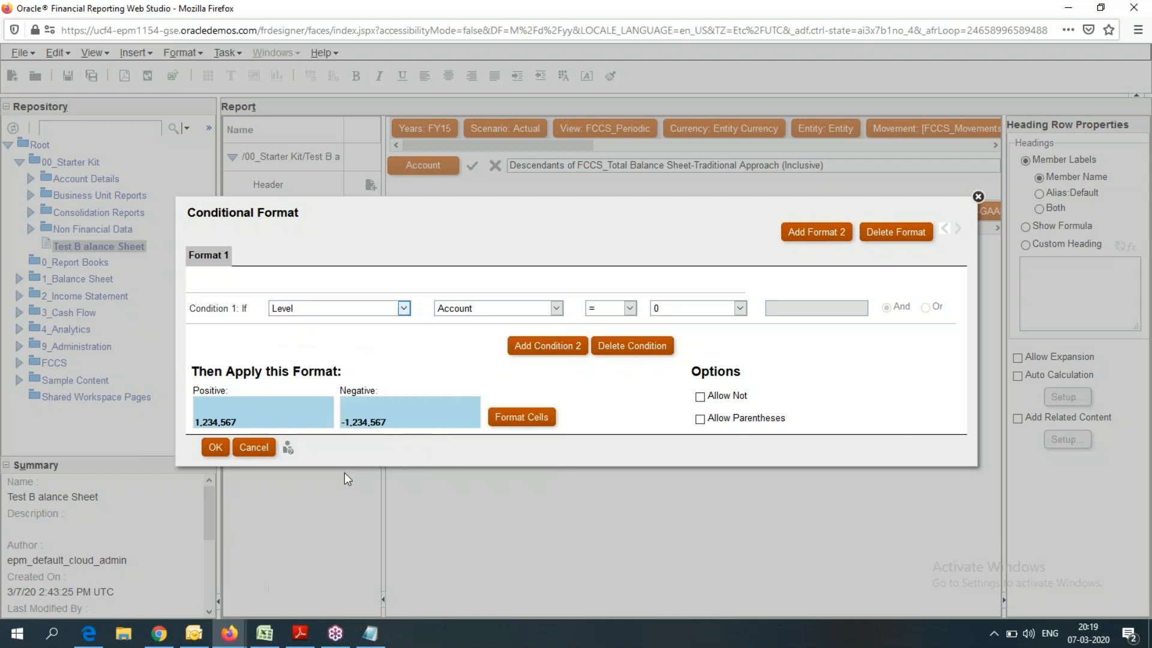
Set Condition 1's operator to > and its comparison value to 2
click(630, 307)
click(603, 360)
click(680, 306)
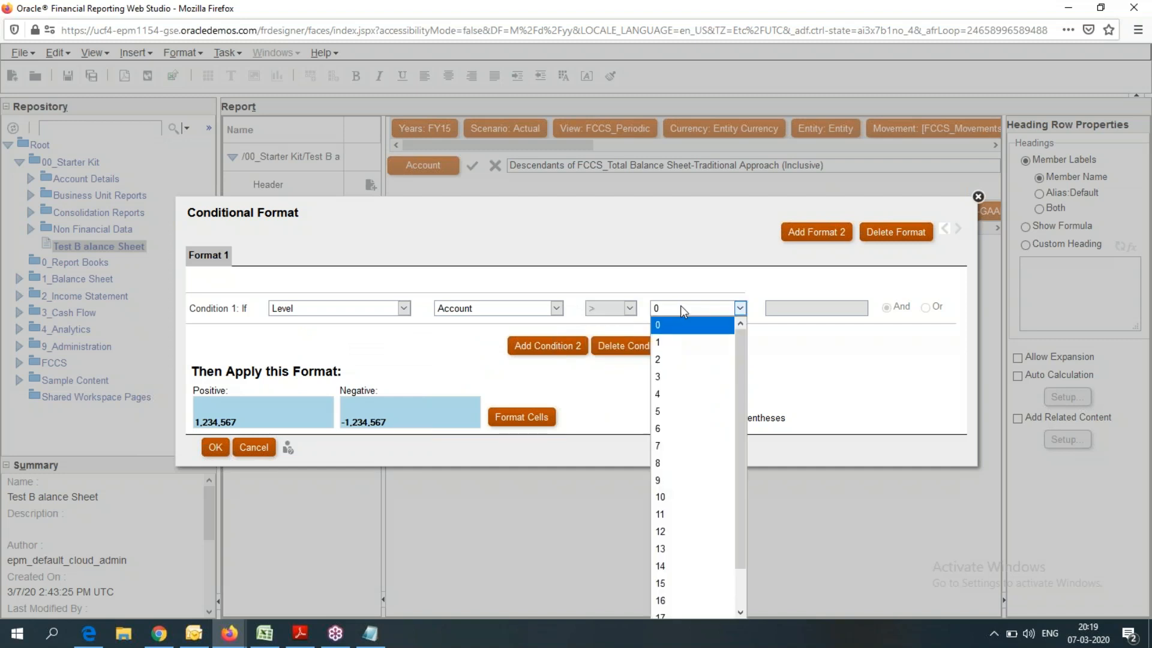
click(668, 358)
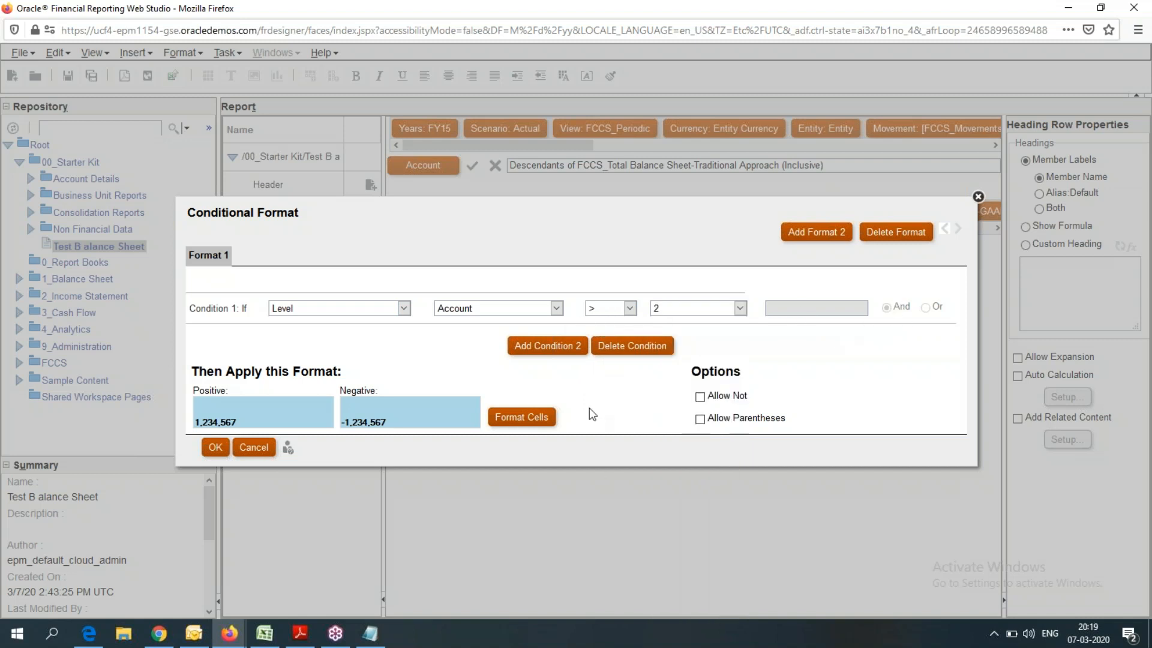
Add top and bottom borders to the cell format of Format 1 and confirm the conditional format
click(531, 419)
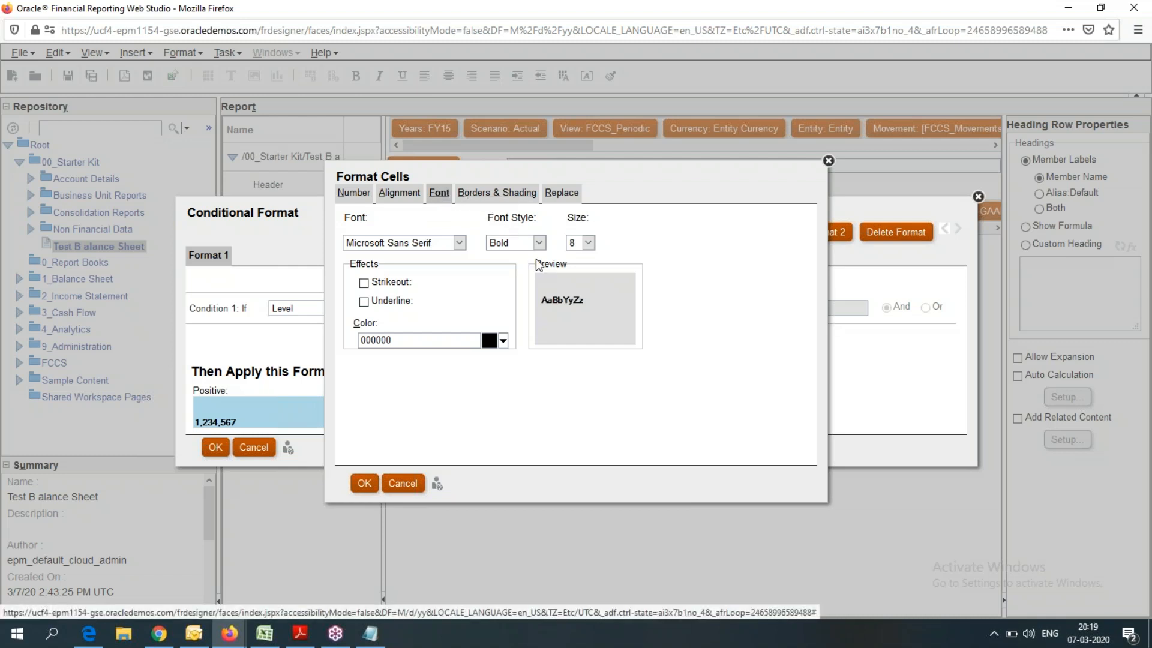
click(502, 197)
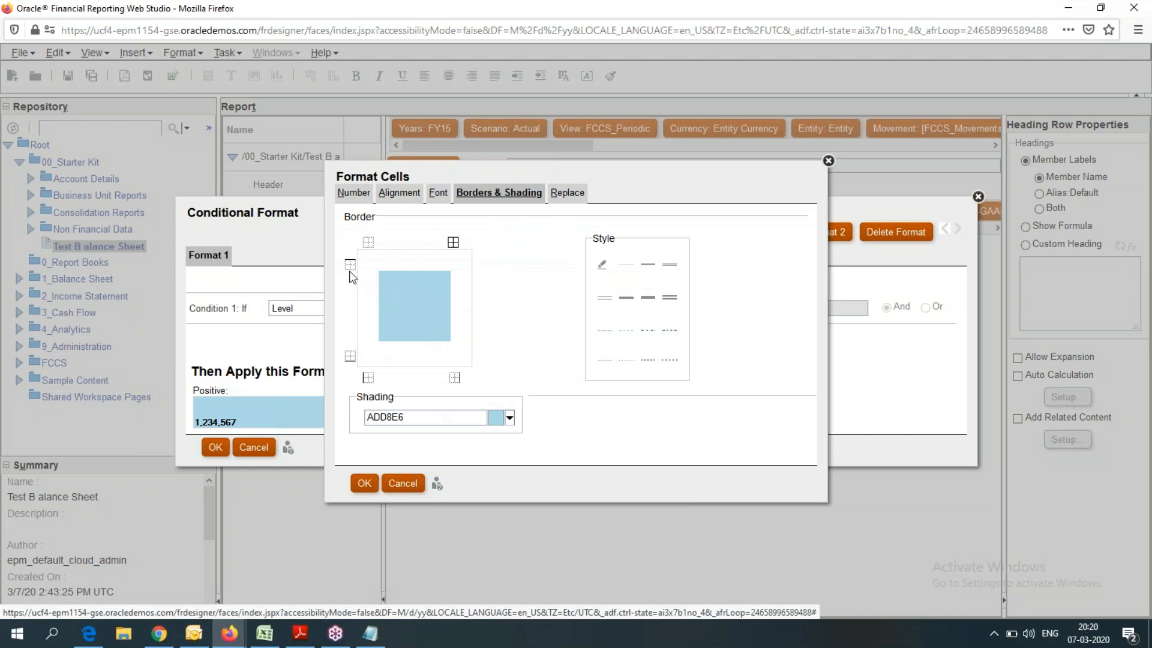
click(350, 357)
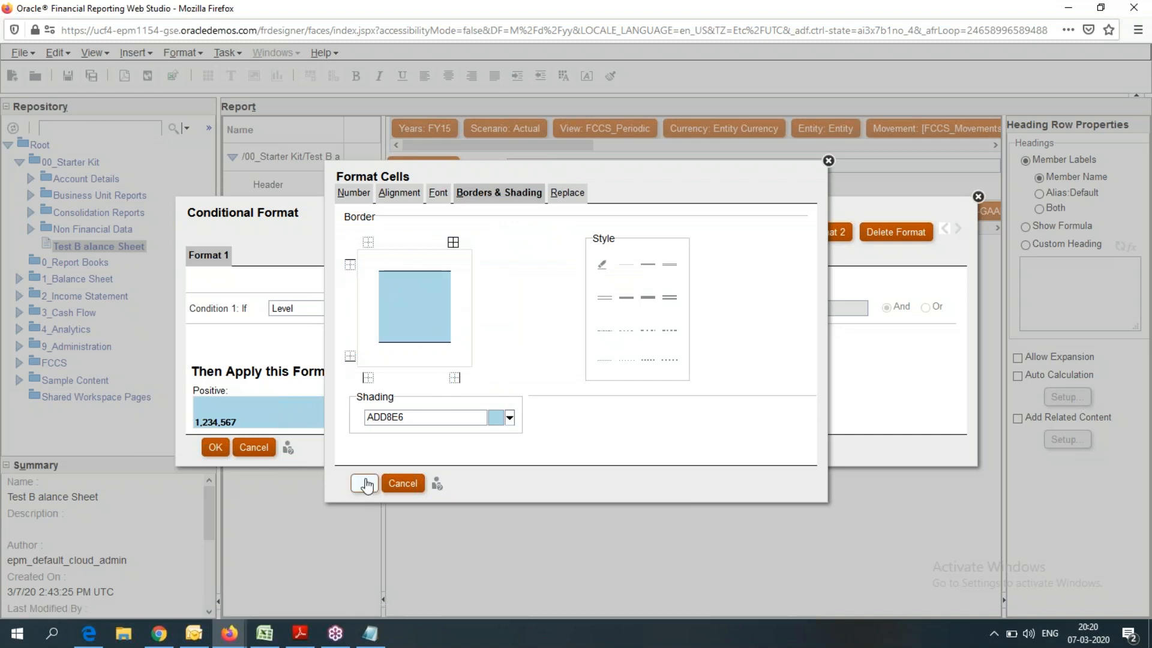
click(365, 484)
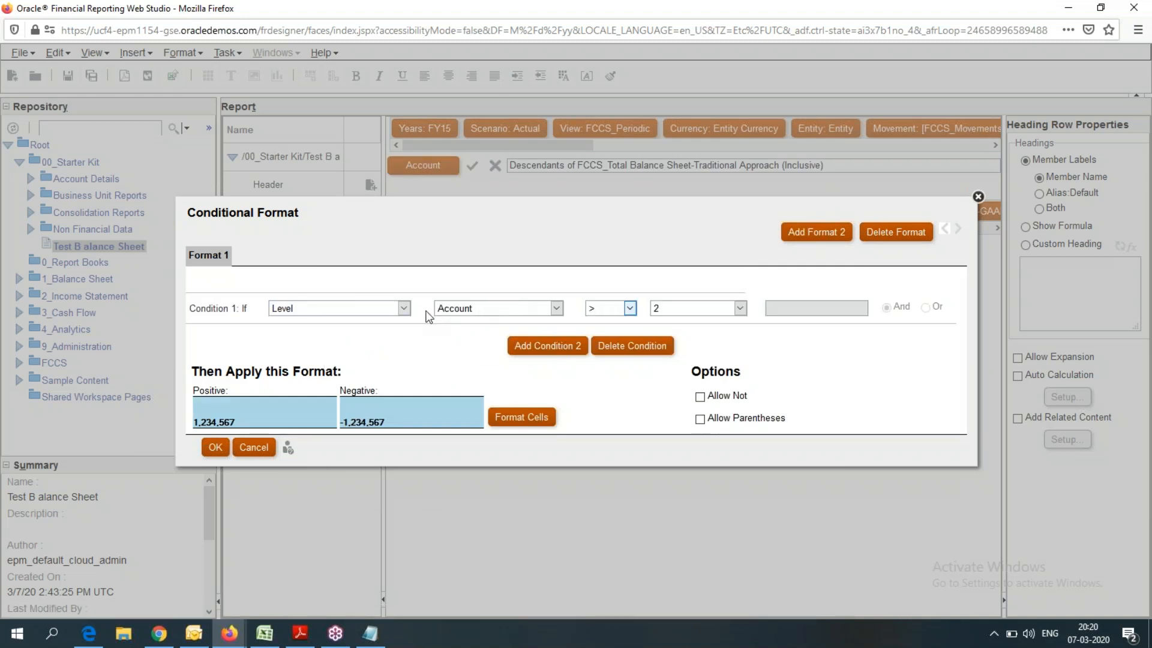
click(405, 308)
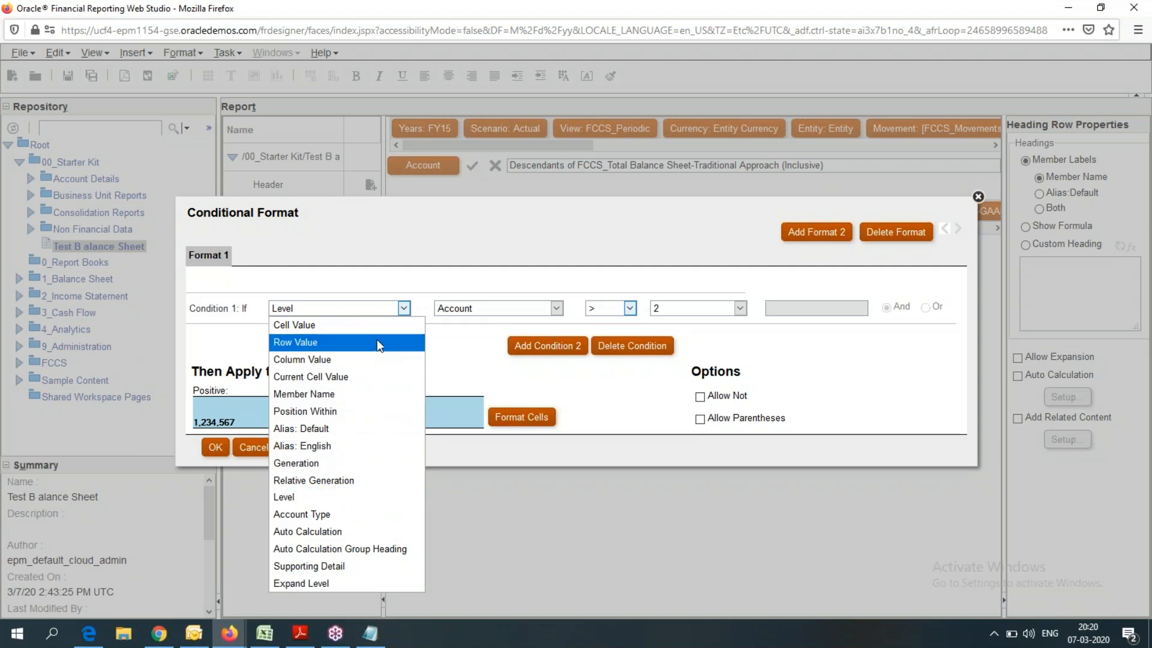
click(466, 343)
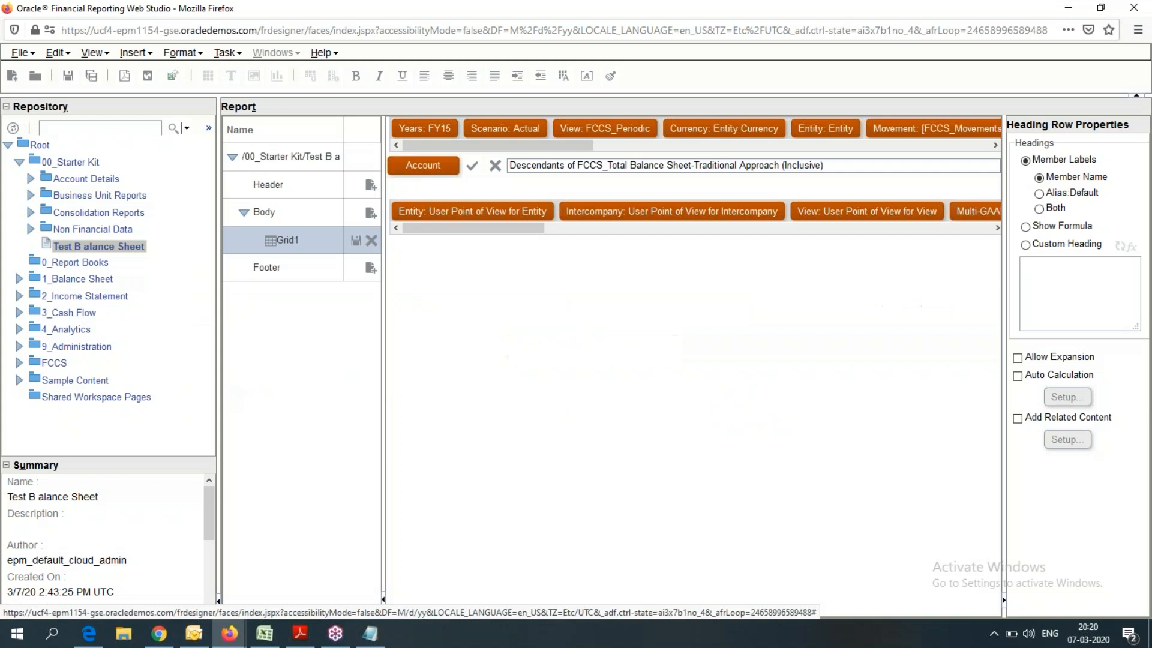
Preview the report in HTML and compare its heading formatting with the grid design
click(147, 76)
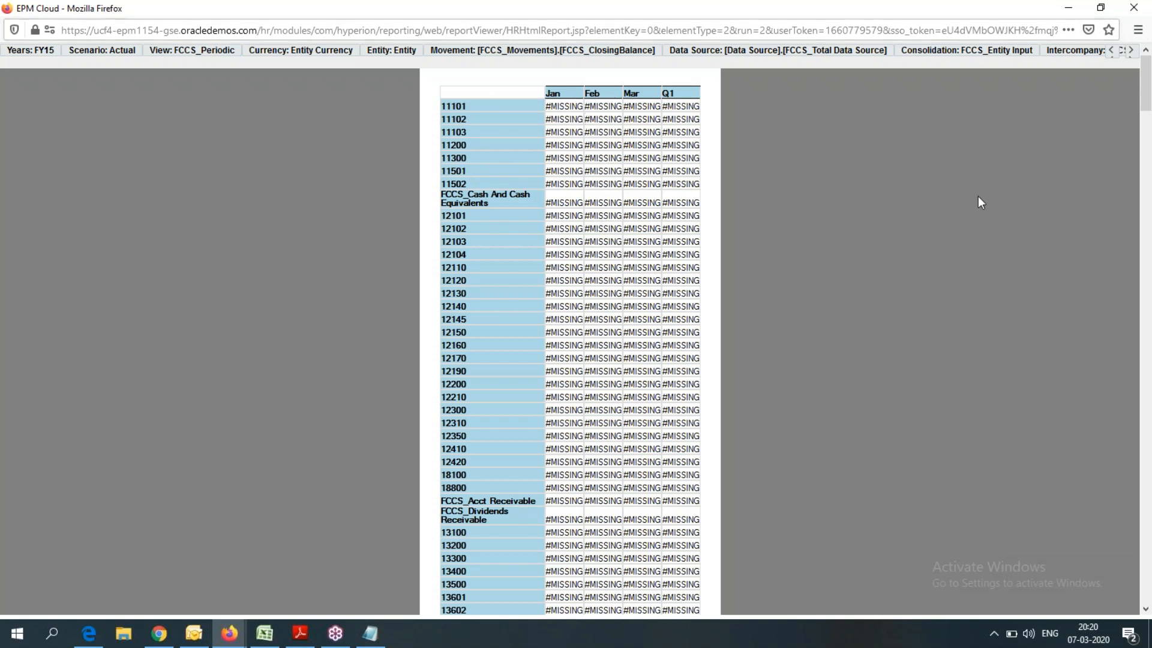
key(alt+Tab)
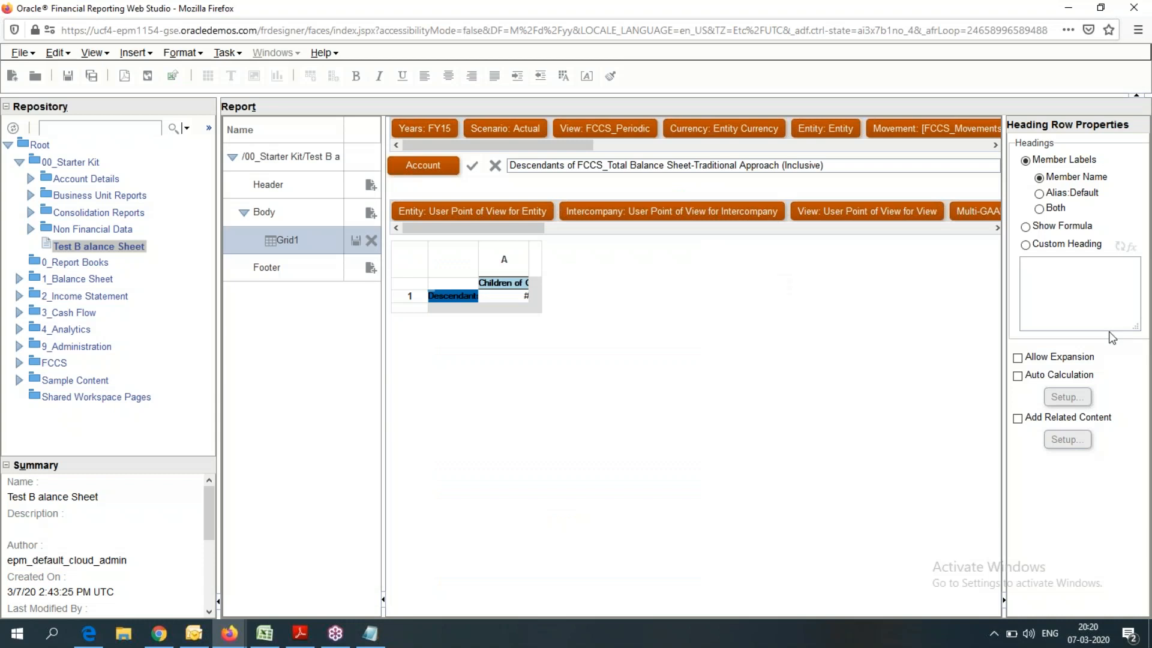
click(418, 259)
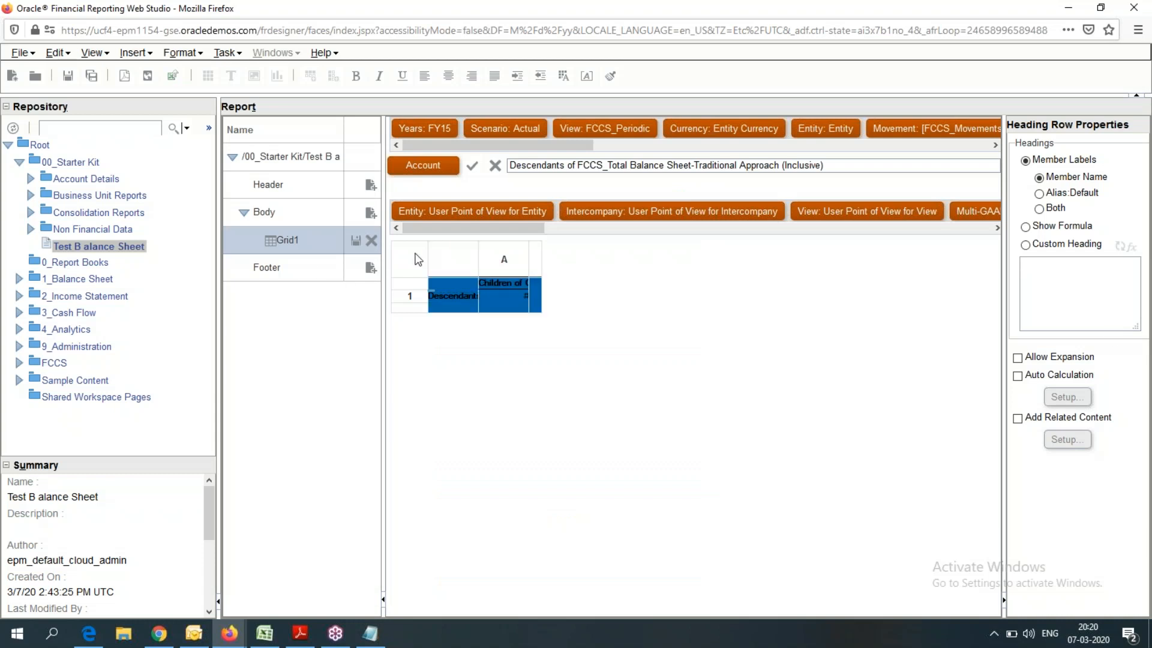
key(alt+Tab)
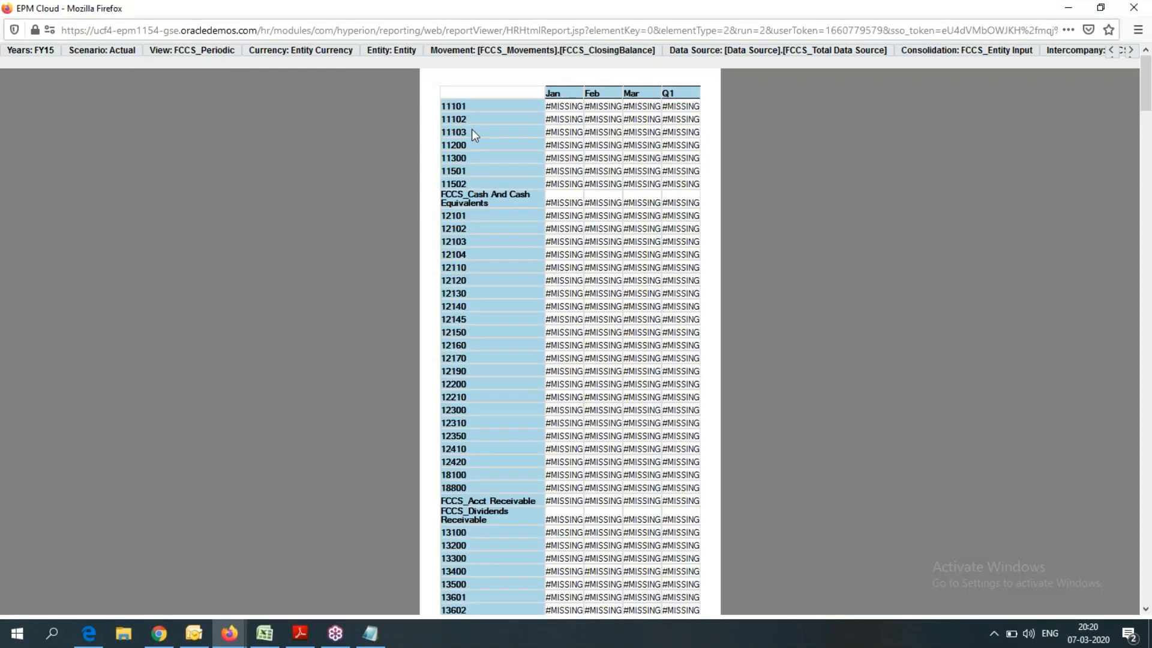
Set the member labels of Grid1's headings to Alias: Default and check them in an HTML preview of the report
key(alt+Tab)
click(1030, 272)
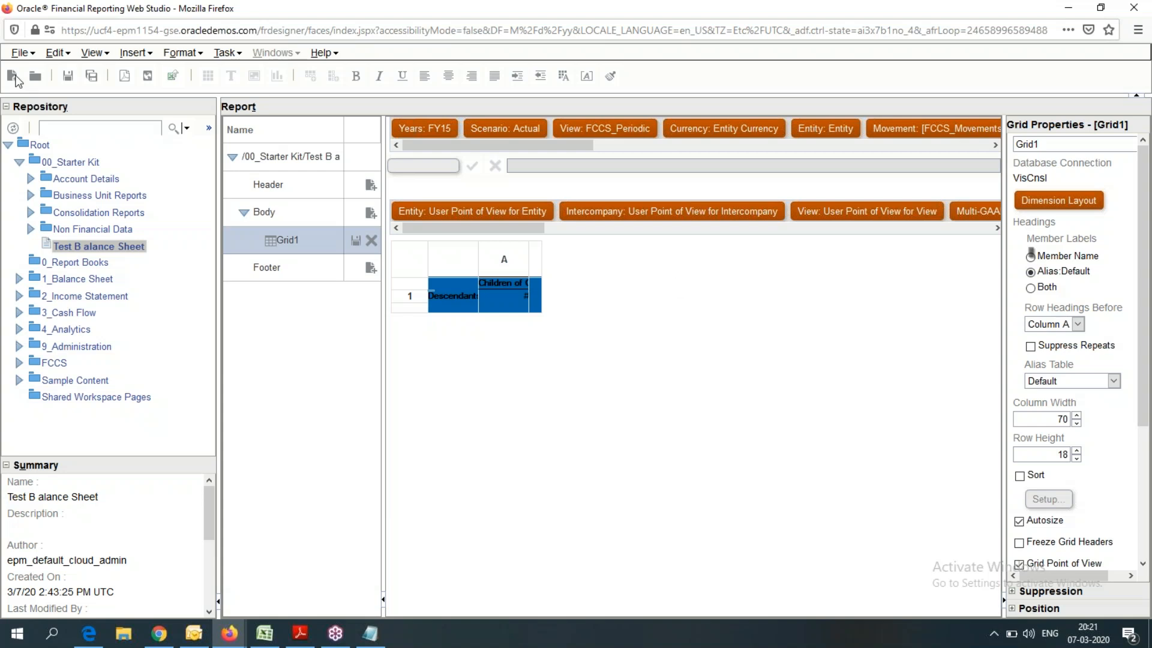
click(124, 76)
click(152, 75)
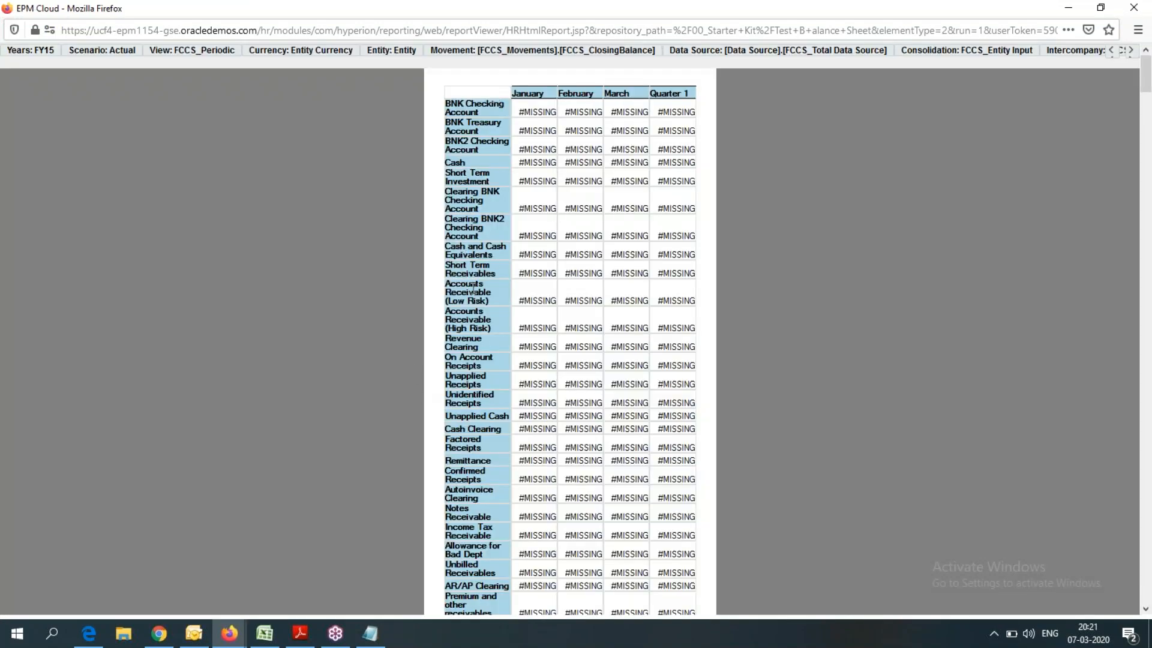
click(1134, 8)
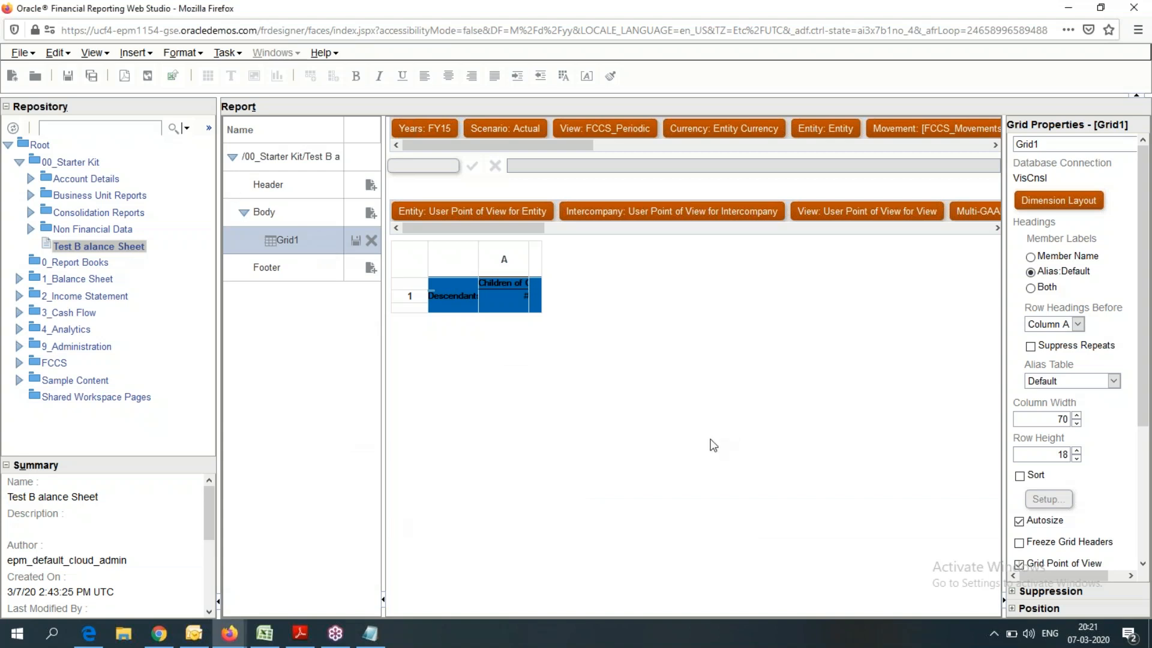
Inspect the properties of the grid's corner cell and column A's Period heading
double_click(45, 249)
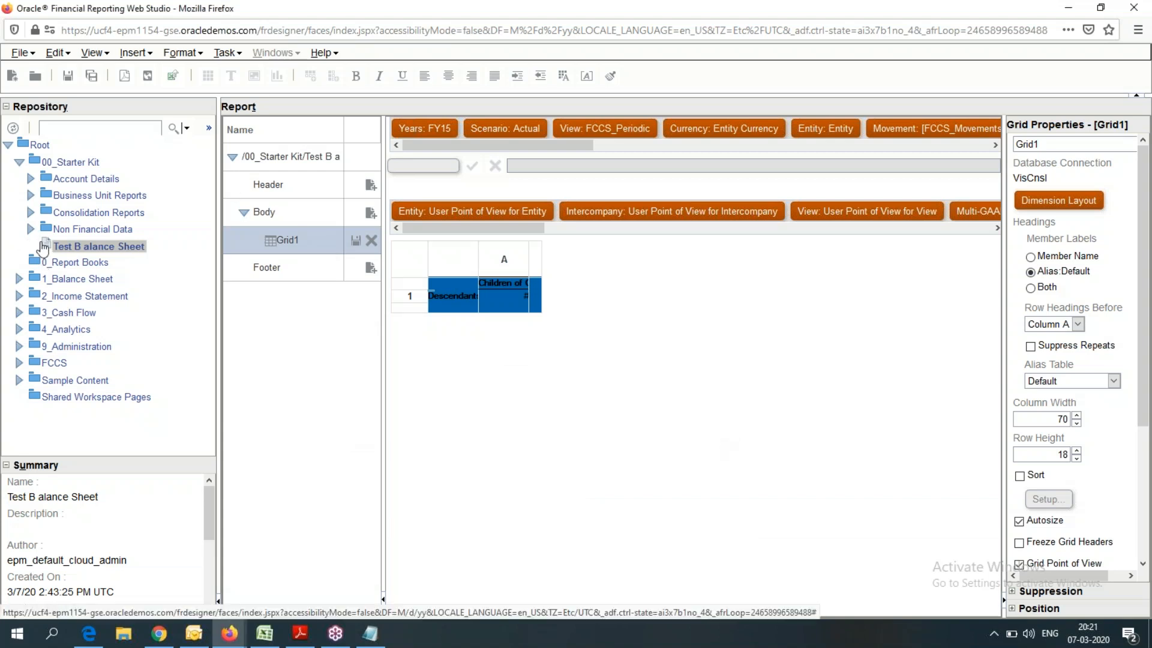
key(alt+Tab)
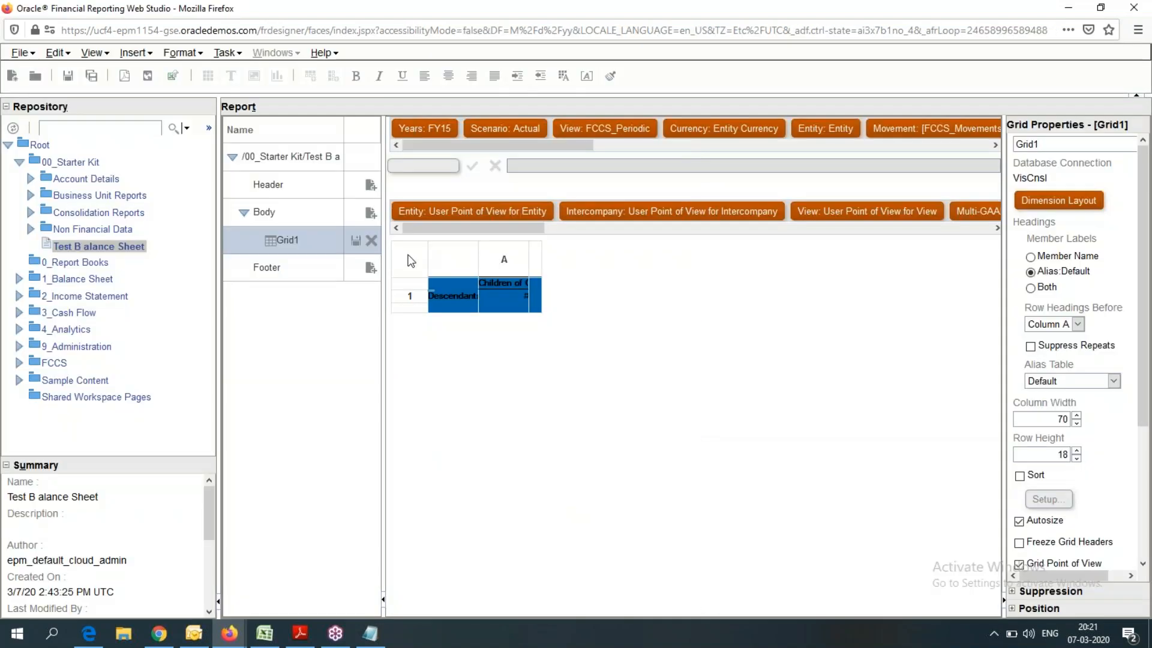
click(467, 286)
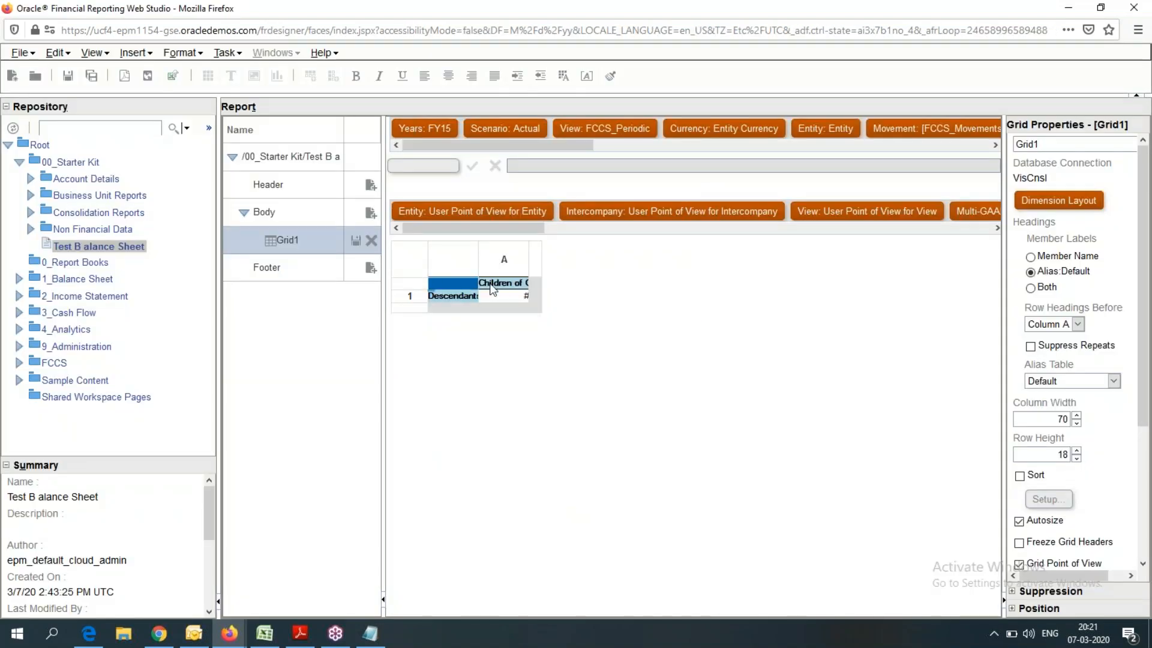
click(517, 285)
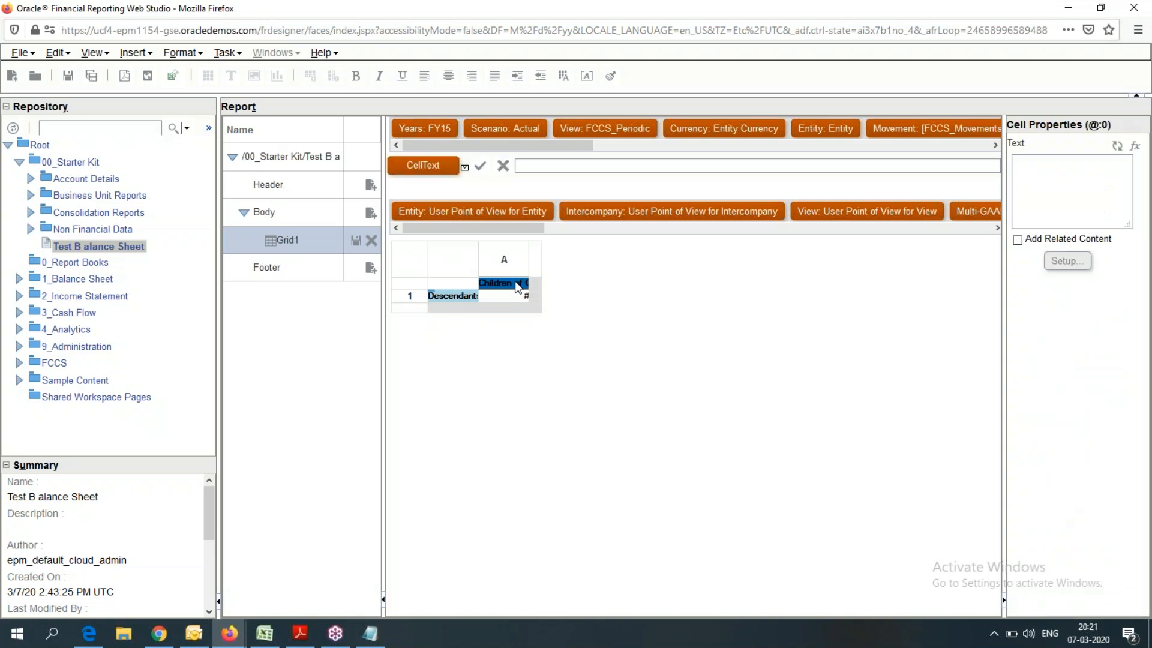
click(505, 286)
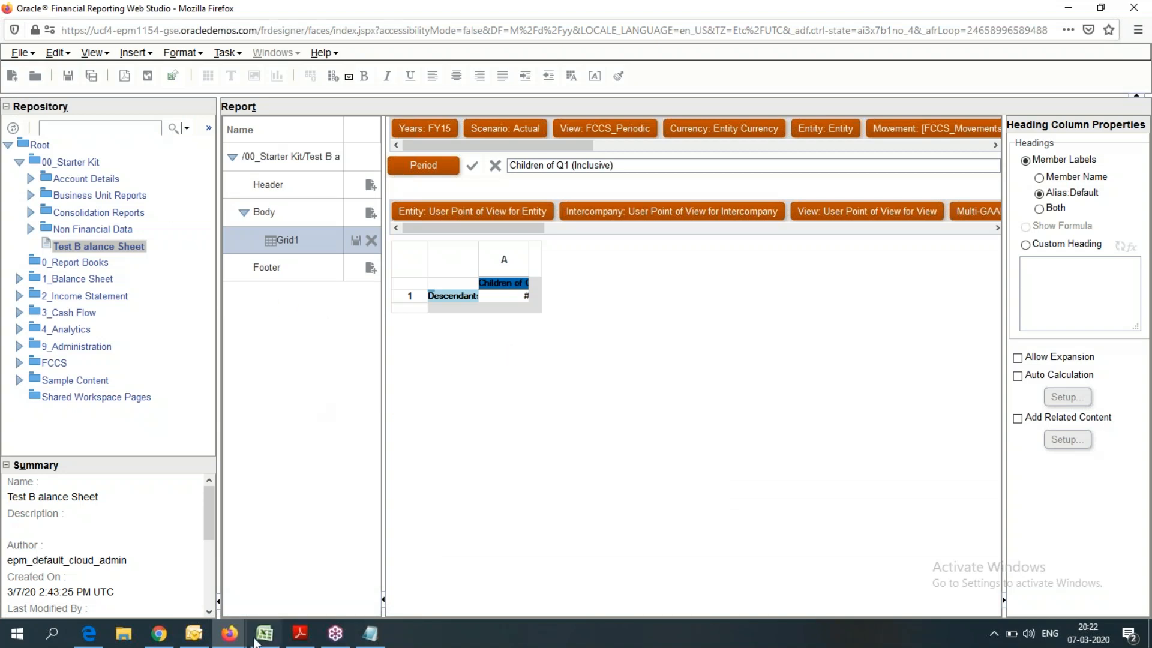
Close the remaining HTML preview window of the report
click(230, 636)
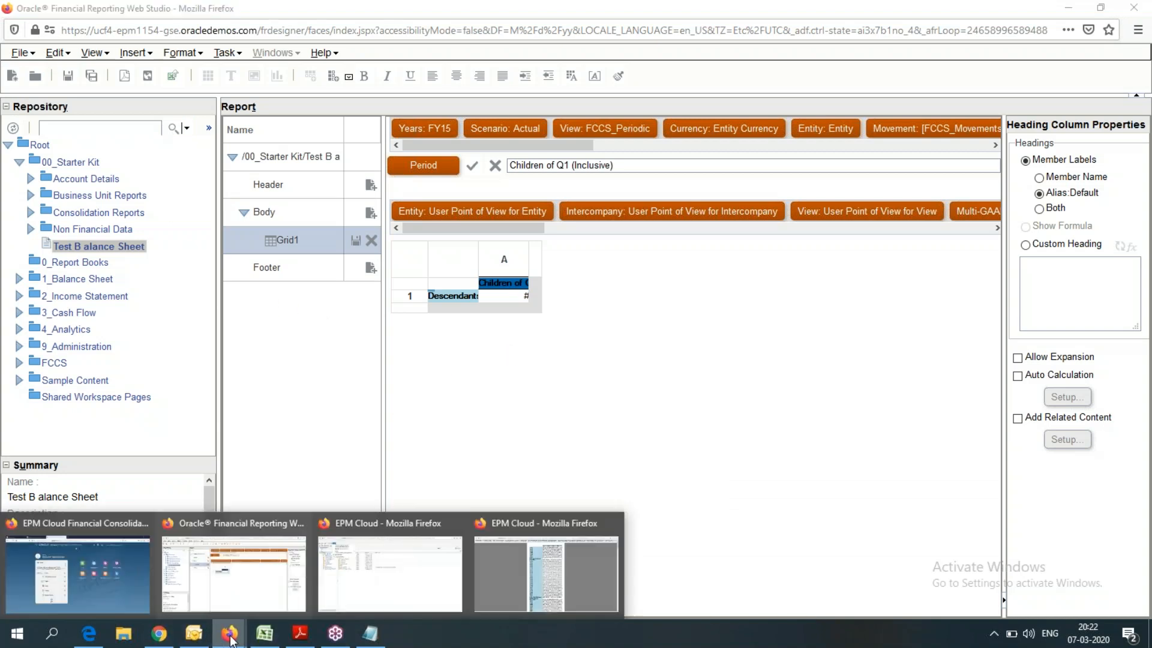
click(442, 418)
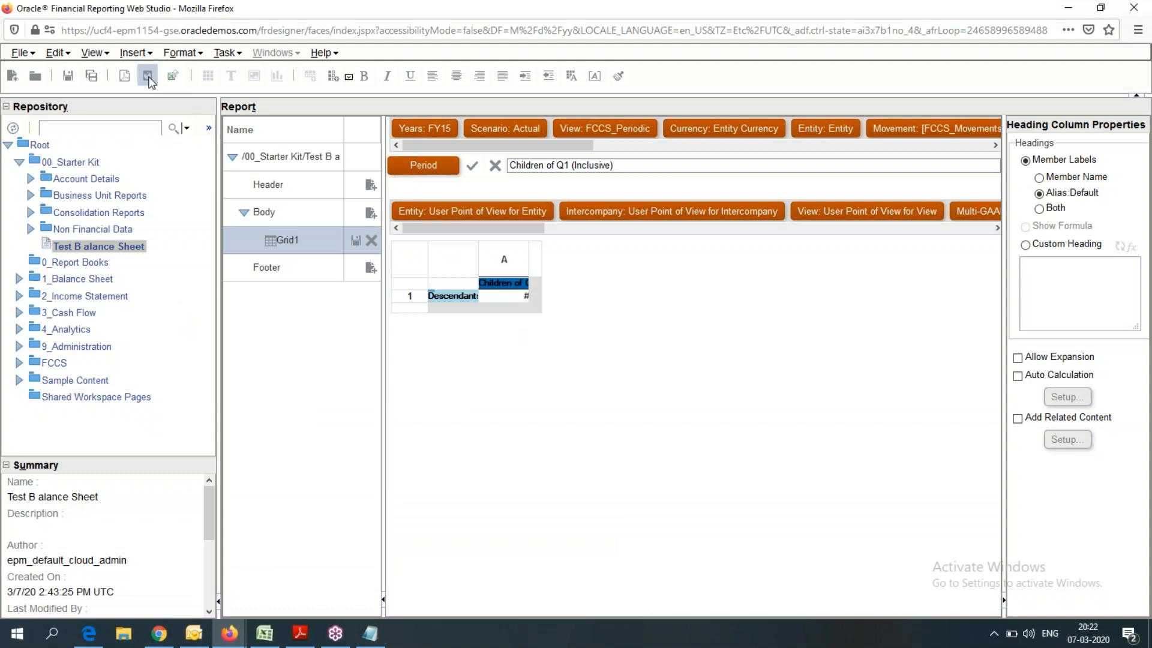
click(229, 634)
click(575, 573)
click(1132, 7)
Switch to the EPM Cloud repository explorer and browse the 00_Starter Kit and Consolidation Reports folders
click(230, 634)
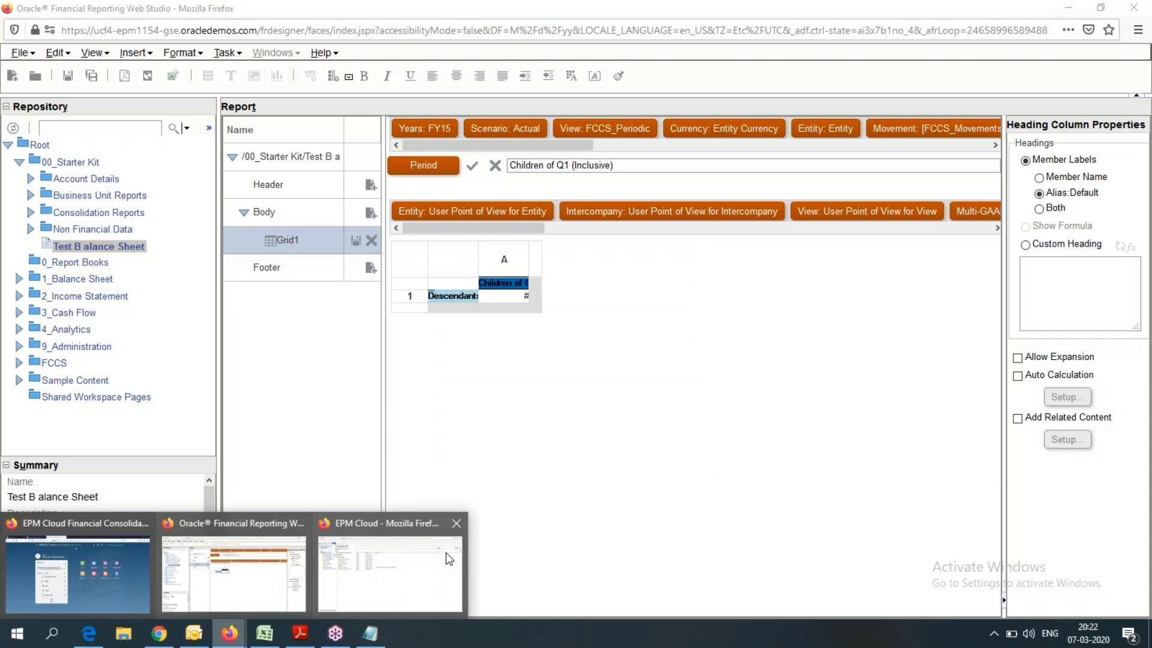
click(420, 549)
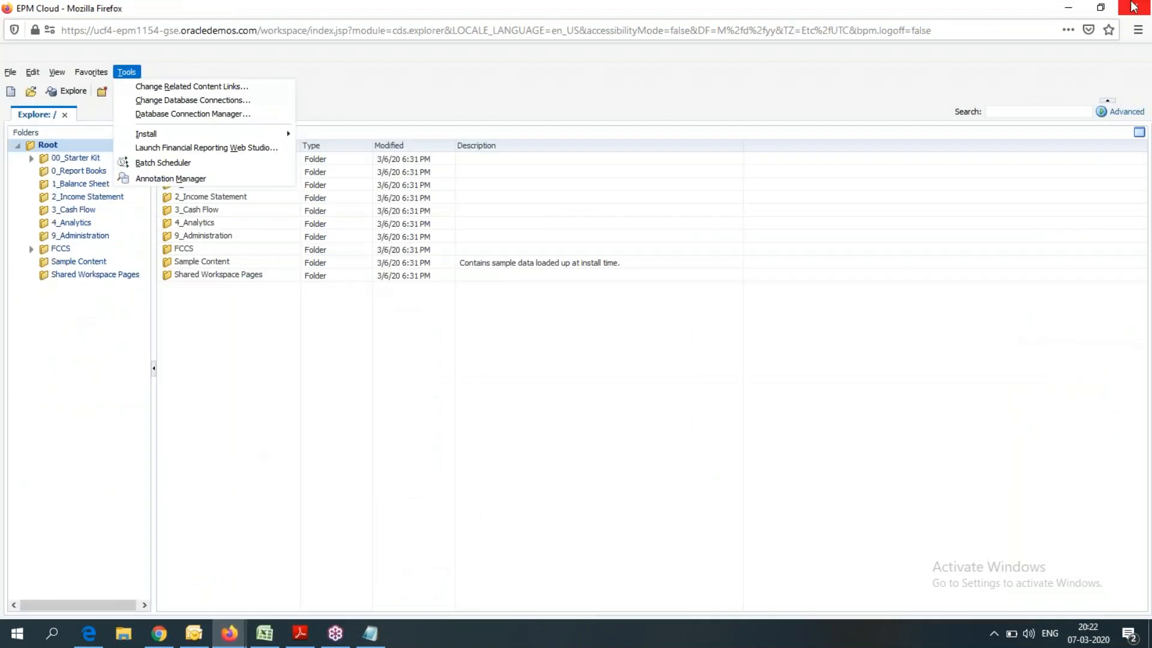
click(317, 54)
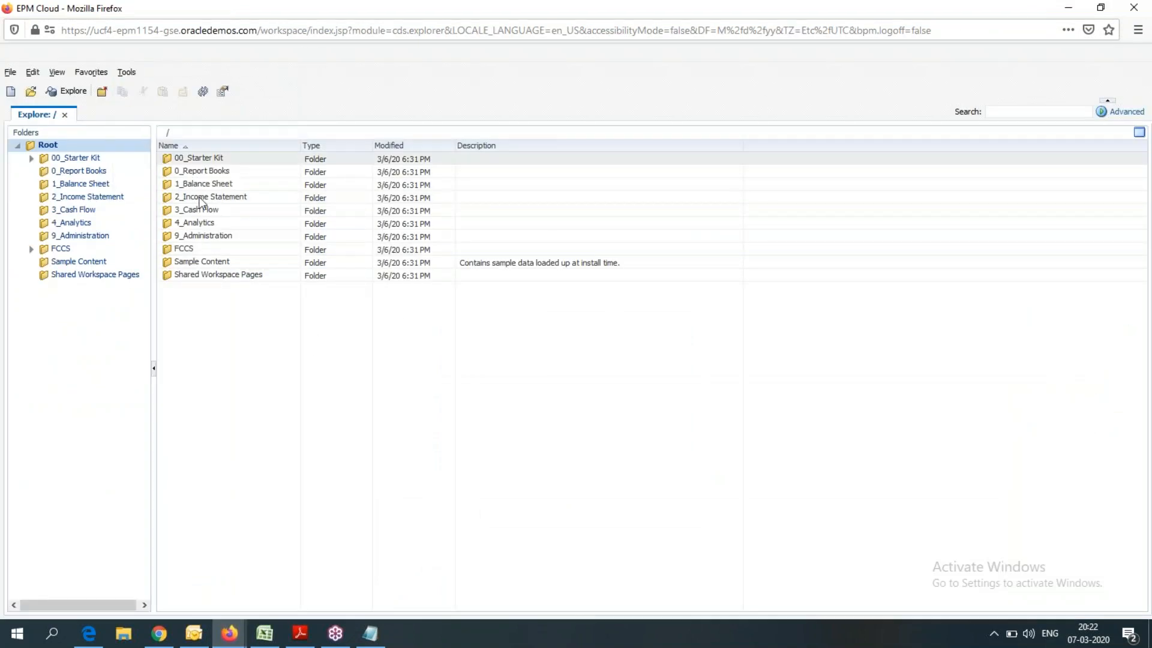
click(204, 92)
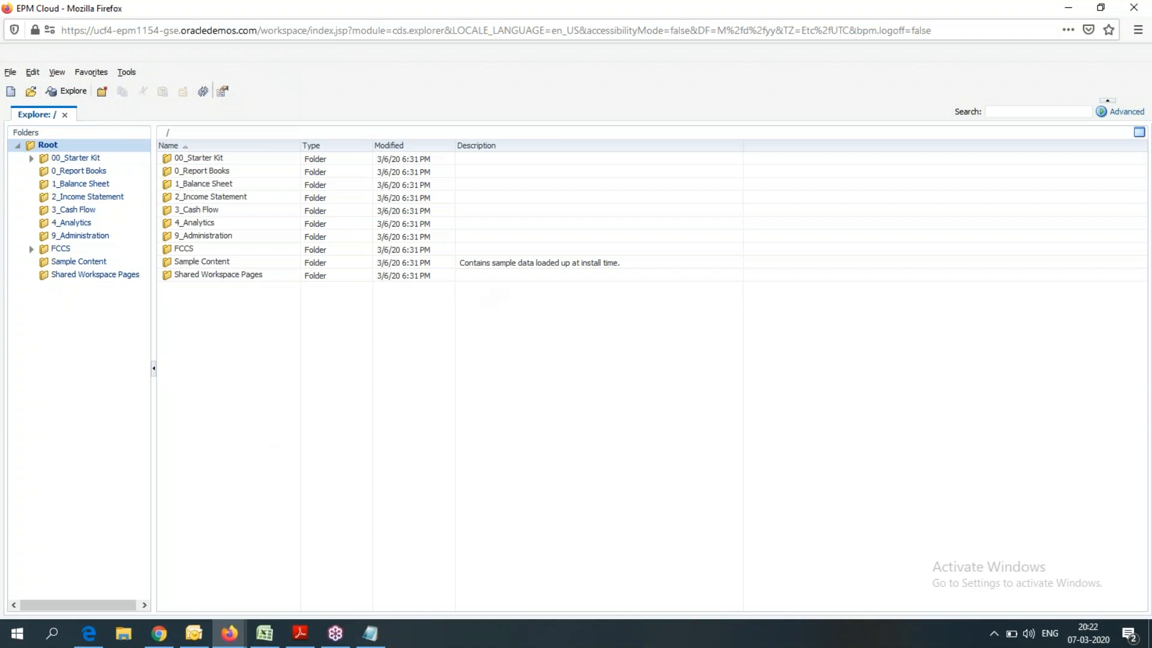
click(31, 158)
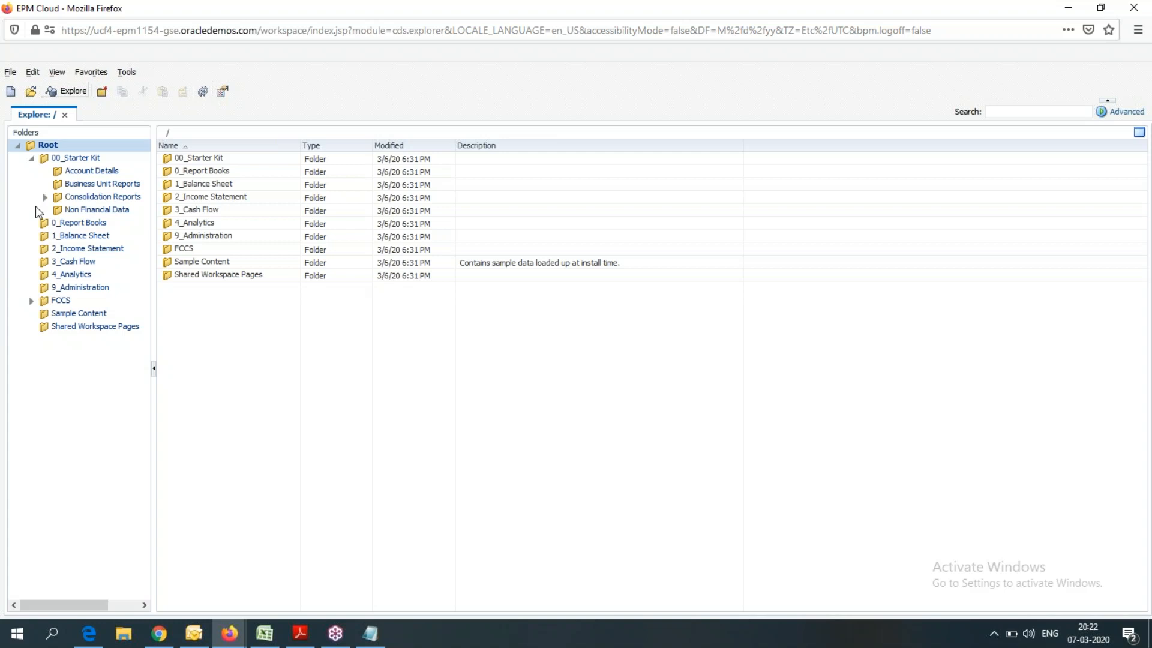
click(45, 198)
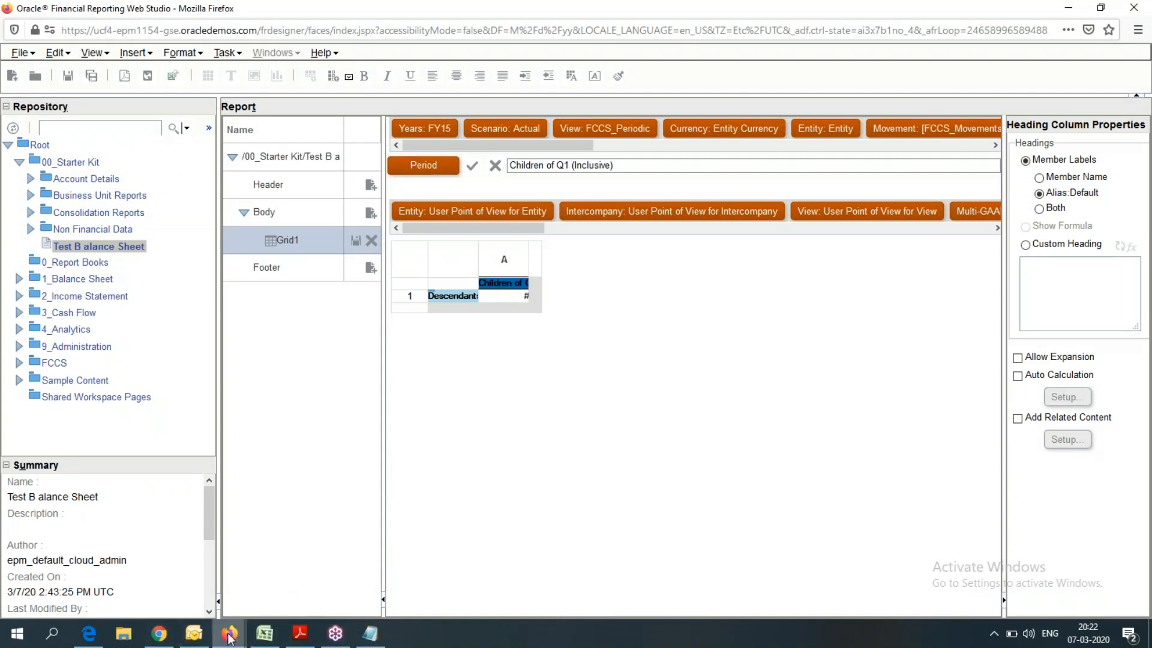
From the VisCnsl home page, open the Monthly Close reports and run Test B alance Sheet in 00_Starter Kit as HTML
mouse_move(230, 636)
click(201, 571)
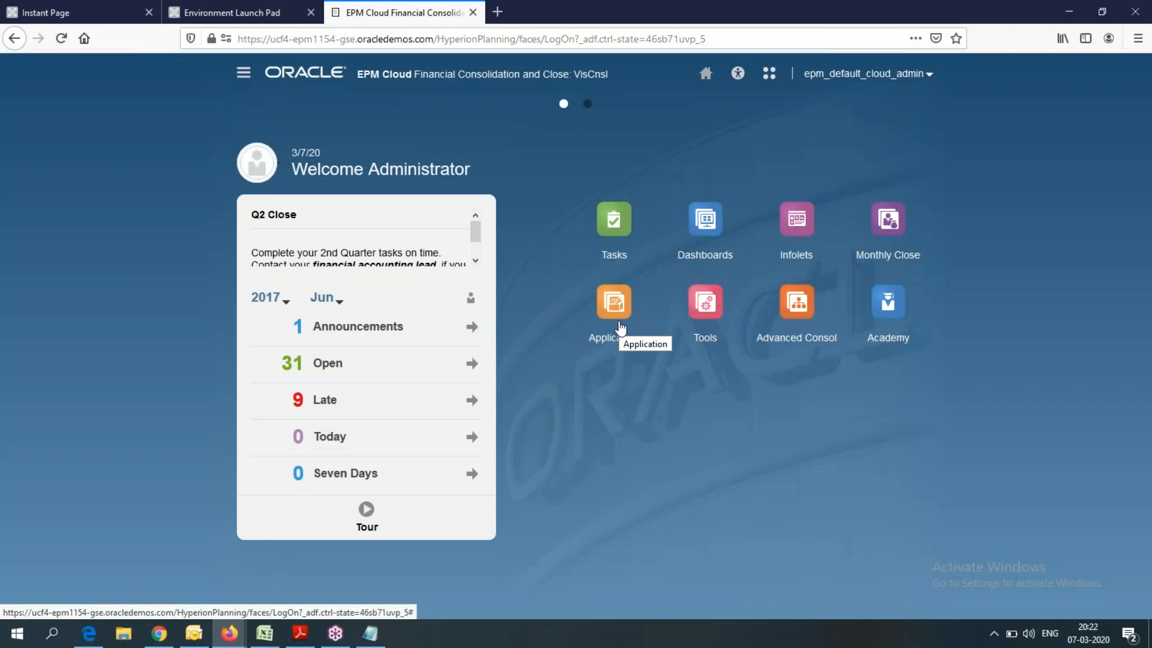
click(621, 347)
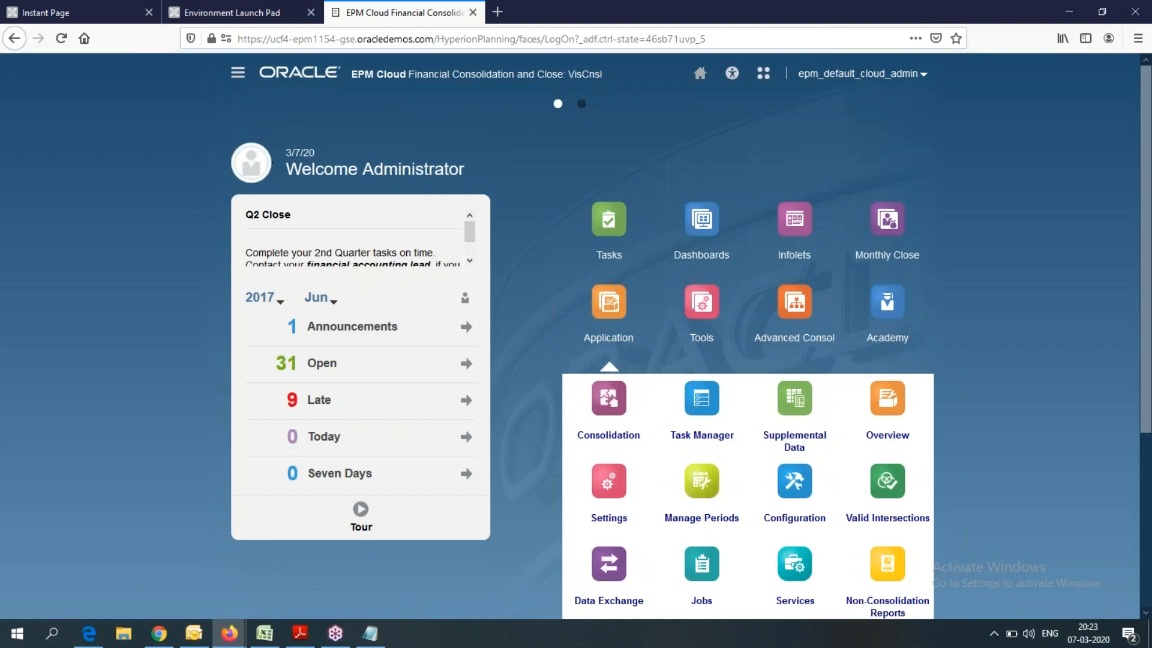
scroll(621, 347, down, 2)
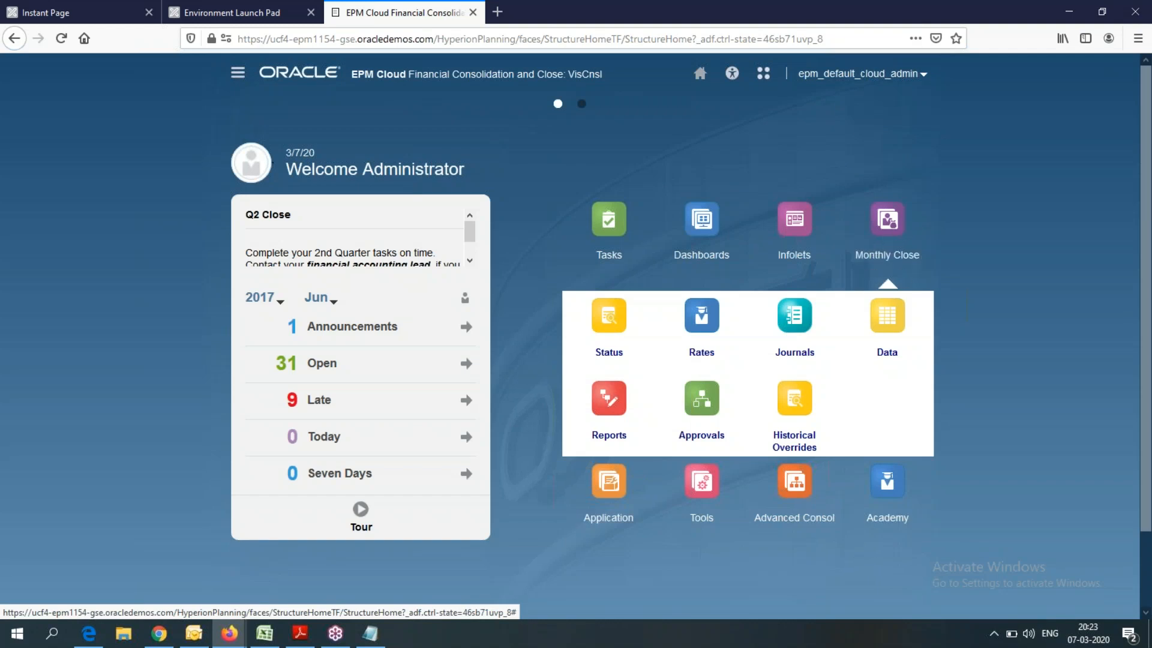
click(608, 401)
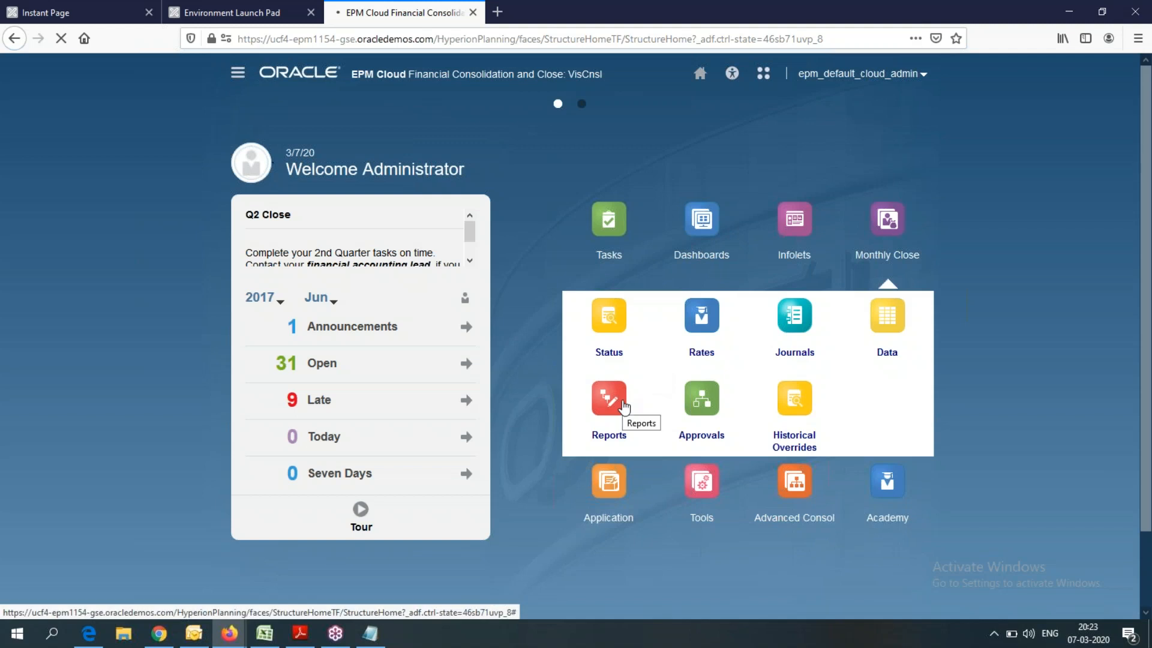
click(624, 407)
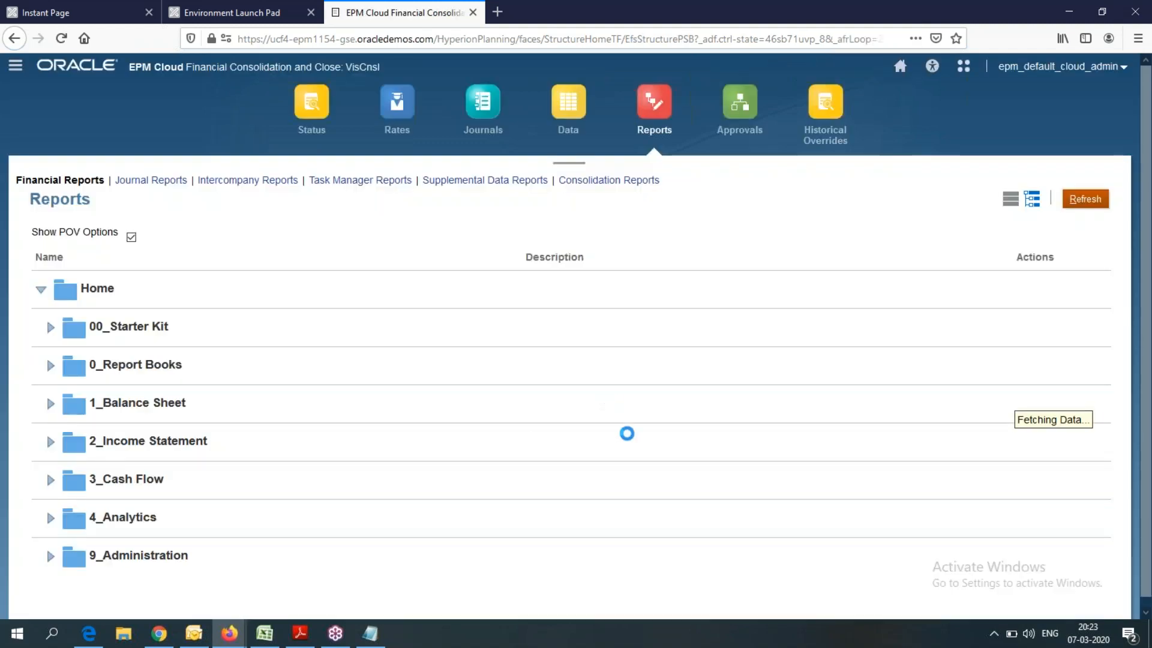
click(50, 327)
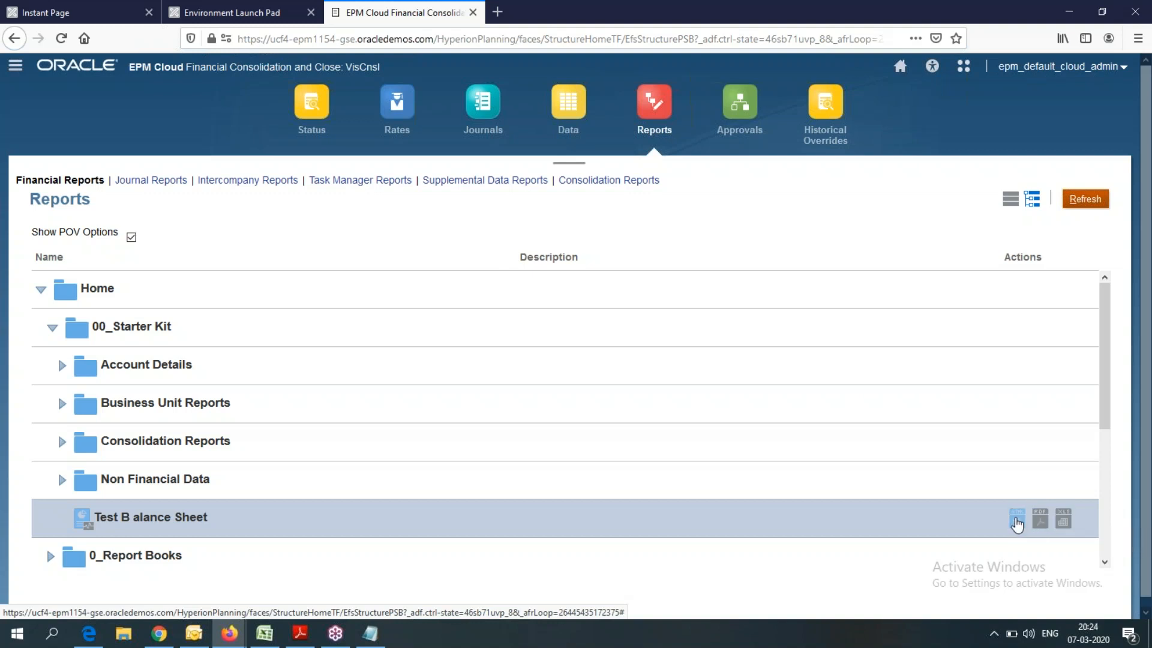
click(1016, 522)
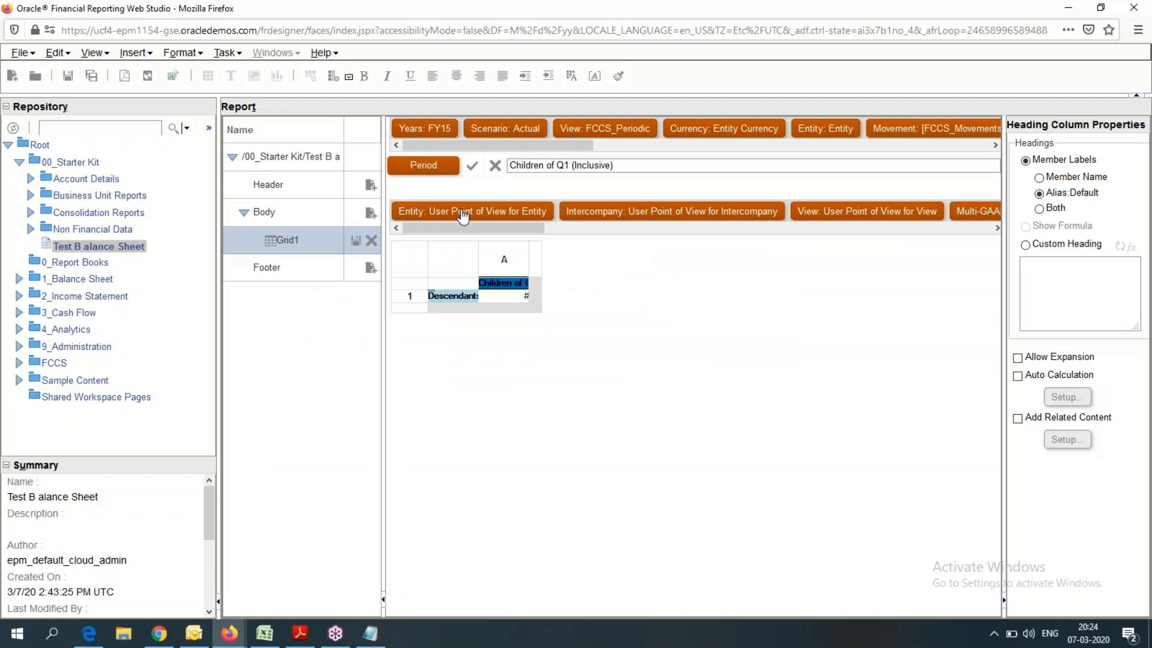
Back in Financial Reporting Web Studio, review the Entity member selection of Grid1 and keep User Point of View for Entity
click(411, 252)
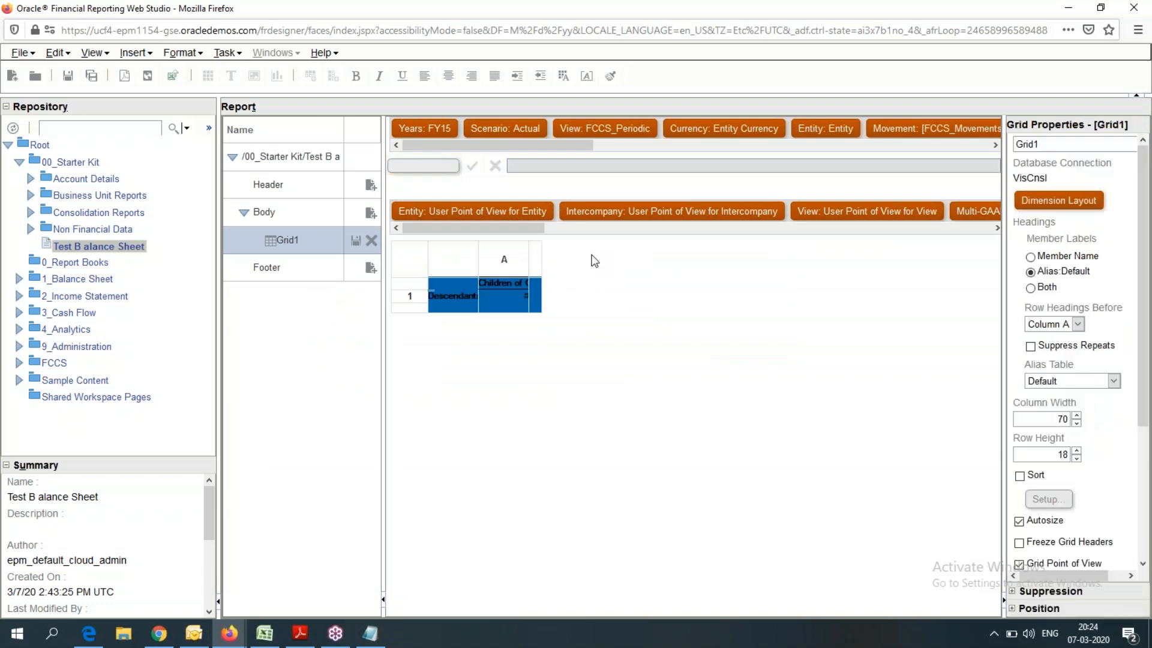
click(492, 213)
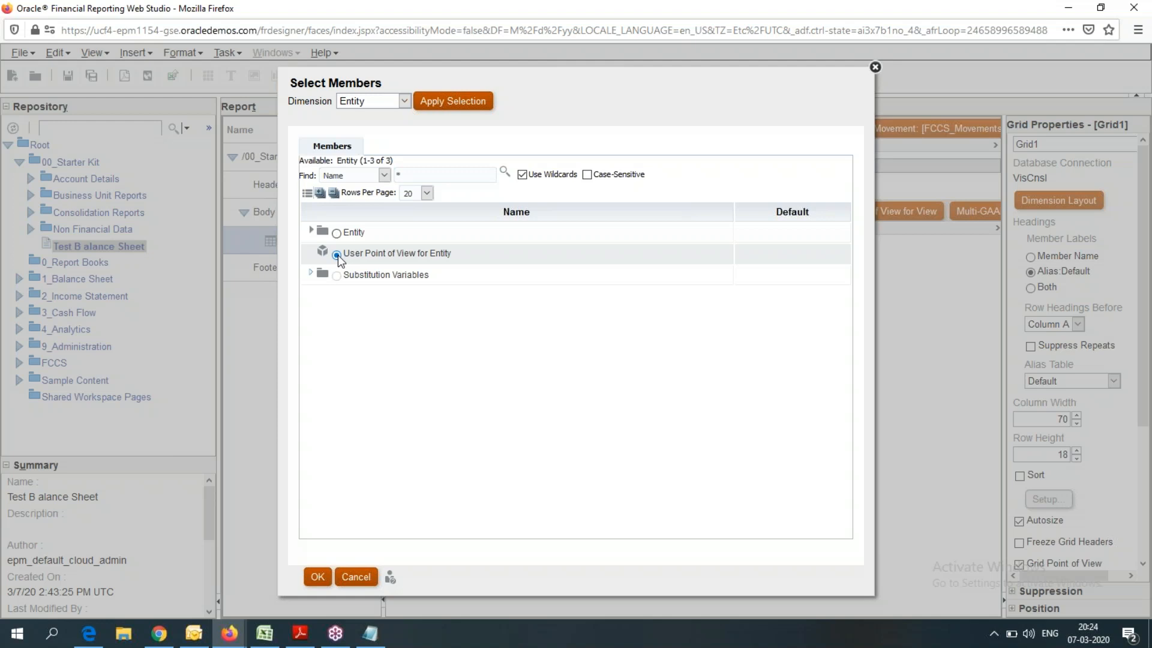
drag(354, 253, 474, 254)
click(472, 306)
click(315, 577)
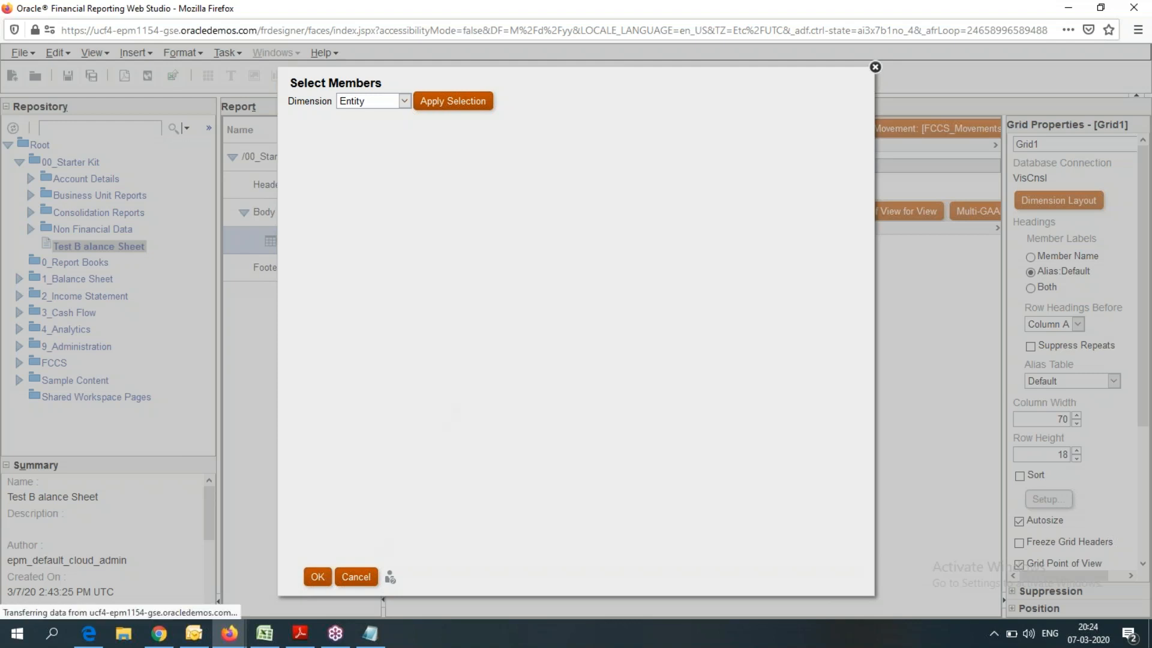
click(307, 578)
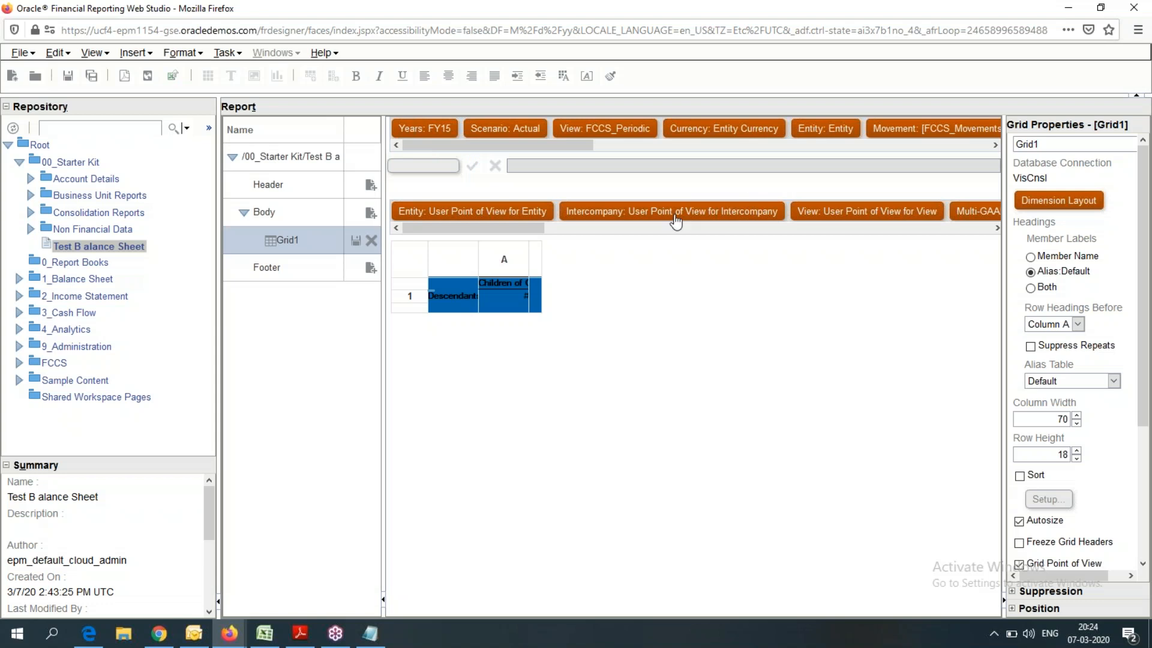
Set the grid's Intercompany point of view to FCCS_Intercompany Top and apply the selection
click(675, 215)
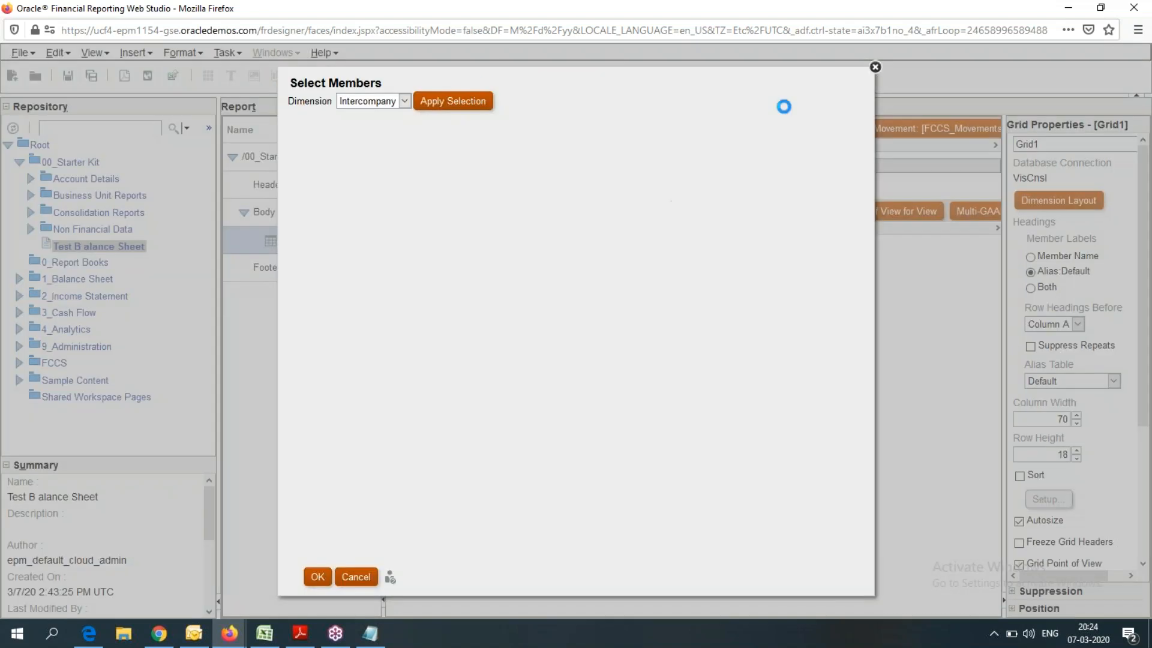
click(405, 101)
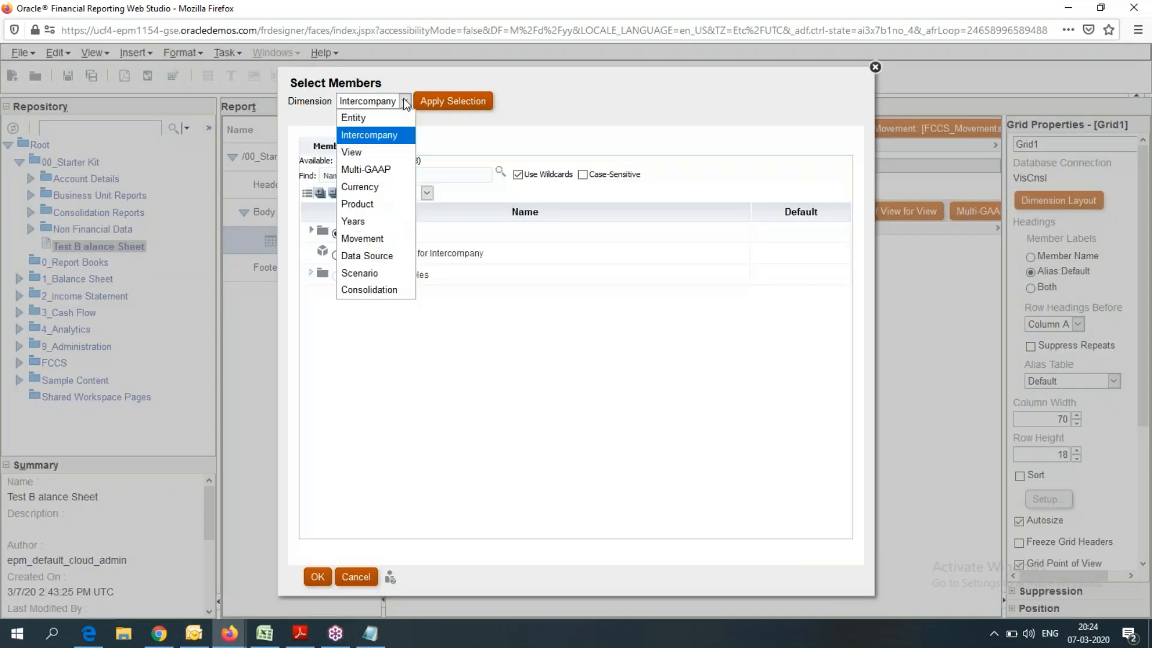
click(407, 103)
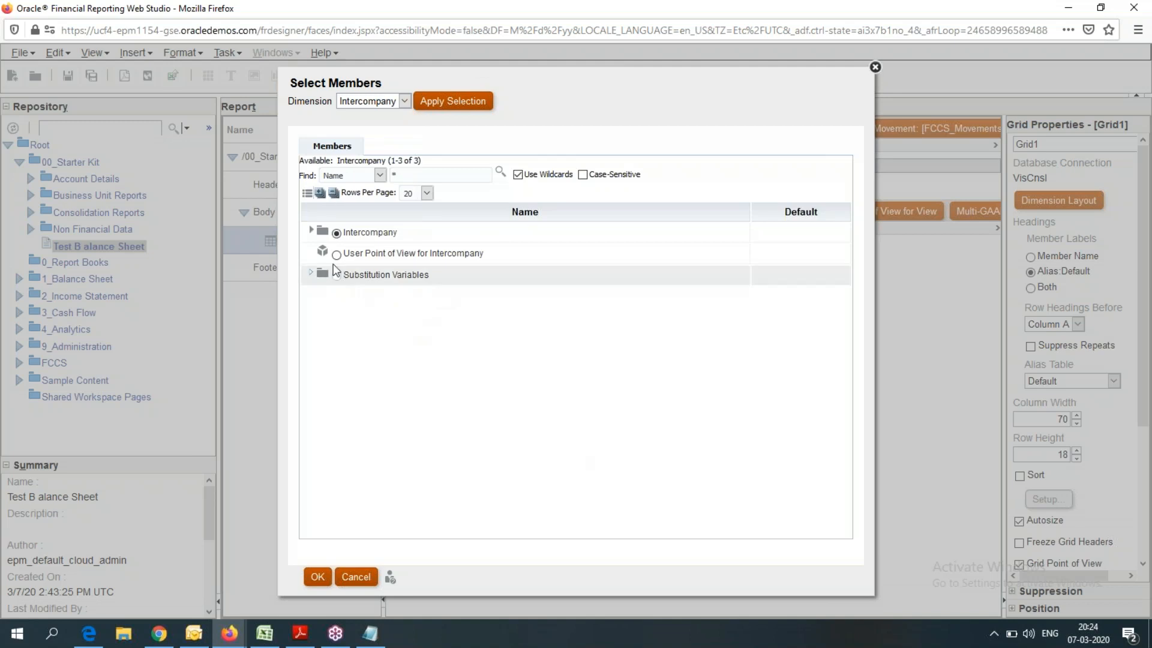
click(311, 230)
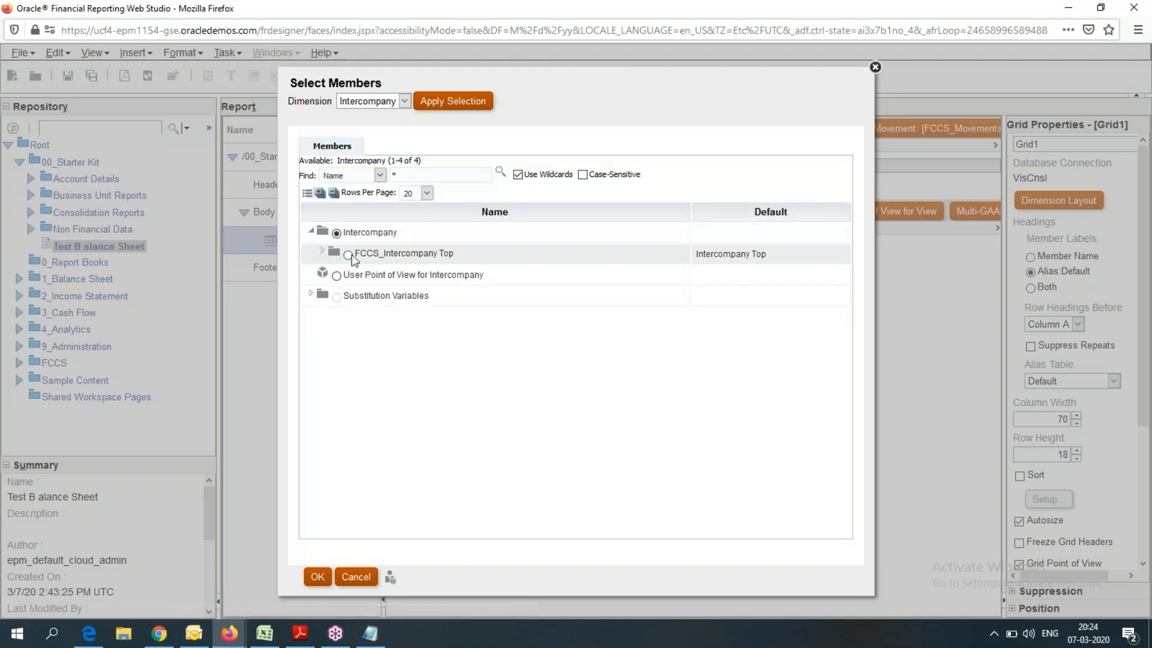
click(463, 102)
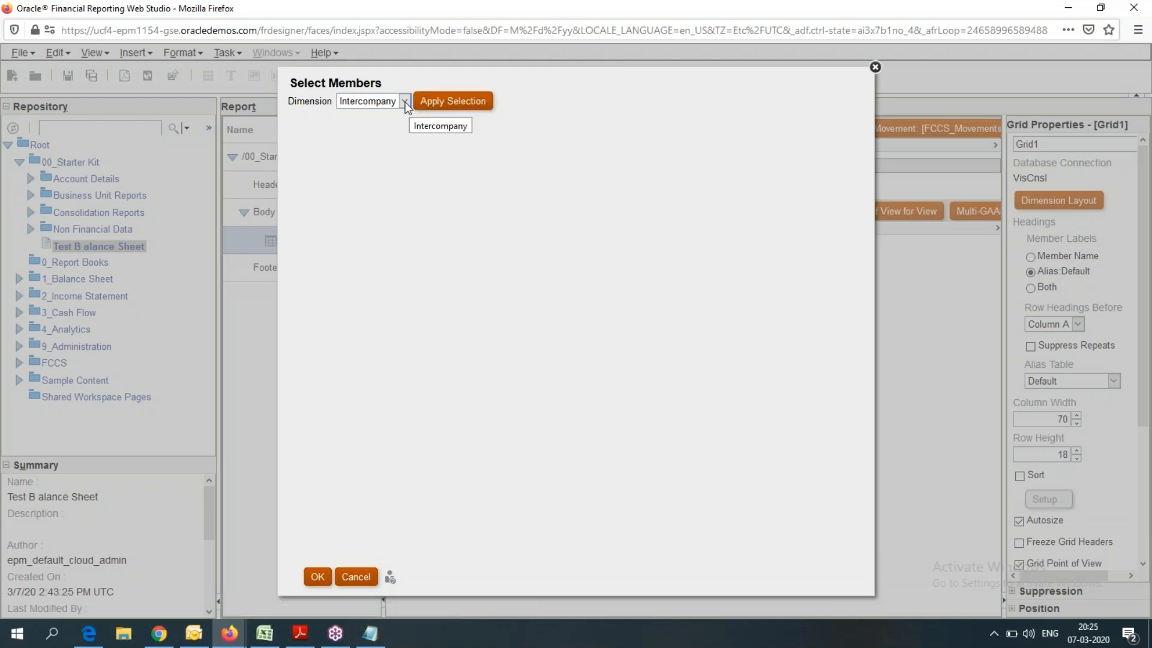
Set the grid's View point of view to FCCS_YTD and apply the selection
click(406, 102)
click(371, 150)
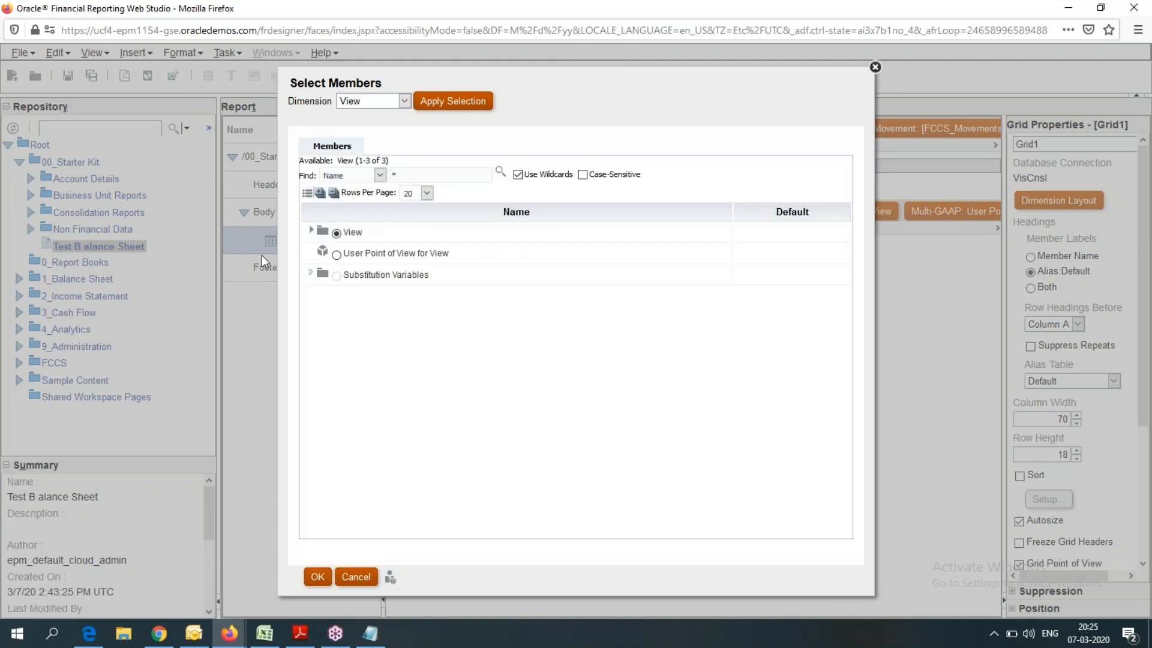
click(313, 233)
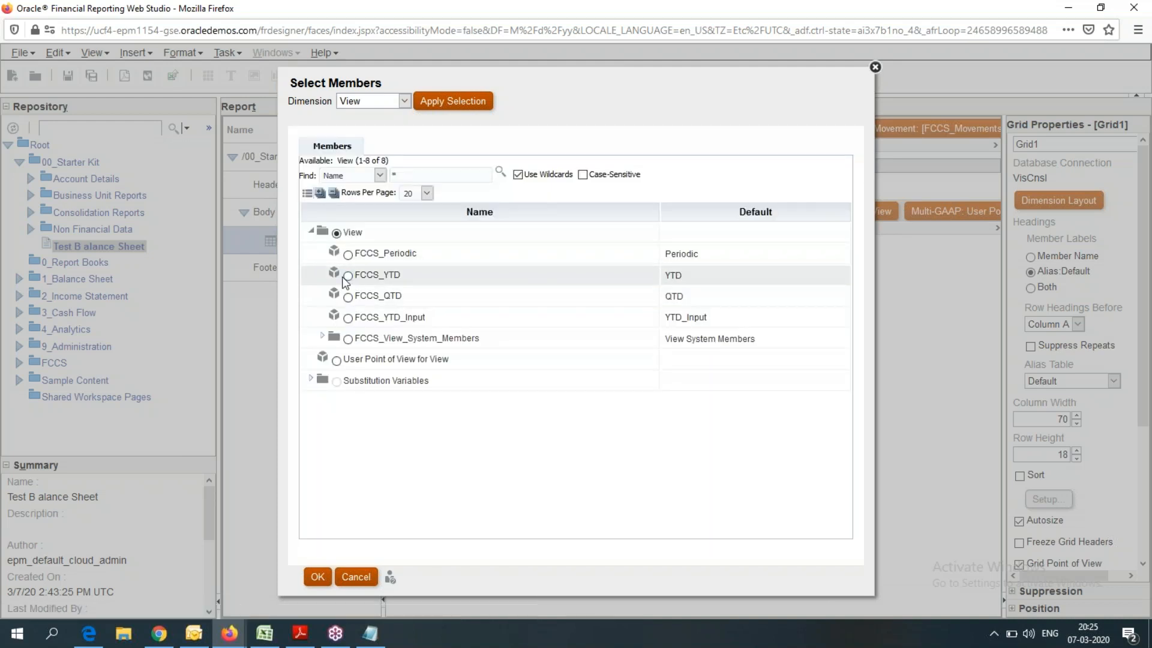
click(349, 277)
click(447, 103)
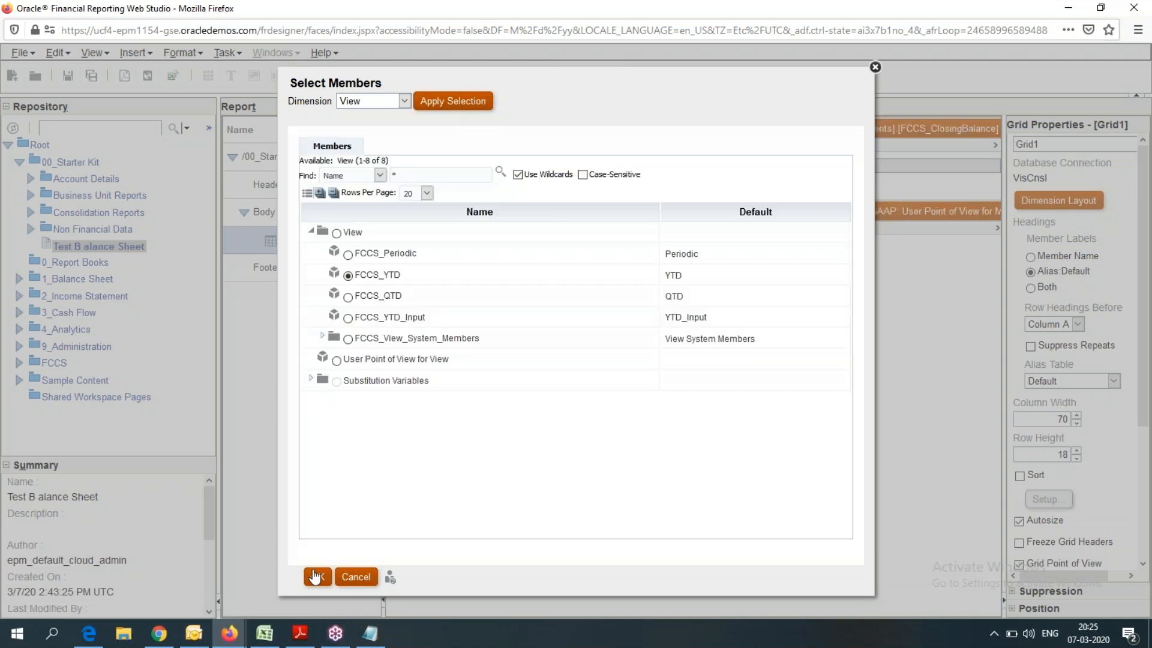
Confirm the grid's View member selection and compare its point of view with the Test B alance Sheet POV prompt in EPM Cloud
click(314, 576)
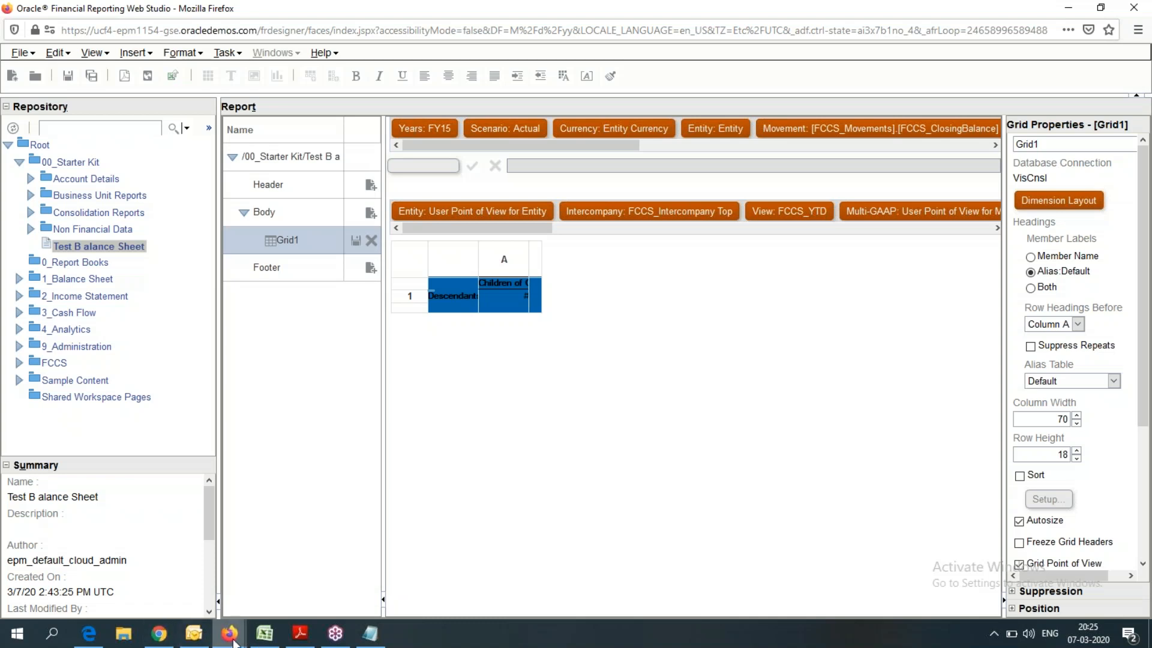
click(229, 634)
click(193, 579)
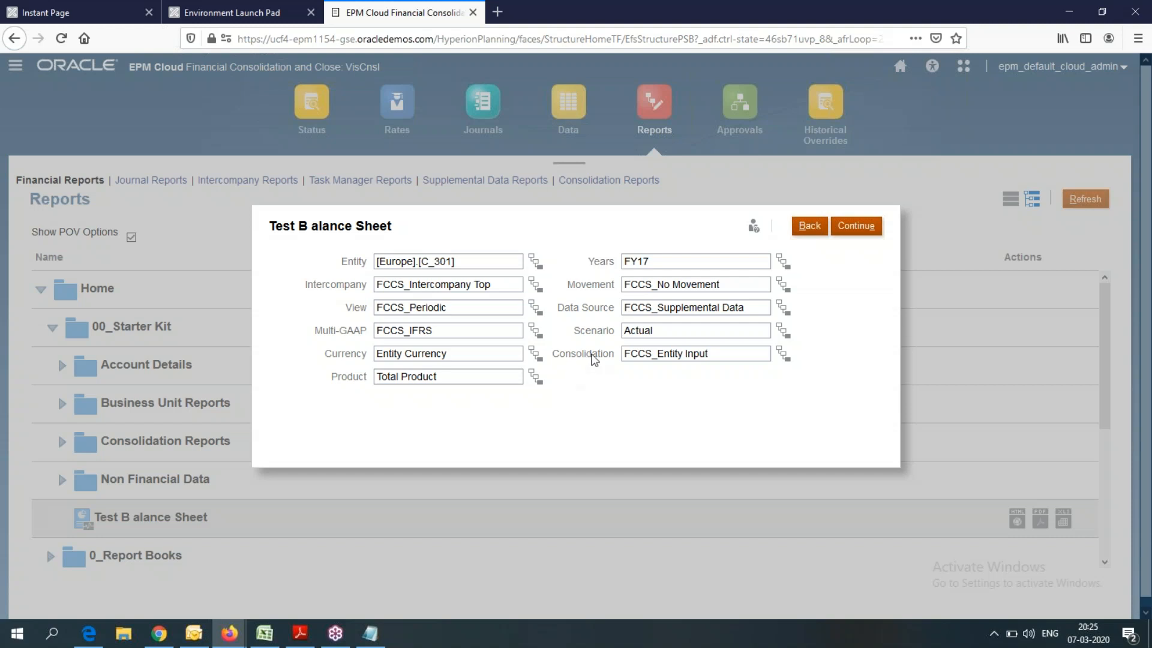
key(alt+Tab)
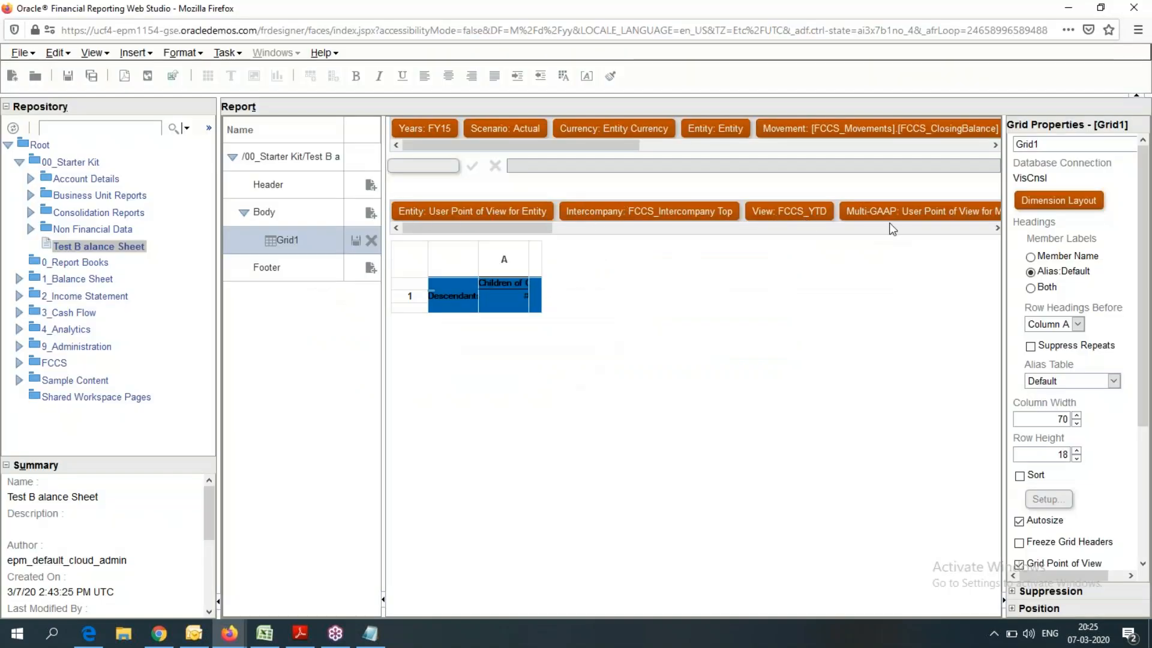
key(alt+Tab)
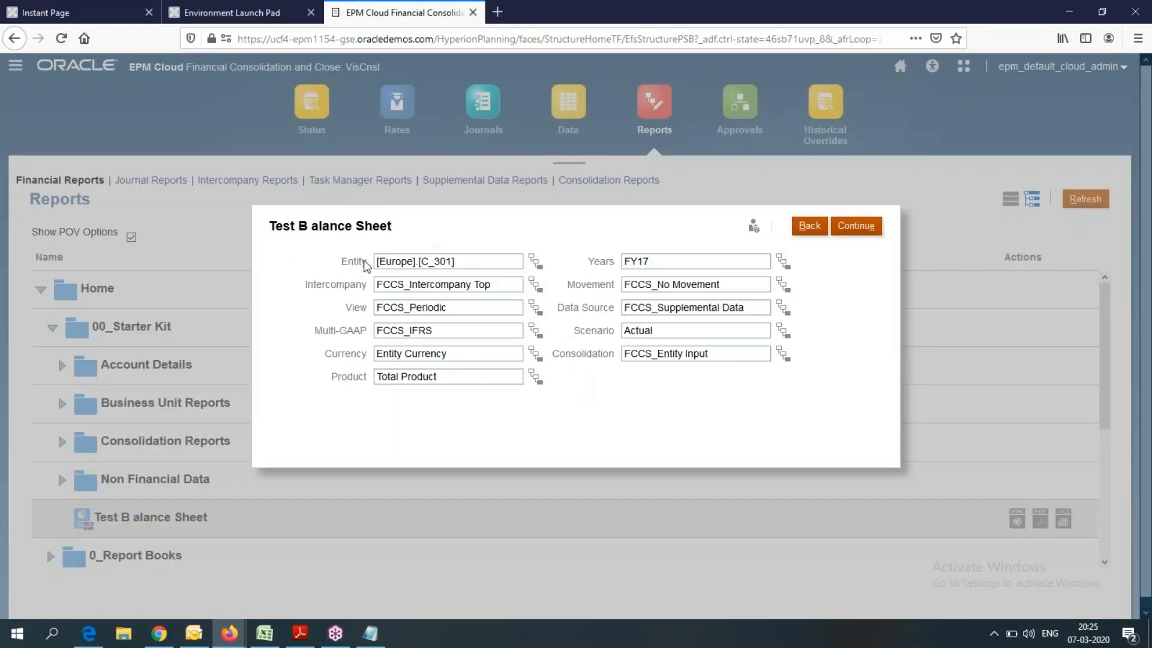
Preview Test B alance Sheet with Entity [Europe].[C_301] and the listed POV members, close the preview and return to the Reports list
double_click(397, 261)
click(870, 227)
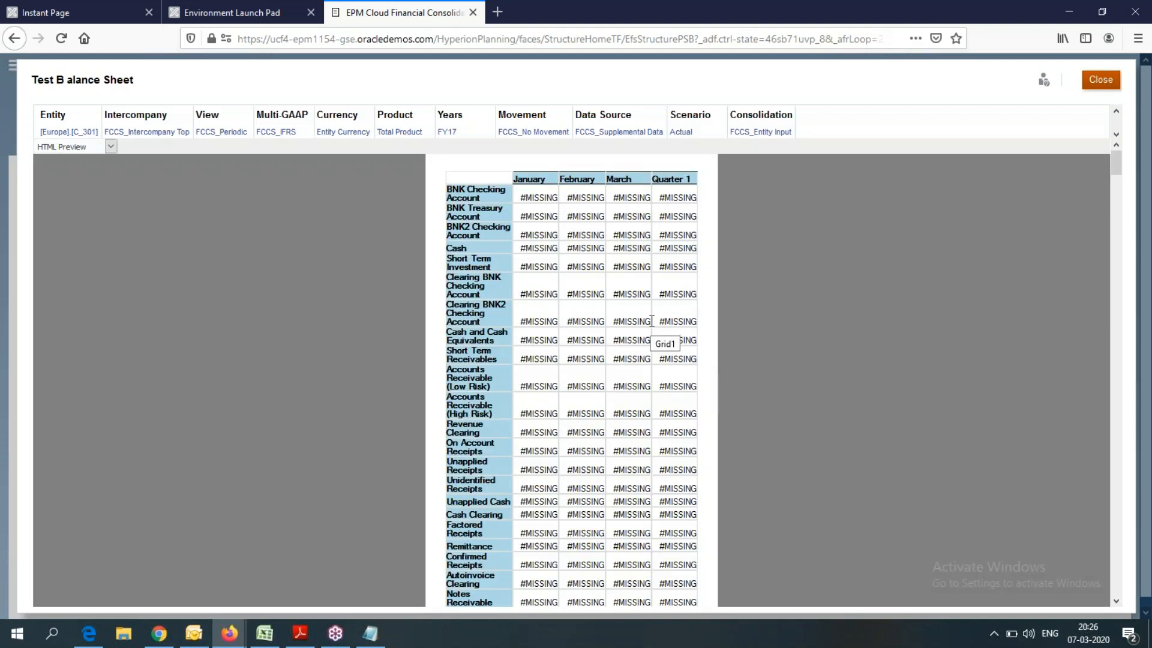
click(1100, 80)
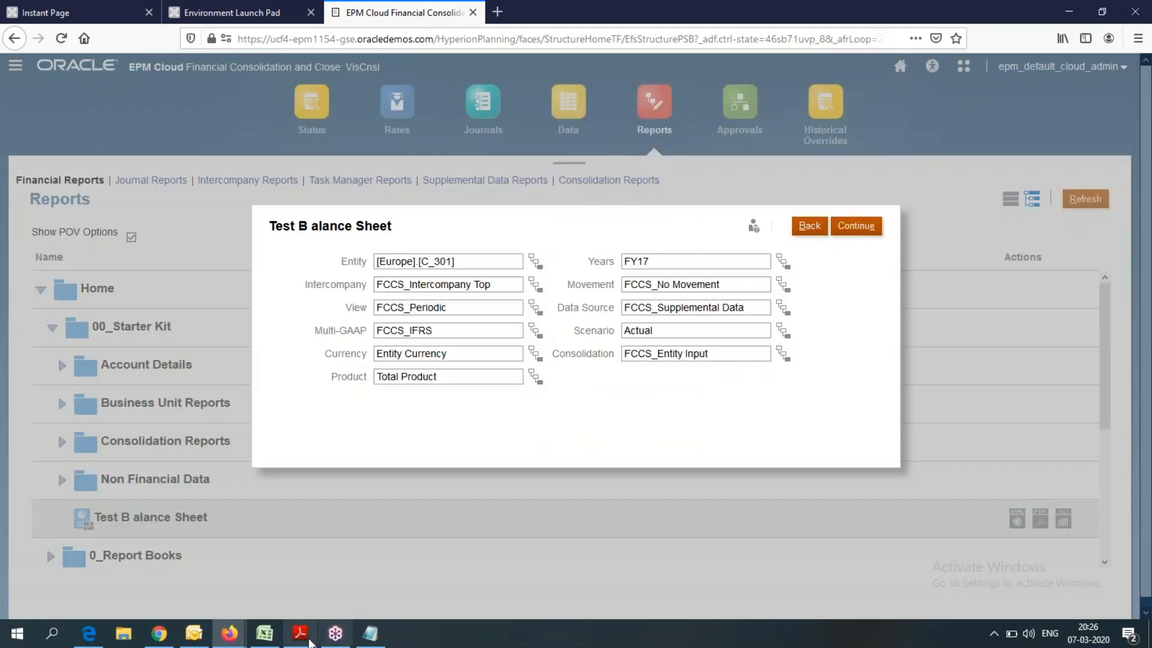
click(810, 227)
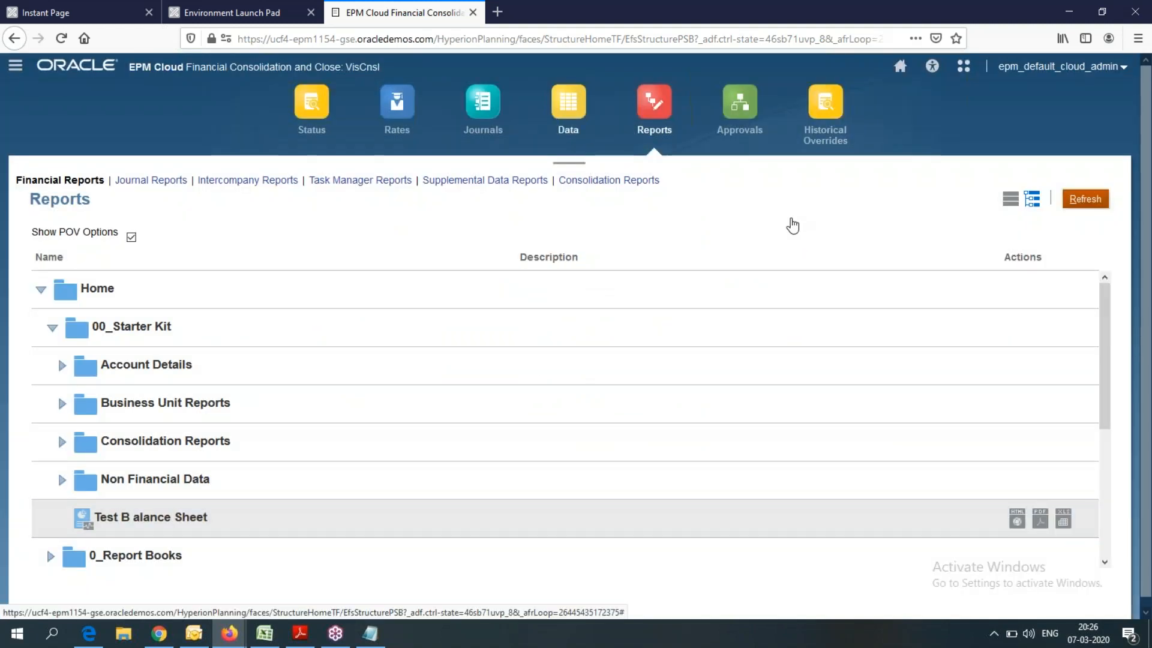
Open Explore Repository from the VisCnsl navigator and maximize its window
click(16, 65)
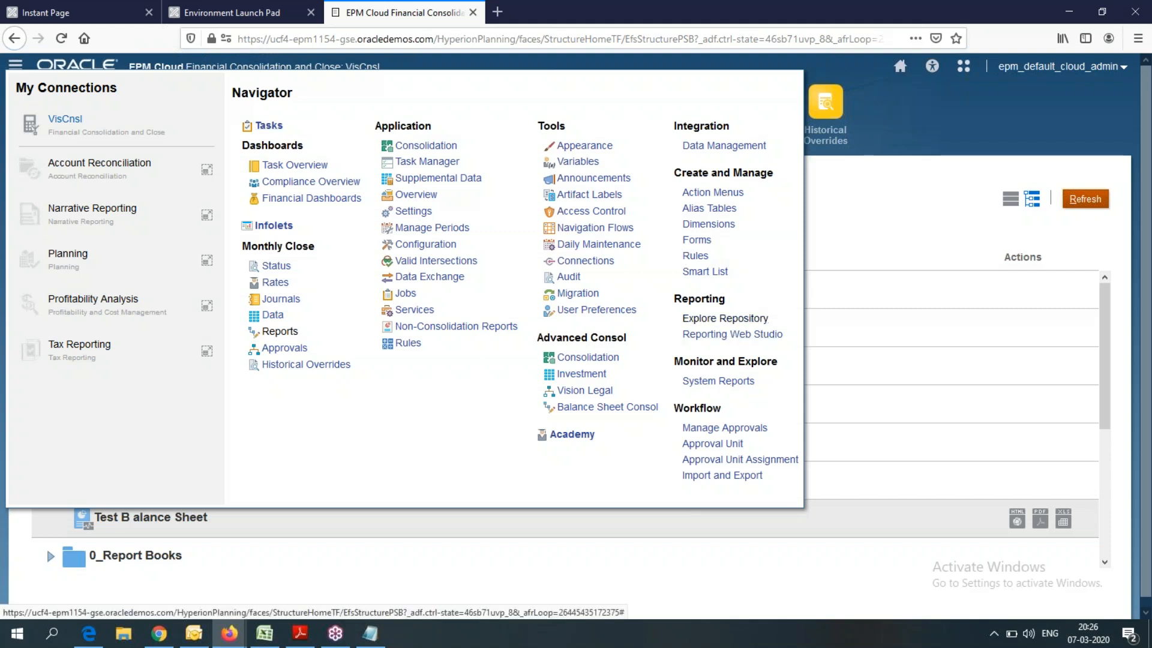
click(725, 318)
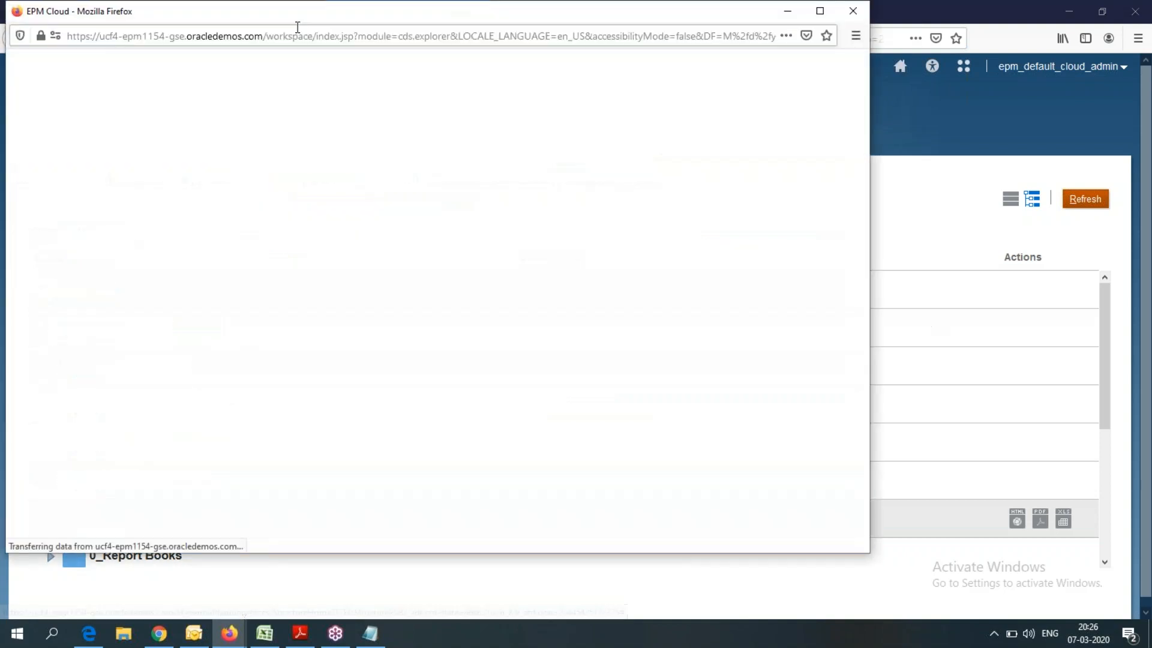
click(819, 12)
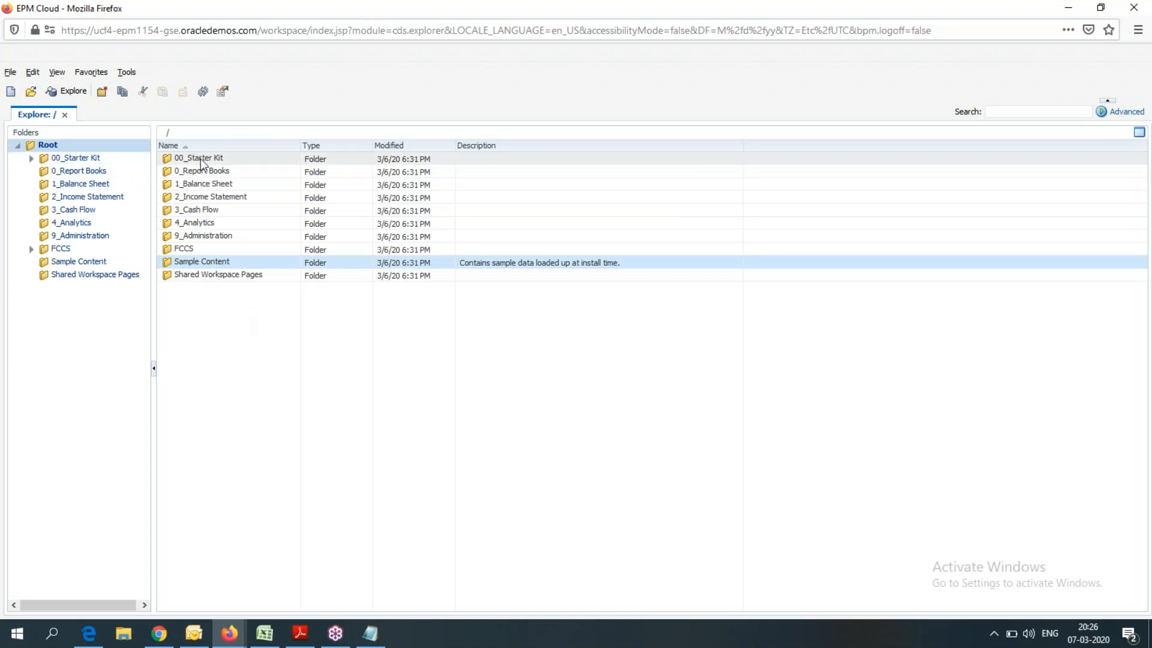
Expand the 00_Starter Kit and Consolidation Reports folders and display the contents of Account Details
click(31, 159)
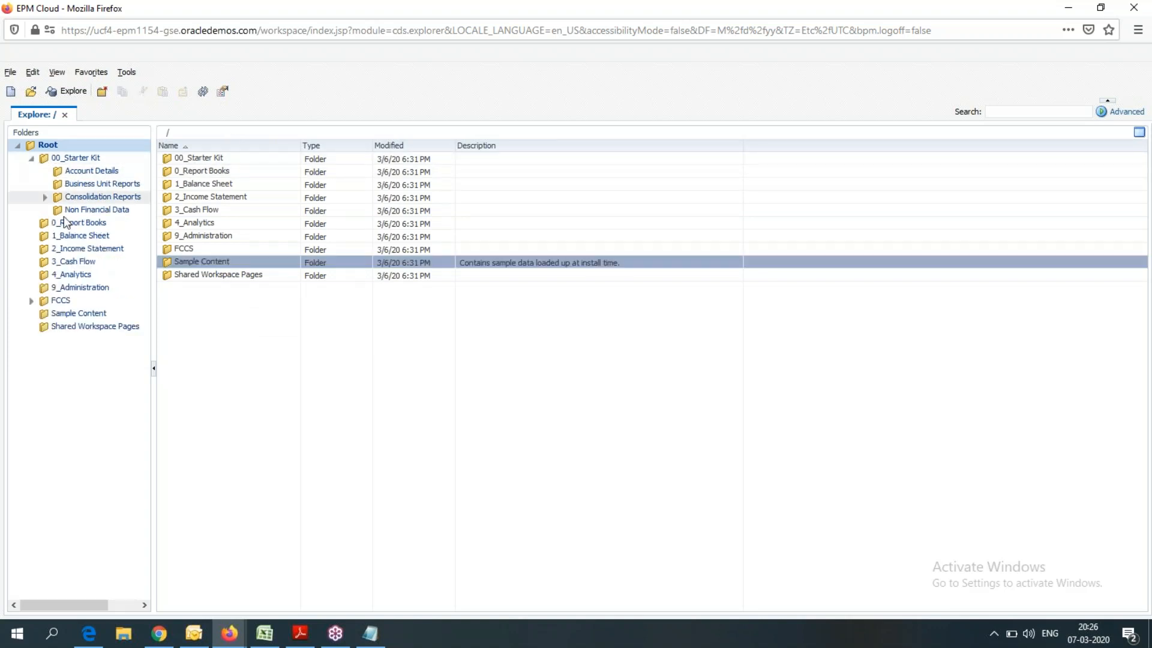
click(45, 198)
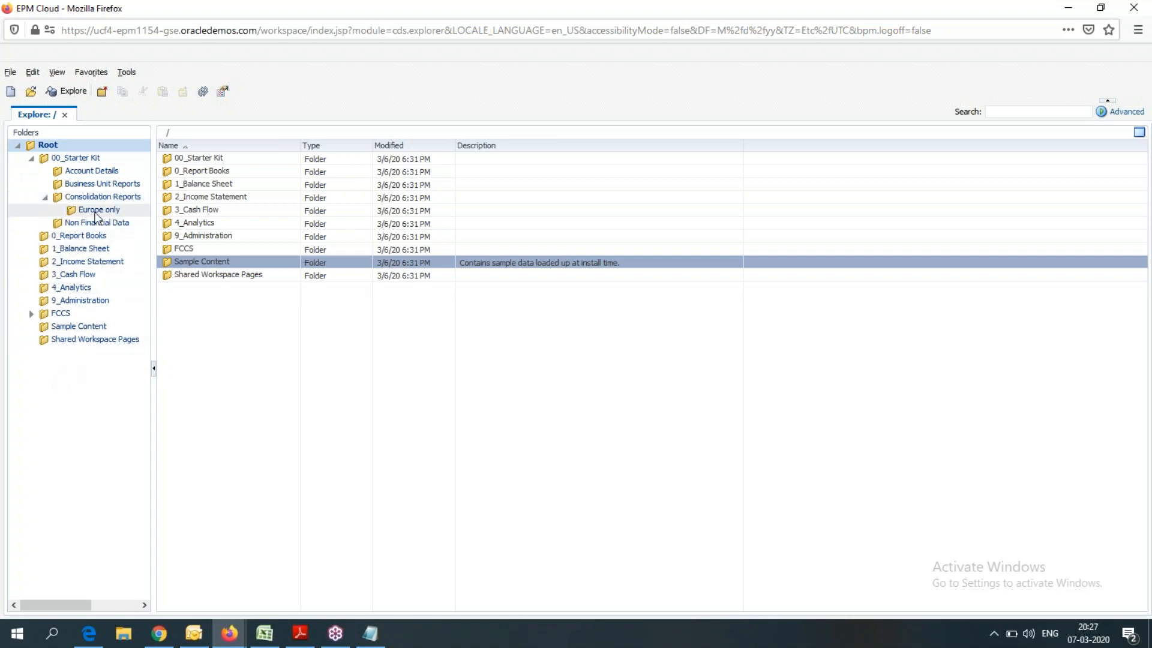
click(103, 172)
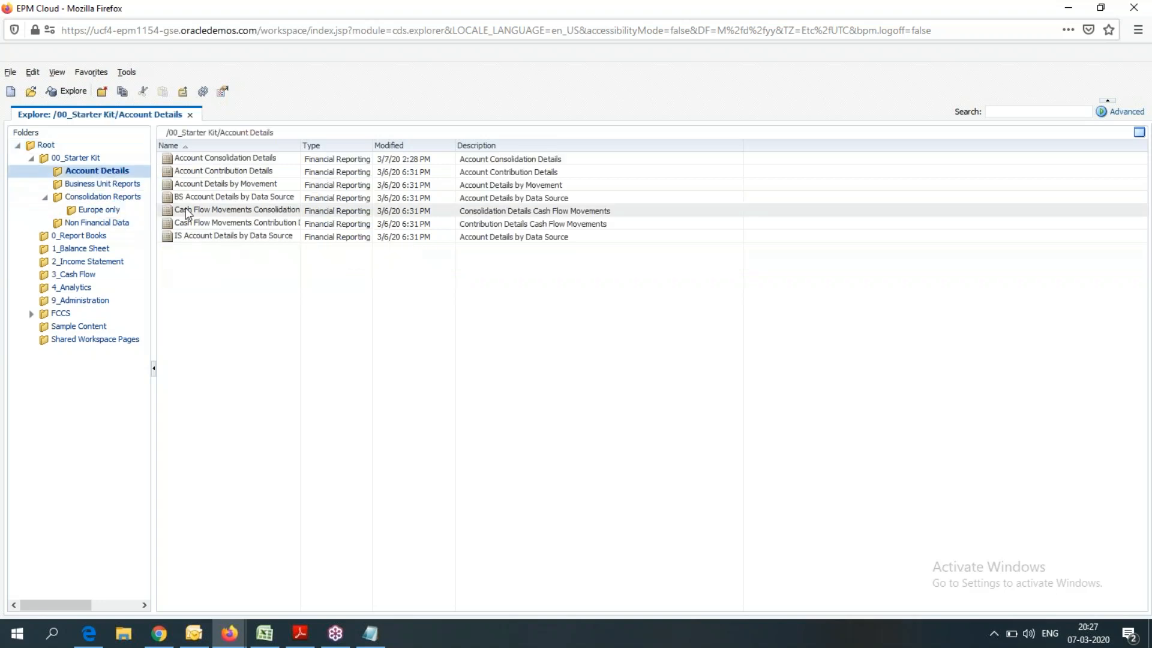
Review the actions available for the IS Account Details by Data Source report without running any of them
right_click(214, 241)
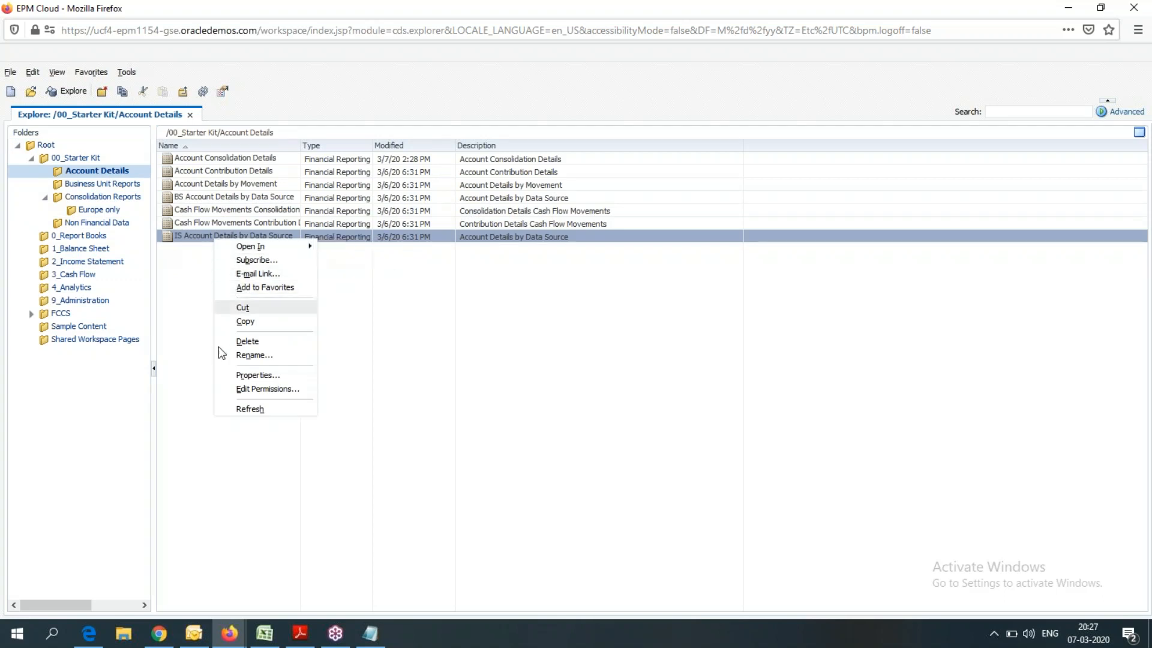
click(417, 362)
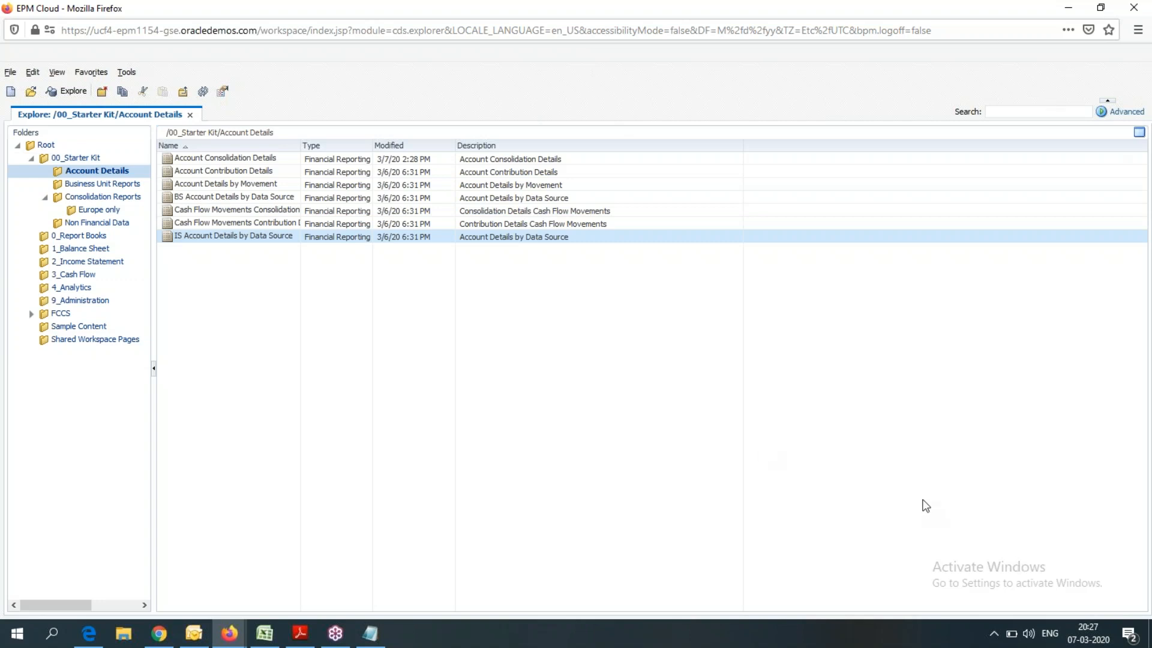
click(1140, 167)
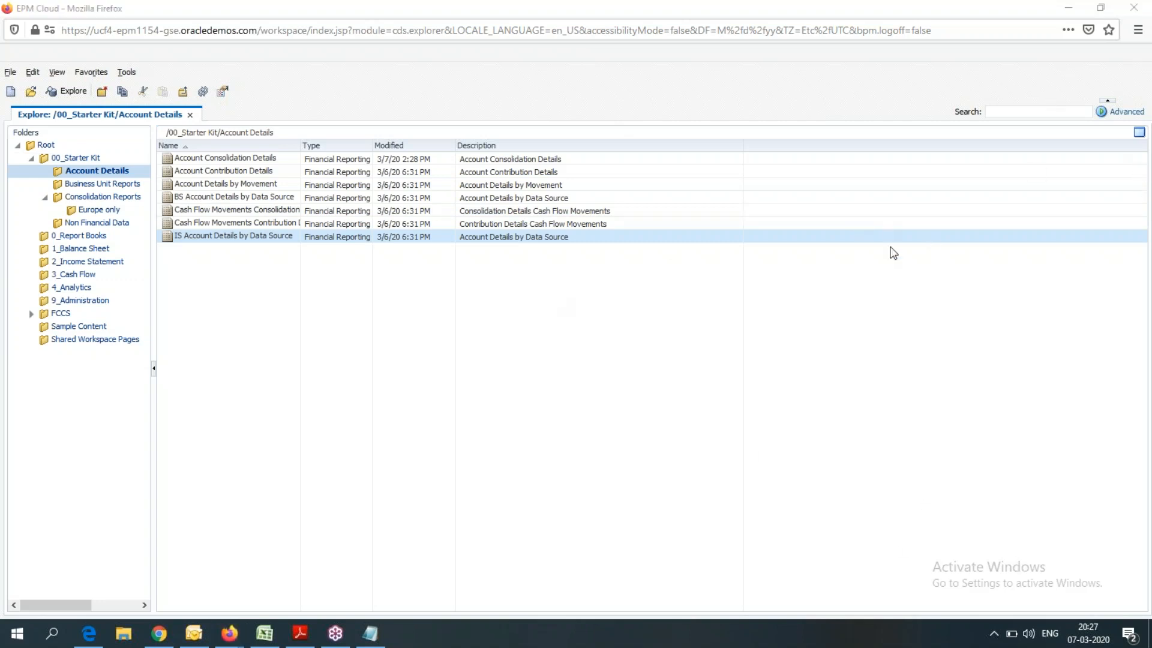